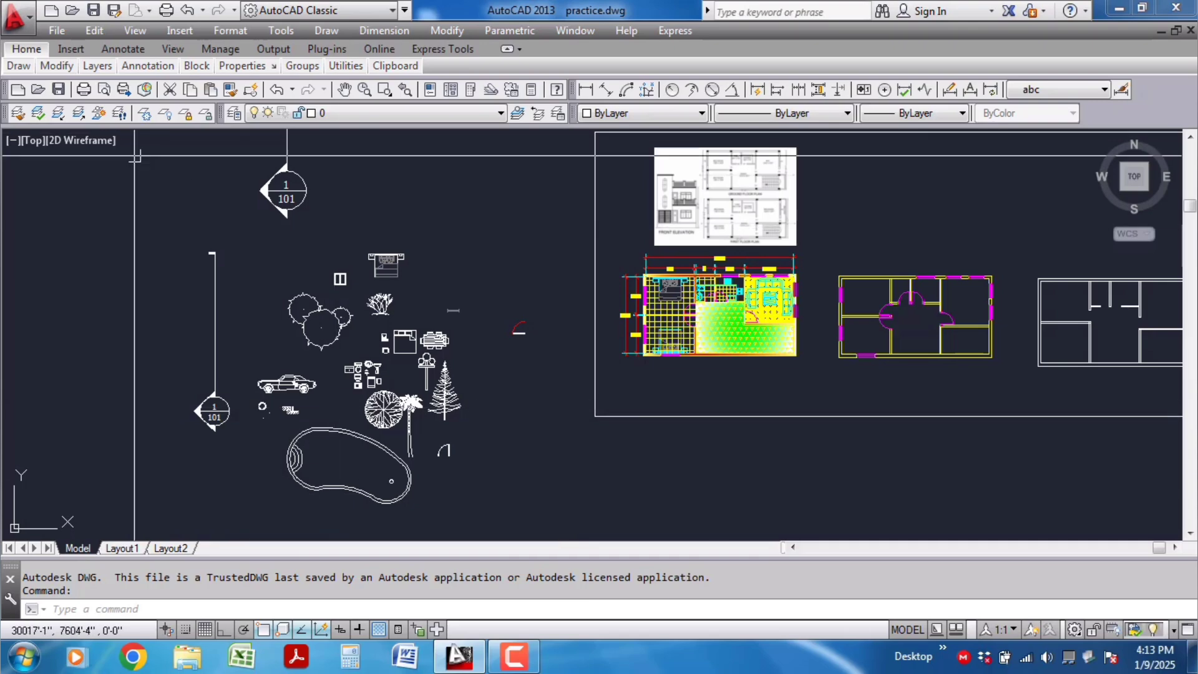
Step: Save a copy of the drawing to the Desktop as abc.dwg
click(60, 35)
click(127, 234)
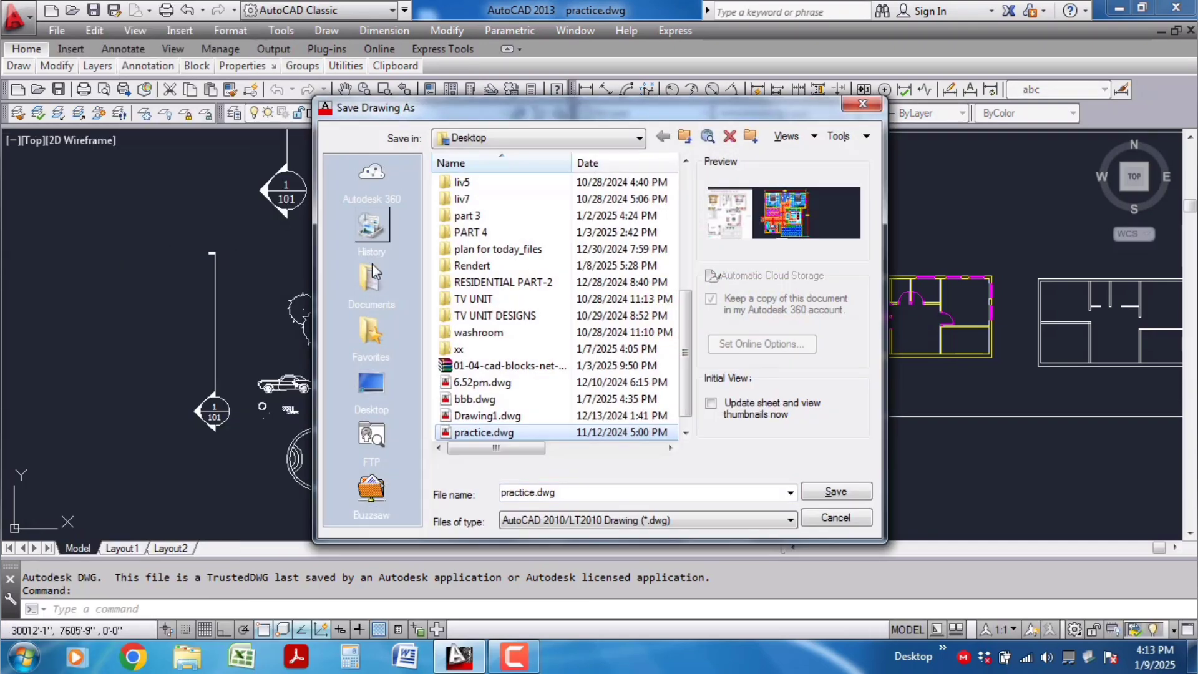
click(374, 388)
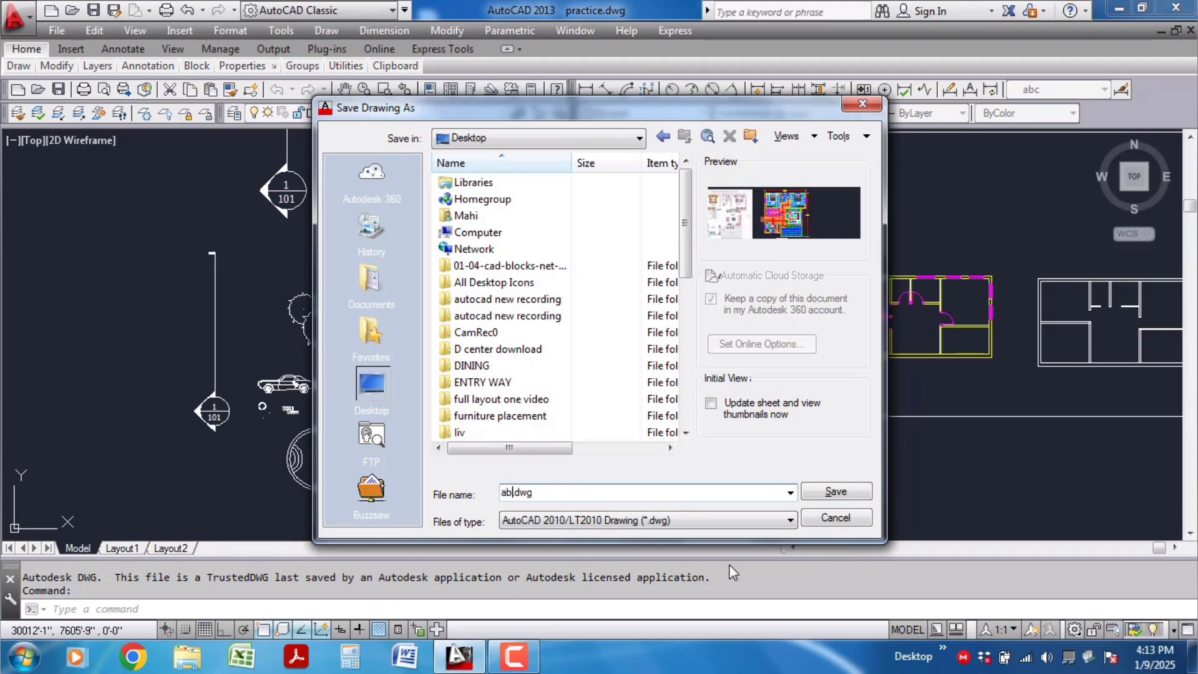
click(857, 495)
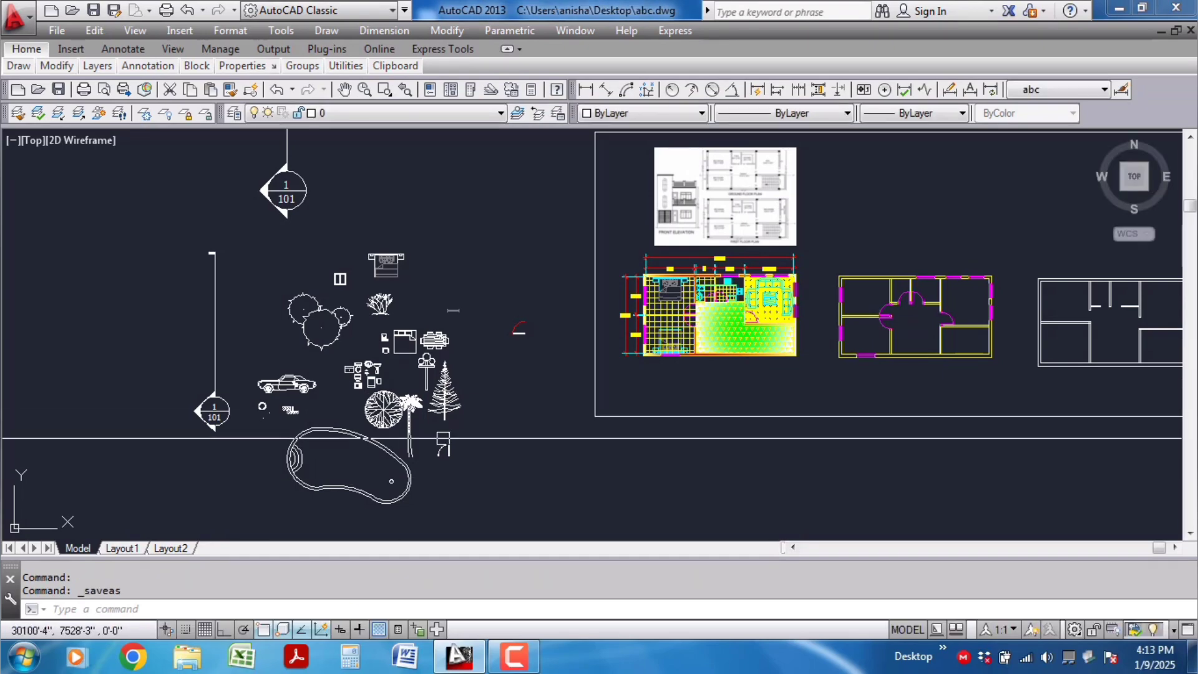
Step: Erase the pool, car, pine, palm, round tree and nearby section marker from the lower part of the block collection
scroll(445, 435, down, 3)
scroll(445, 435, down, 2)
scroll(235, 366, up, 2)
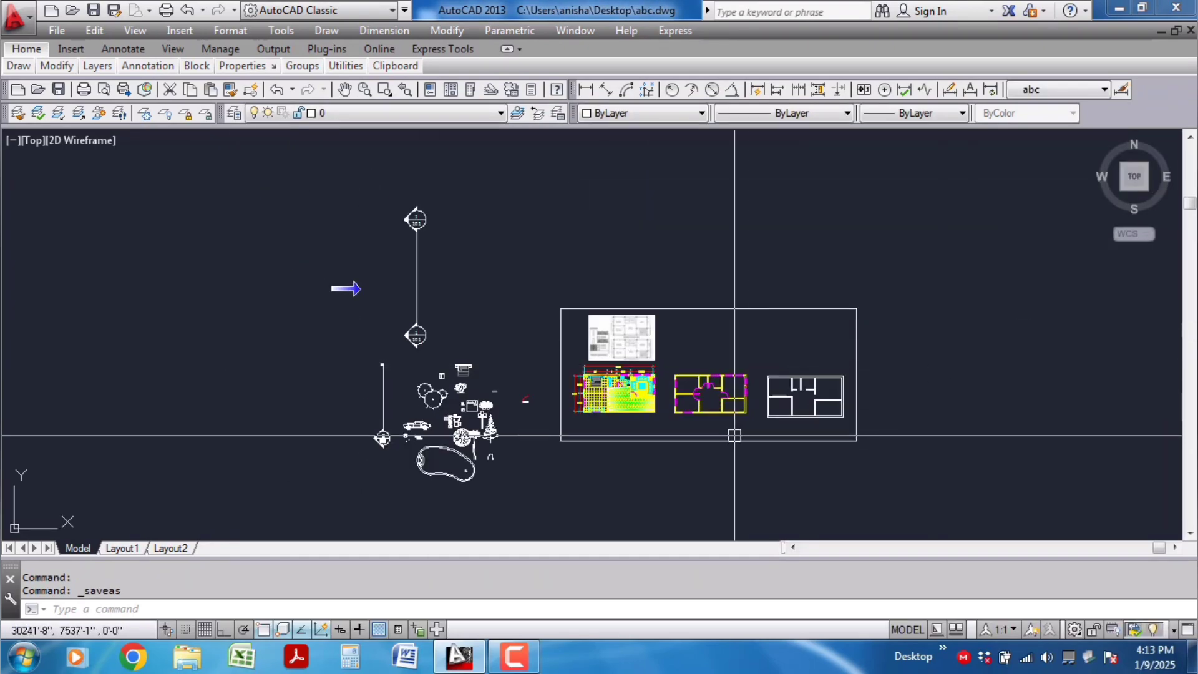
scroll(540, 482, up, 2)
scroll(484, 483, up, 3)
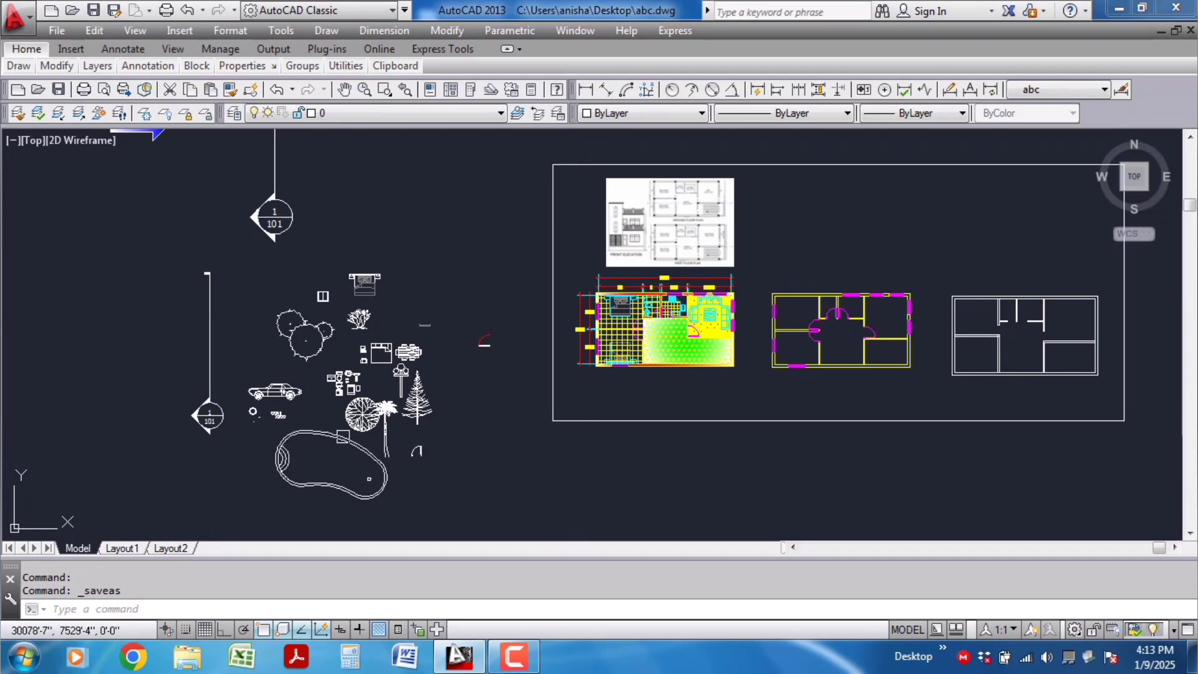
middle_drag(452, 411, 460, 407)
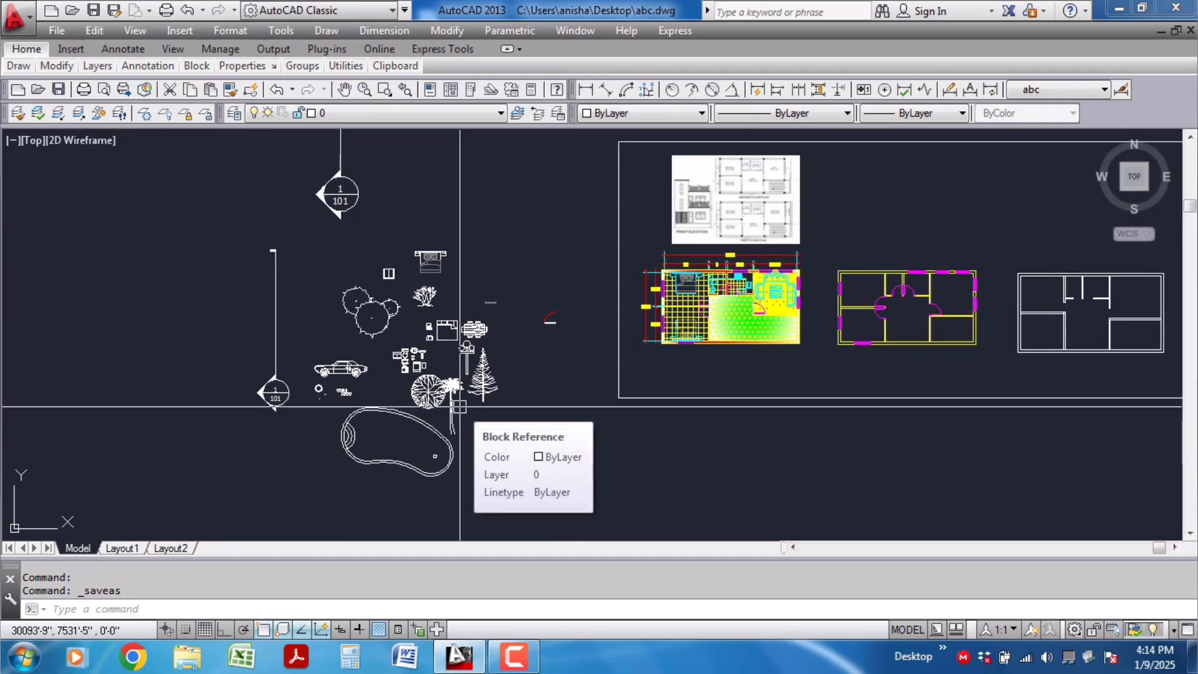
scroll(521, 453, up, 2)
click(559, 450)
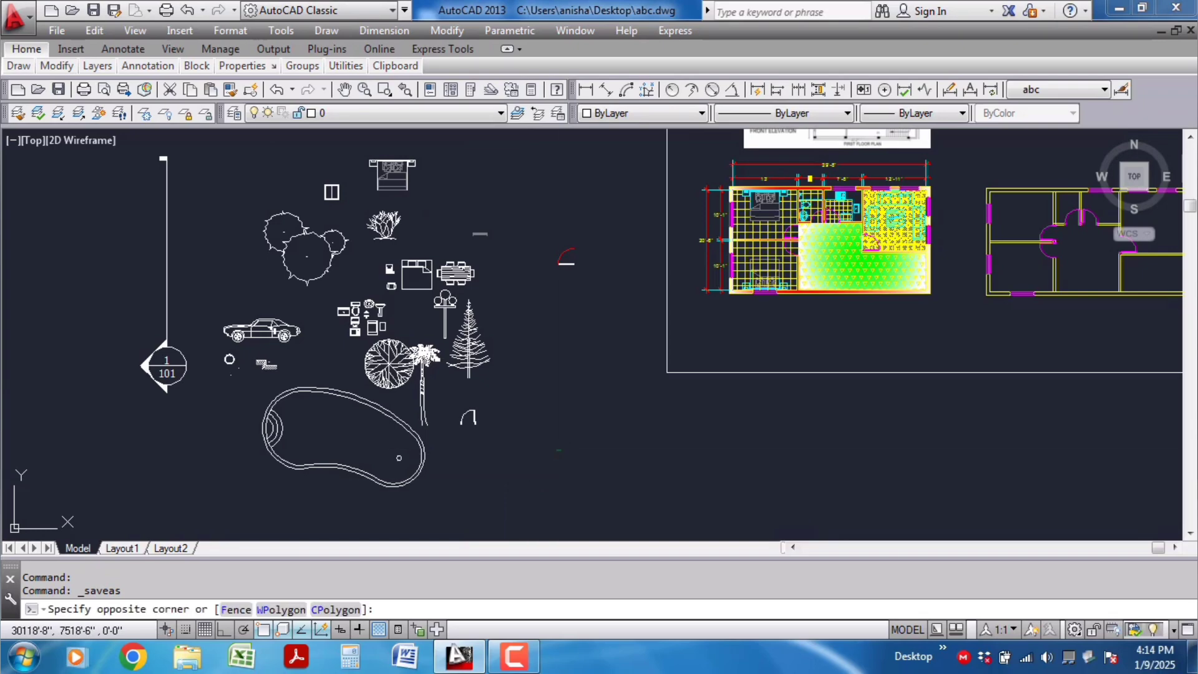
click(422, 322)
key(Delete)
click(450, 460)
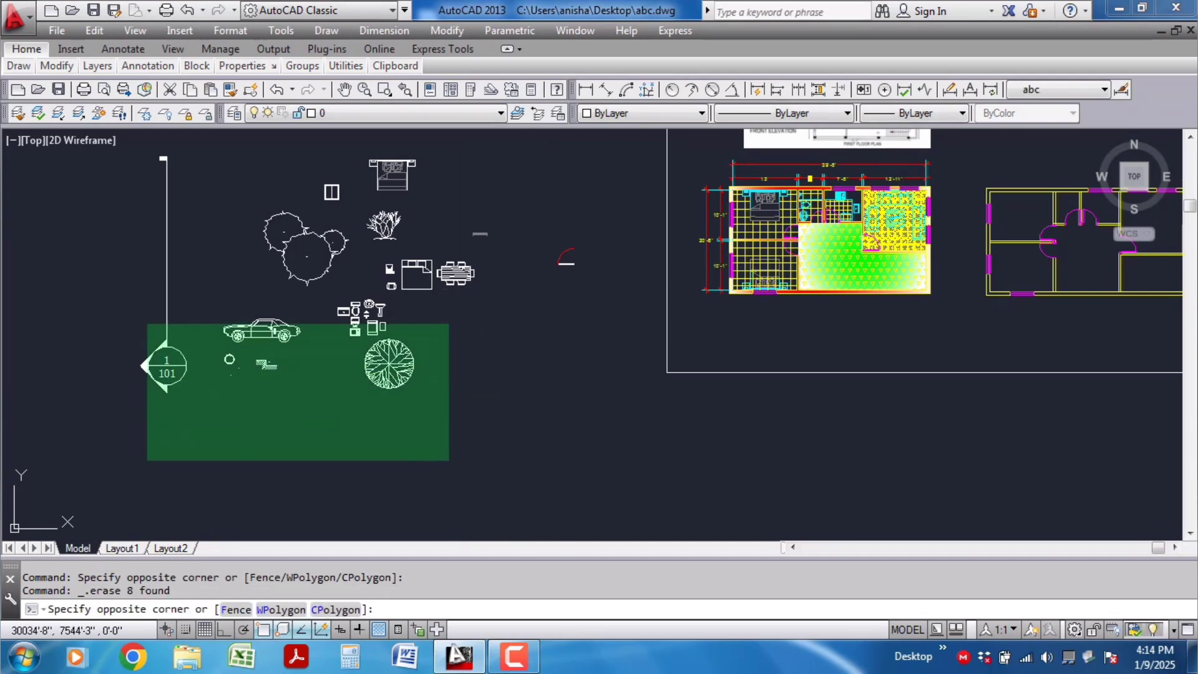
click(146, 324)
key(Delete)
Step: Erase the beds, window, desk items, dining table, sanitary fixtures and door, keeping the three-tree cluster and the shrub
scroll(312, 144, up, 3)
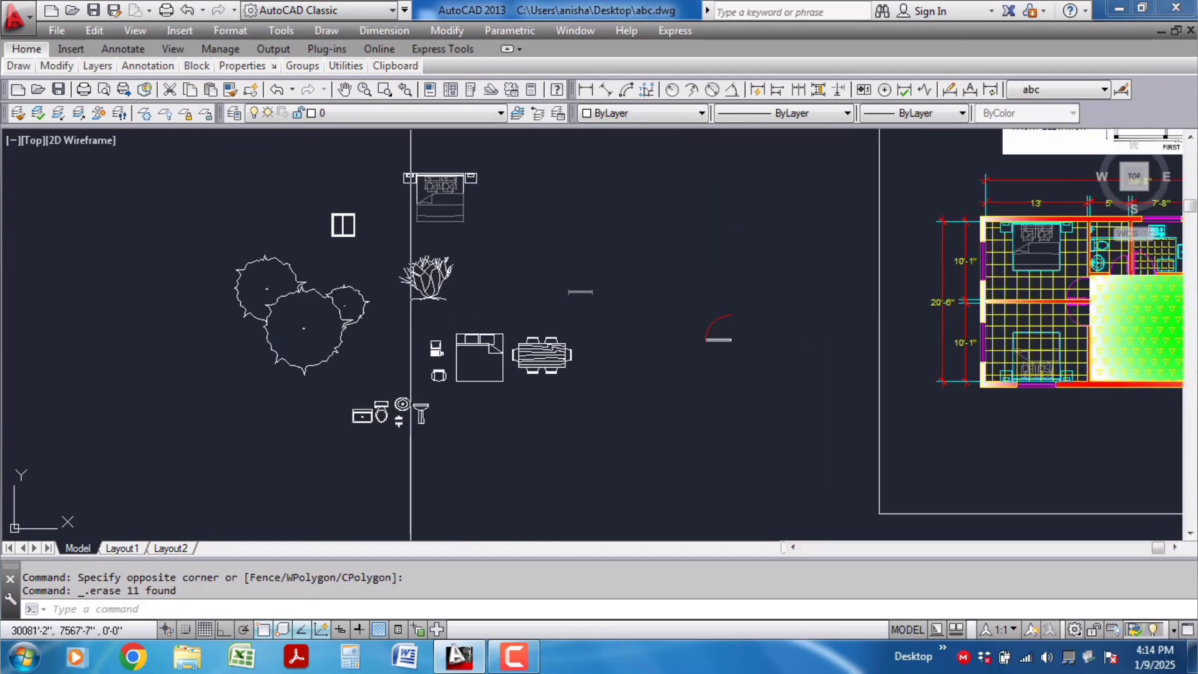
click(522, 138)
click(324, 238)
key(Delete)
click(634, 378)
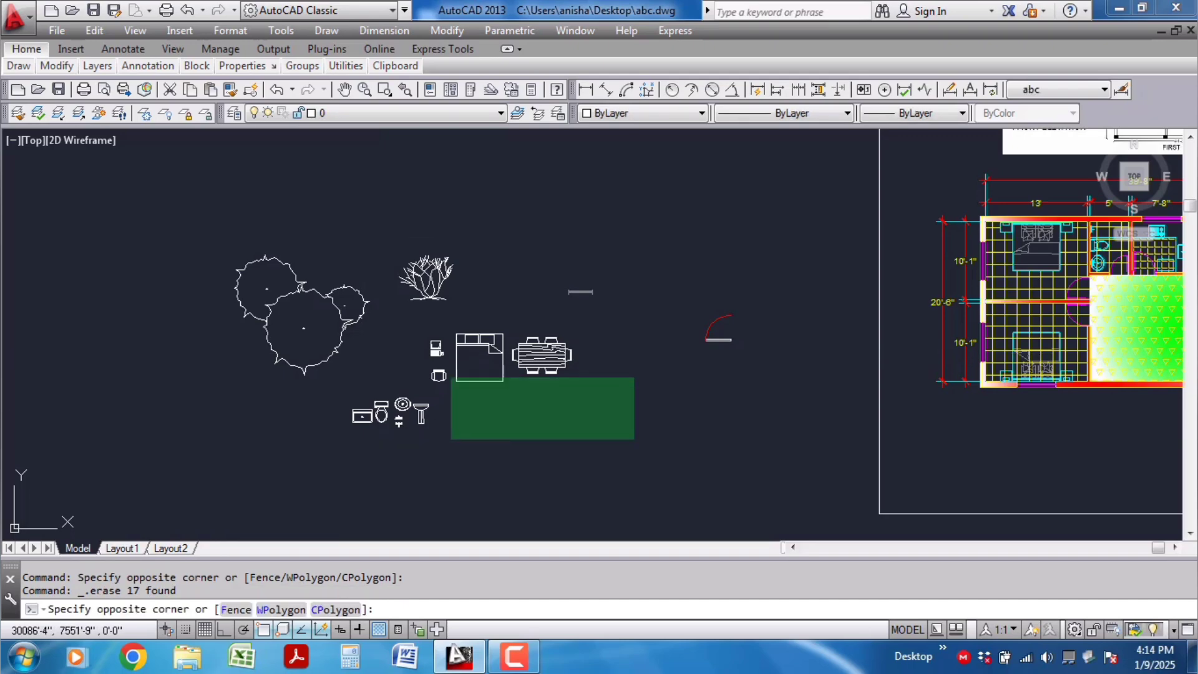
click(366, 343)
key(Delete)
click(741, 407)
click(545, 270)
key(Delete)
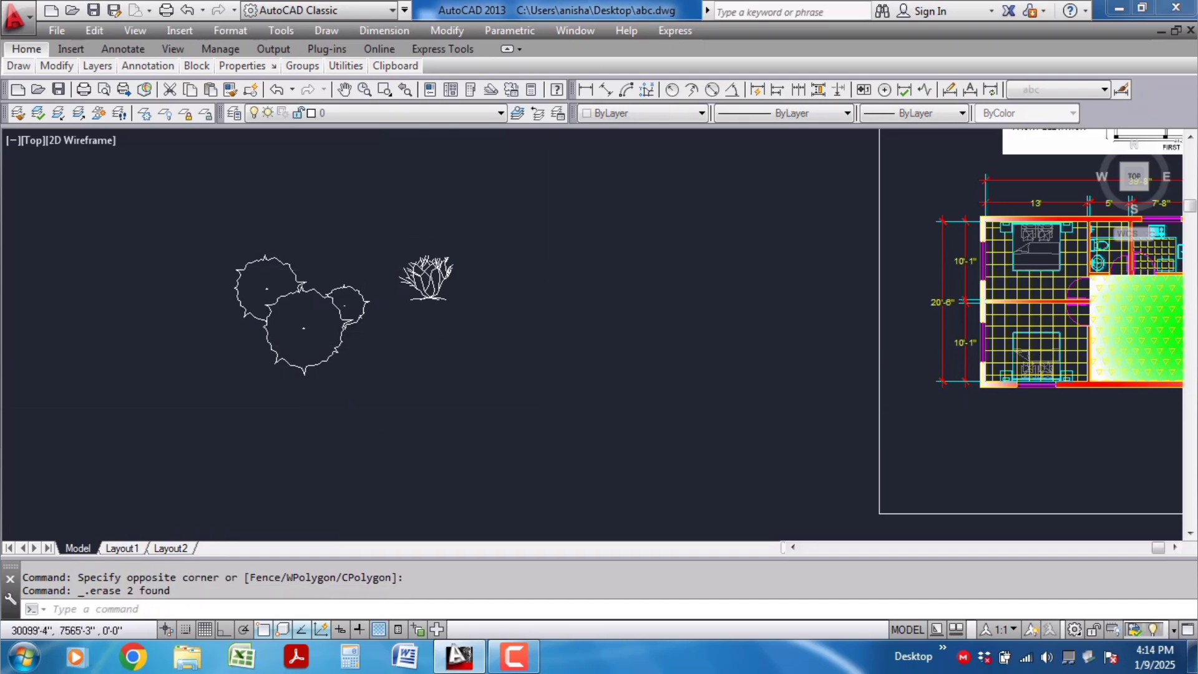
Step: Erase the framed floor plans, the arrow and section markers, and the separate coloured plan with its reference image
scroll(490, 307, down, 5)
click(830, 406)
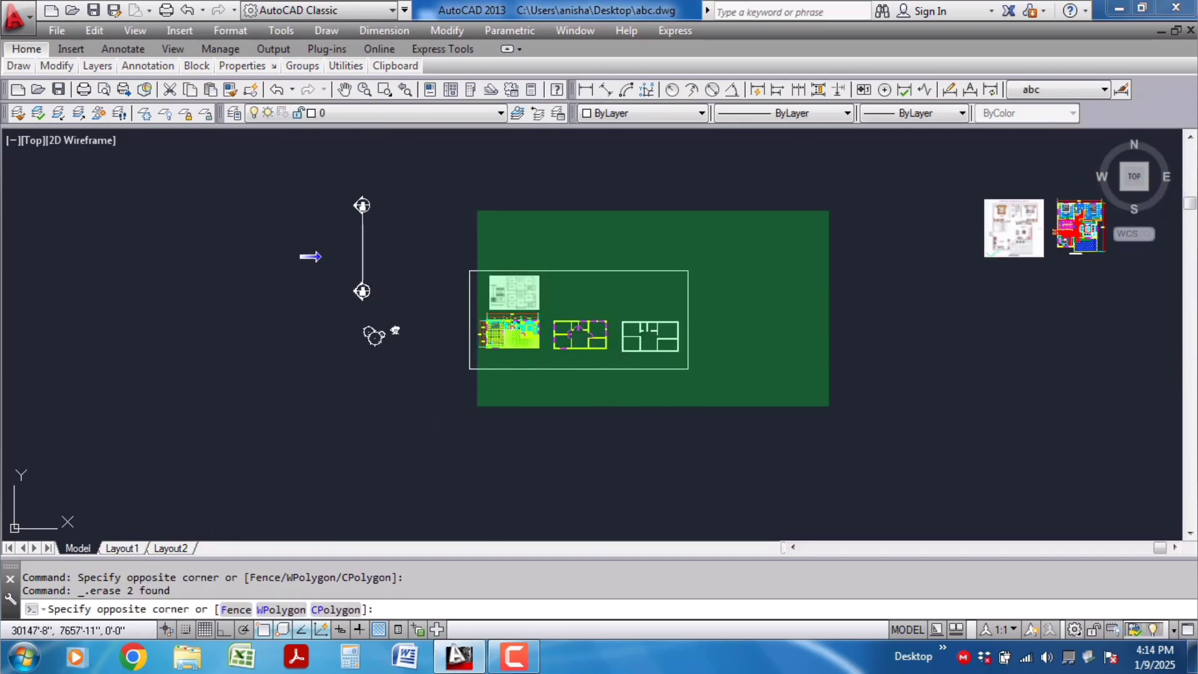
click(478, 211)
key(Delete)
click(406, 274)
click(287, 172)
key(Delete)
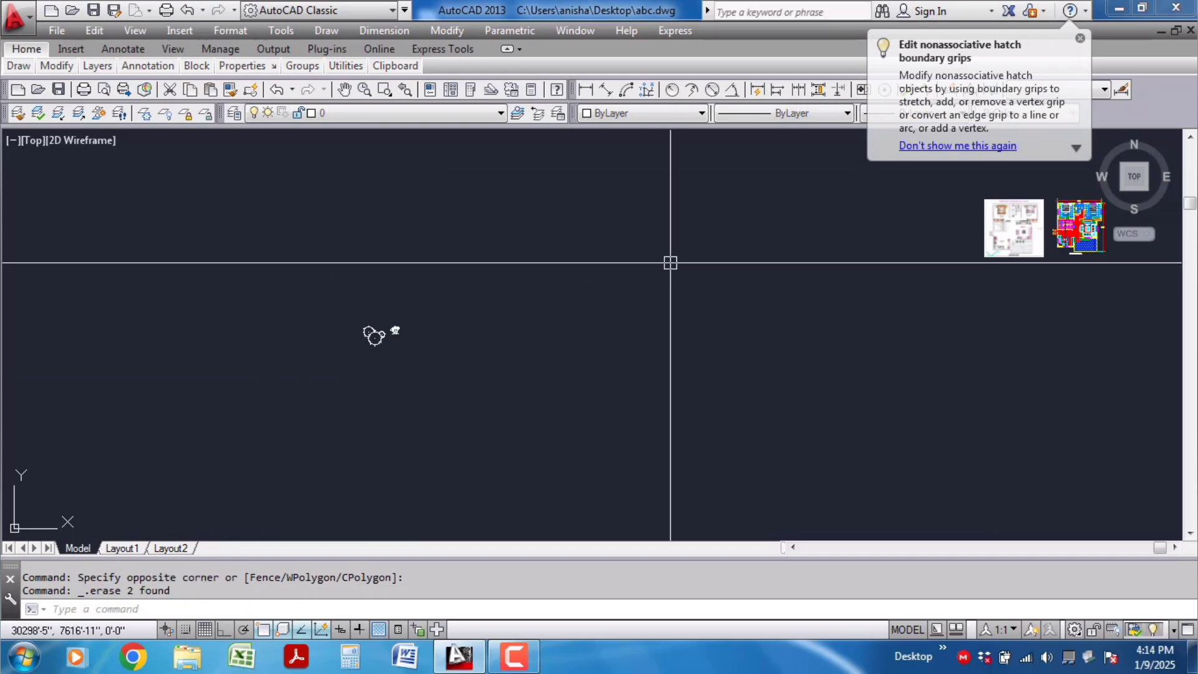
click(1040, 334)
click(824, 199)
key(Delete)
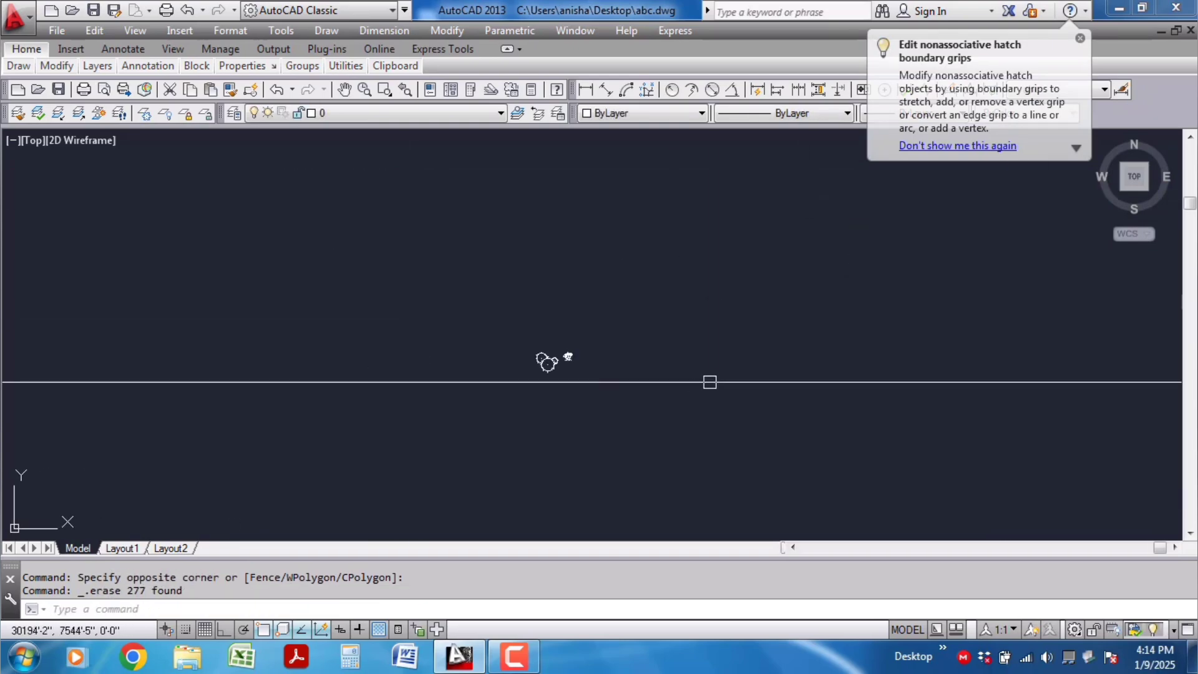
Step: Zoom to the whole drawing and erase the distant group of practice shapes and lines
text(z)
key(Return)
text(a)
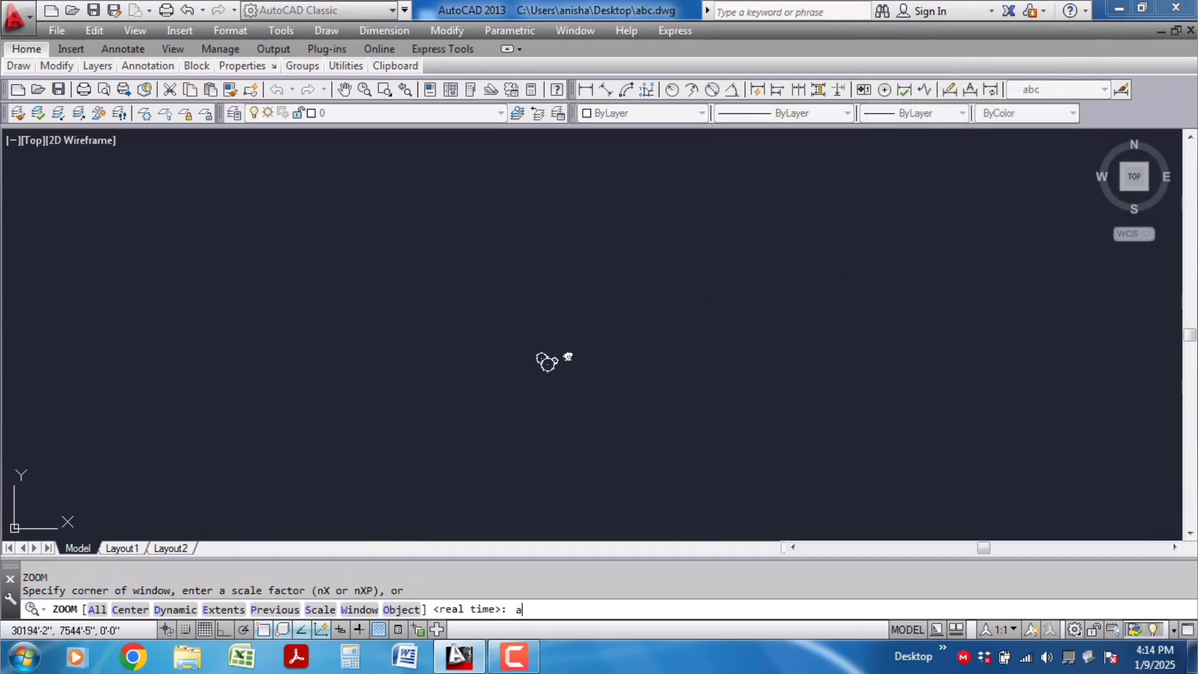
key(Return)
scroll(830, 349, up, 6)
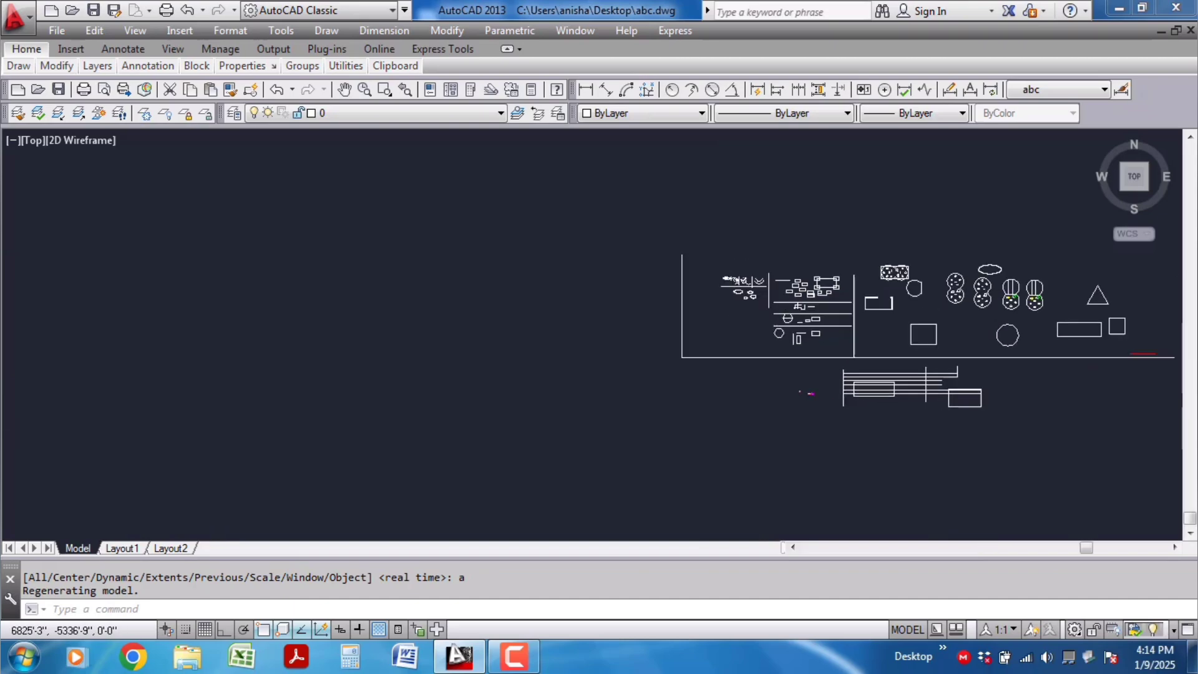
scroll(861, 420, down, 2)
scroll(749, 399, down, 3)
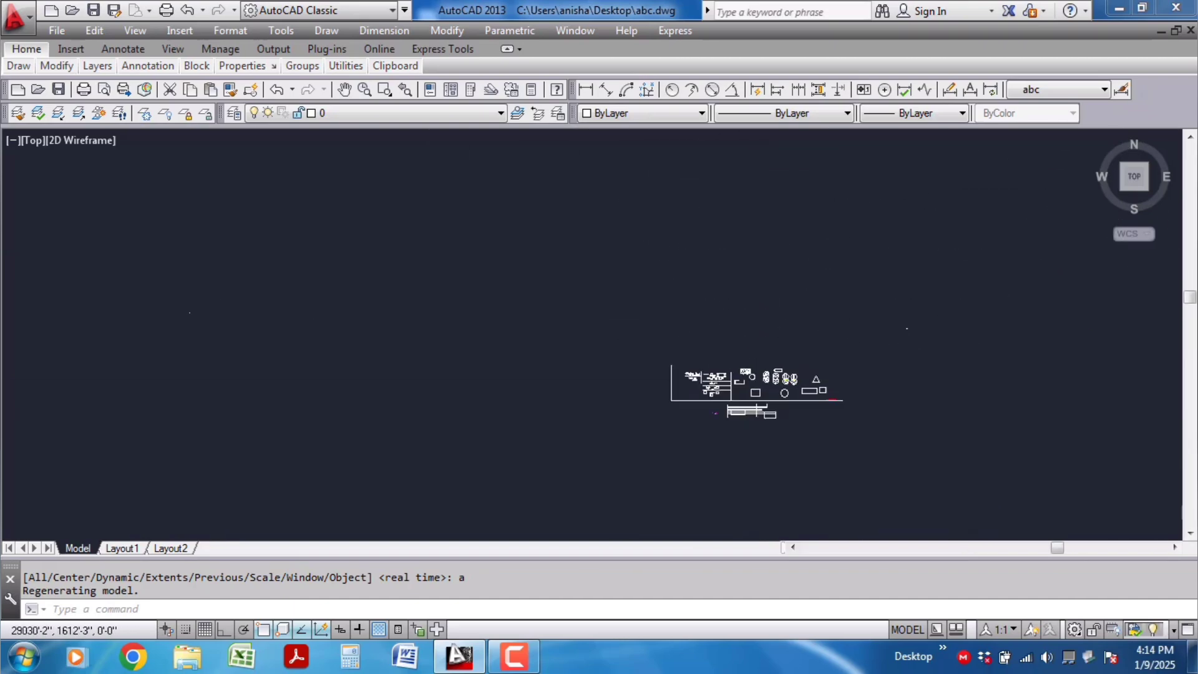
scroll(890, 304, up, 5)
scroll(889, 303, up, 2)
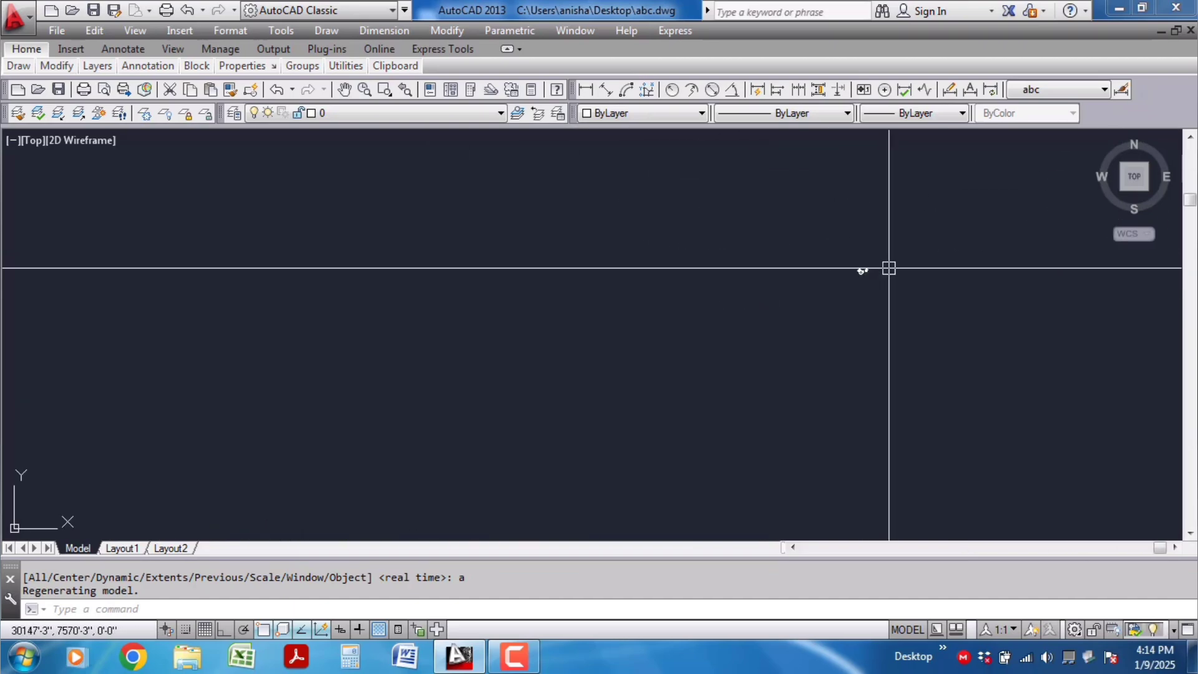
scroll(761, 290, down, 2)
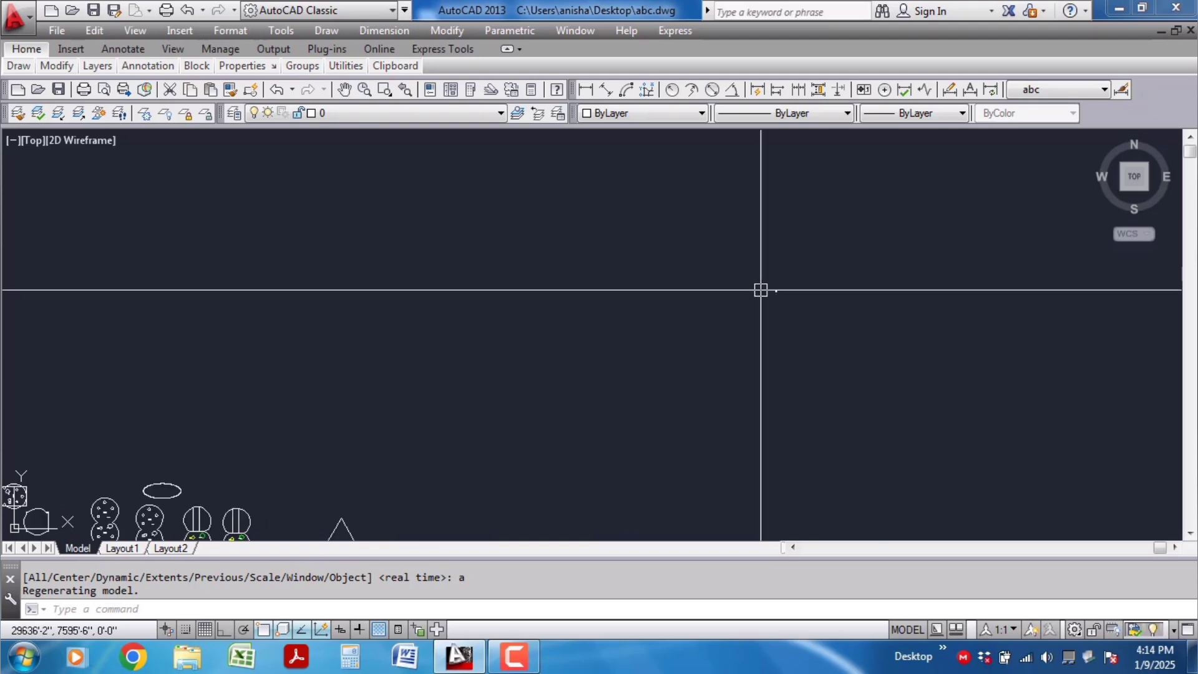
scroll(761, 290, down, 2)
click(324, 481)
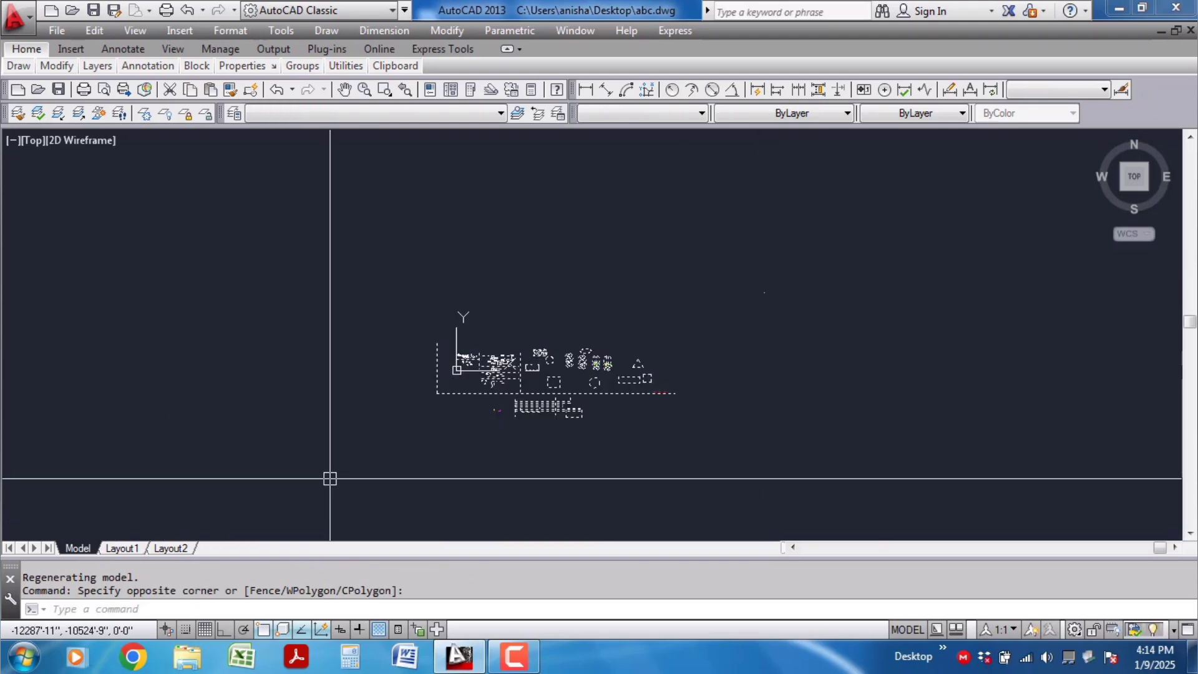
click(330, 479)
key(Delete)
Step: Zoom to the drawing extents, check the remaining distant objects, and return to the tree cluster and shrub
scroll(739, 313, up, 2)
text(z)
key(Return)
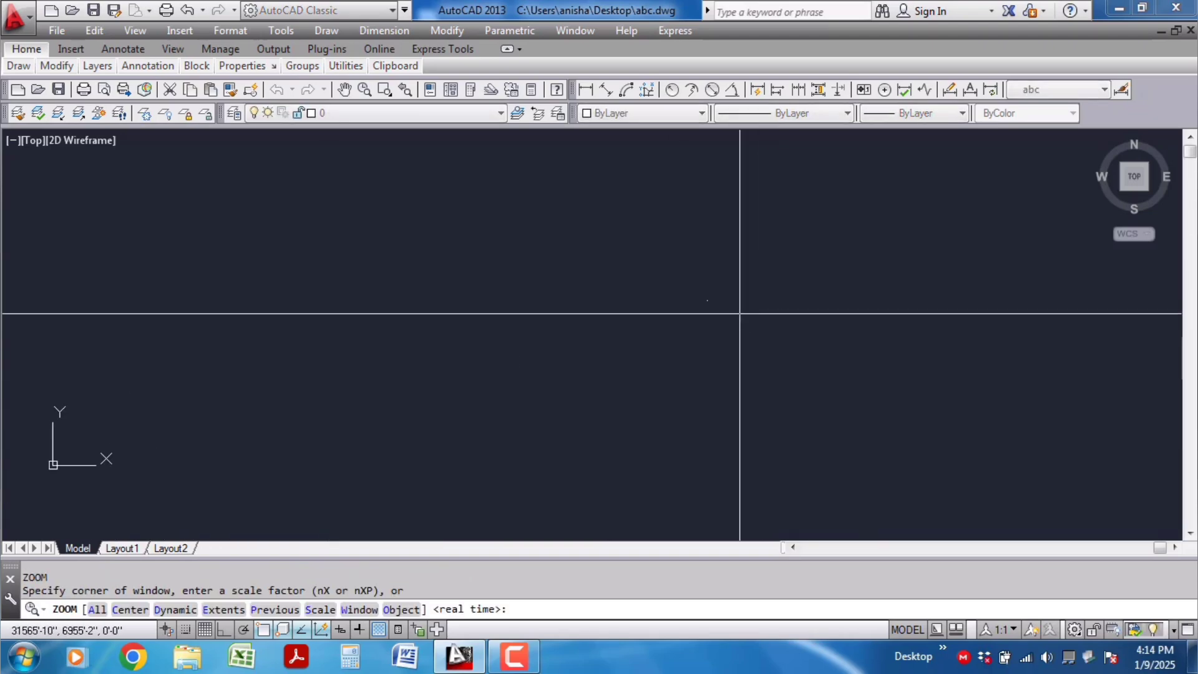
text(e)
key(Return)
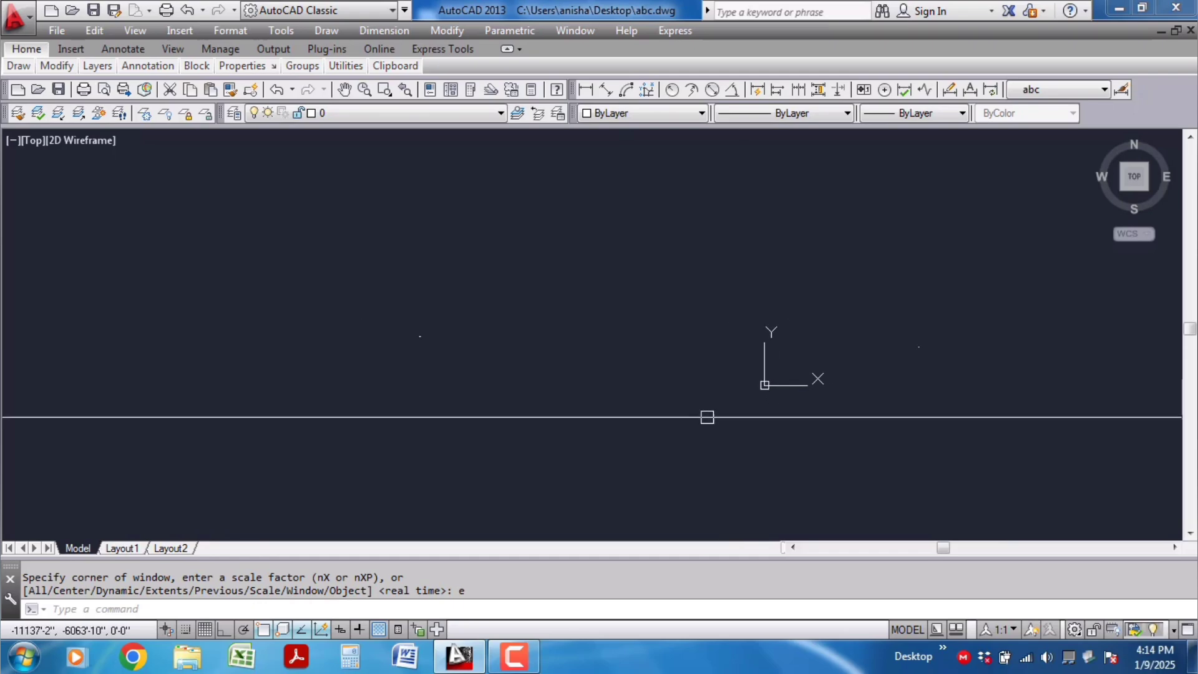
click(356, 313)
click(437, 346)
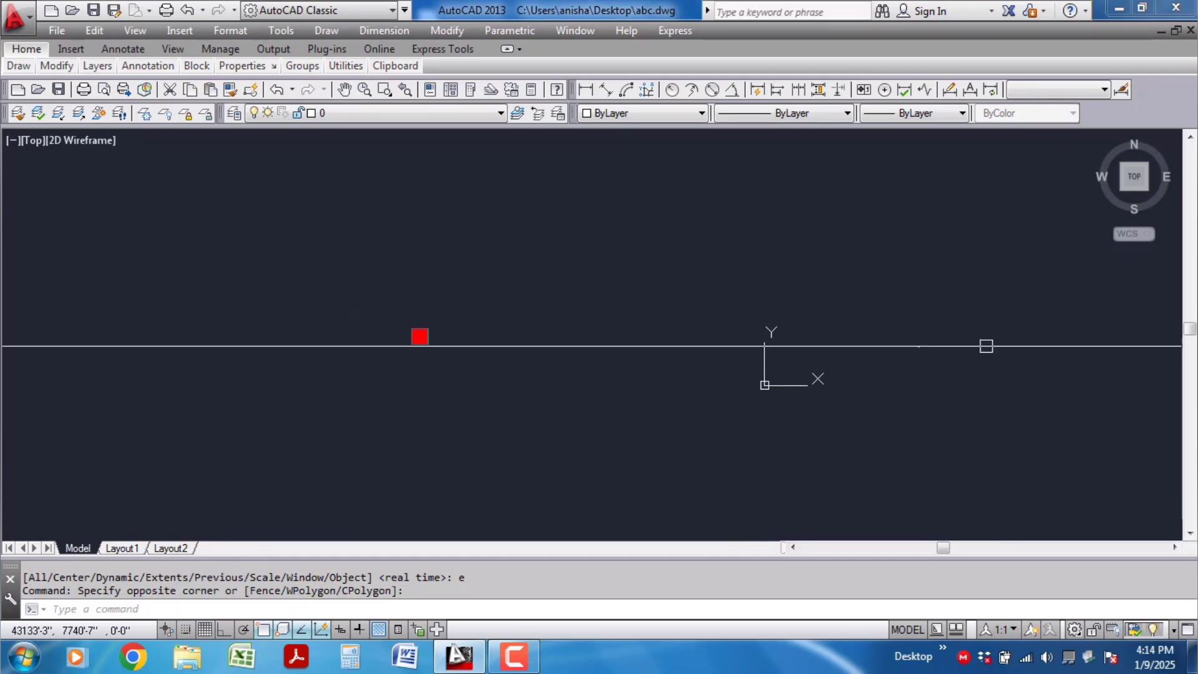
key(Escape)
click(891, 307)
click(957, 361)
key(Escape)
scroll(953, 358, up, 3)
scroll(868, 336, up, 2)
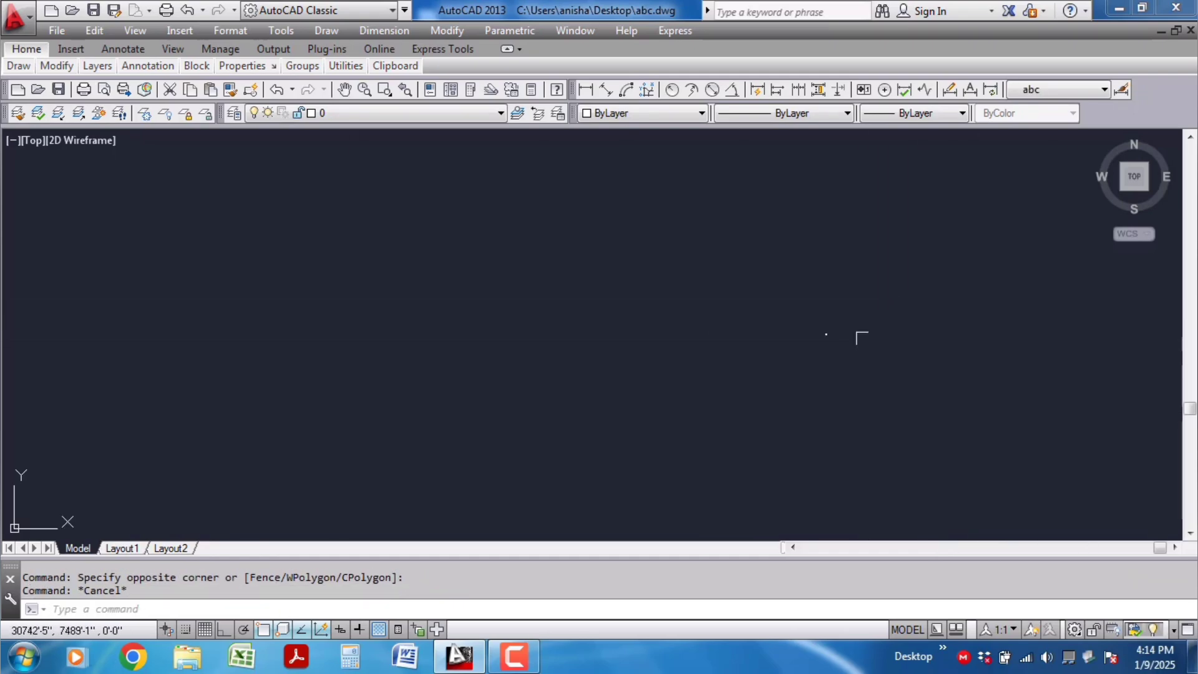
scroll(751, 347, up, 8)
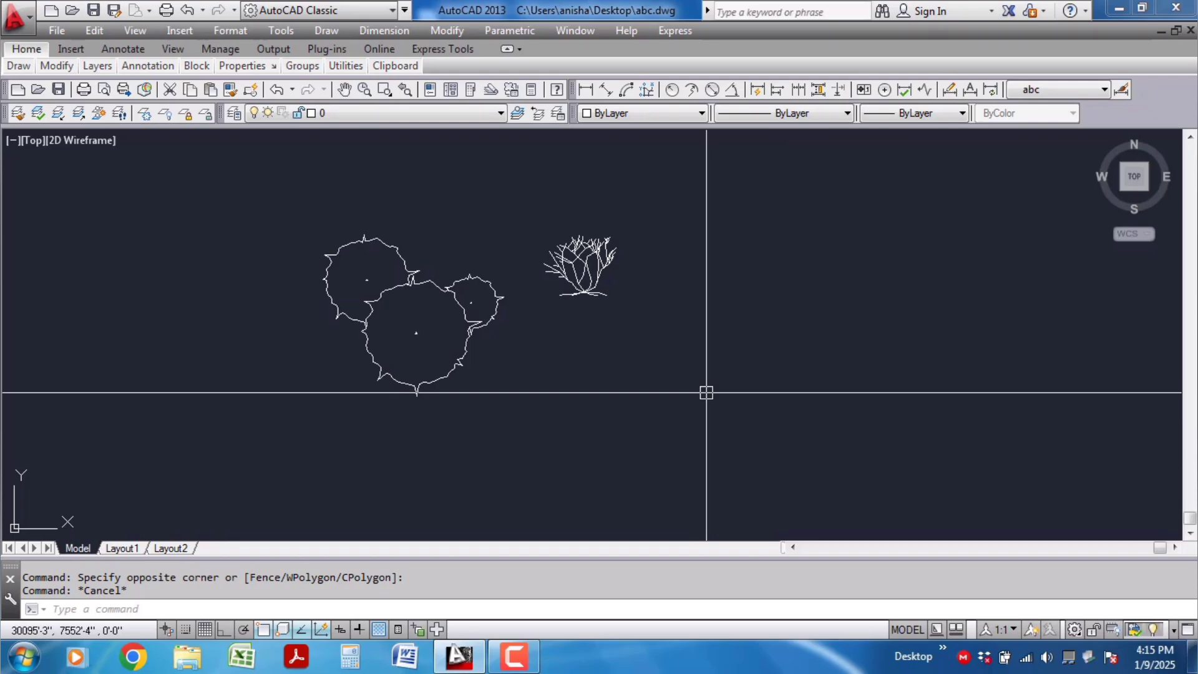
mouse_move(573, 296)
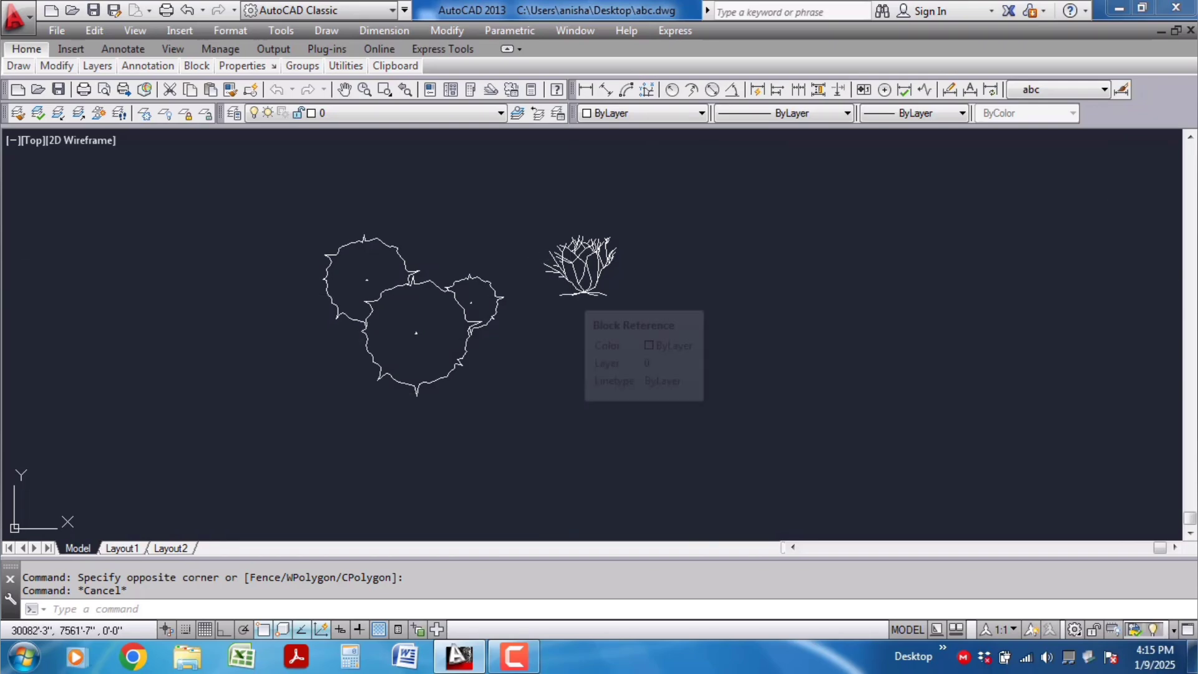
Step: Save the drawing and run Purge on all unused items, confirming for all items at once
key(ctrl+s)
text(PU)
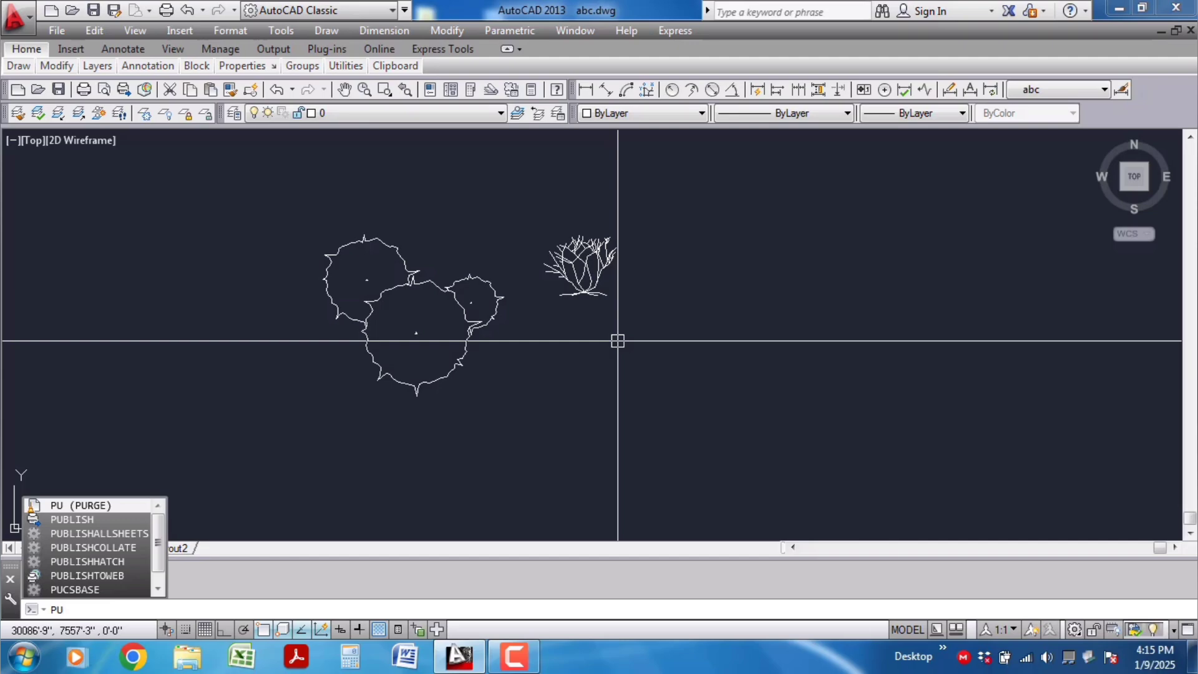
key(ctrl+s)
click(119, 504)
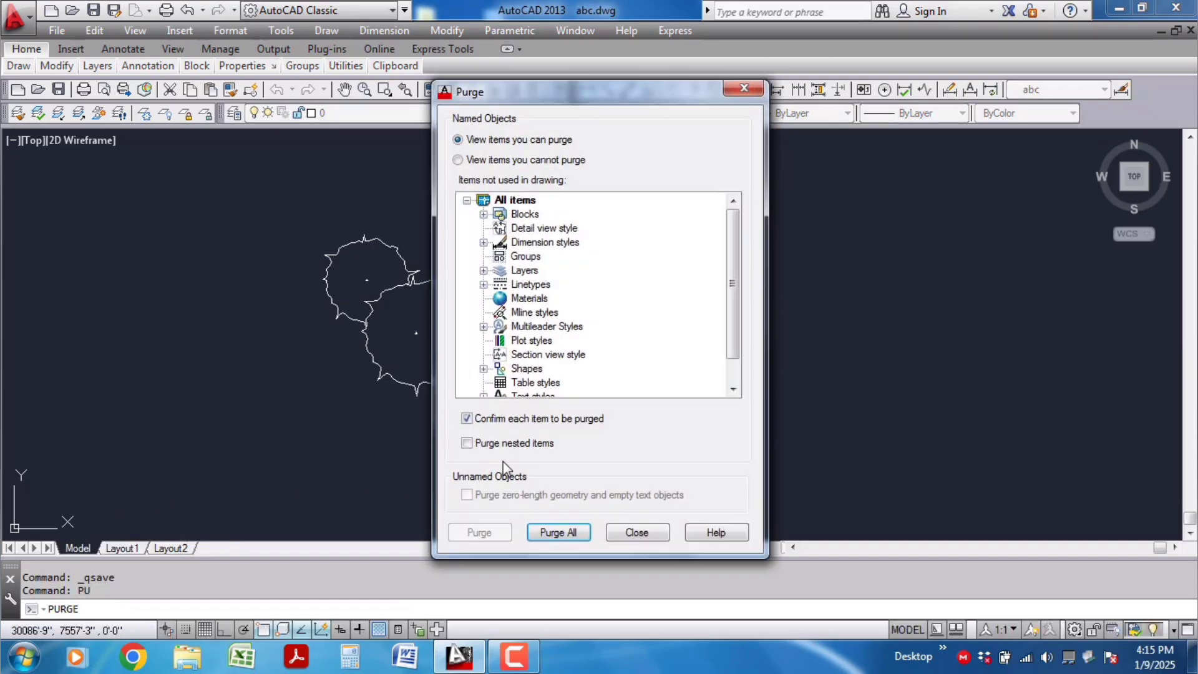
click(558, 532)
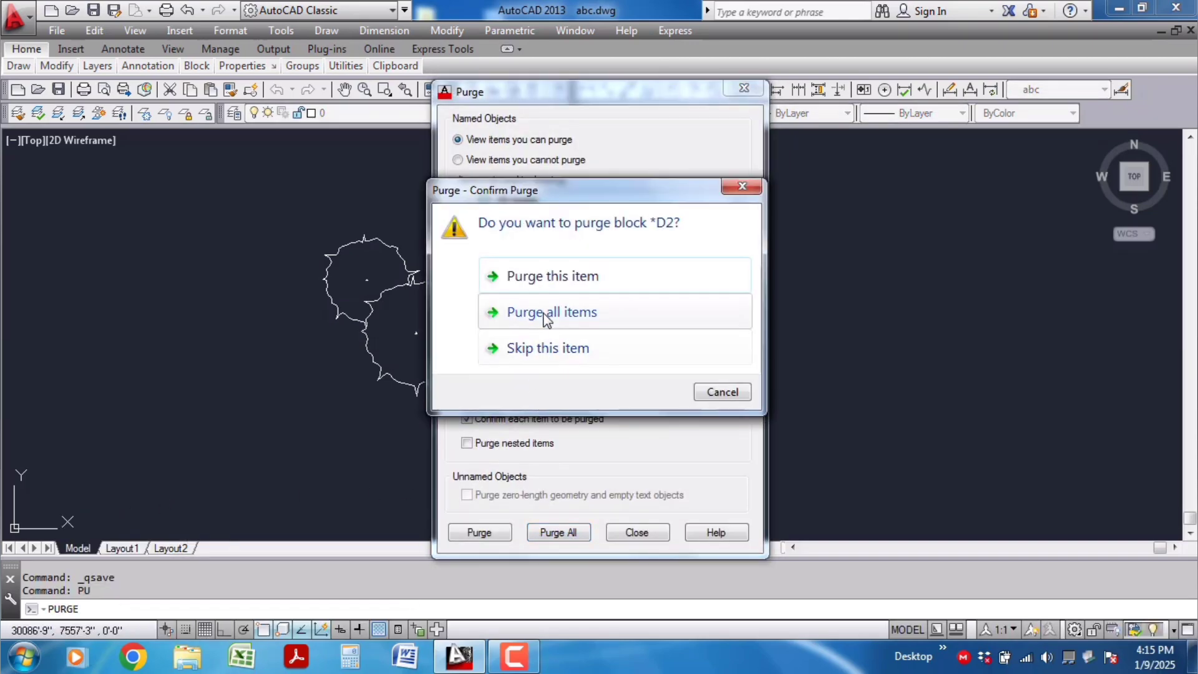
click(547, 313)
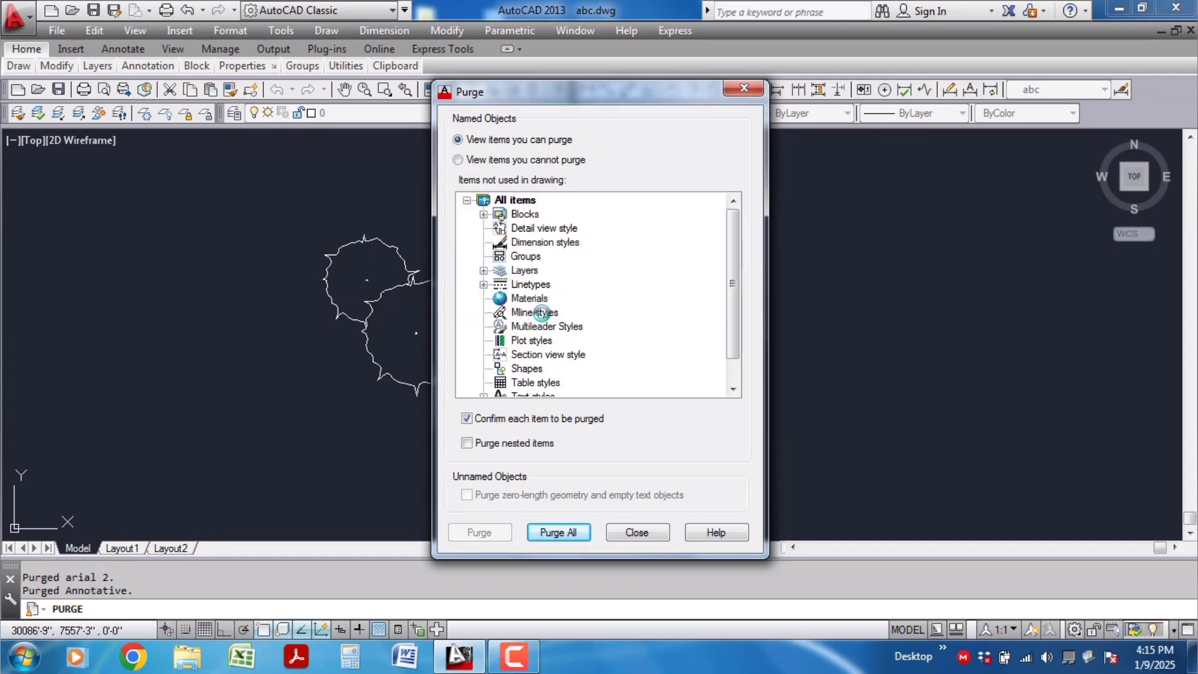
Step: Repeat Purge All for the leftover unused blocks and the Hidden linetype, close Purge, and save the drawing
click(573, 530)
click(541, 316)
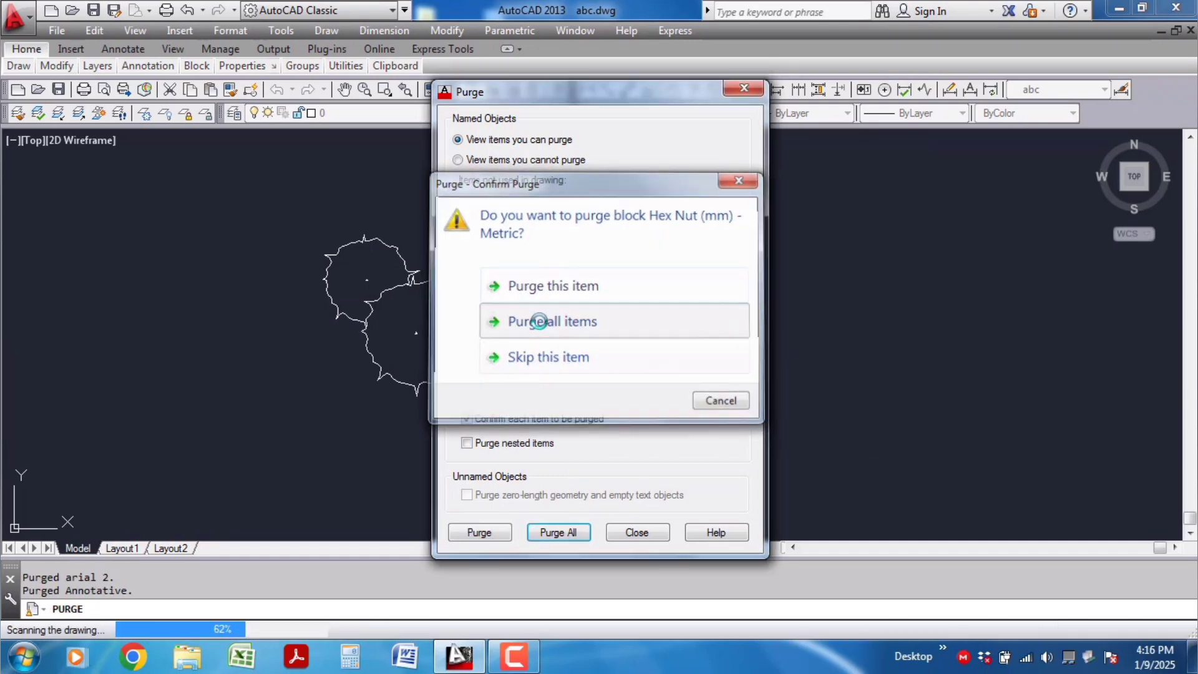
click(574, 533)
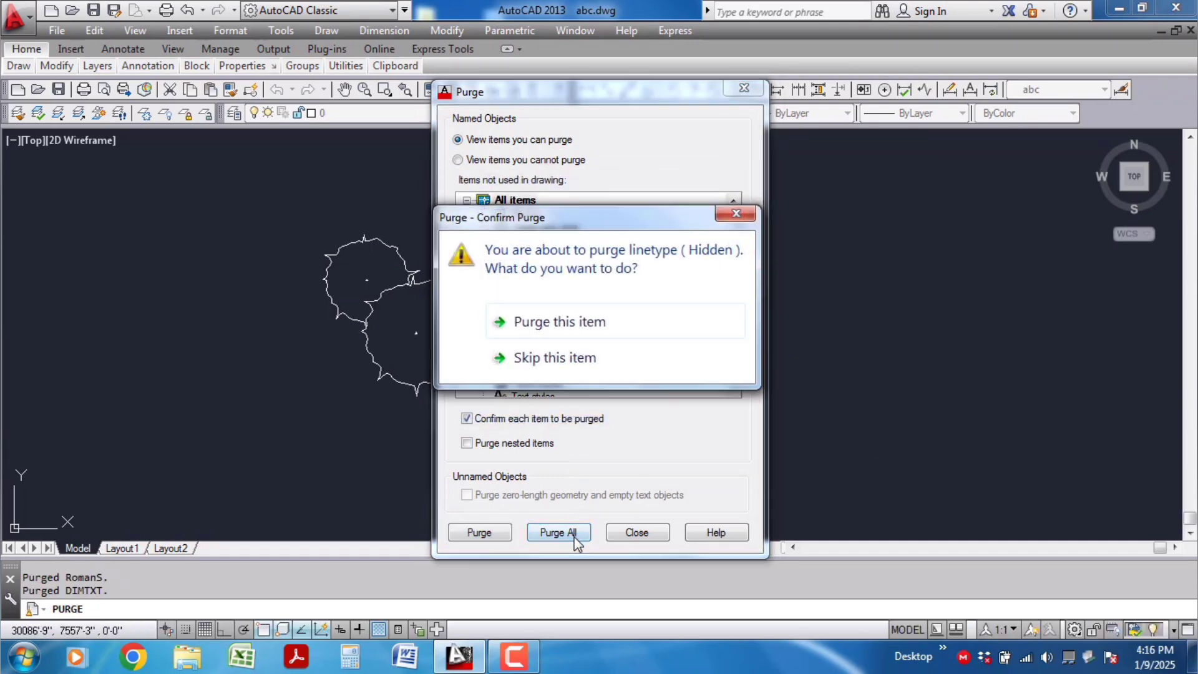
click(583, 326)
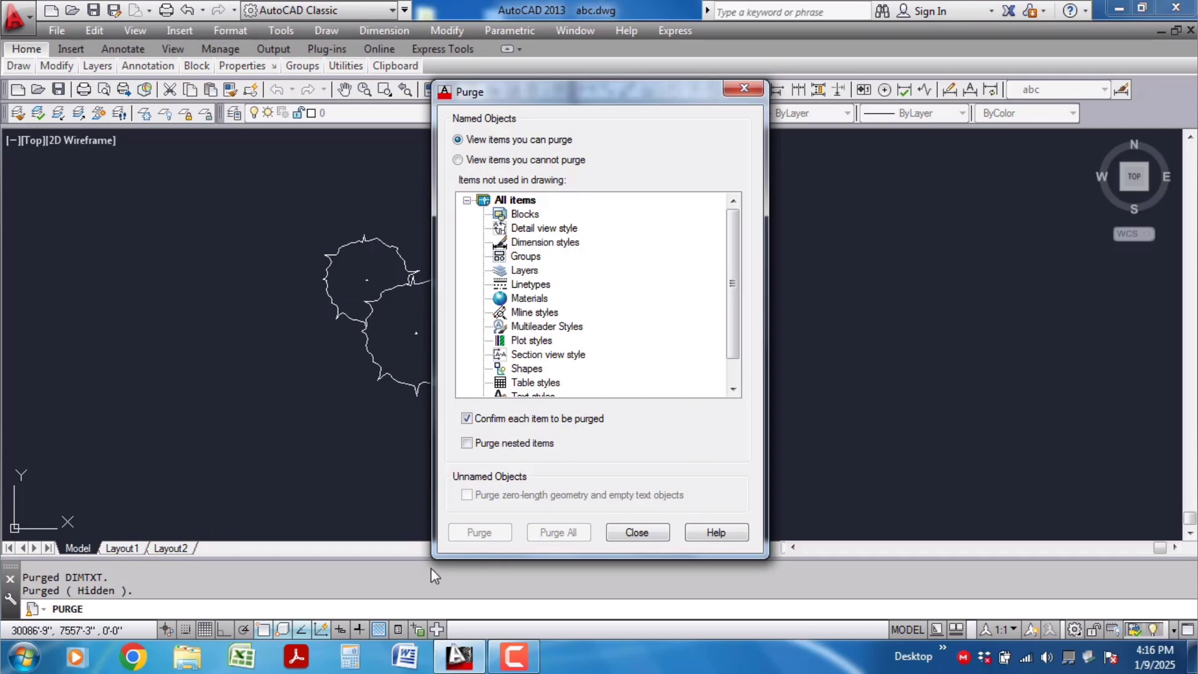
click(637, 532)
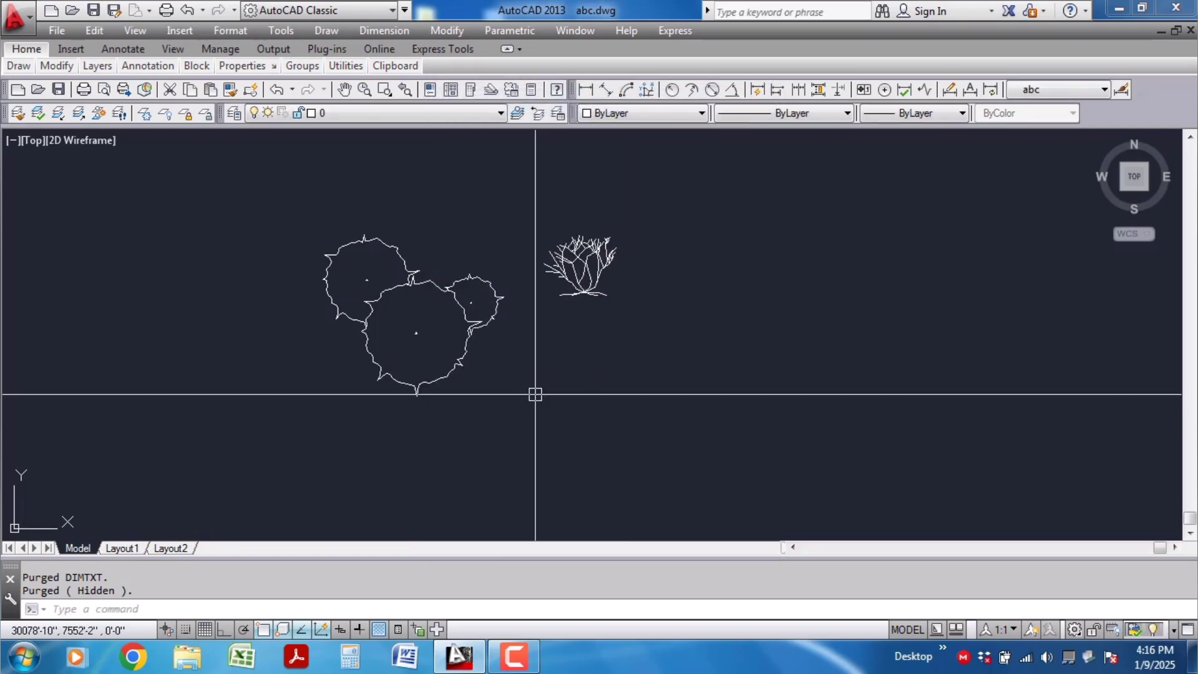
key(ctrl+s)
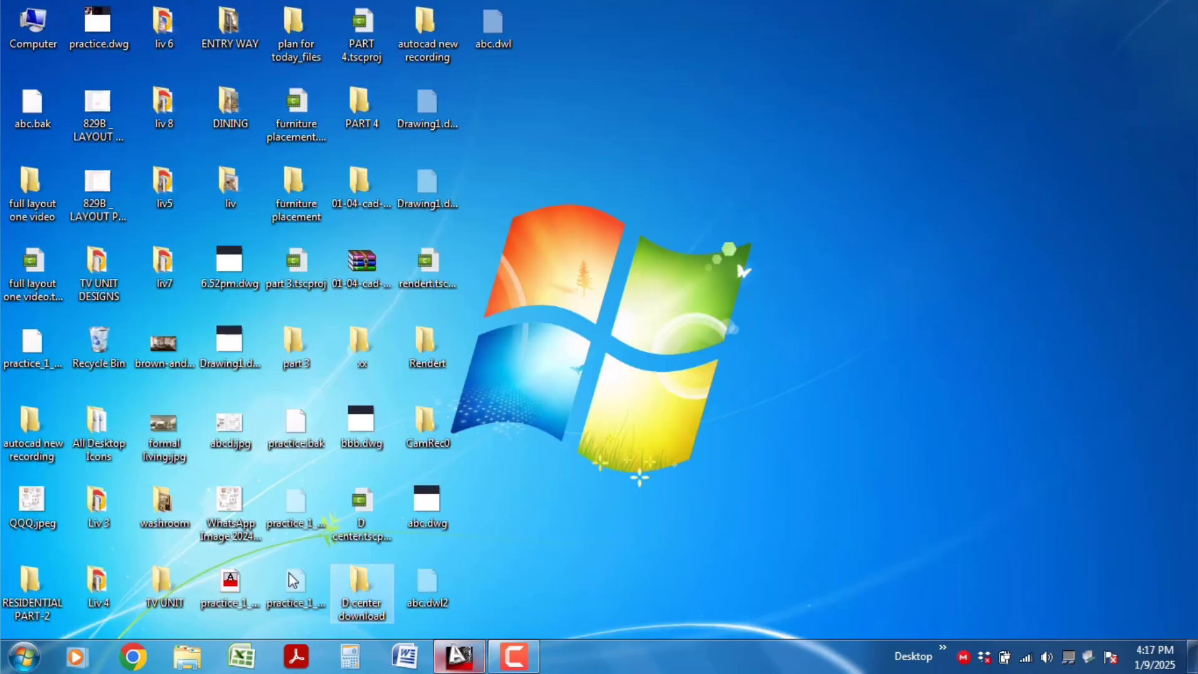
Step: Open practice.dwg from the desktop and continue past the educational version confirmation
double_click(95, 28)
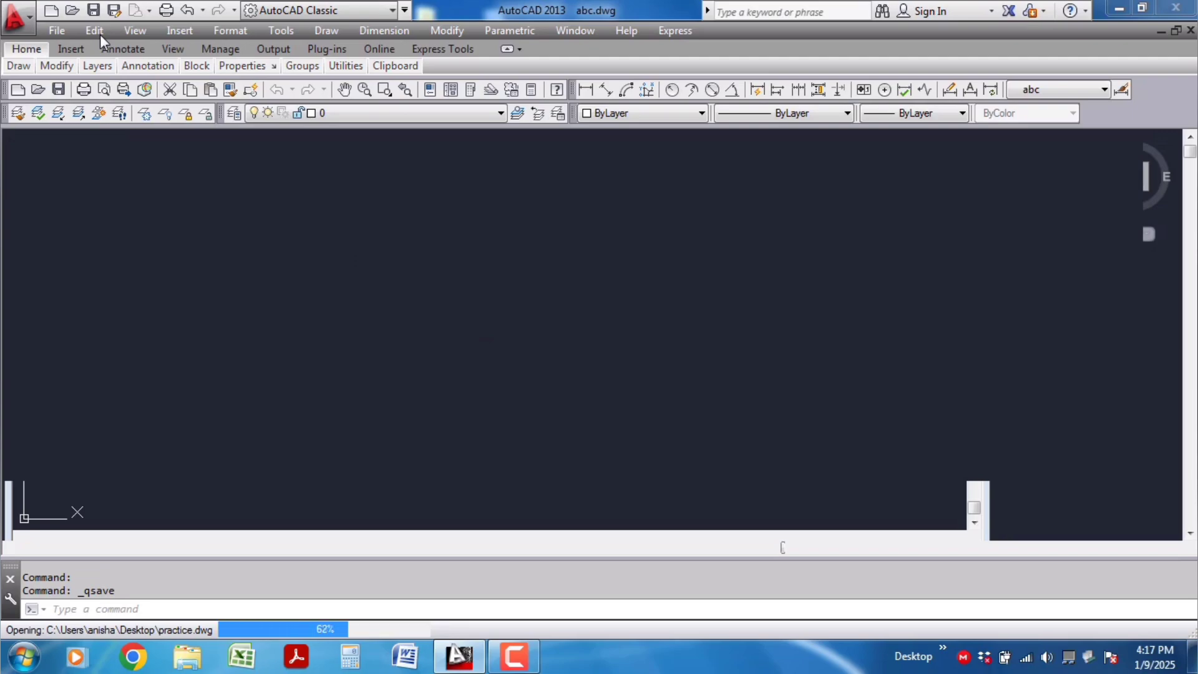
click(514, 350)
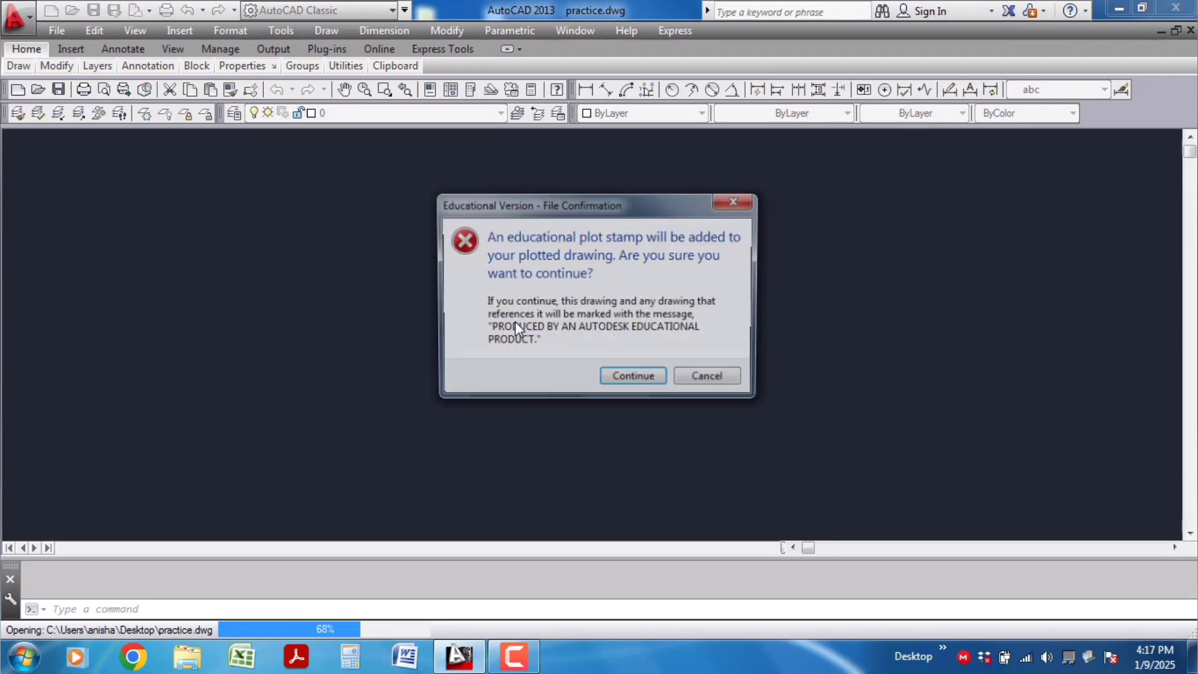
click(634, 377)
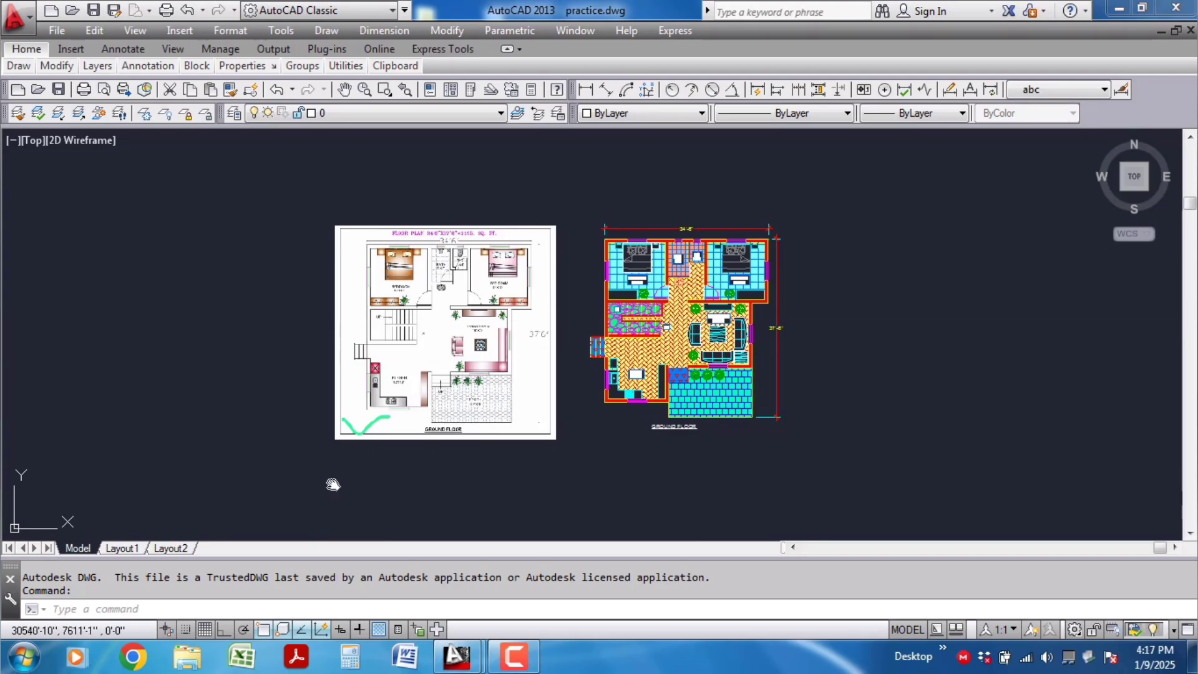
Step: Look over the floor plans and the loose furniture, tree and fixture blocks around the bed and shrub
scroll(508, 390, down, 5)
middle_drag(476, 403, 839, 302)
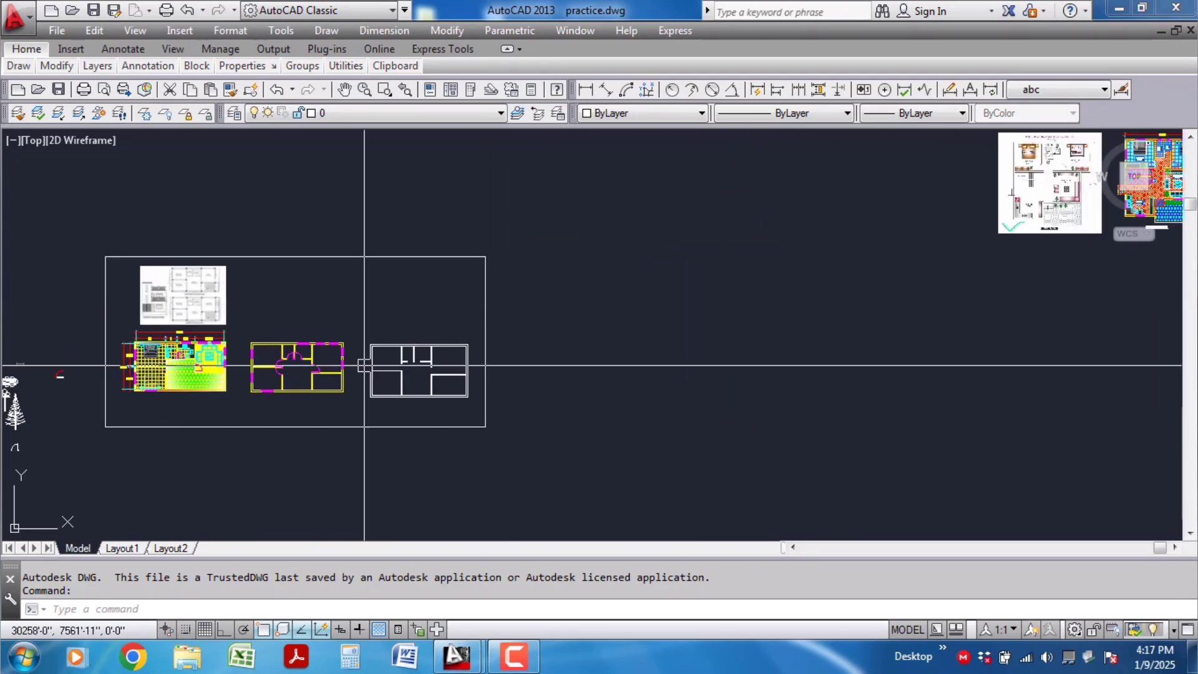
middle_drag(365, 364, 809, 295)
scroll(540, 310, up, 3)
scroll(416, 299, up, 3)
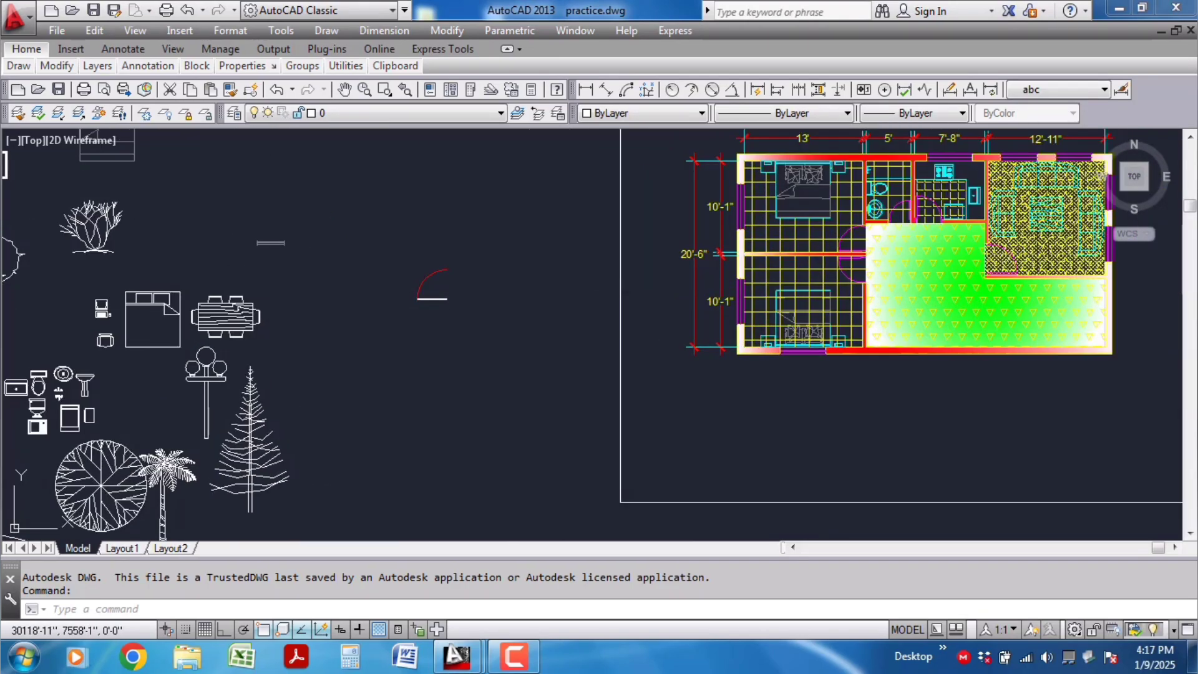
mouse_move(369, 275)
middle_down()
mouse_move(395, 322)
mouse_move(683, 388)
middle_up()
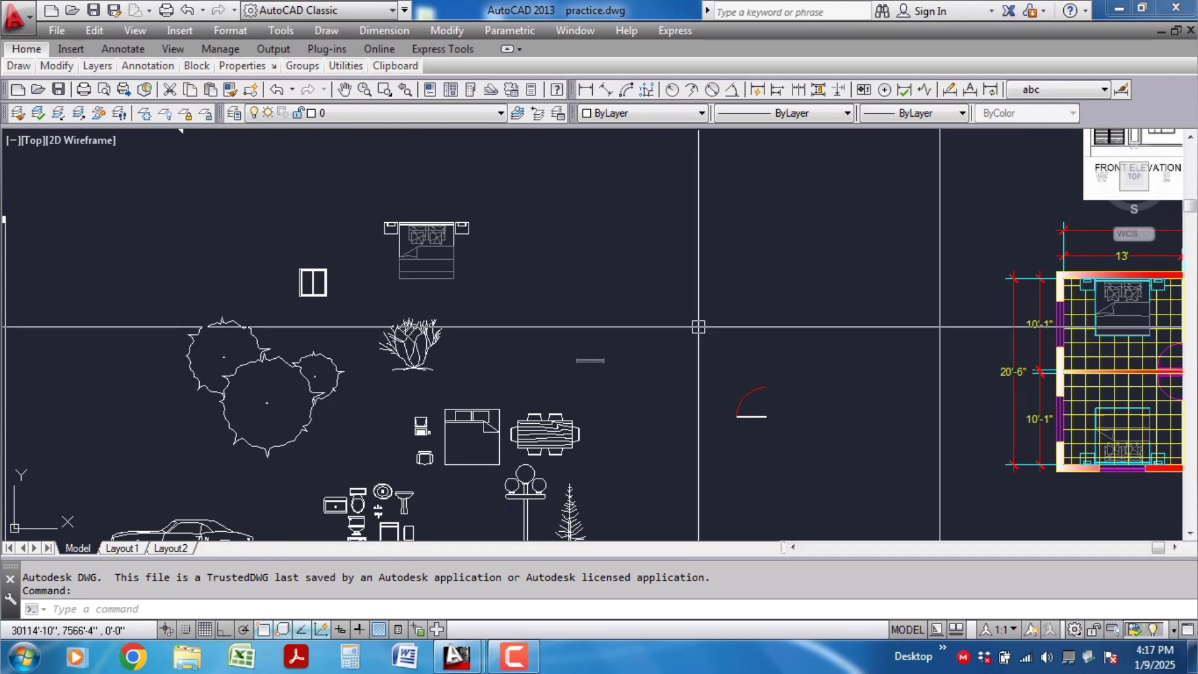
scroll(695, 340, down, 2)
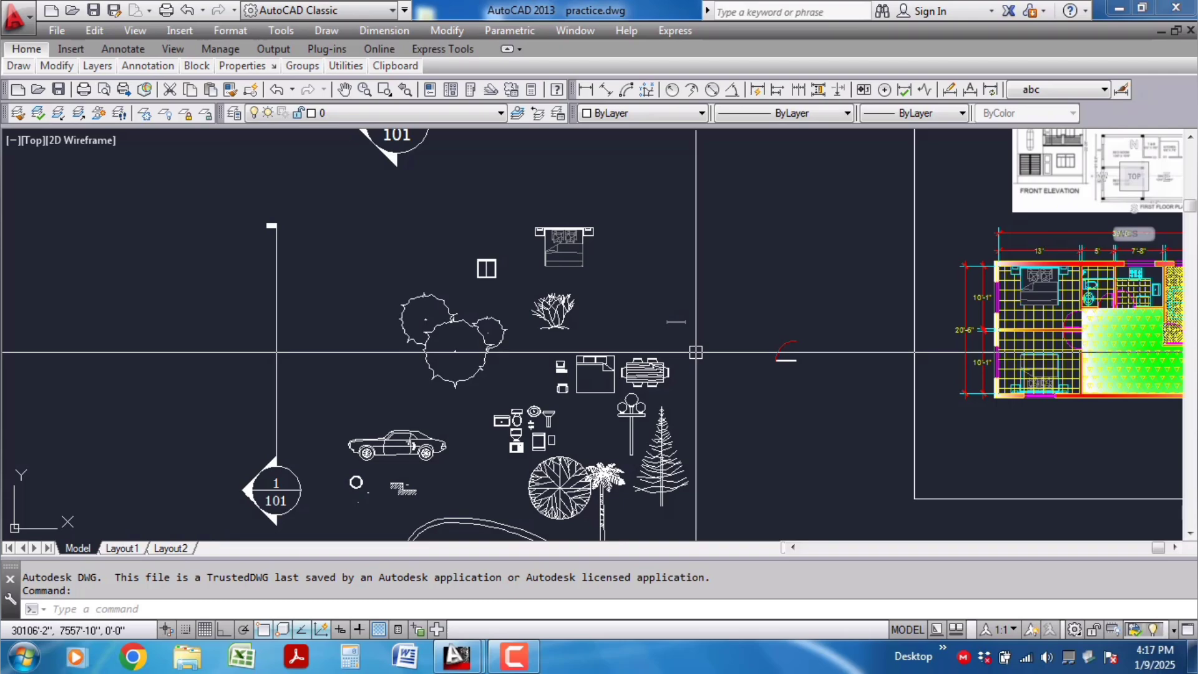
scroll(692, 349, down, 2)
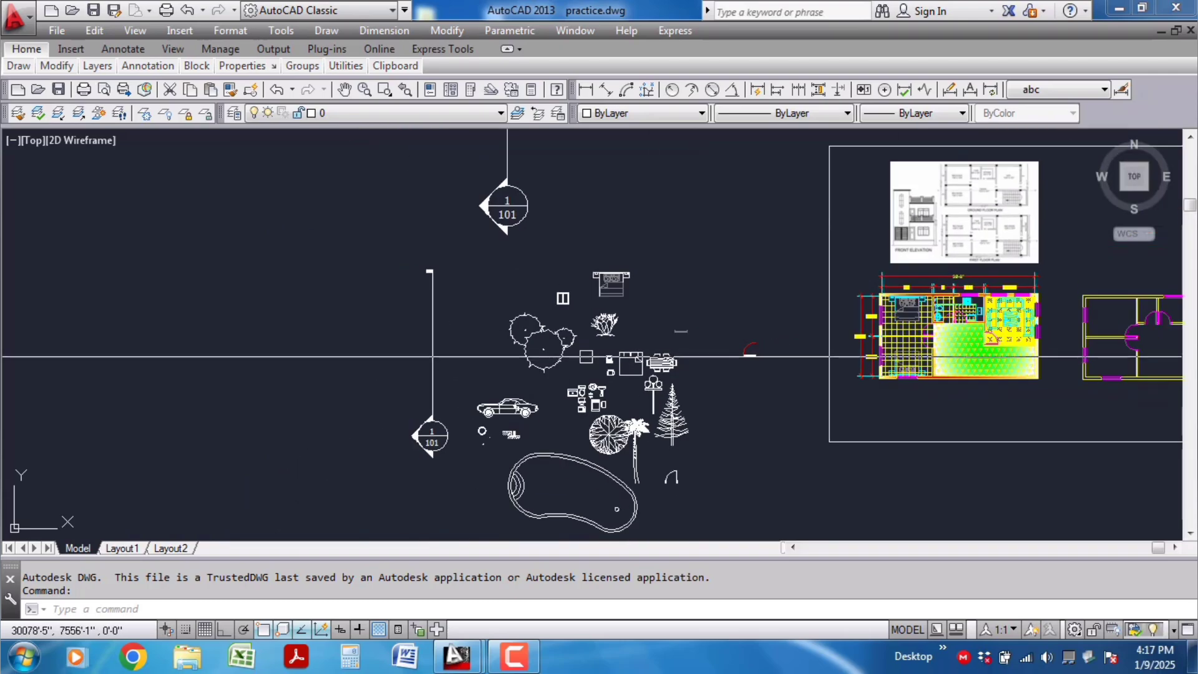
scroll(727, 340, up, 3)
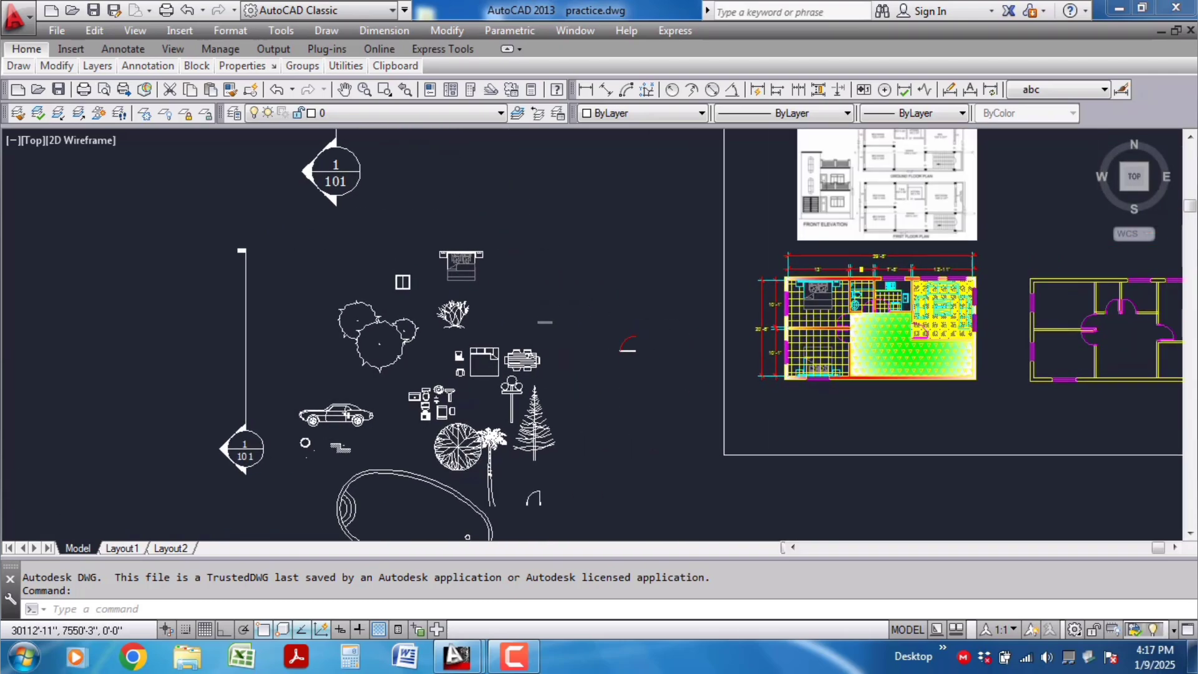
scroll(591, 341, up, 2)
scroll(440, 267, down, 3)
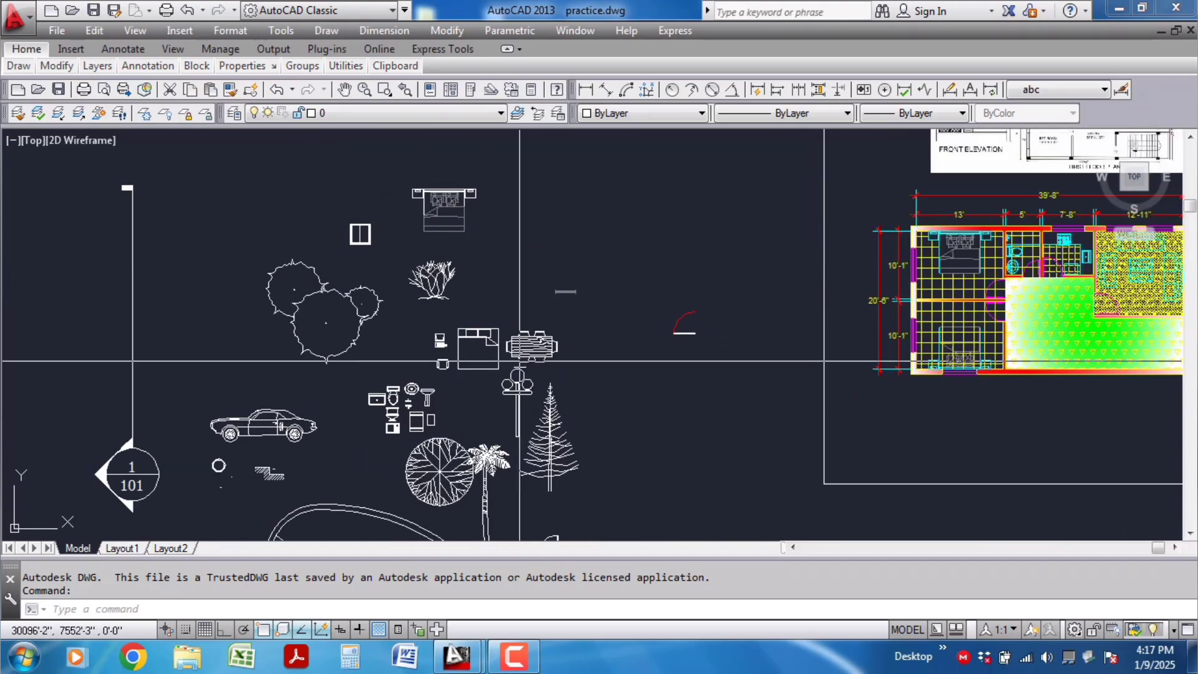
middle_drag(525, 362, 520, 265)
scroll(481, 340, down, 2)
middle_drag(477, 340, 462, 452)
scroll(463, 251, up, 3)
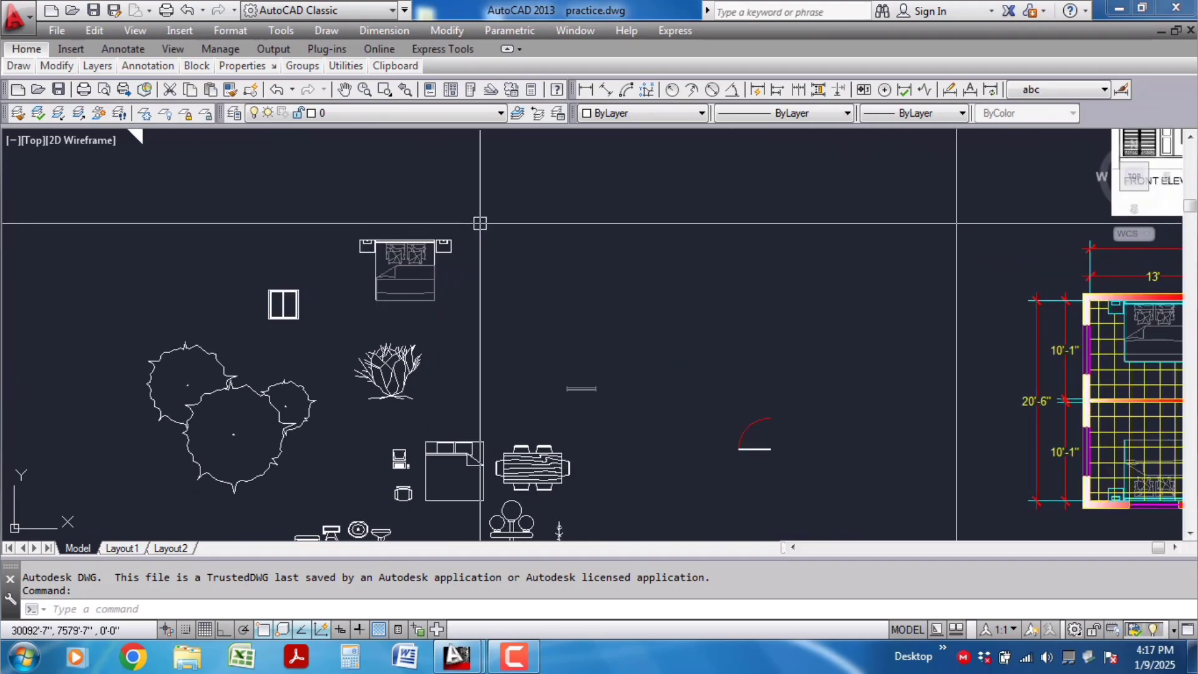
Step: Move the bed, its right nightstand and the shrub together up and slightly right, away from the other blocks
click(479, 225)
click(391, 374)
text(m)
key(Return)
click(569, 289)
click(594, 214)
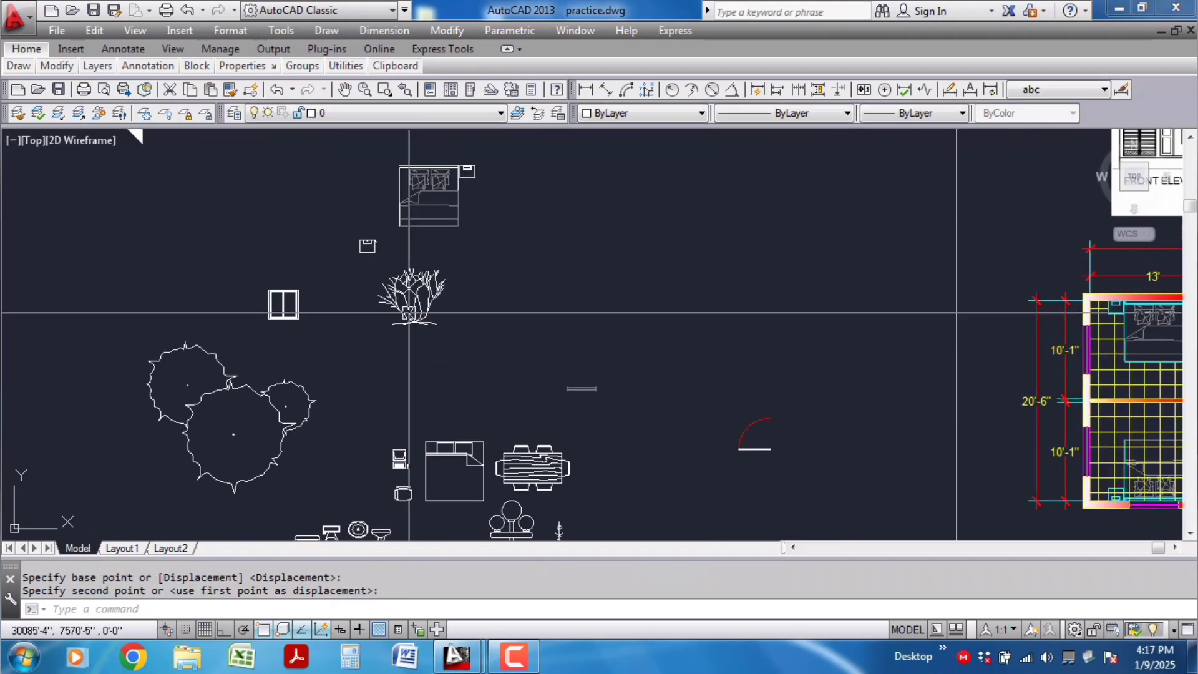
Step: Move the shrub up beside the bed, on its right
click(439, 292)
text(m)
key(Return)
click(508, 331)
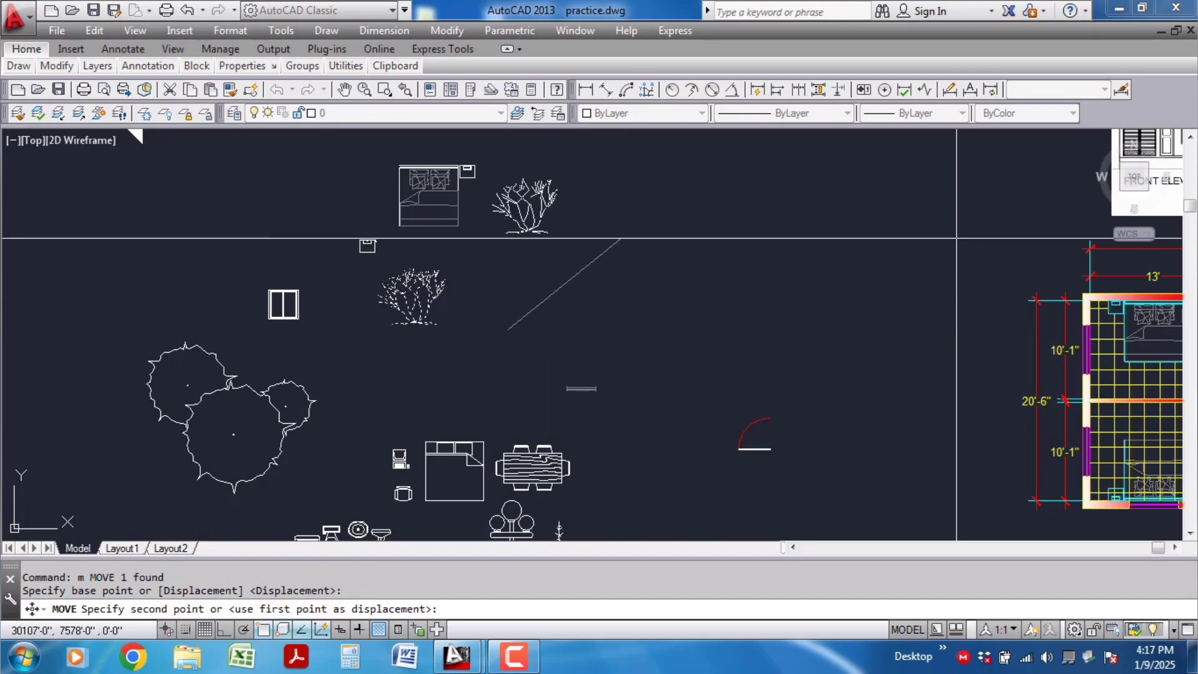
click(621, 238)
Step: Move the leftover left nightstand pieces down, and erase all of the remaining nightstand parts
click(384, 243)
click(347, 269)
text(m)
key(Return)
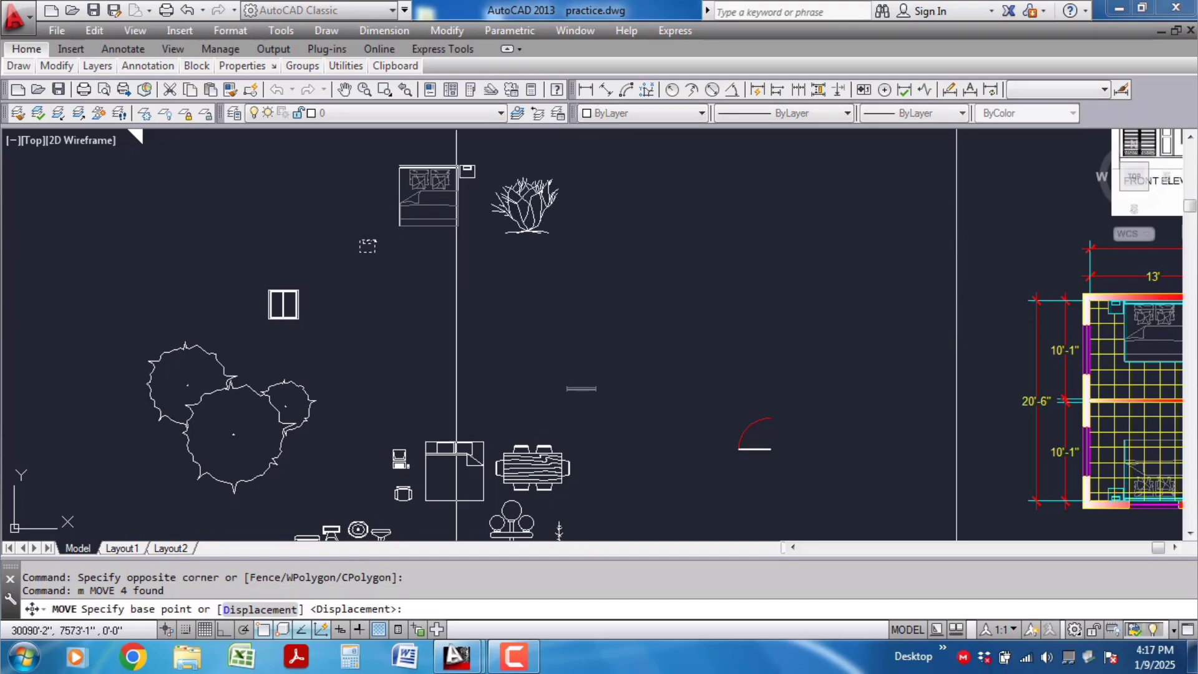
click(456, 286)
click(439, 388)
click(387, 234)
click(342, 361)
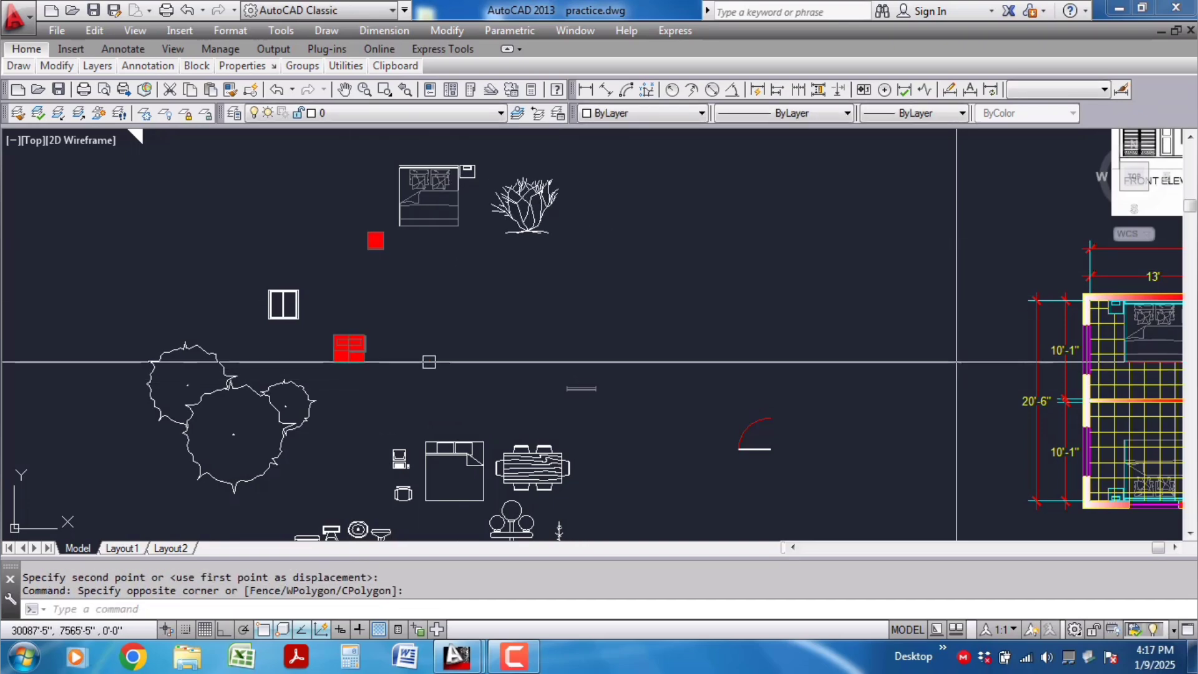
key(Delete)
Step: Move the window block up and right so it sits just left of the bed
click(269, 306)
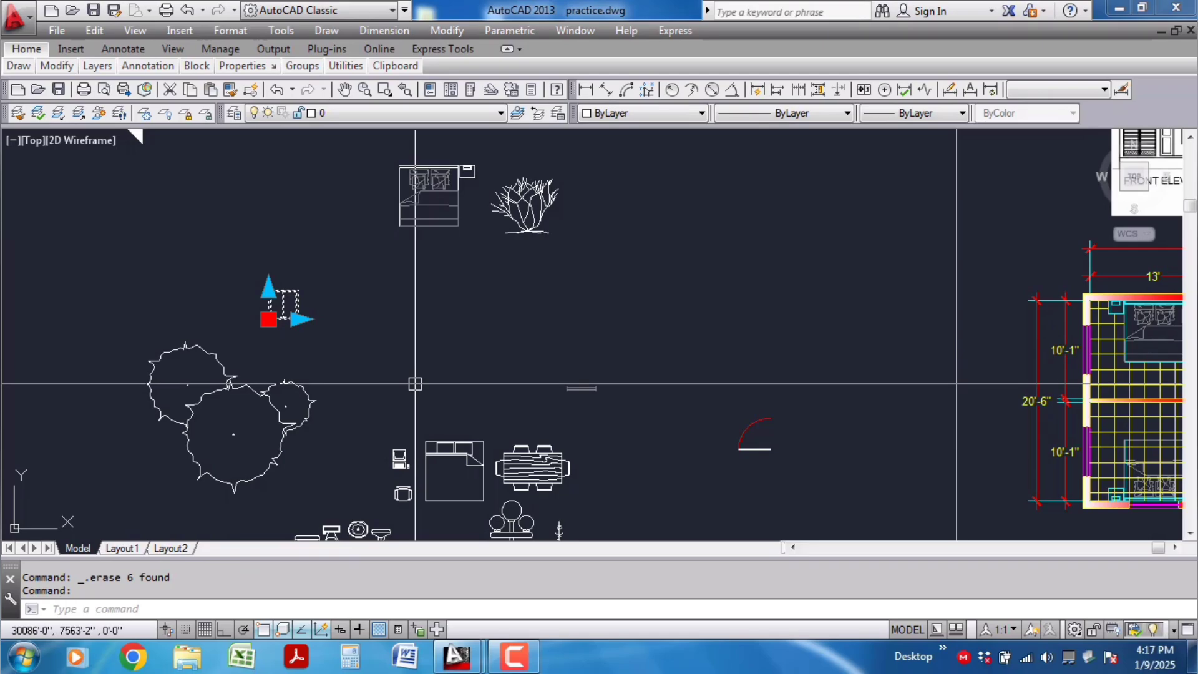
text(m)
key(Return)
click(459, 353)
click(526, 252)
Step: Select the window, bed with nightstand, and shrub, and start the WBLOCK command on them
scroll(513, 294, down, 6)
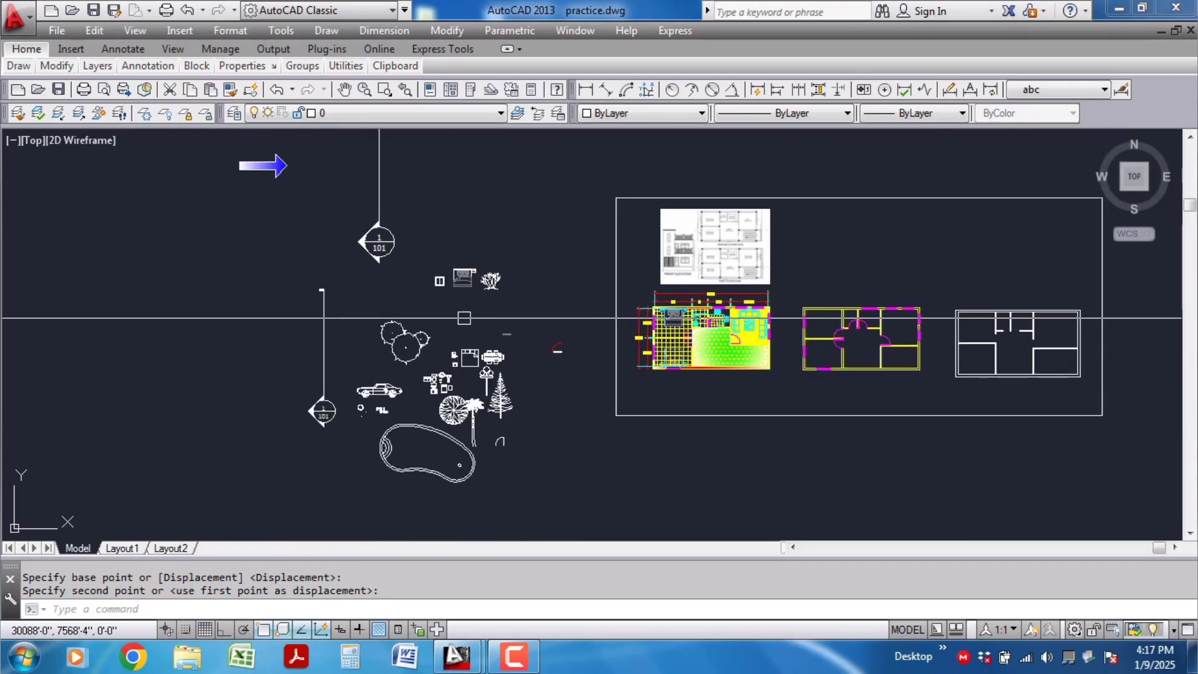
scroll(362, 299, up, 1)
scroll(556, 249, up, 5)
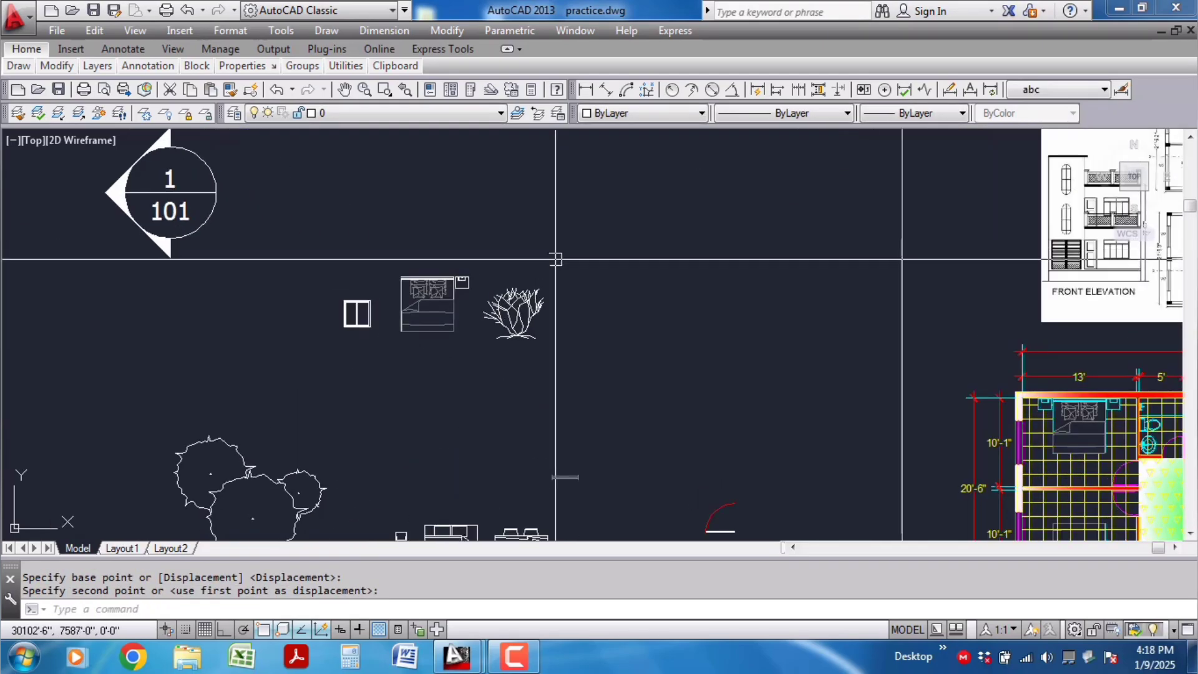
click(629, 233)
click(301, 409)
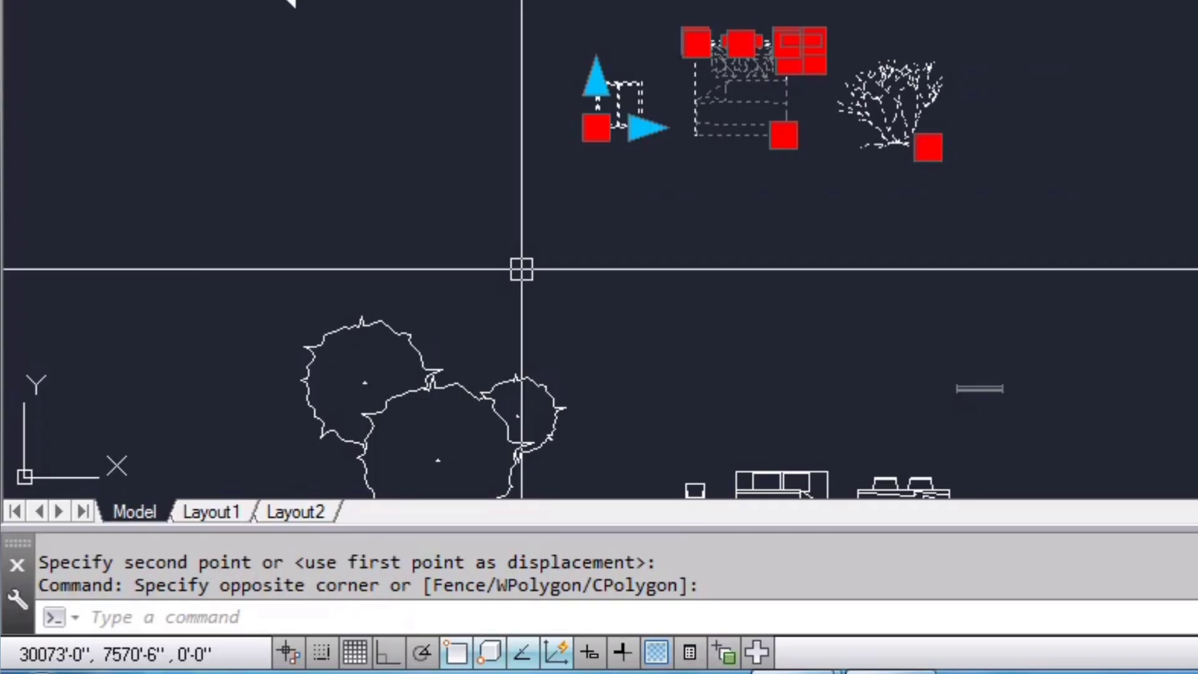
text(w)
text(Ocl)
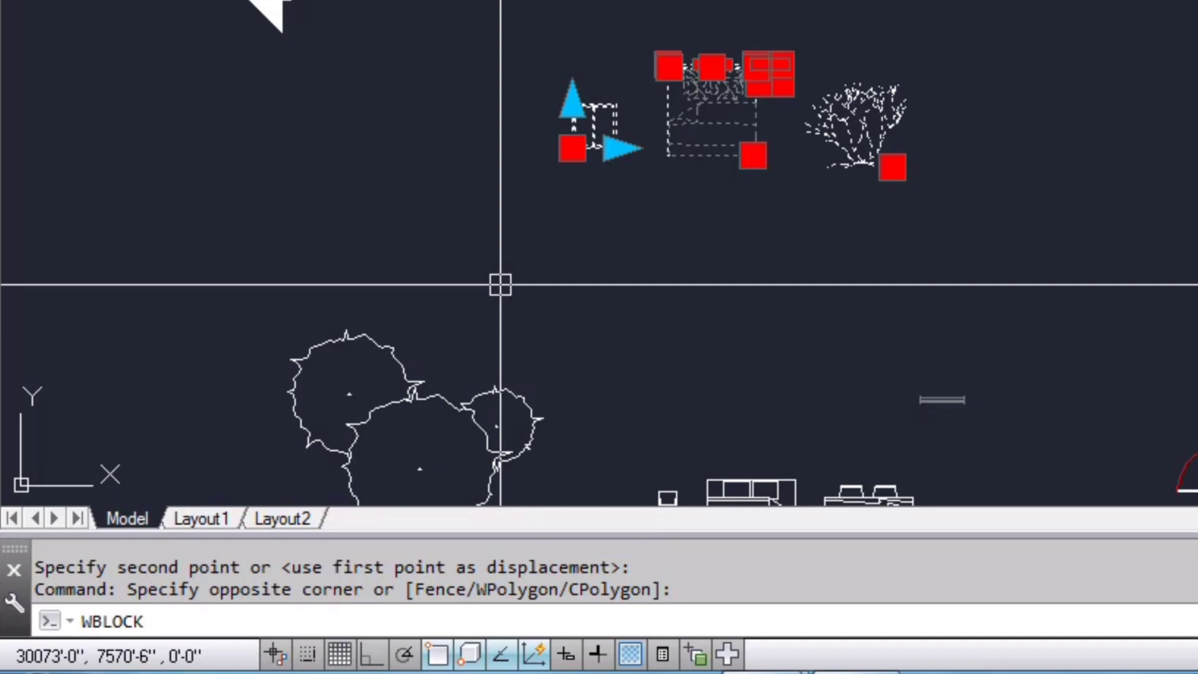
key(Return)
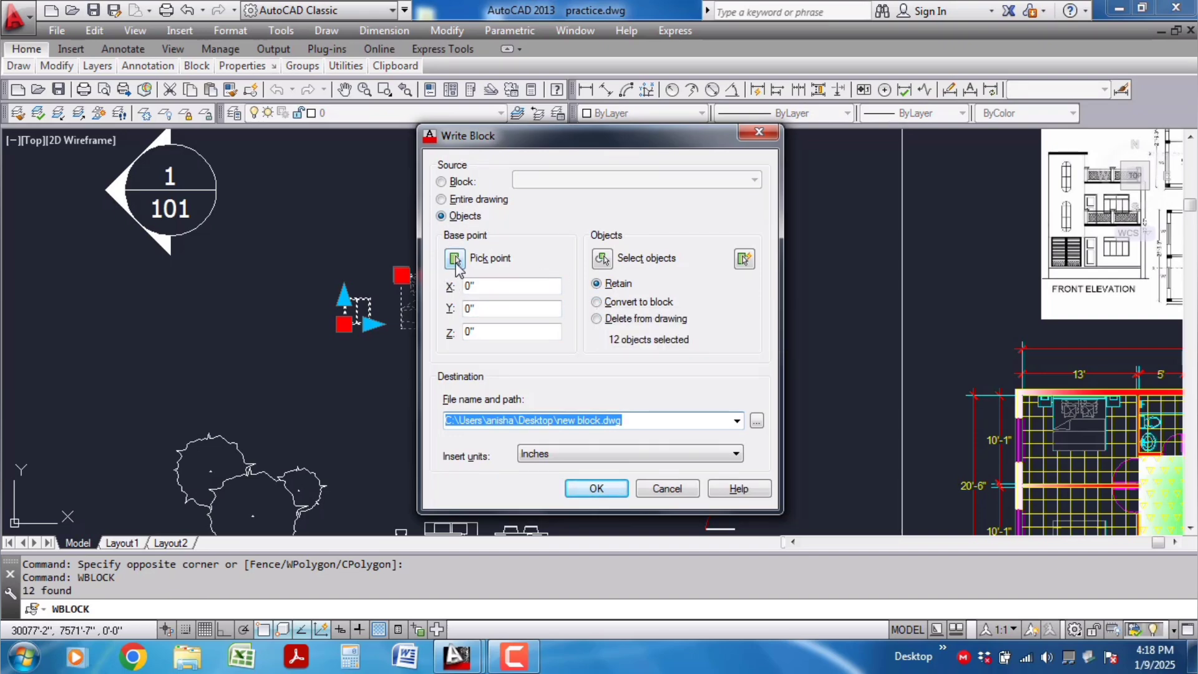
Step: Set the block's base point on the window's top edge and reselect the window, bed and shrub as its objects
click(455, 258)
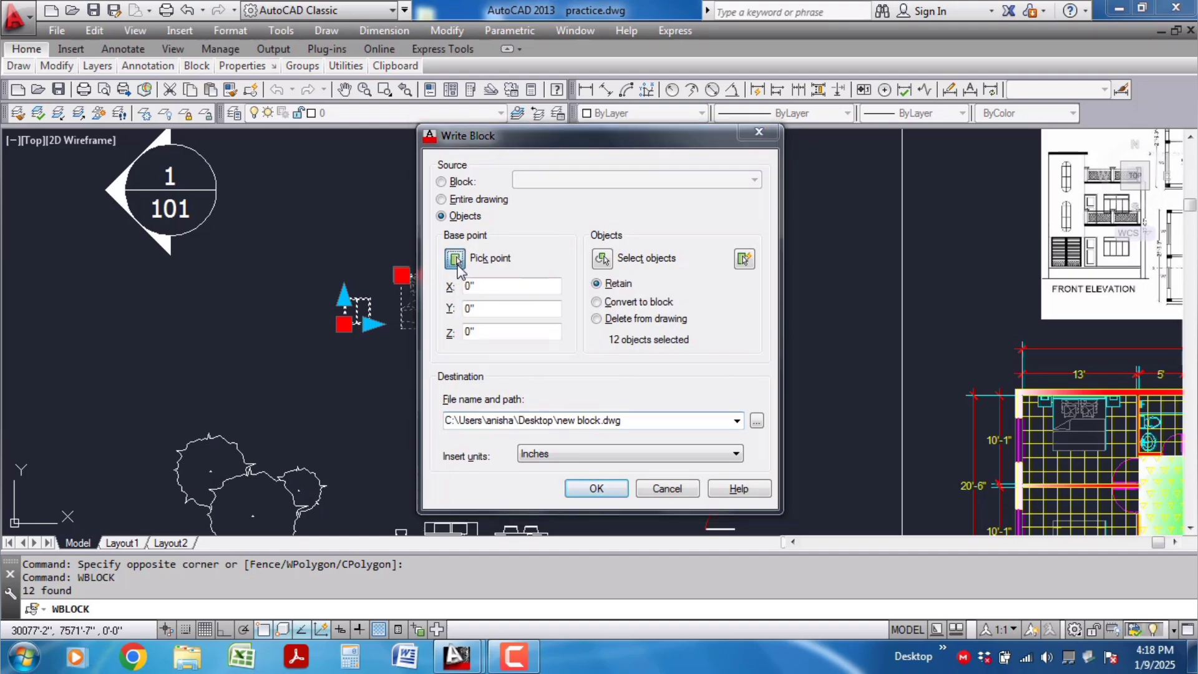
scroll(374, 281, up, 2)
click(342, 289)
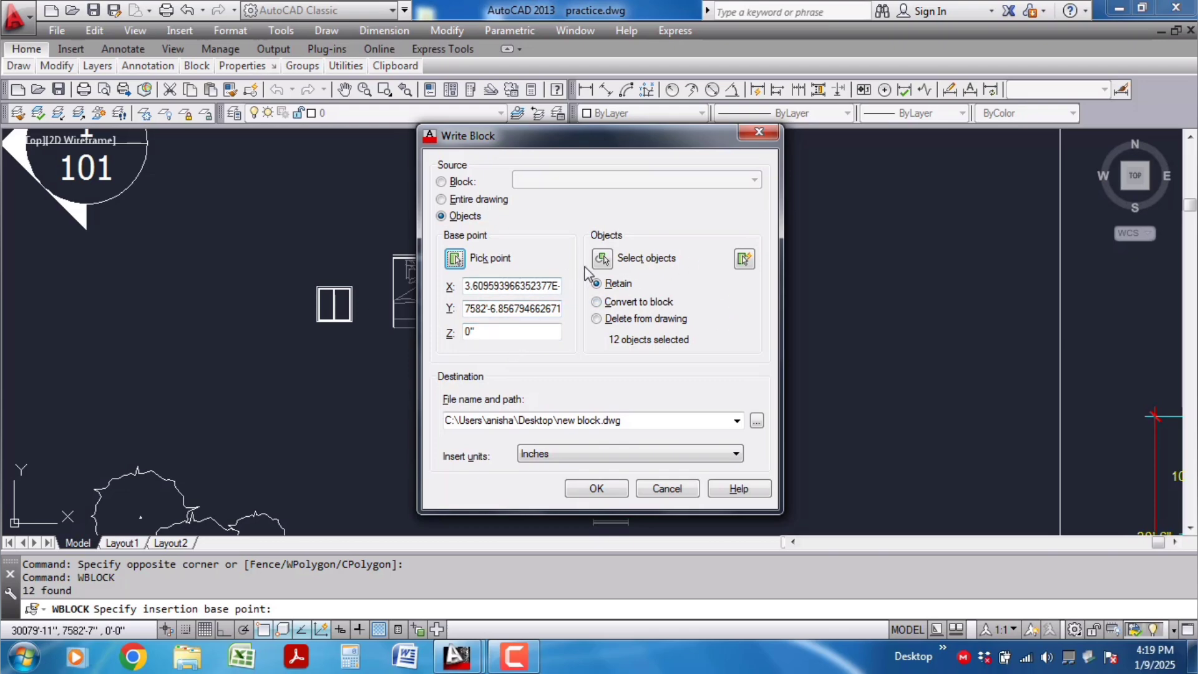
click(603, 259)
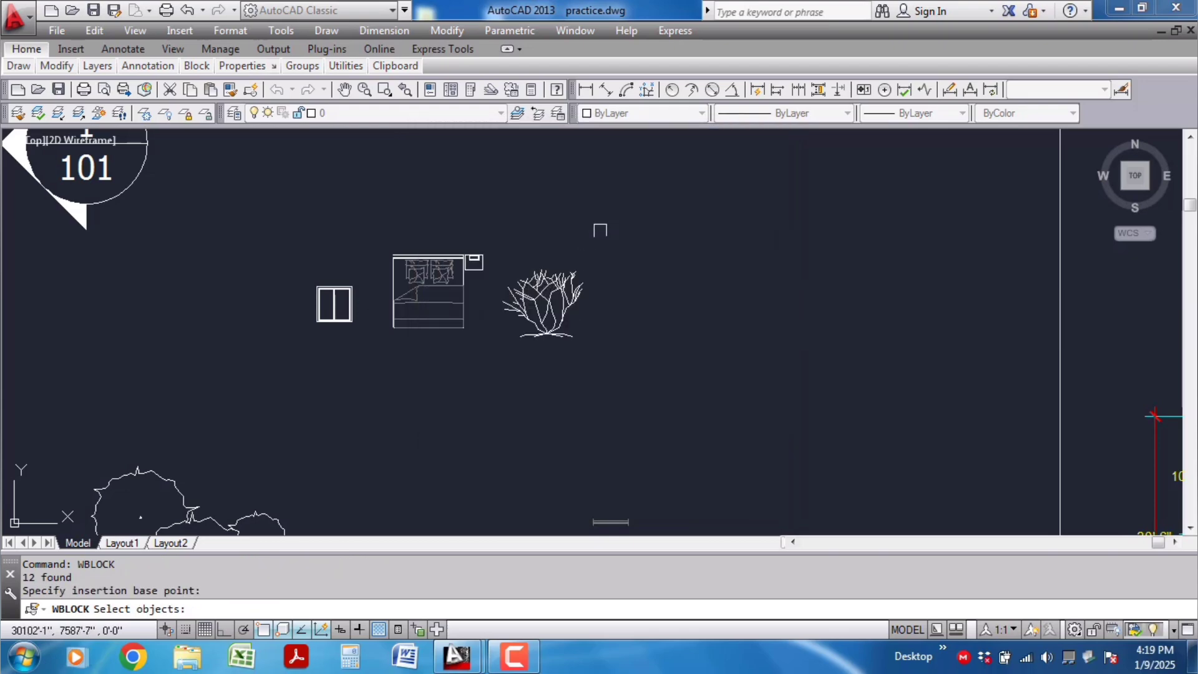
click(634, 200)
click(310, 376)
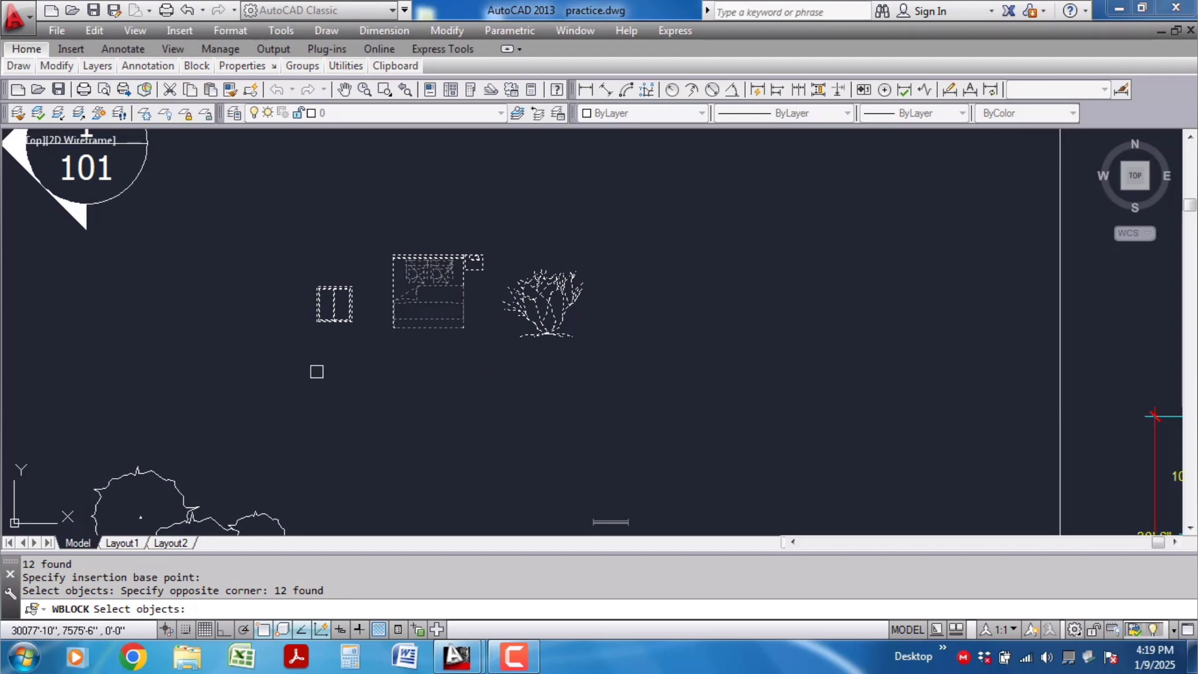
key(Return)
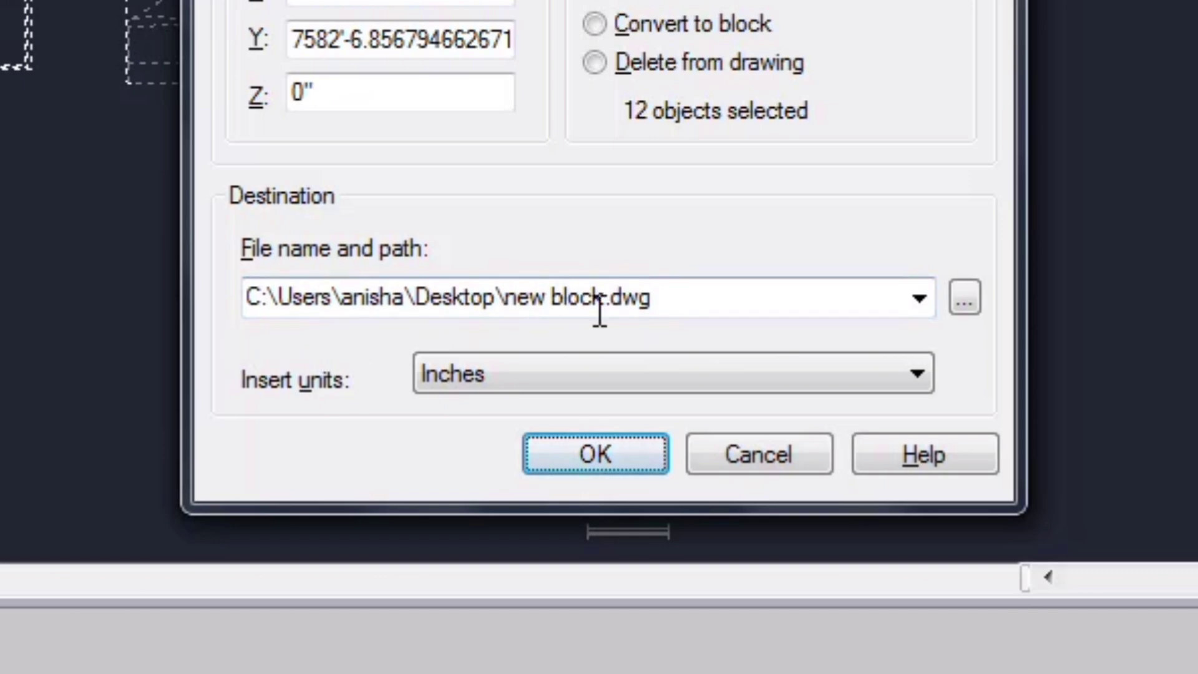
click(508, 302)
click(594, 300)
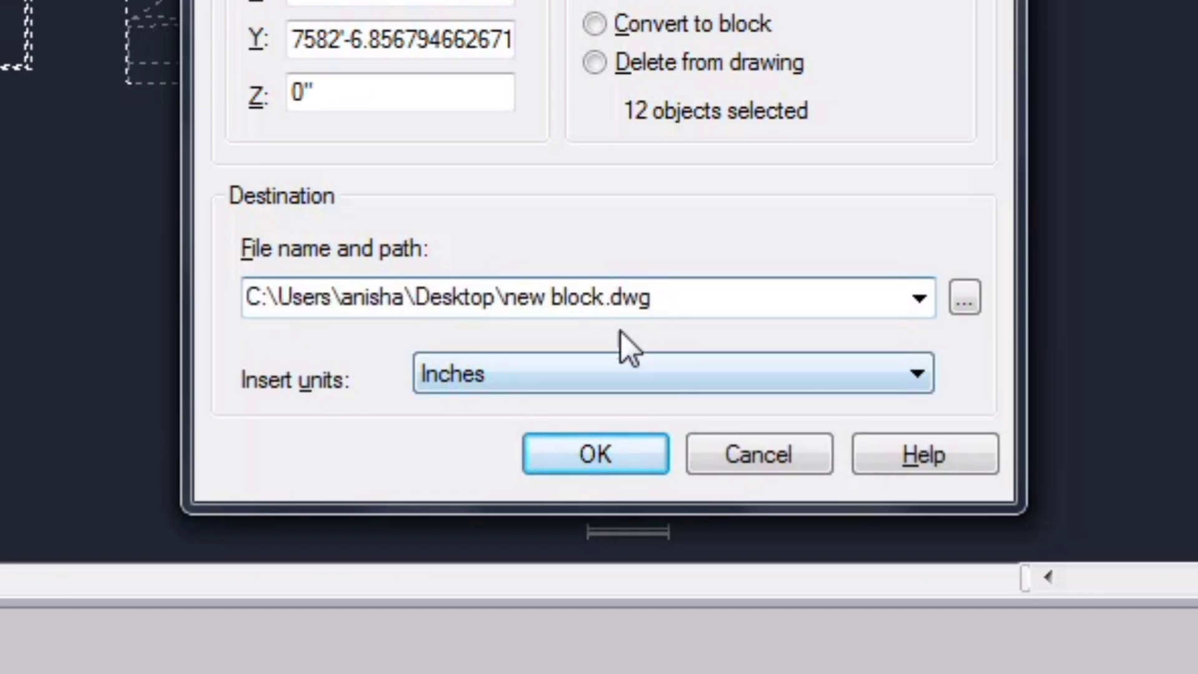
click(507, 297)
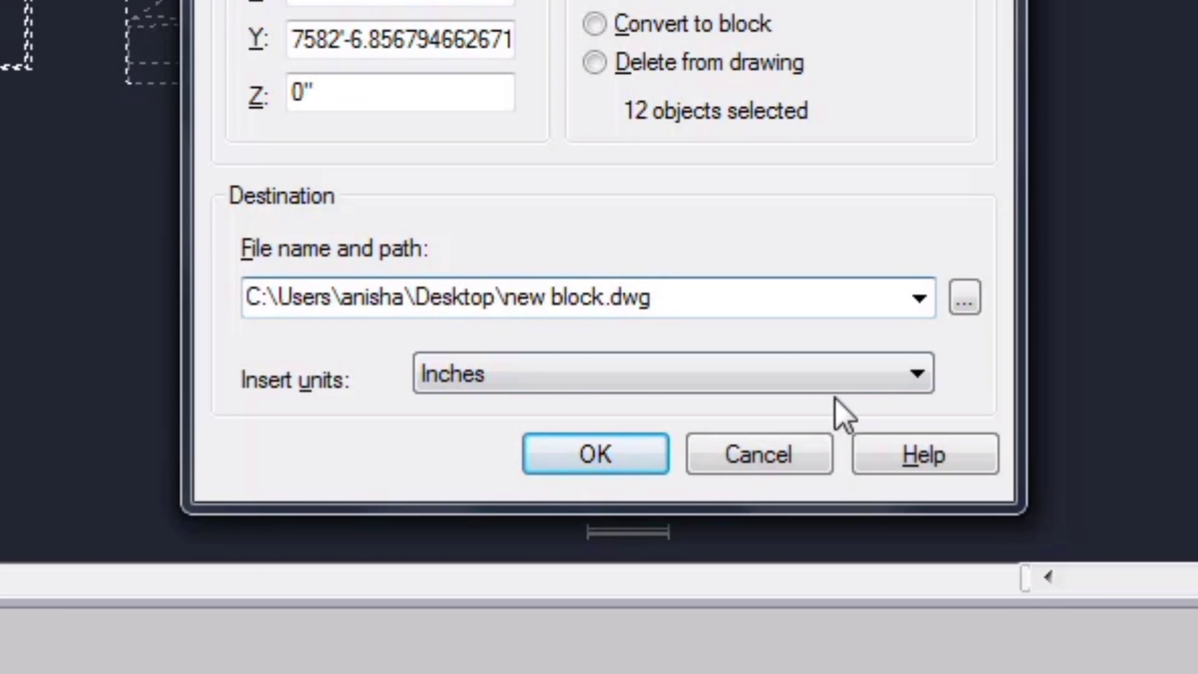
key(Delete)
key(Delete)
key(Delete)
key(Delete)
key(Delete)
key(Delete)
key(Delete)
key(Delete)
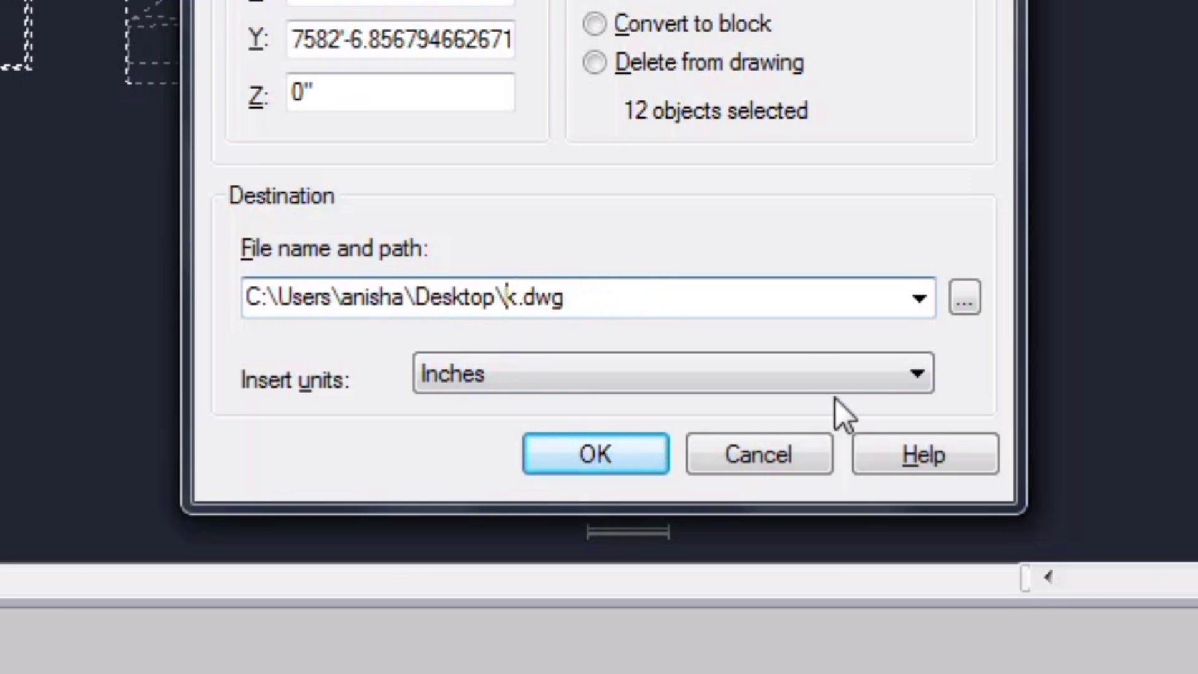
key(Delete)
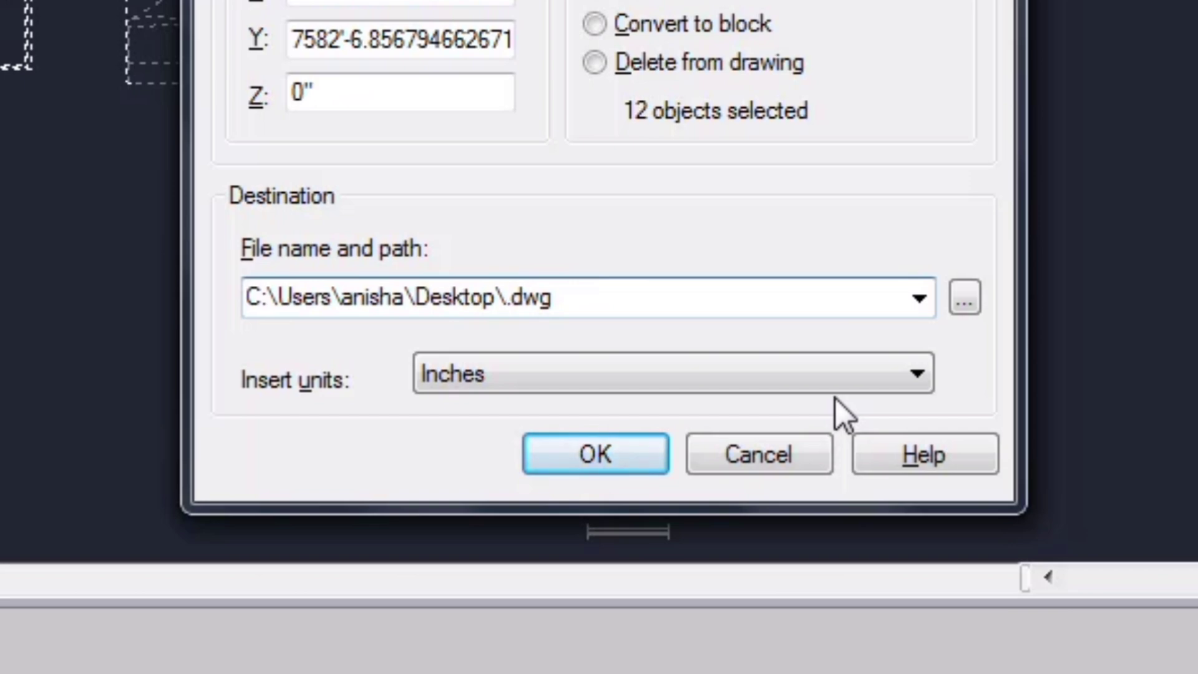
text(www)
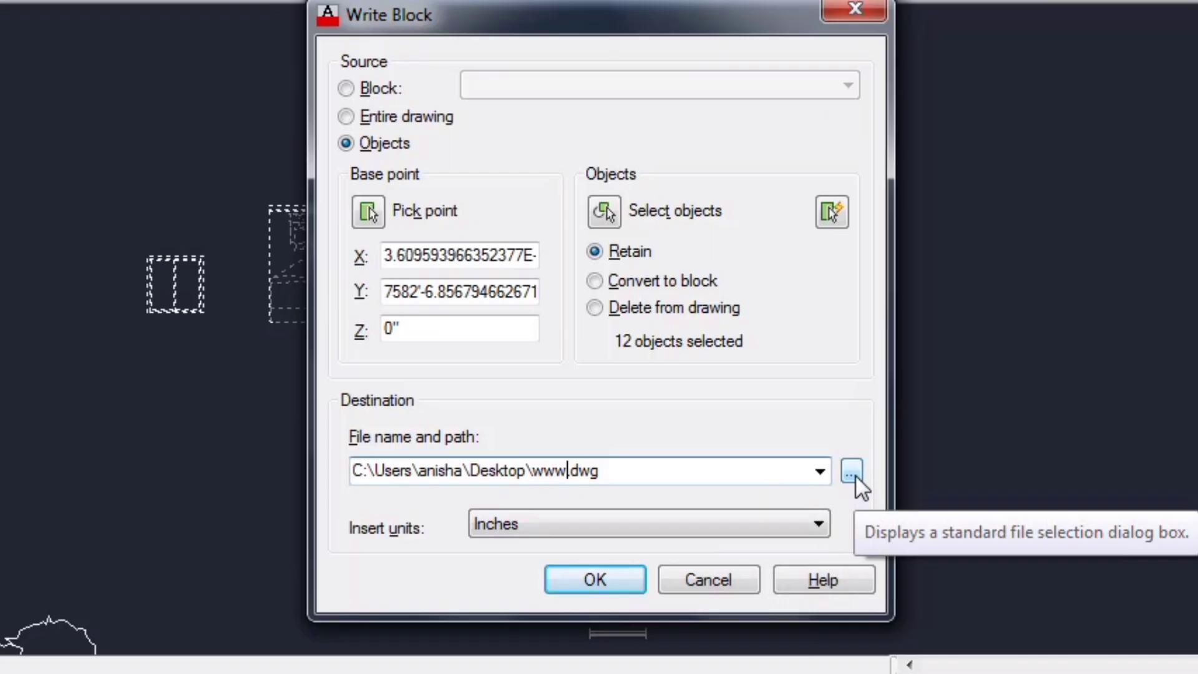
Step: Check the destination folder browser without saving and review the insert units choices, keeping Inches
click(852, 472)
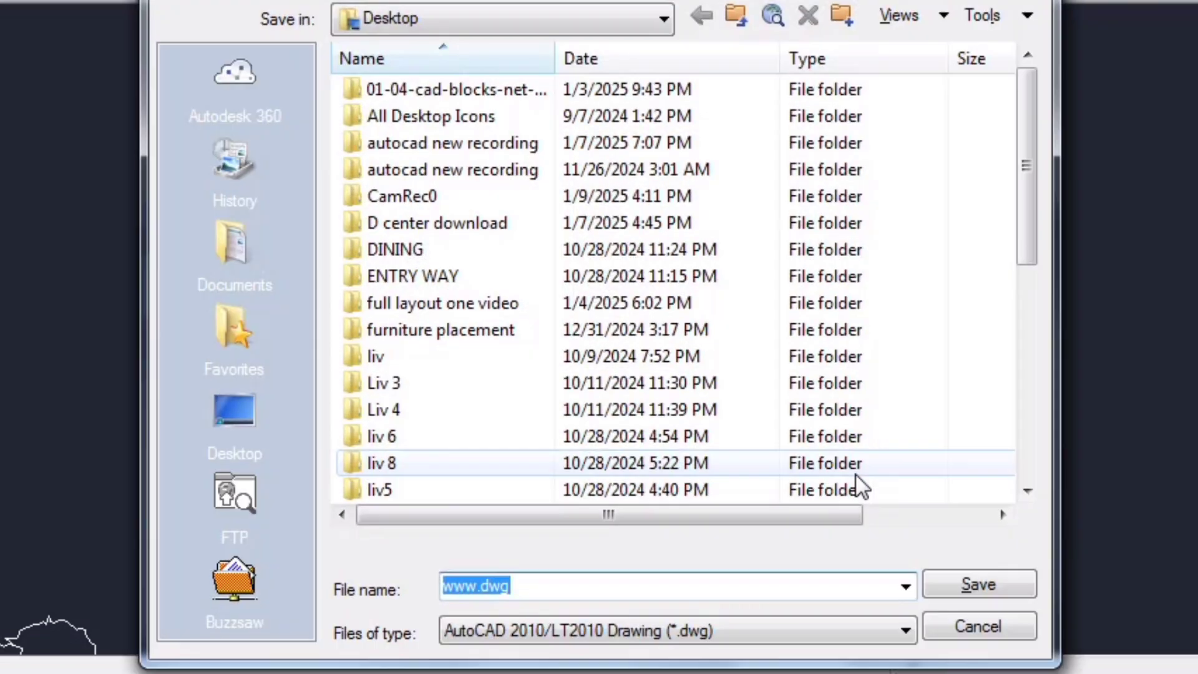
click(973, 625)
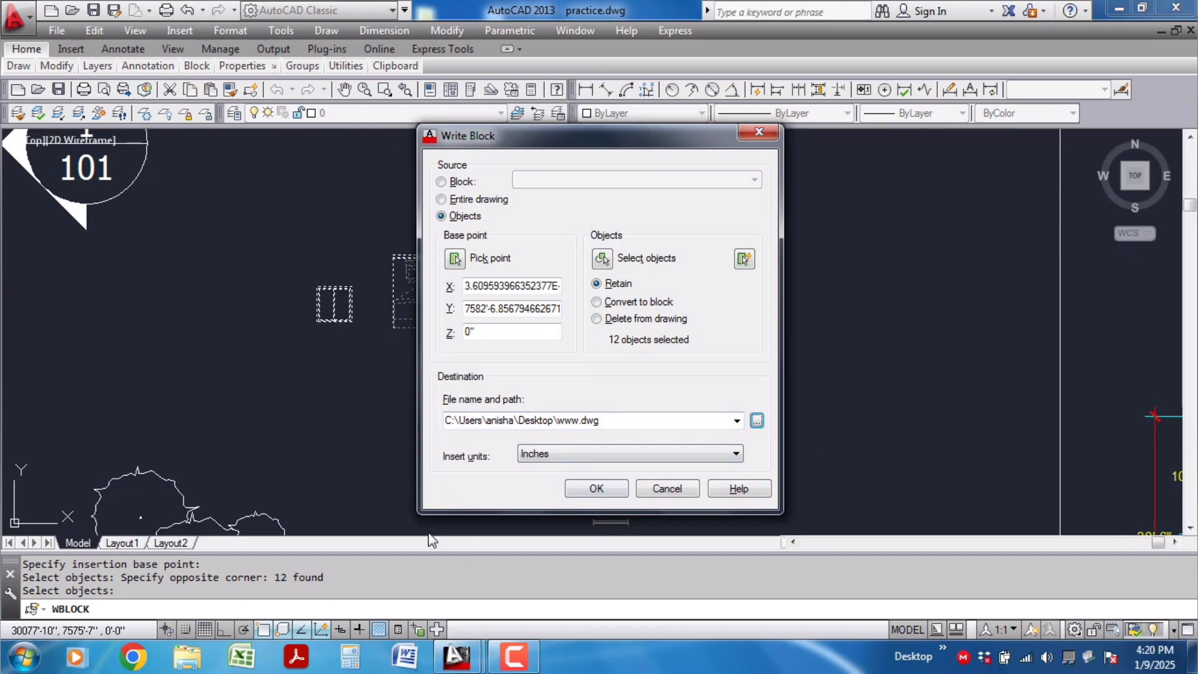
click(601, 454)
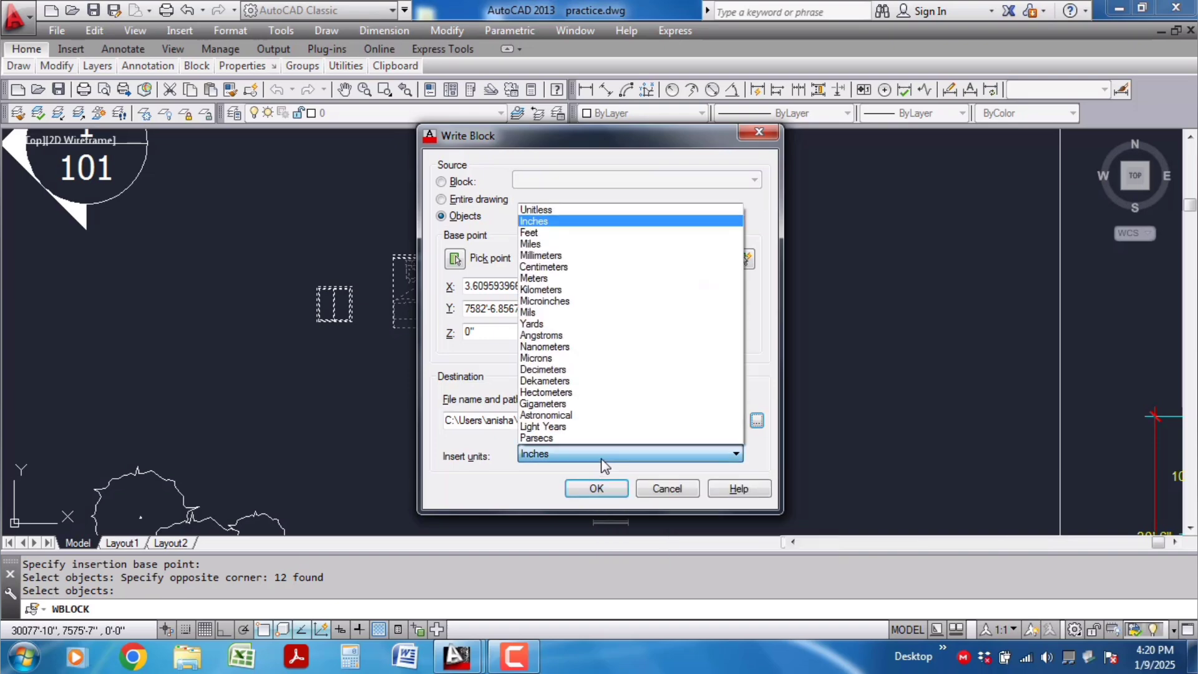
click(601, 454)
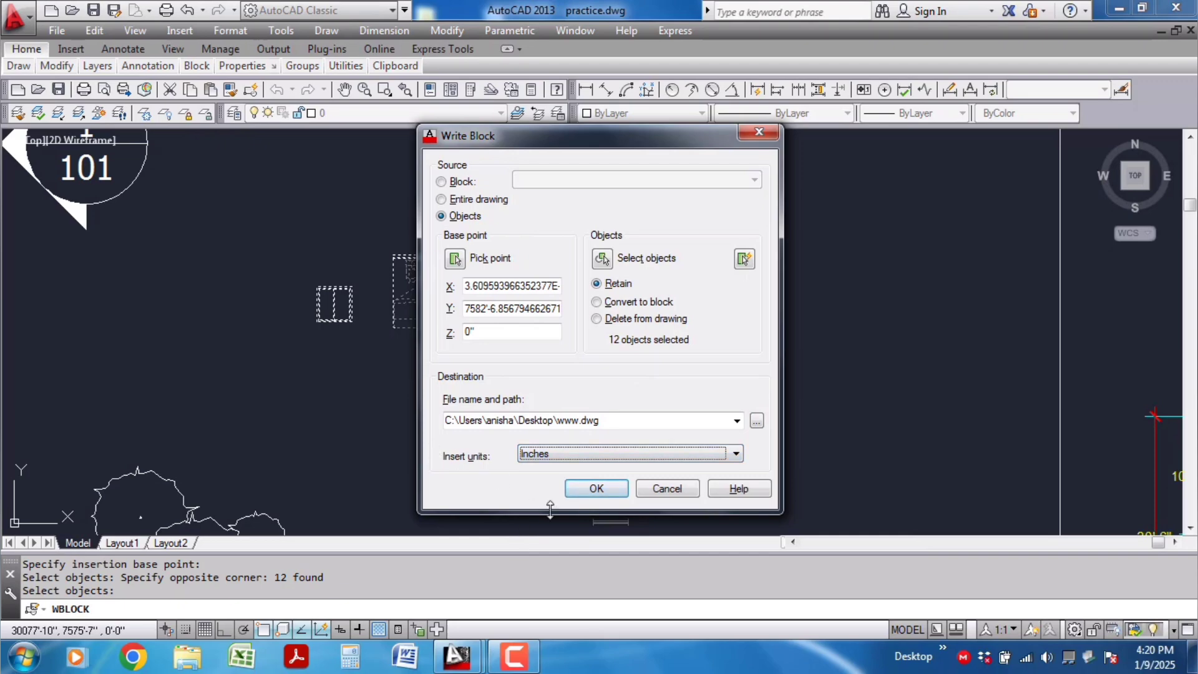
click(593, 489)
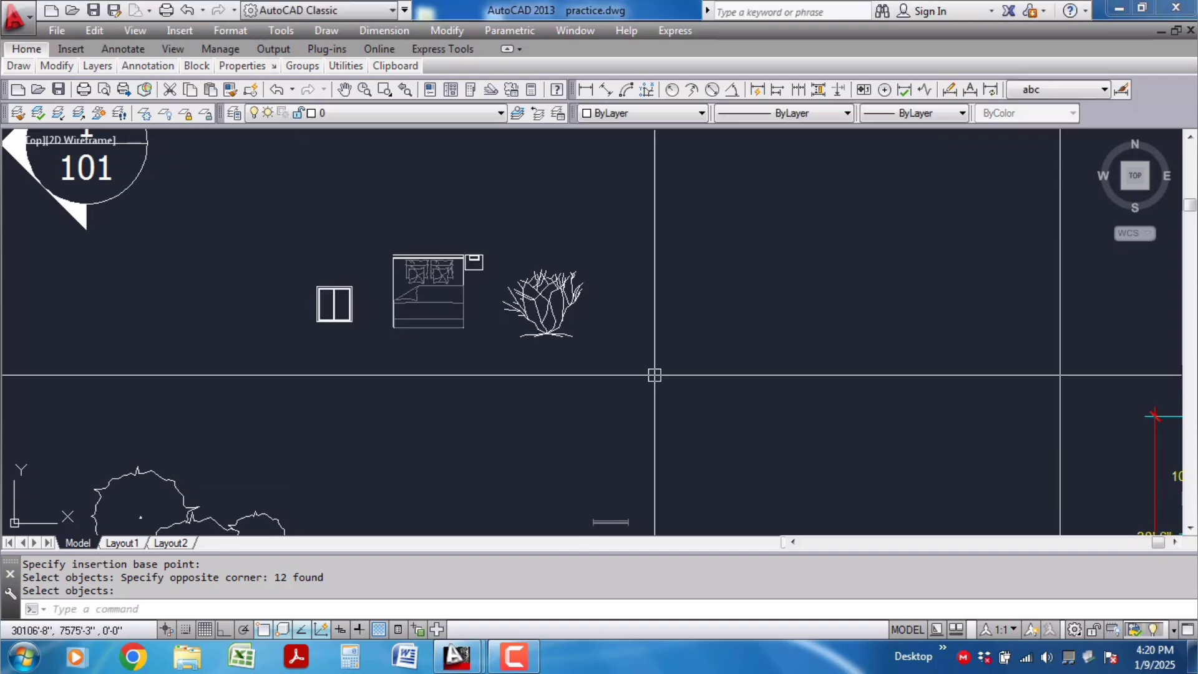
scroll(511, 325, down, 5)
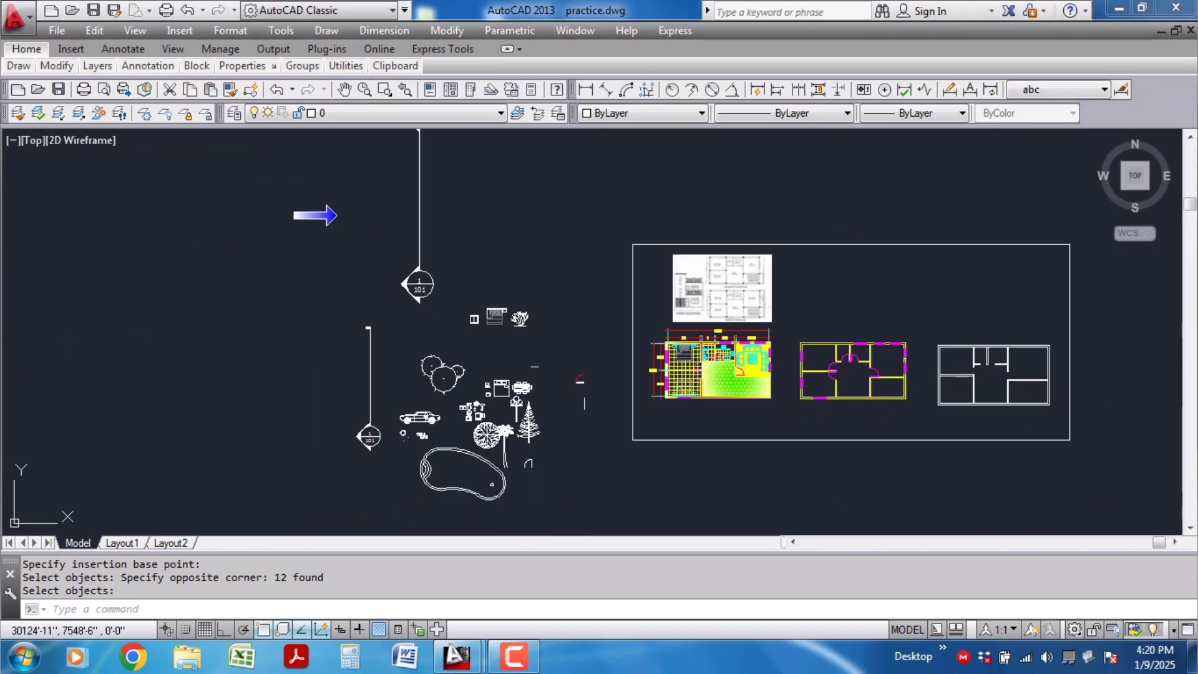
middle_drag(577, 343, 533, 323)
scroll(465, 413, up, 2)
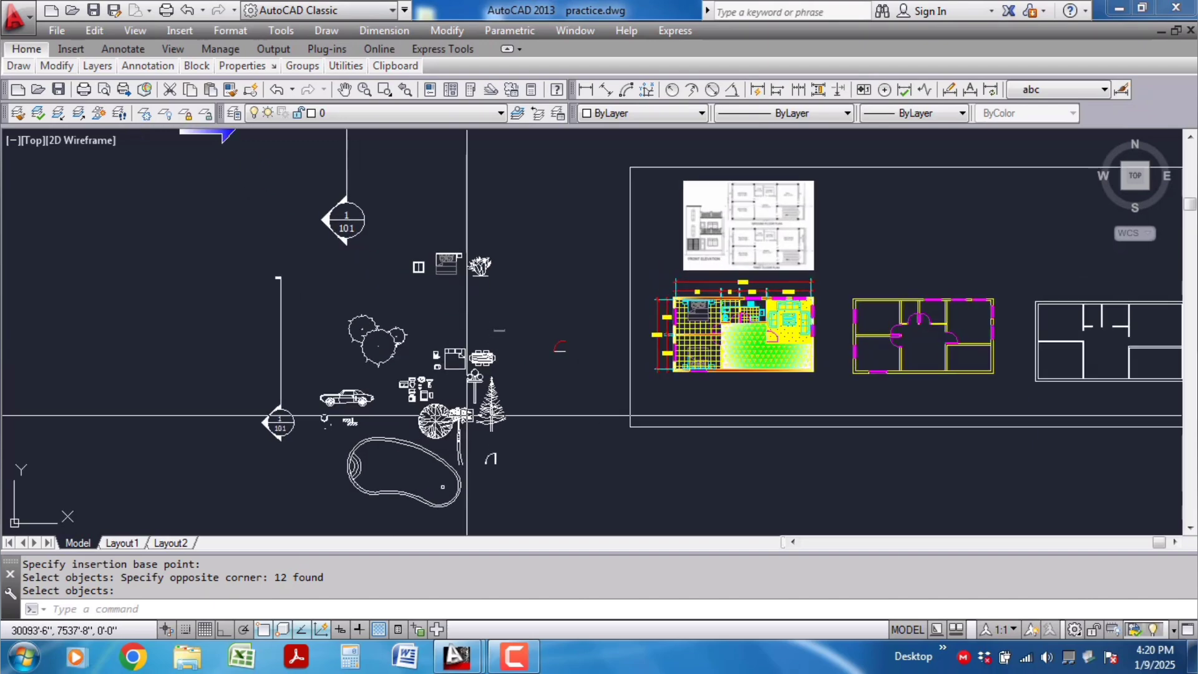
right_click(645, 669)
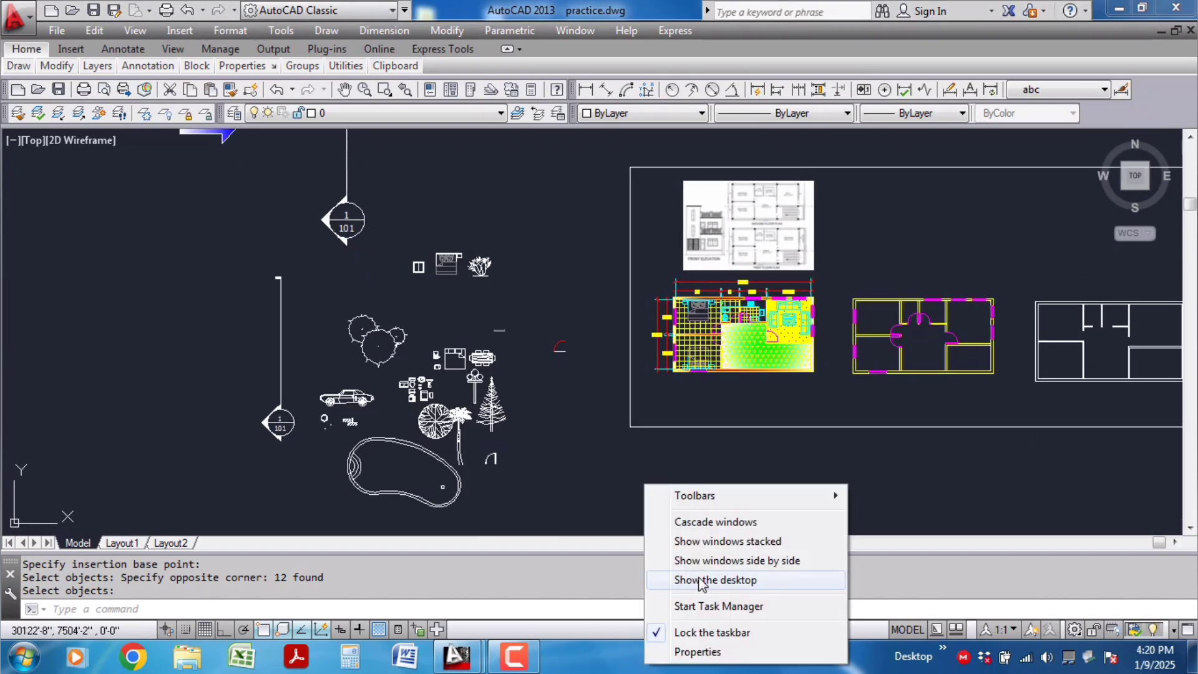
right_click(611, 665)
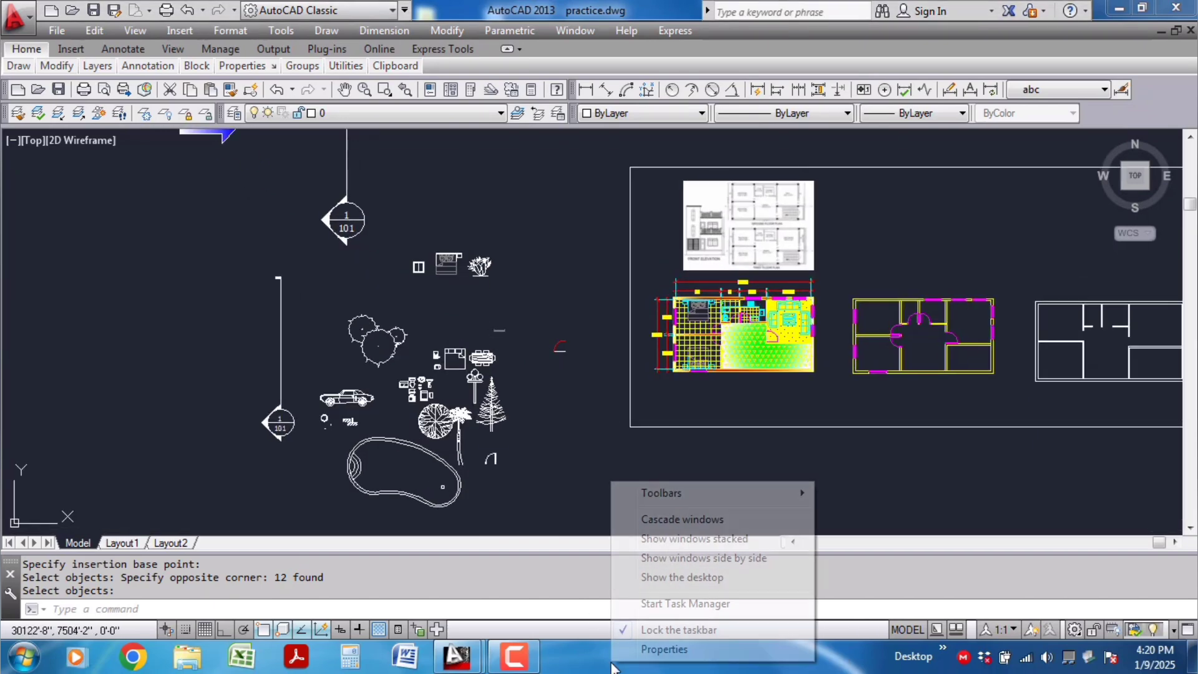
click(674, 578)
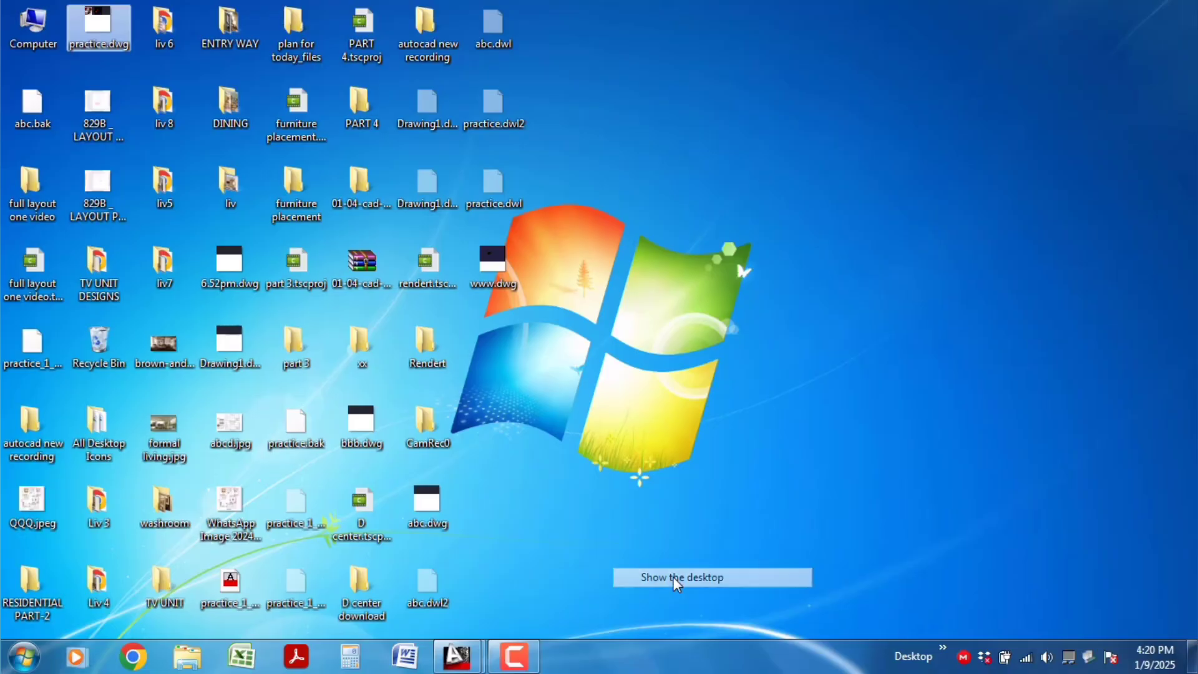
double_click(492, 269)
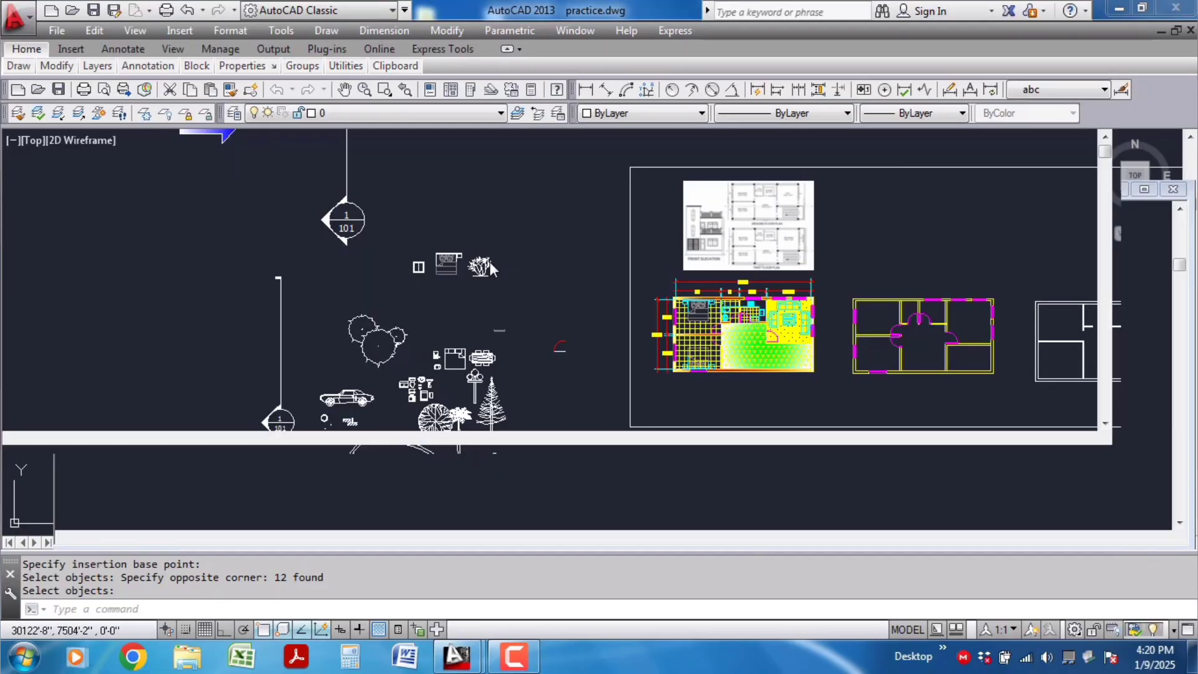
click(516, 353)
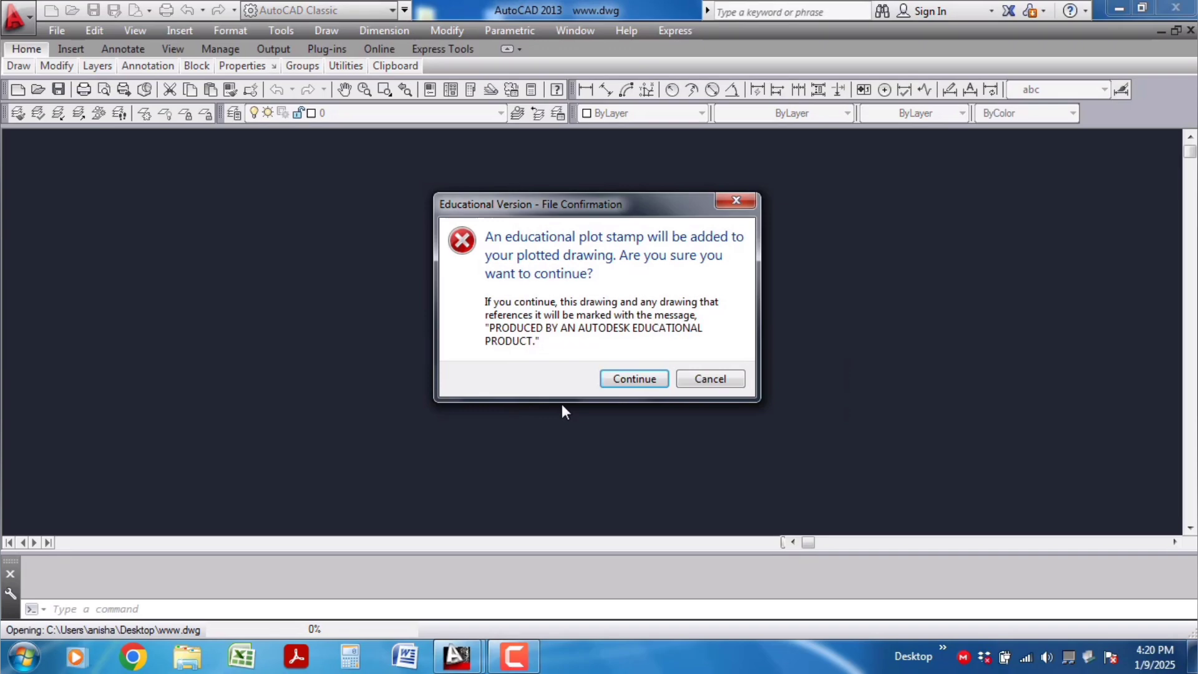
click(632, 377)
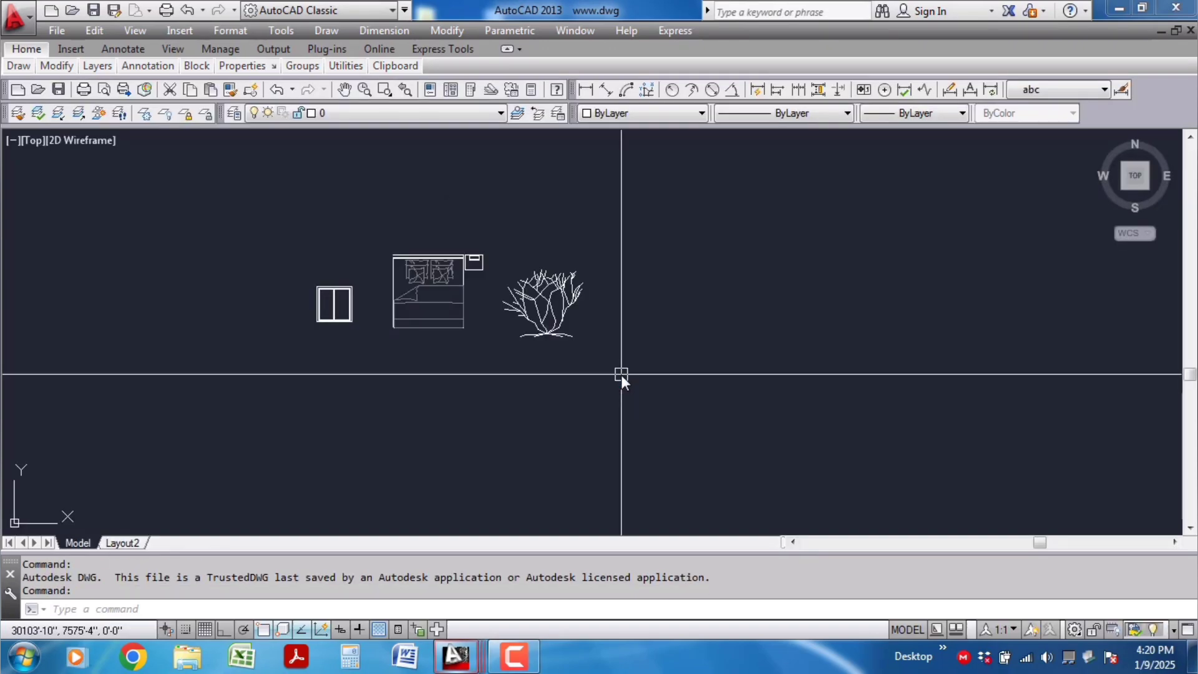
scroll(548, 364, down, 2)
text(z)
key(Return)
text(e)
key(Return)
key(Return)
scroll(551, 370, down, 5)
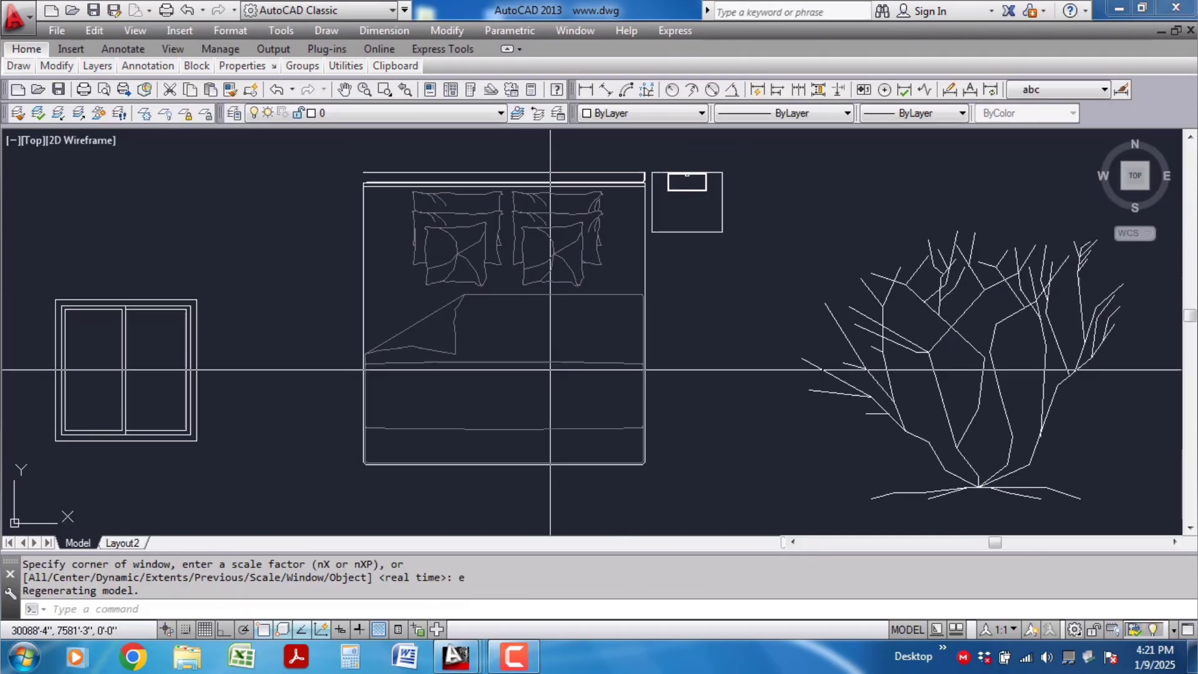
click(803, 455)
click(401, 275)
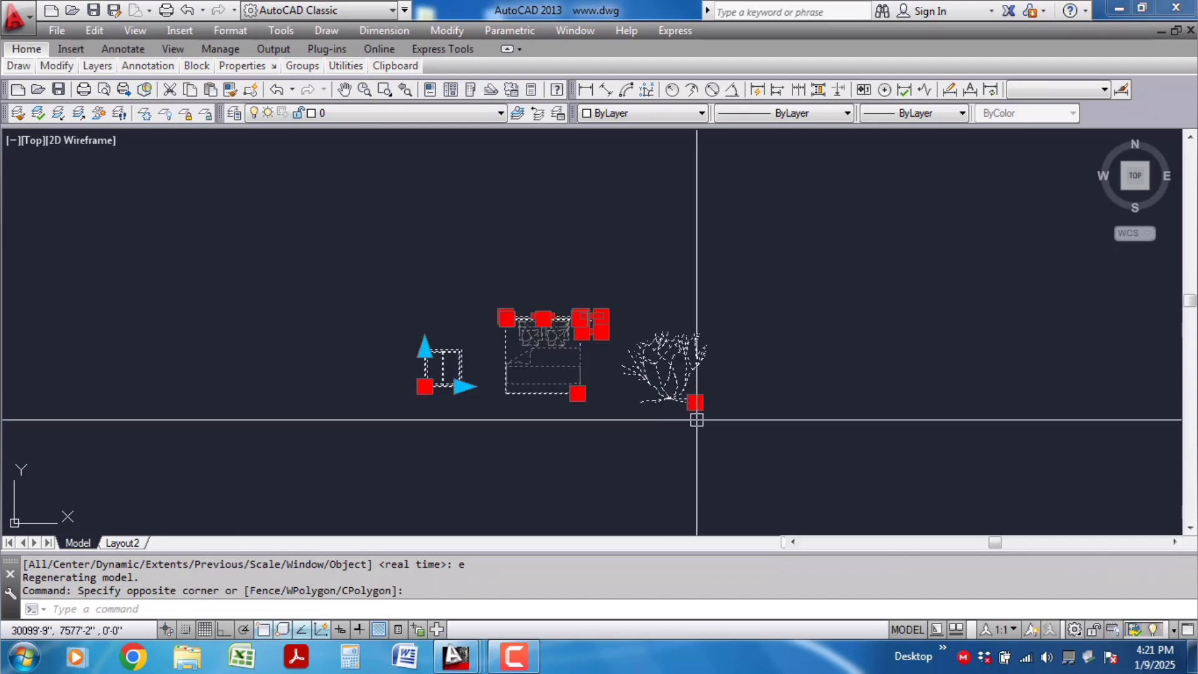
key(Escape)
scroll(813, 415, up, 1)
scroll(695, 473, down, 1)
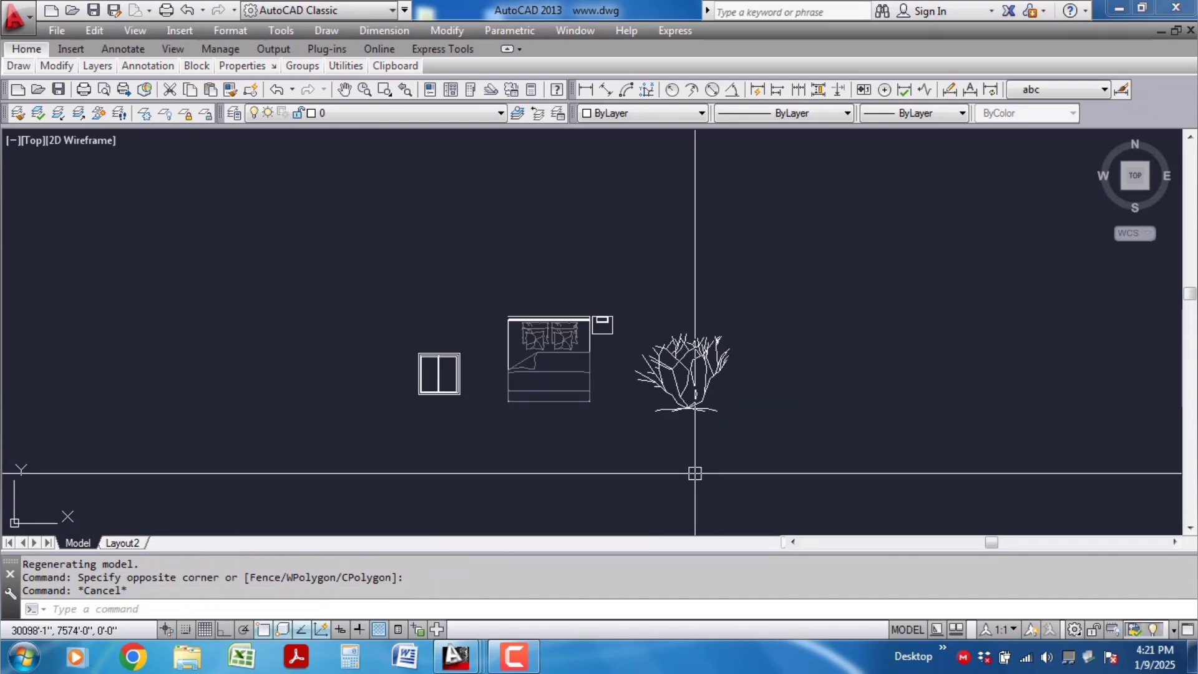
scroll(717, 432, up, 1)
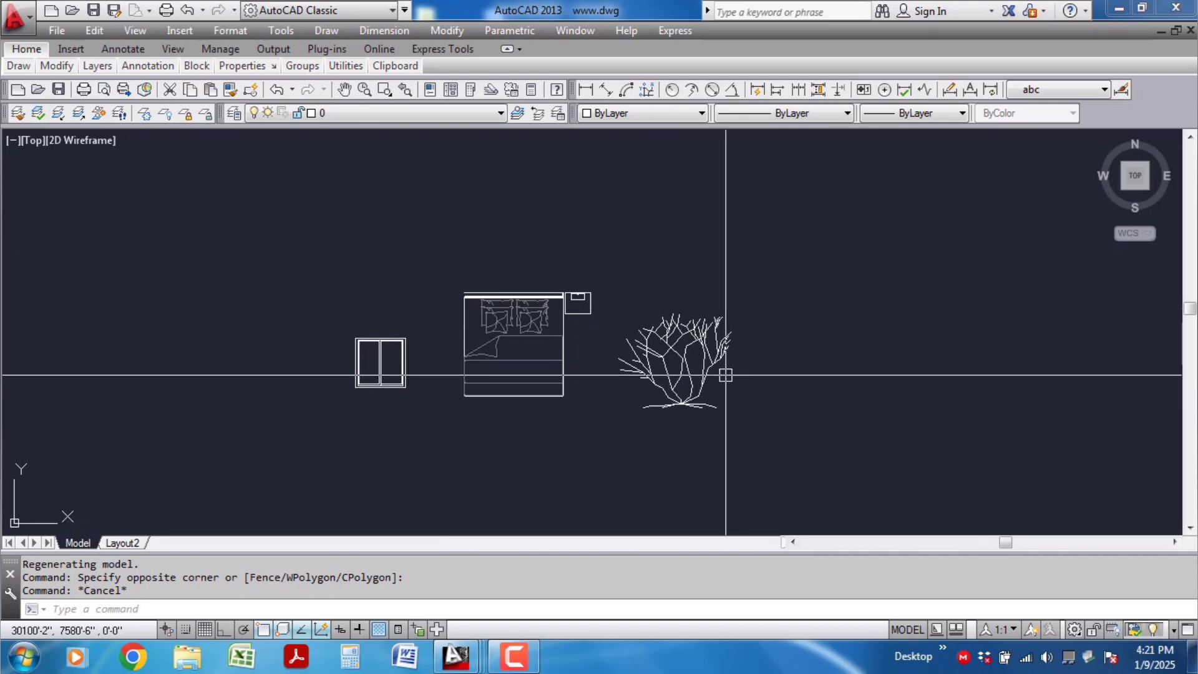
scroll(565, 277, down, 2)
scroll(566, 276, up, 2)
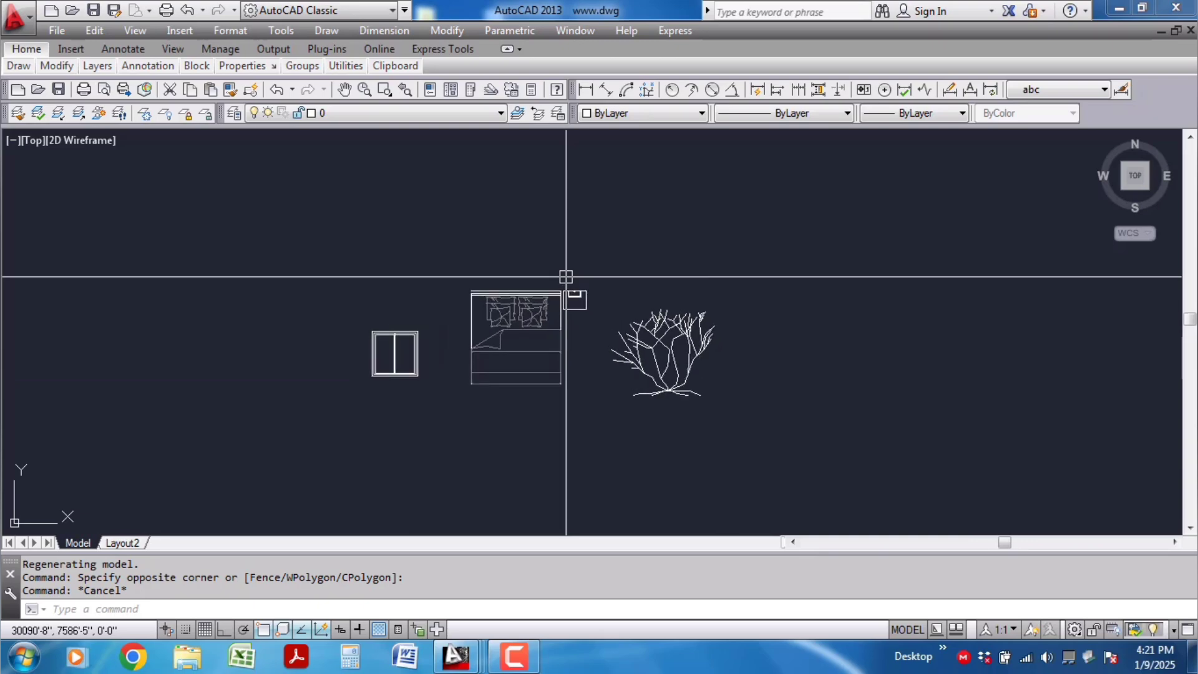
middle_drag(440, 402, 534, 386)
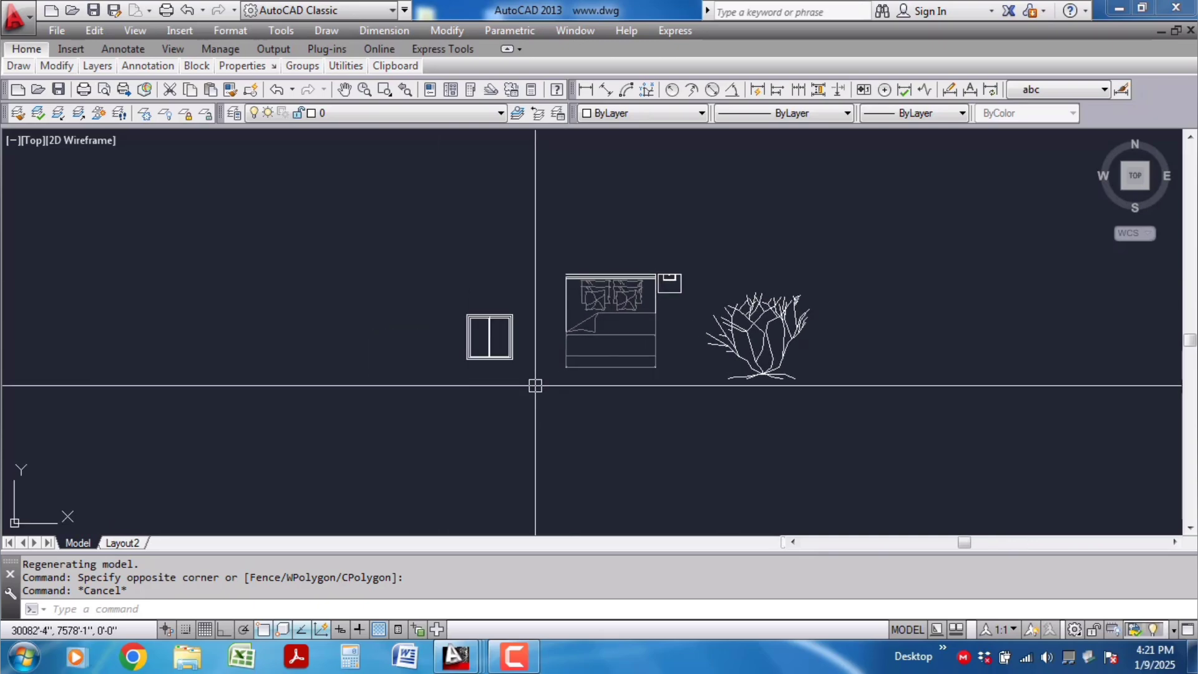
Step: Switch back to practice.dwg and bring the original window, bed with nightstand, and shrub into view
key(ctrl+Tab)
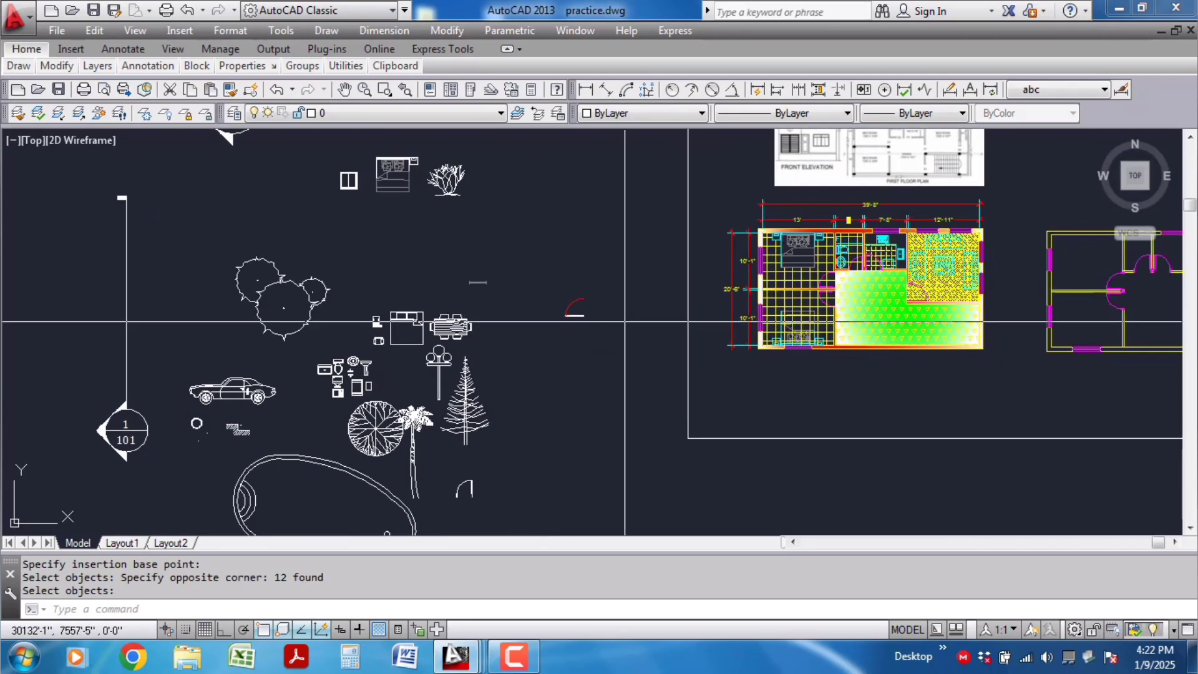
scroll(625, 321, down, 2)
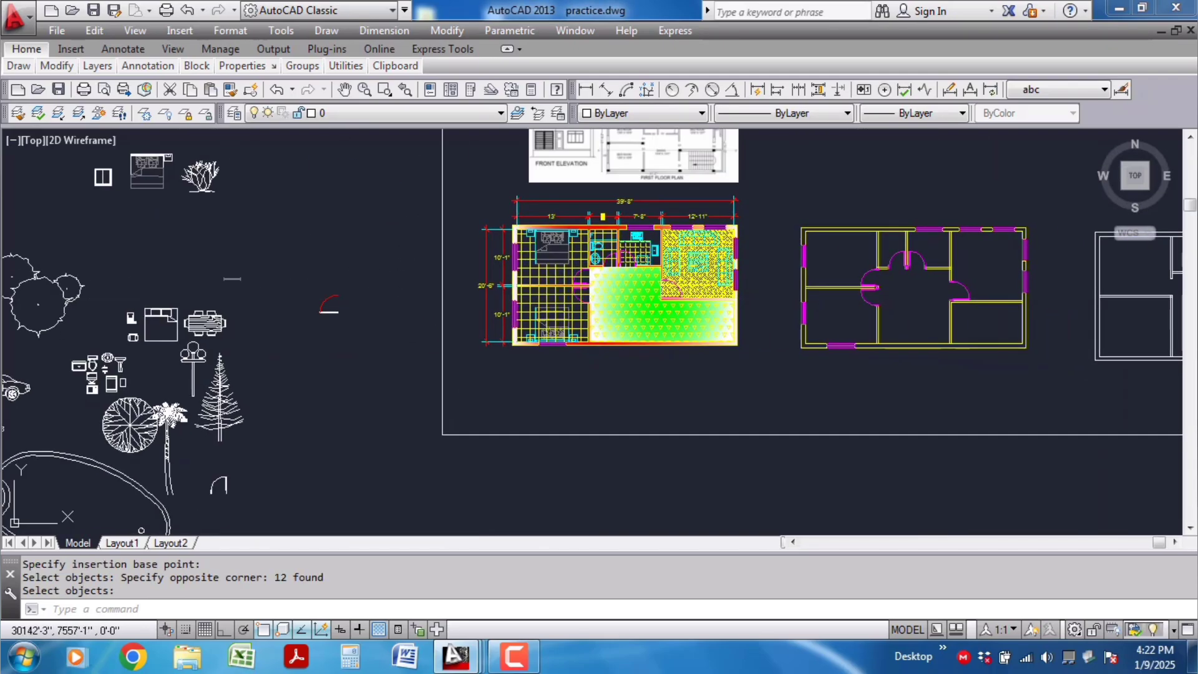
scroll(593, 299, up, 6)
middle_drag(593, 300, 714, 345)
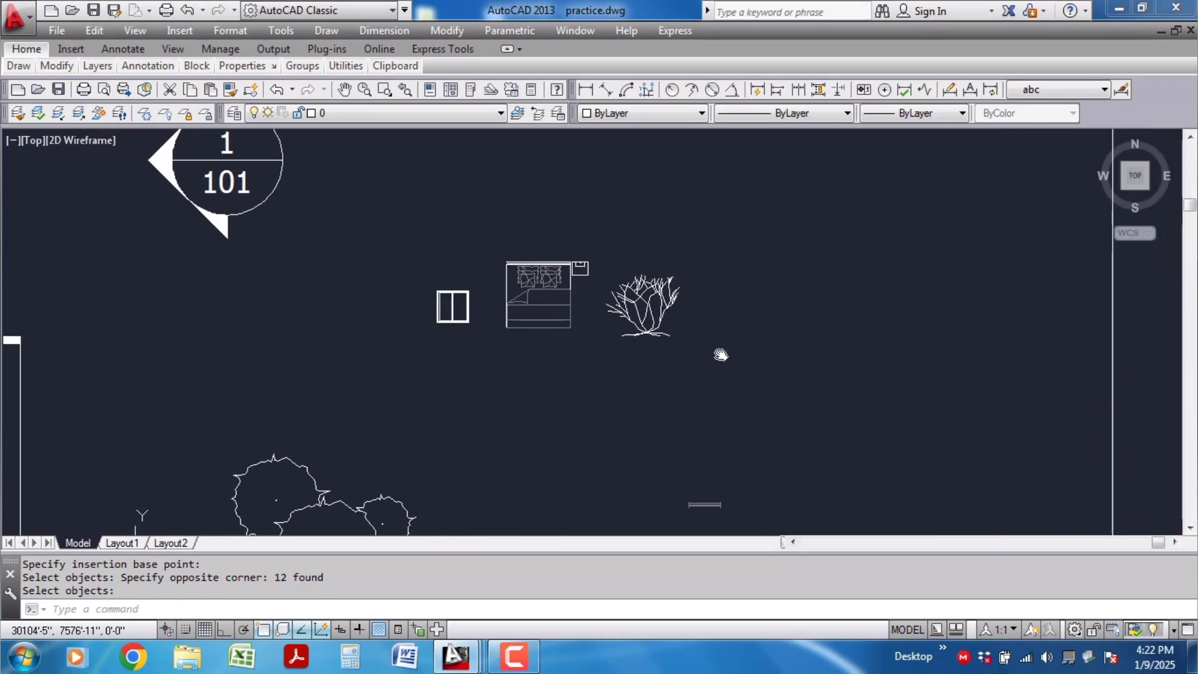
click(805, 382)
key(Escape)
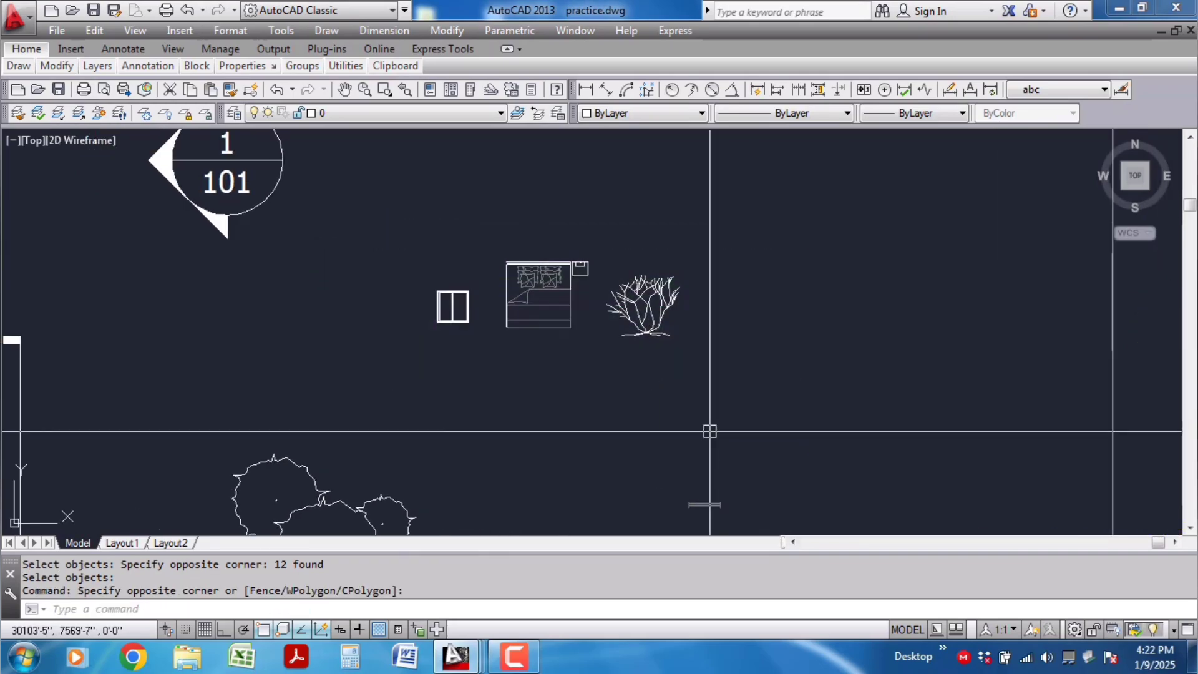
text(Wbloc)
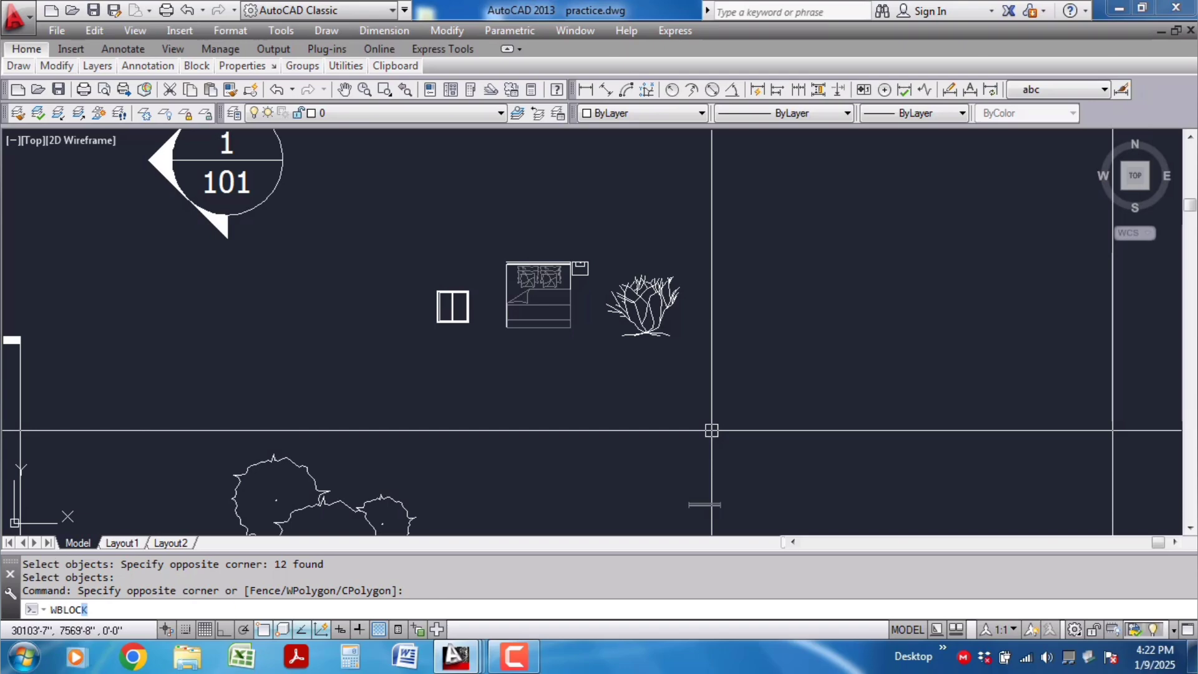
key(Return)
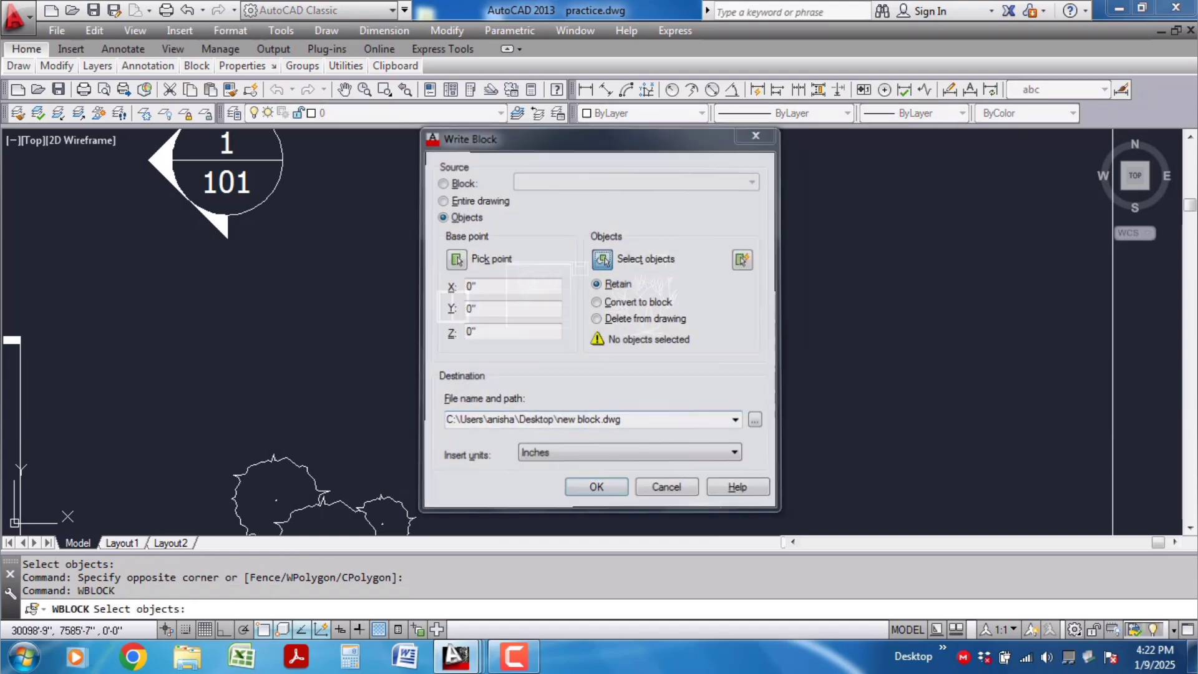
click(603, 258)
click(778, 226)
click(406, 379)
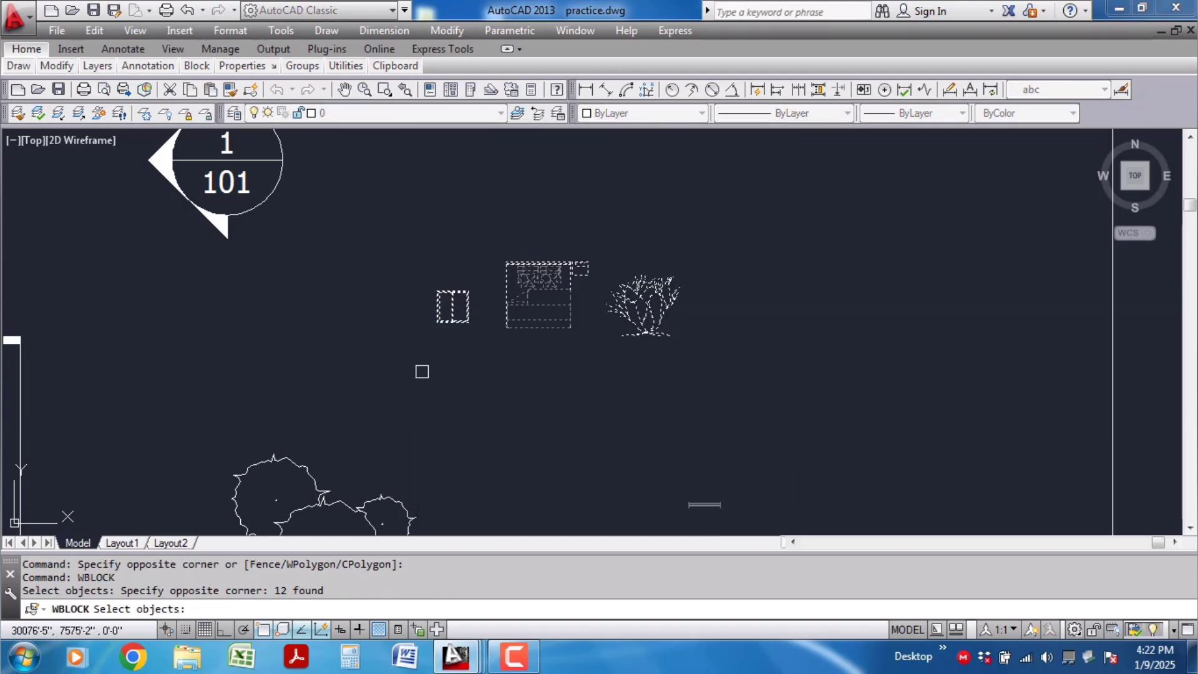
key(Escape)
key(Escape)
key(Escape)
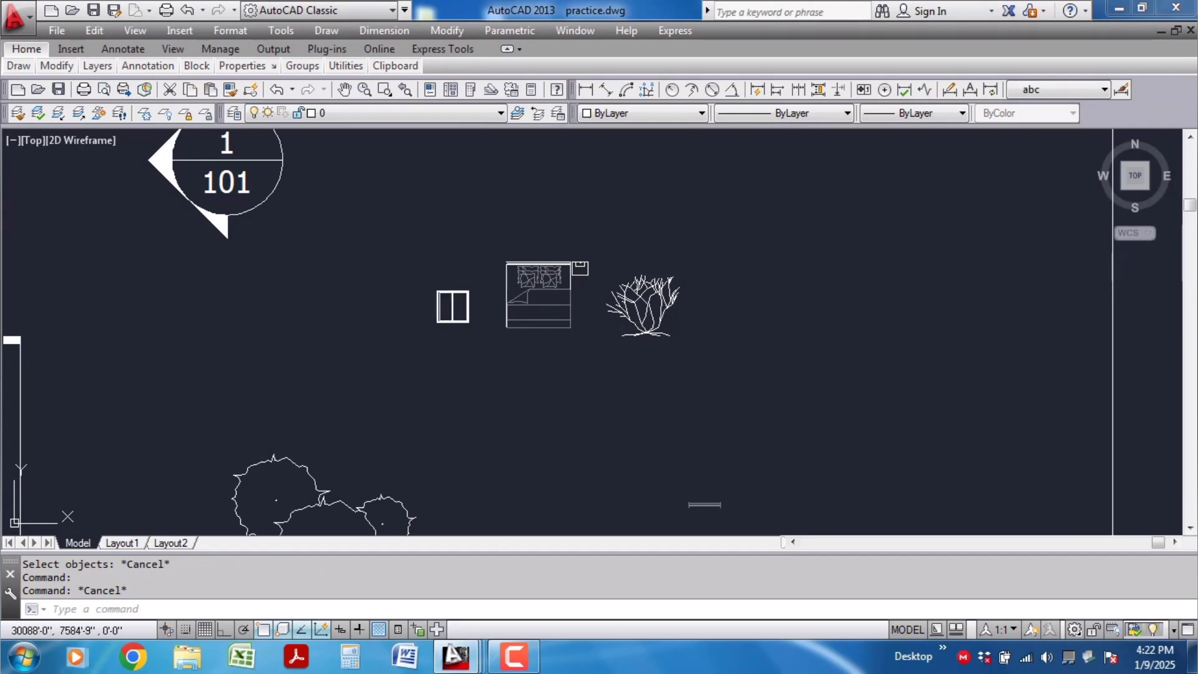
Step: Select the bed with its nightstand to inspect its component objects, then clear the selection
click(536, 291)
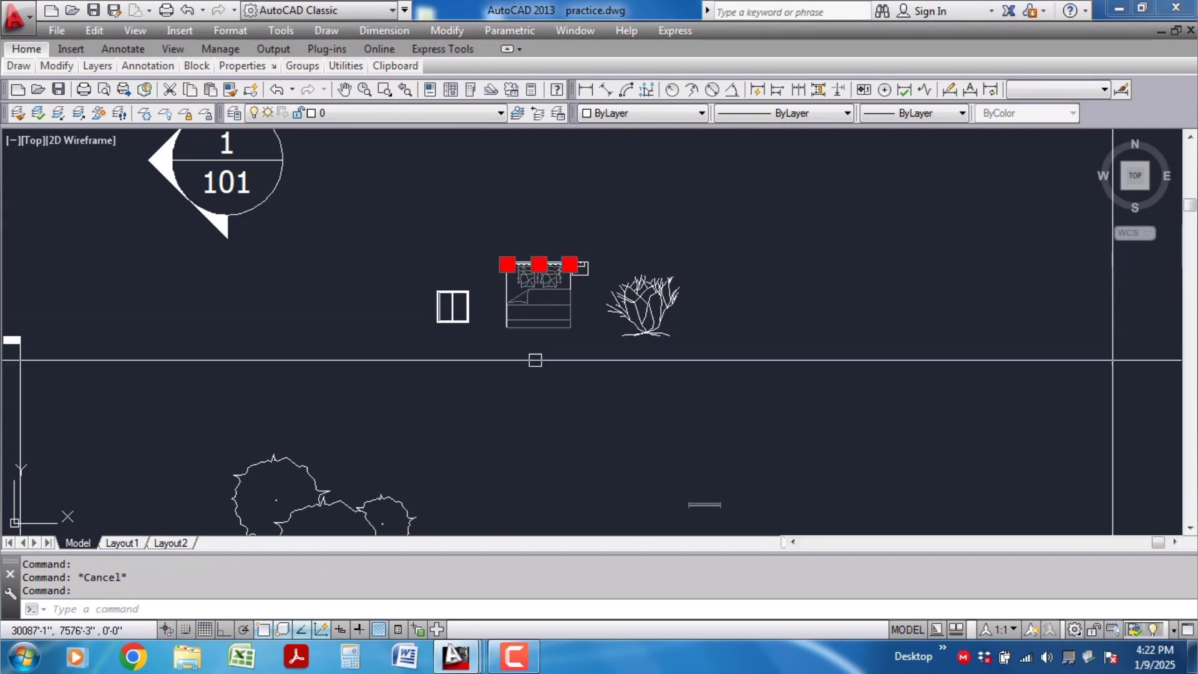
click(594, 248)
click(503, 344)
scroll(493, 412, down, 2)
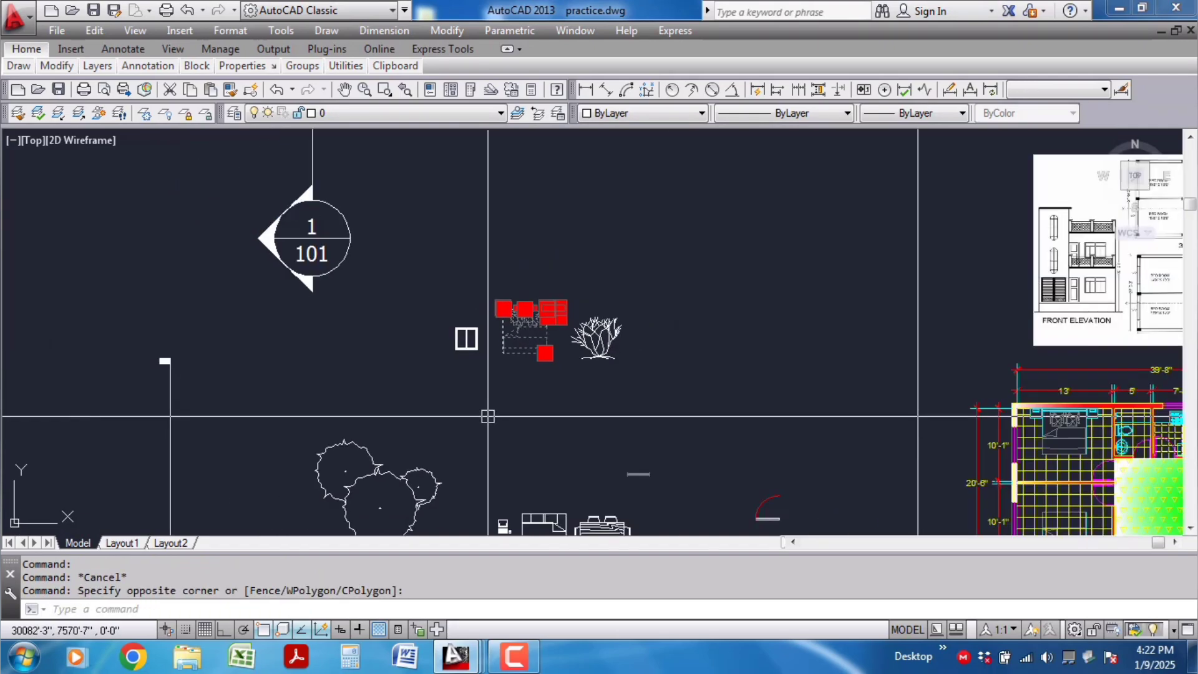
scroll(488, 416, down, 2)
key(Escape)
click(571, 505)
scroll(534, 509, up, 2)
key(Escape)
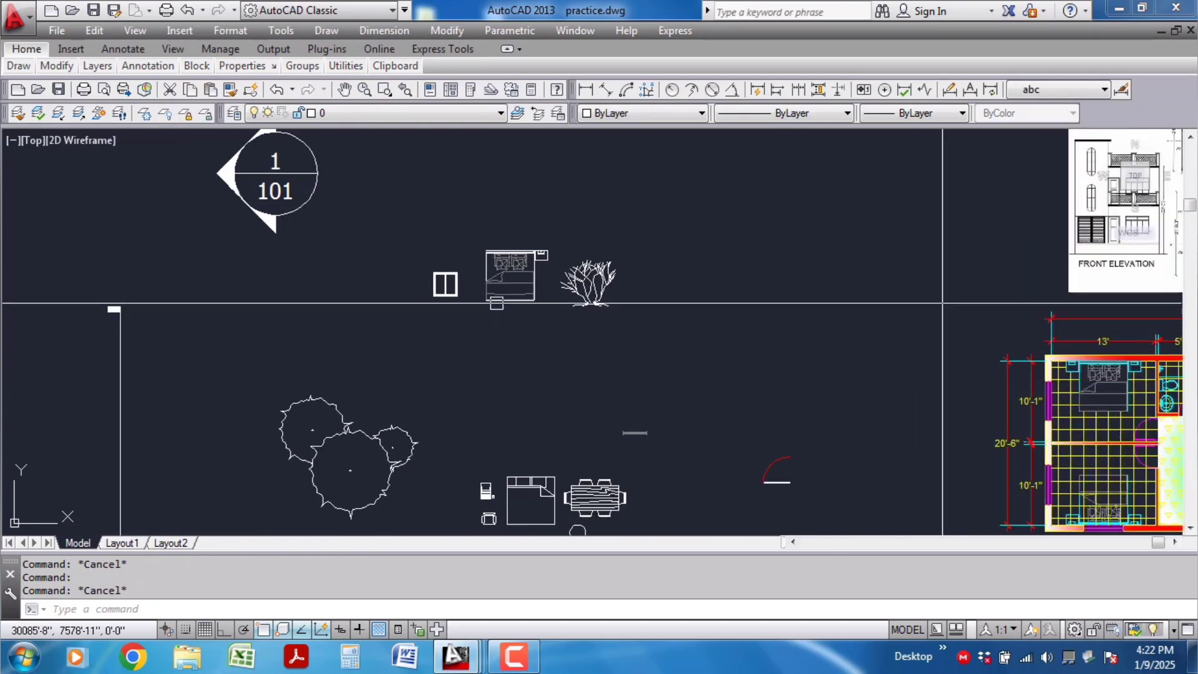
scroll(429, 419, down, 2)
scroll(577, 332, up, 2)
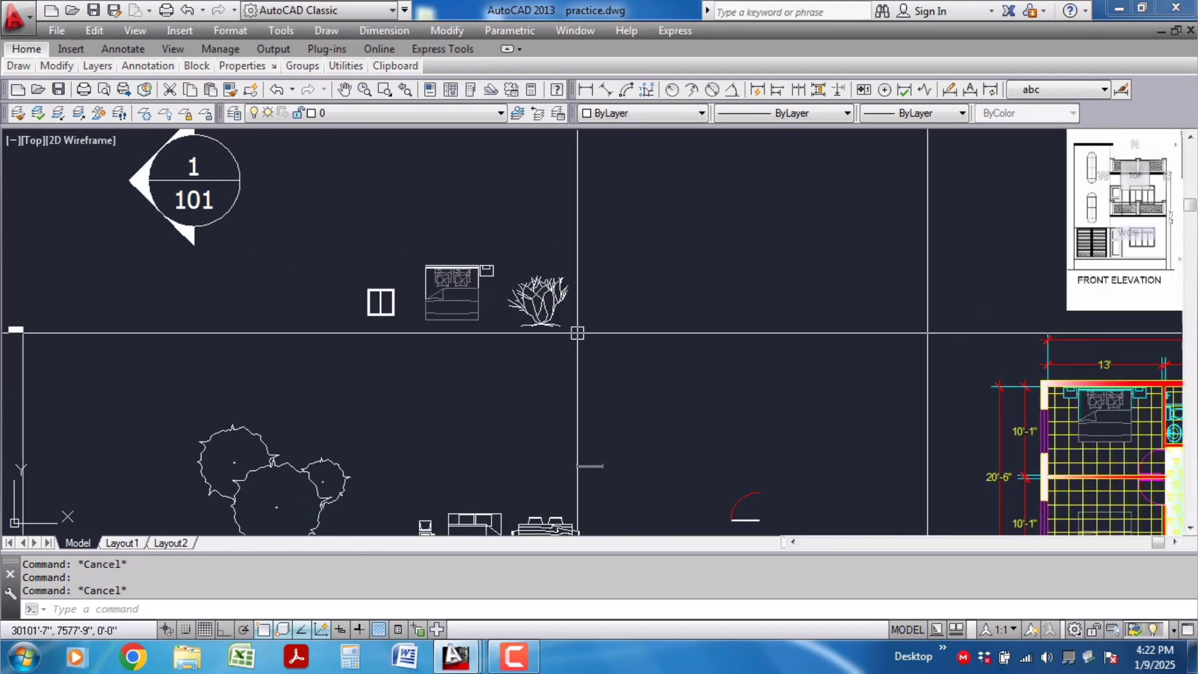
Step: Copy the bed with its nightstand horizontally into the empty area beyond the shrub
scroll(493, 293, up, 2)
click(503, 236)
click(402, 342)
text(c)
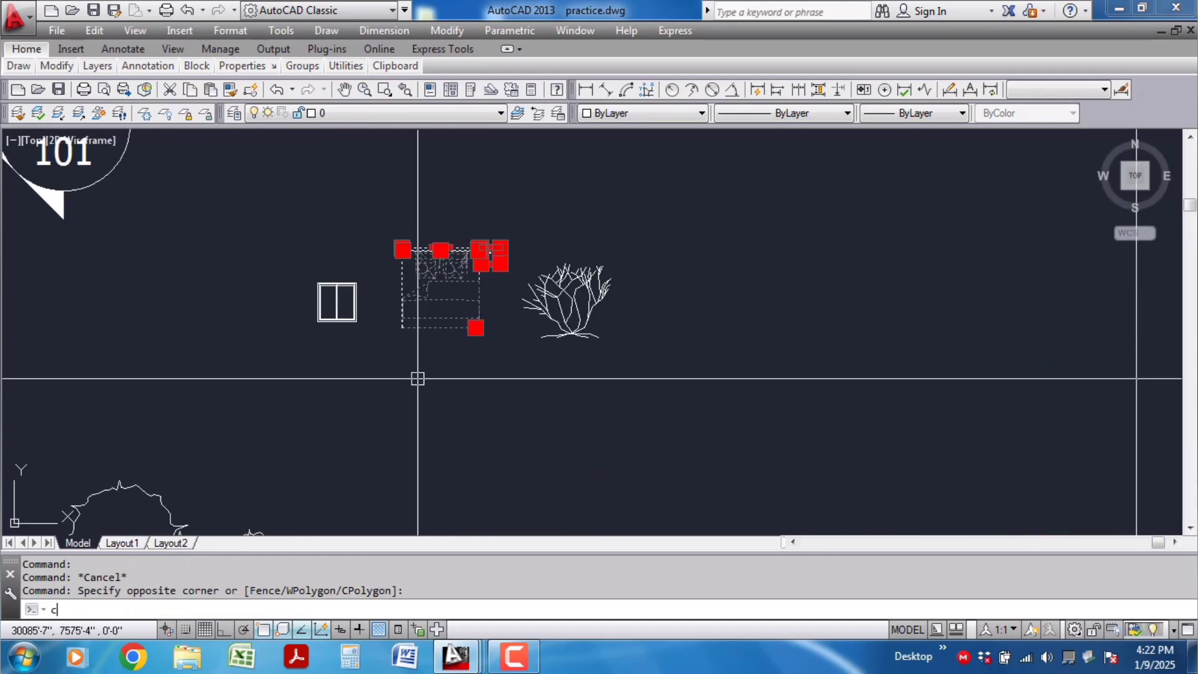
text(o)
key(Return)
click(455, 367)
click(864, 367)
key(Return)
Step: Erase the copied bed and nightstand beyond the shrub
scroll(865, 289, up, 3)
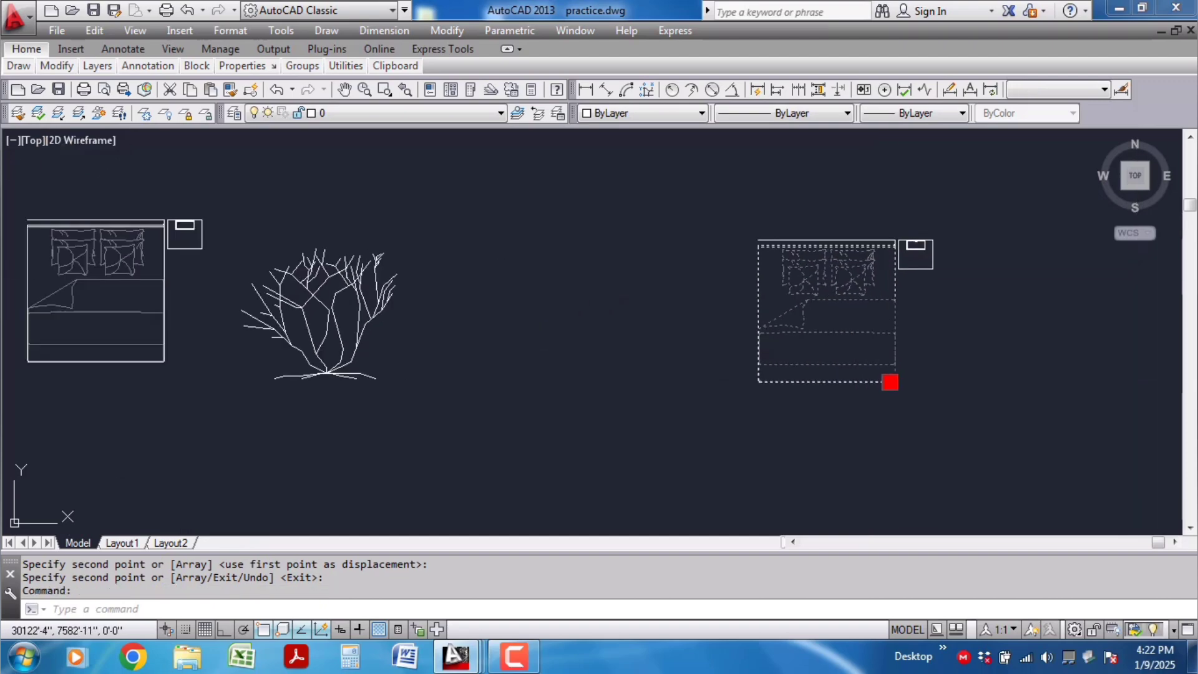
scroll(877, 313, up, 2)
scroll(878, 315, down, 5)
click(947, 232)
click(792, 395)
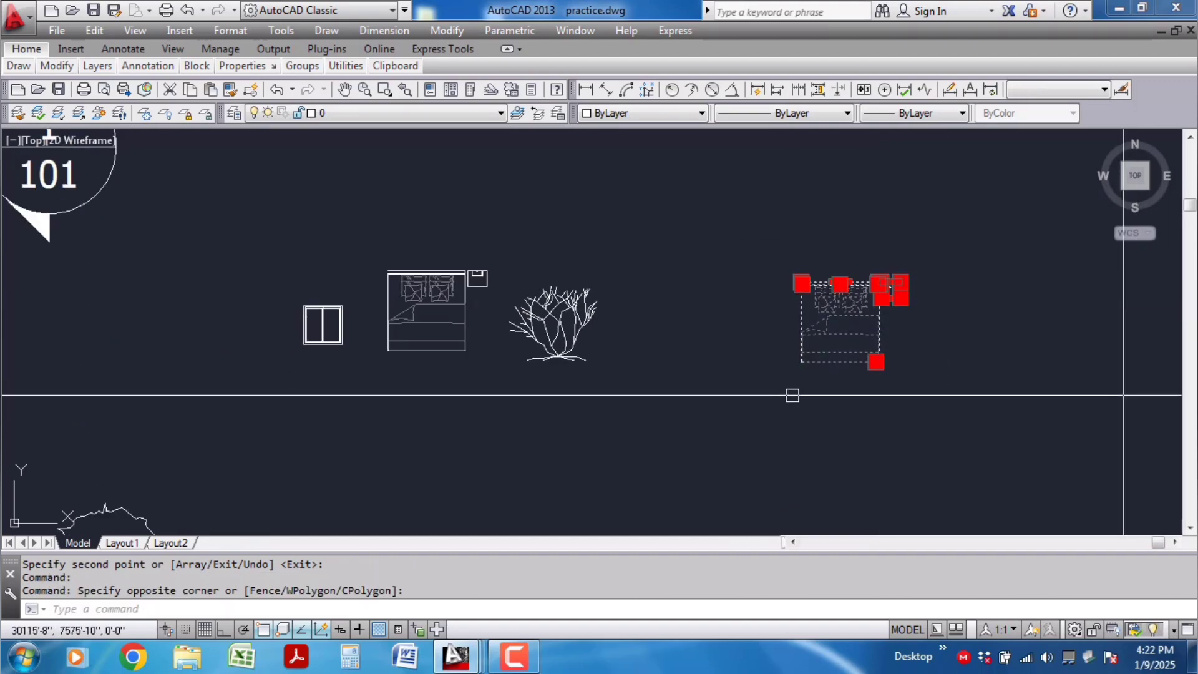
key(Delete)
Step: Explode the original window, bed with nightstand, and shrub
click(641, 211)
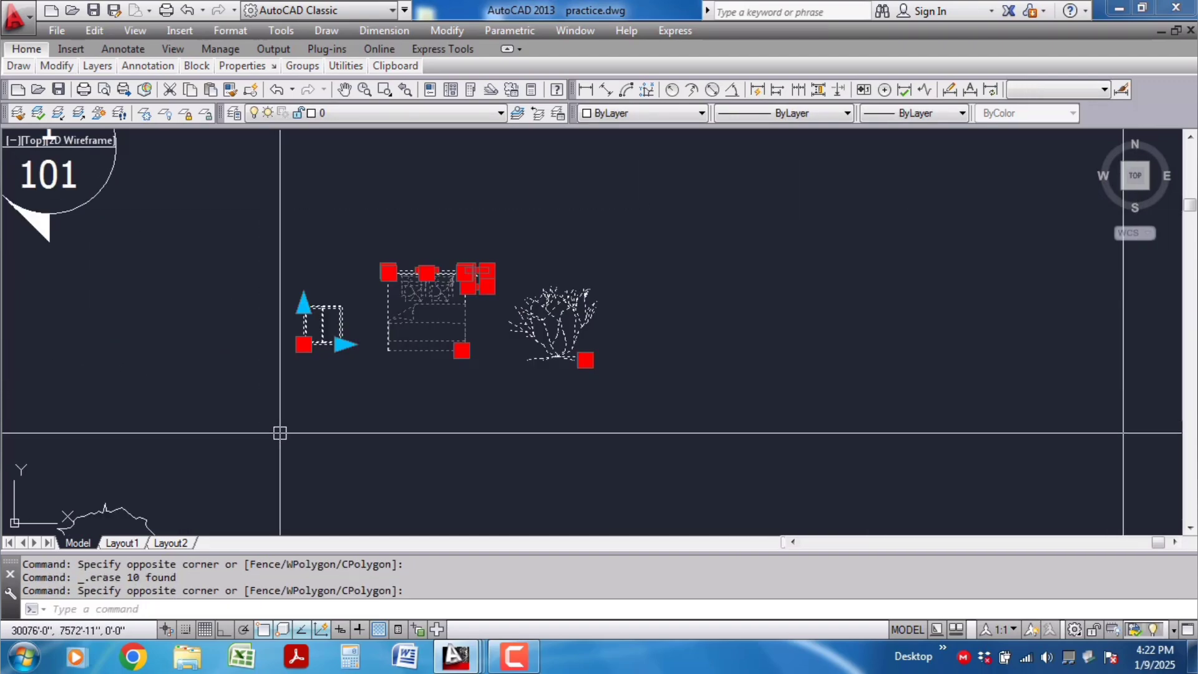
text(x)
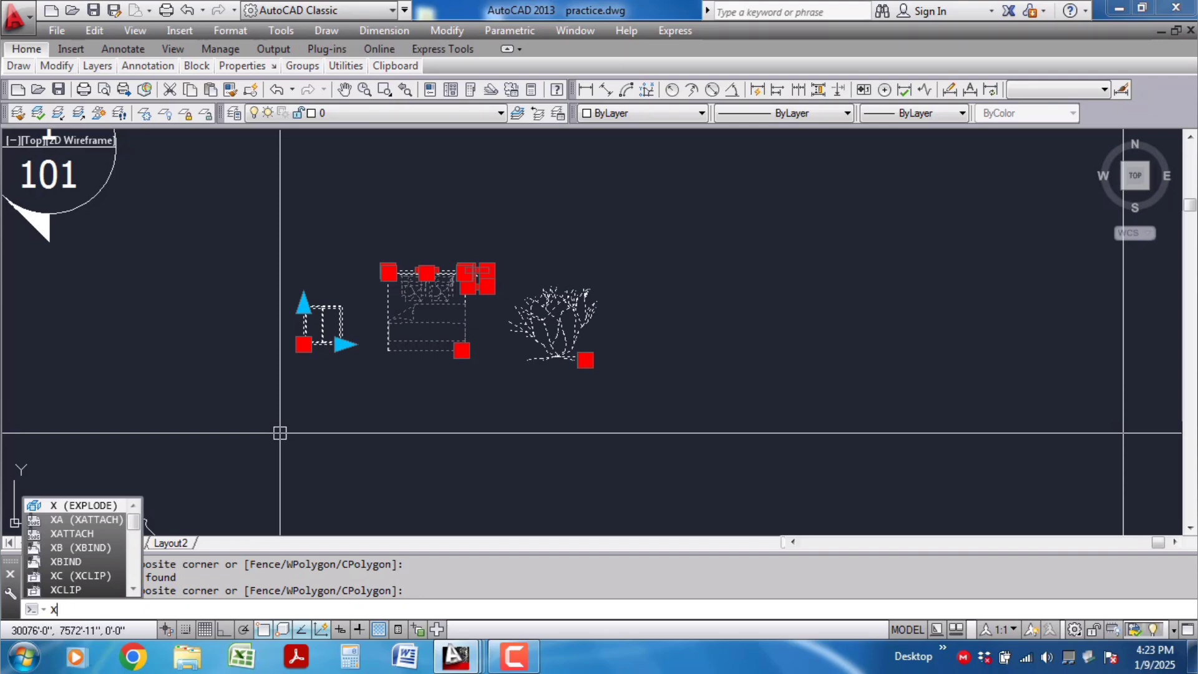
key(Return)
Step: Inspect the exploded window and shrub by selecting parts of them, then clear the selection
click(321, 340)
key(Escape)
scroll(398, 312, up, 1)
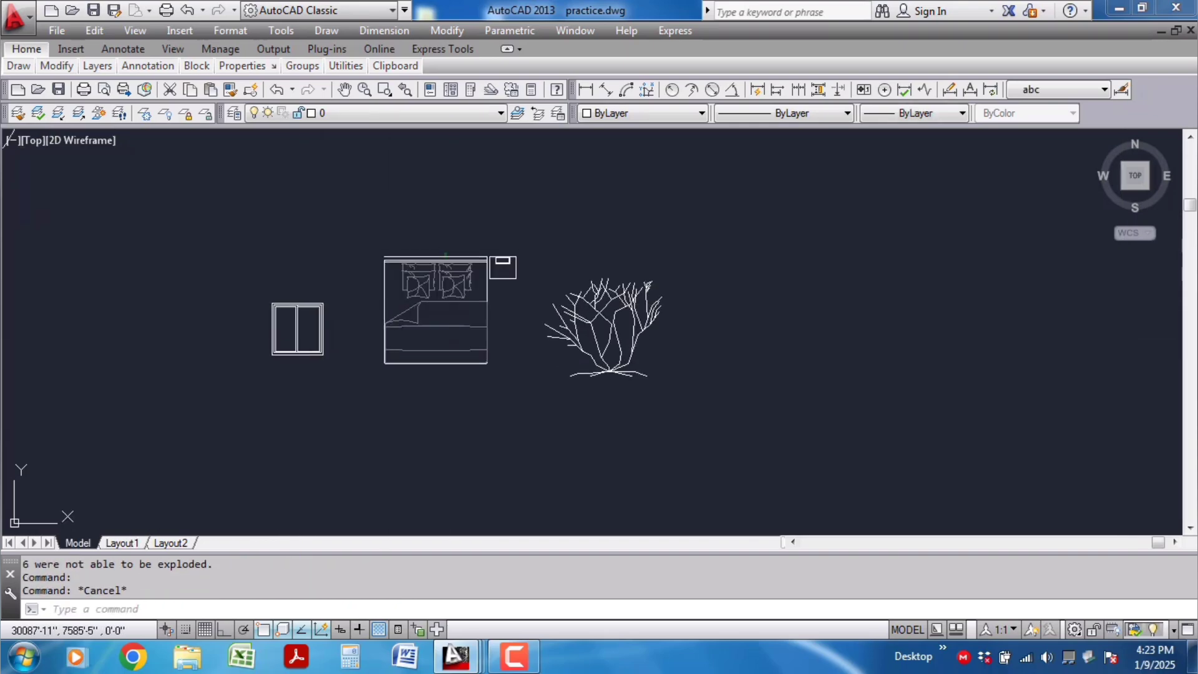
key(Escape)
click(666, 289)
click(635, 305)
key(Escape)
scroll(744, 416, down, 3)
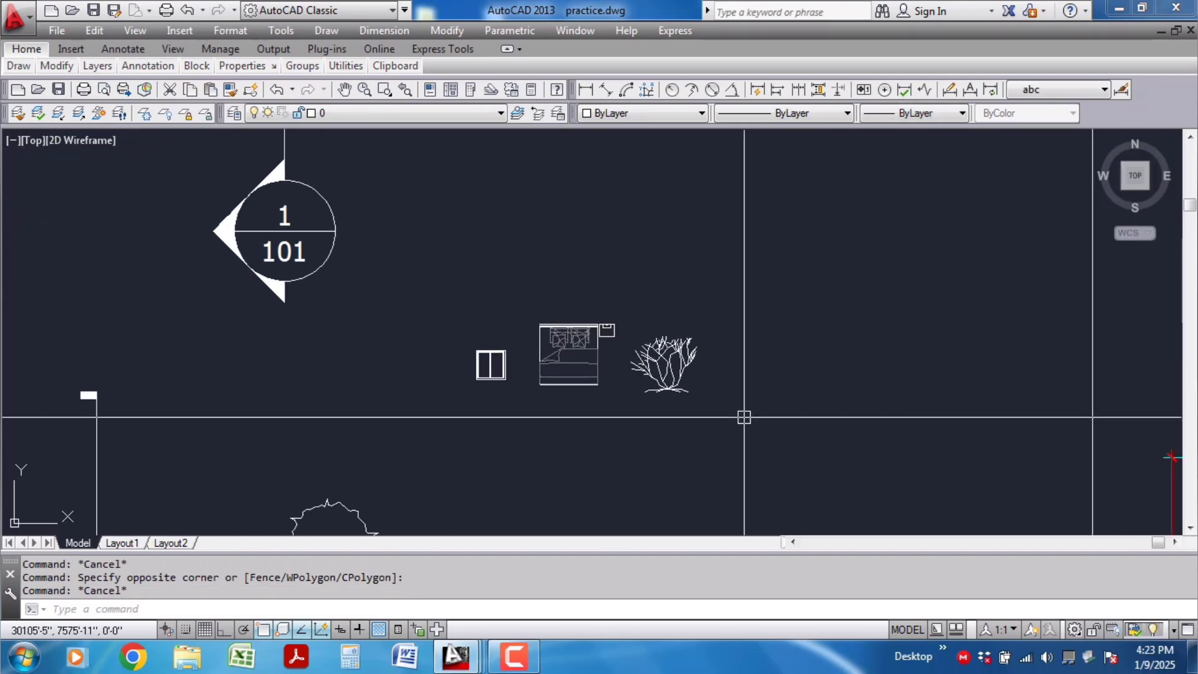
Step: Start WBLOCK and select the exploded window, bed with nightstand, and shrub as the objects to write out
text(WBLOc)
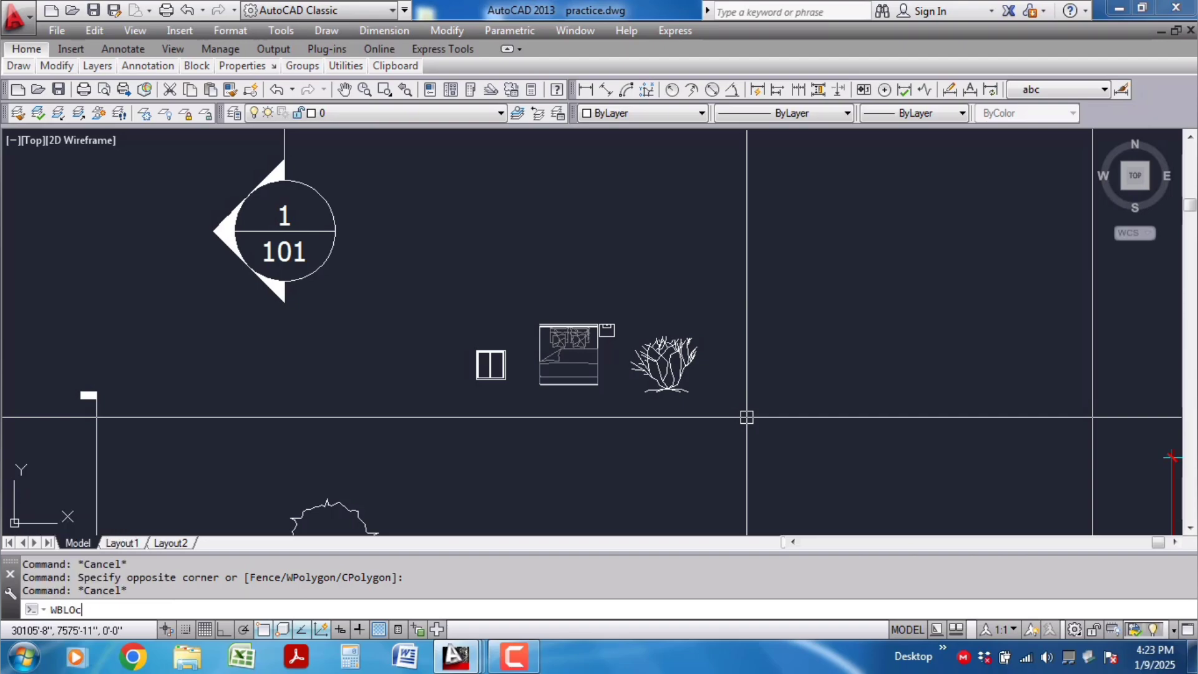
text(k)
key(Return)
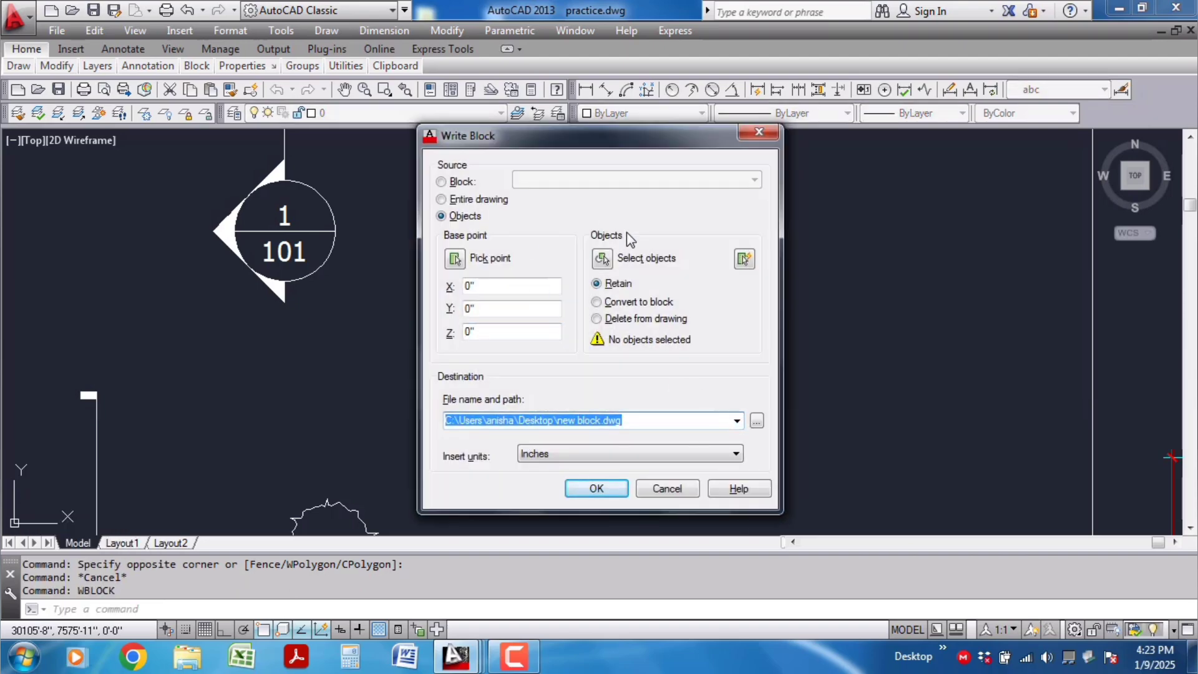
click(603, 259)
click(753, 279)
click(466, 455)
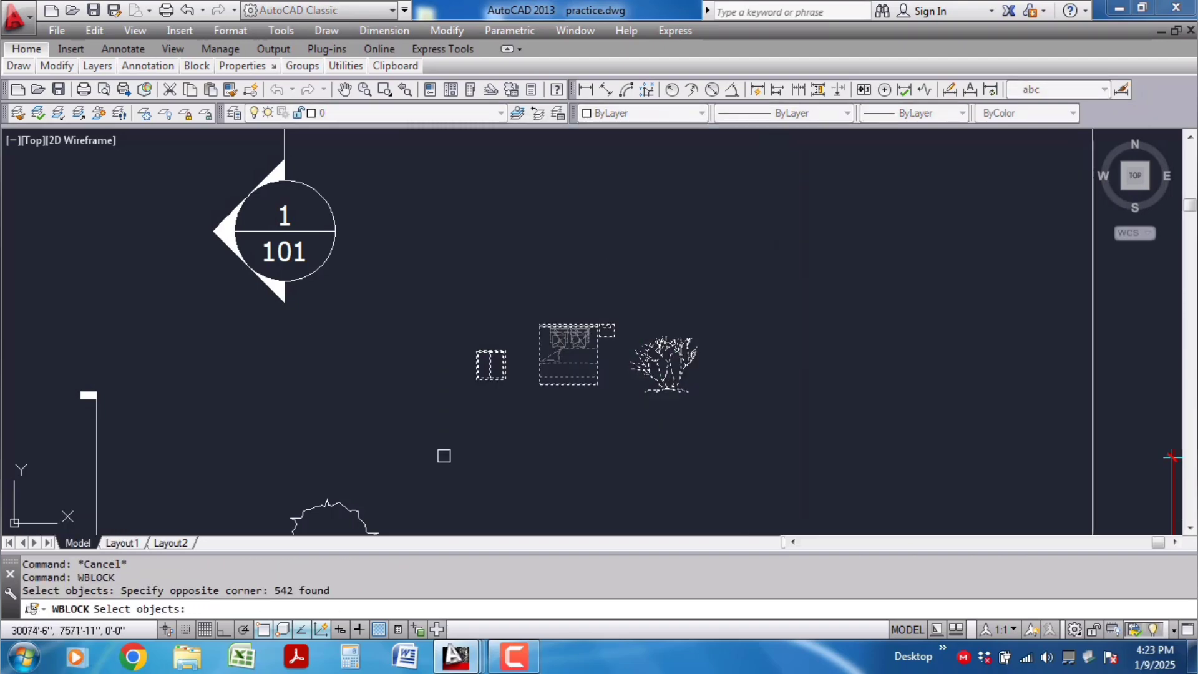
key(Return)
Step: Set the nightstand's upper-right corner as base point and write the objects to new block.dwg on the Desktop with Convert to block
click(455, 258)
scroll(599, 309, up, 4)
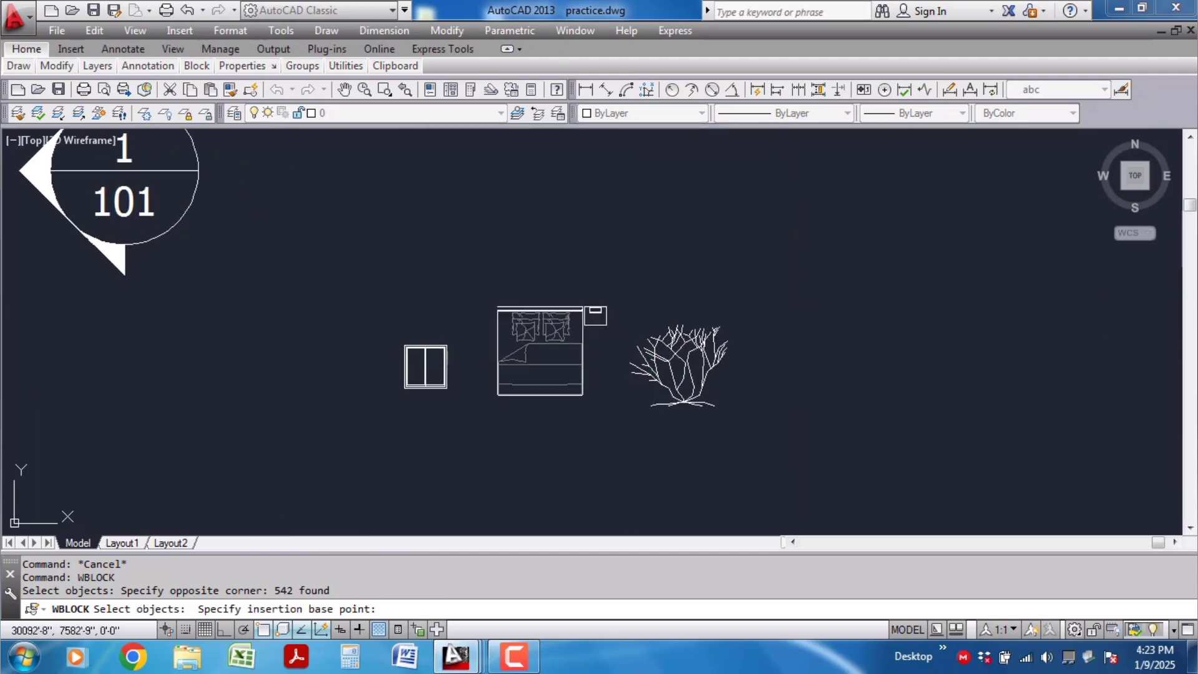
click(606, 307)
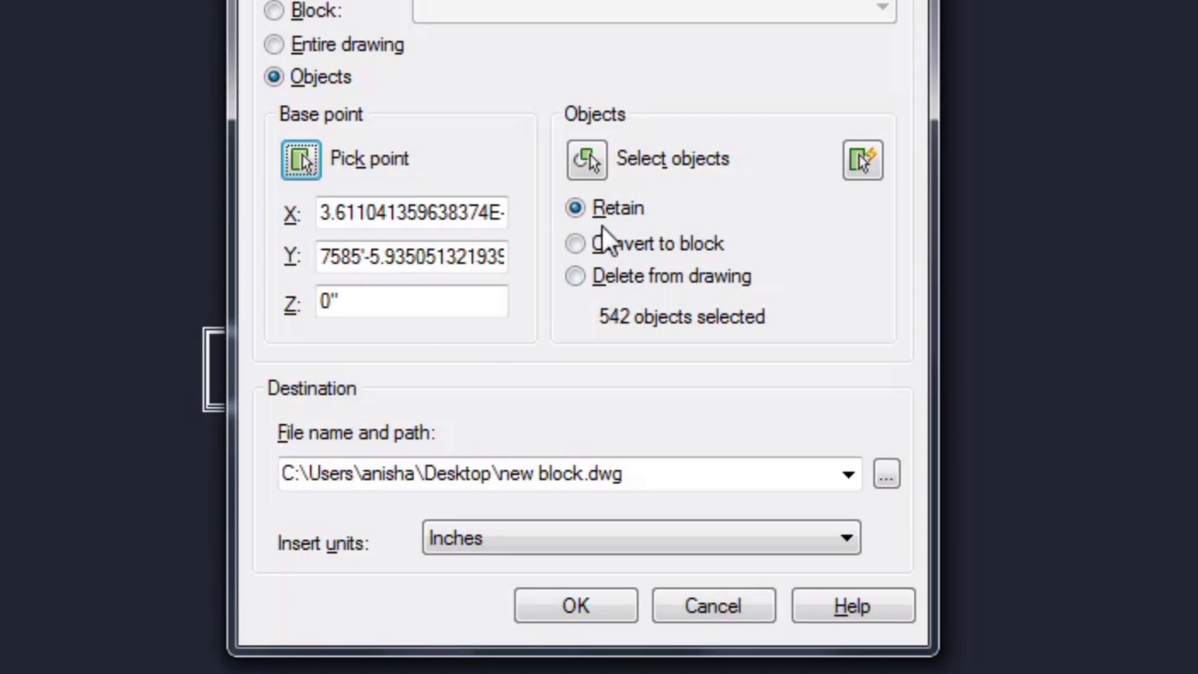
click(583, 249)
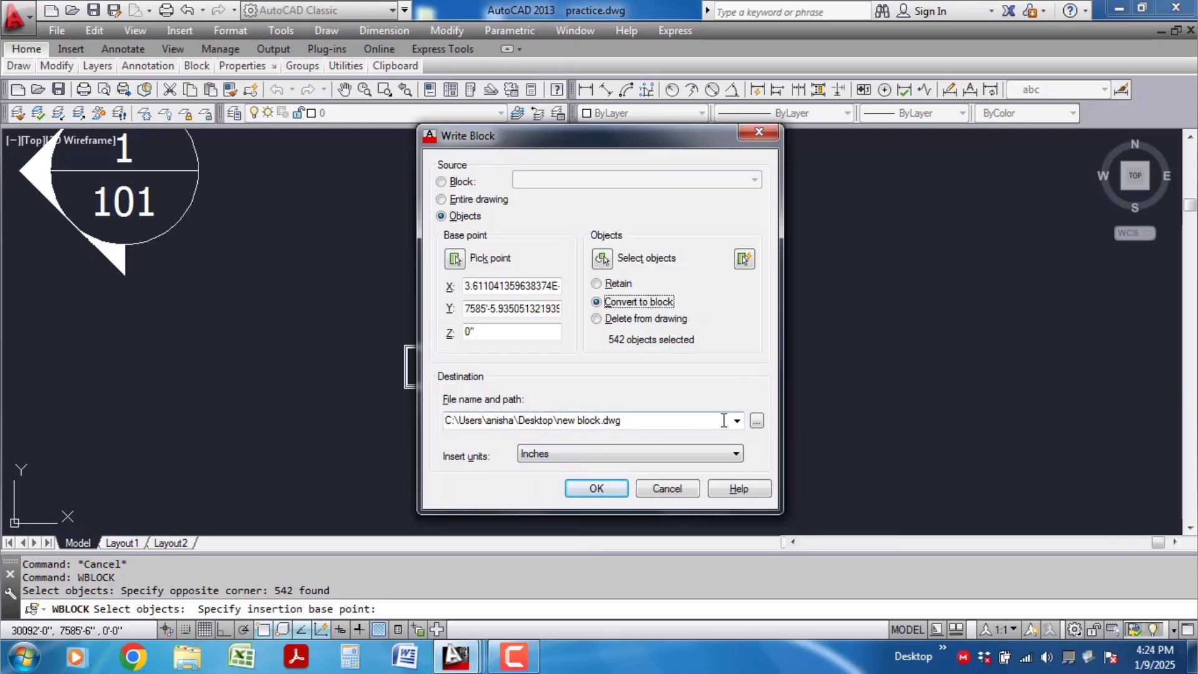
click(757, 422)
click(832, 518)
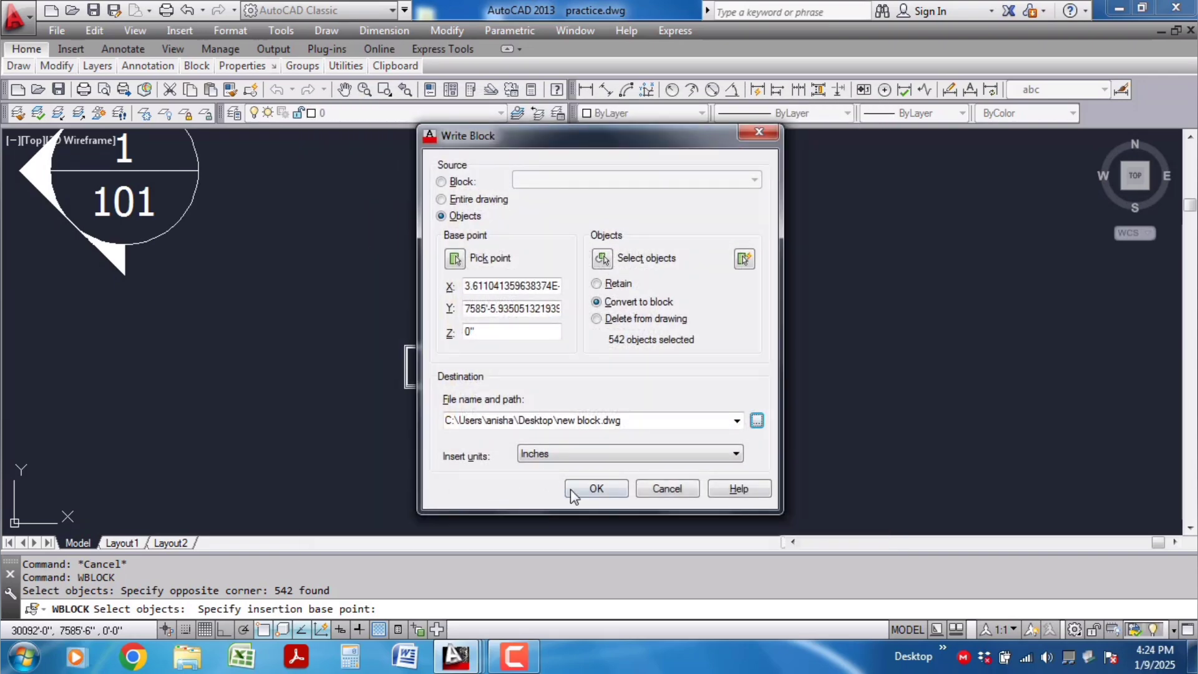
click(593, 488)
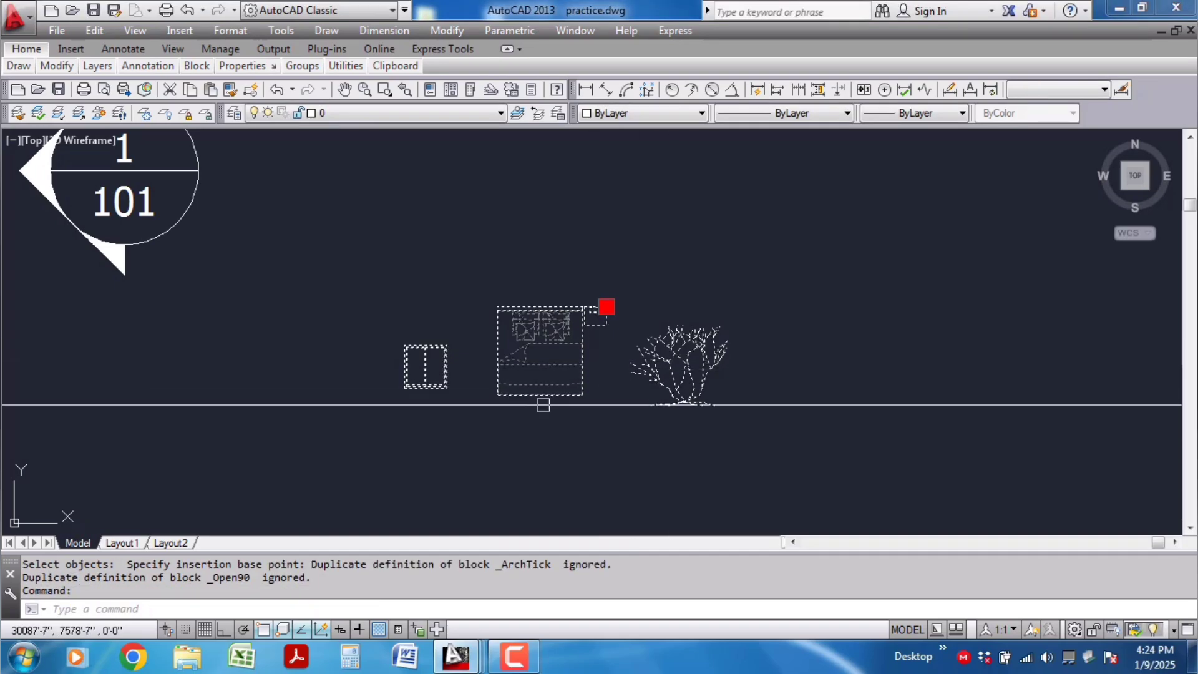
Step: Check the converted window, bed and shrub in the drawing by selecting them, then clear the selection
scroll(537, 349, down, 2)
key(Escape)
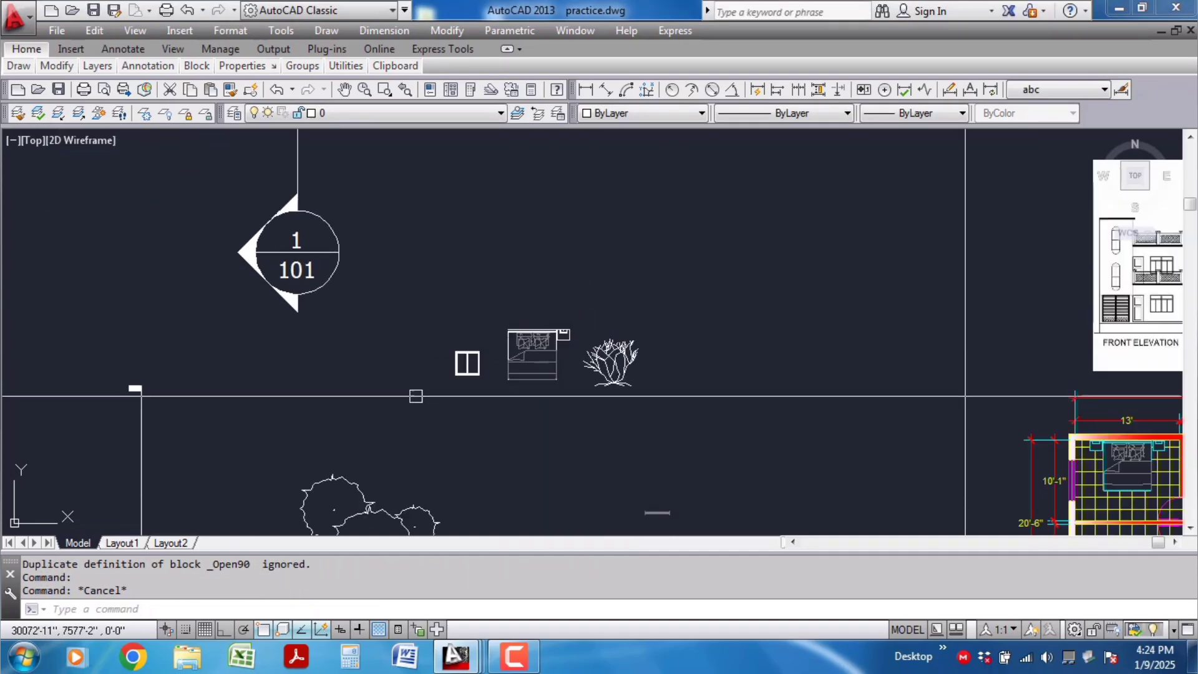
click(712, 409)
click(401, 294)
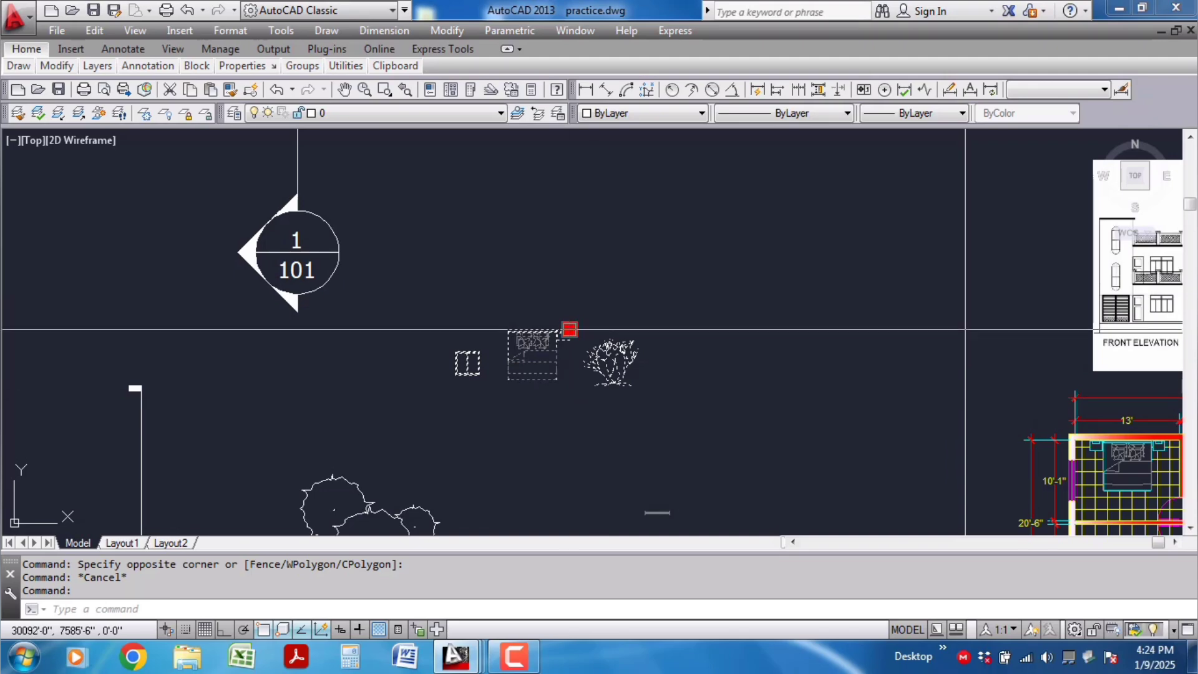
scroll(571, 334, up, 2)
click(568, 329)
key(Escape)
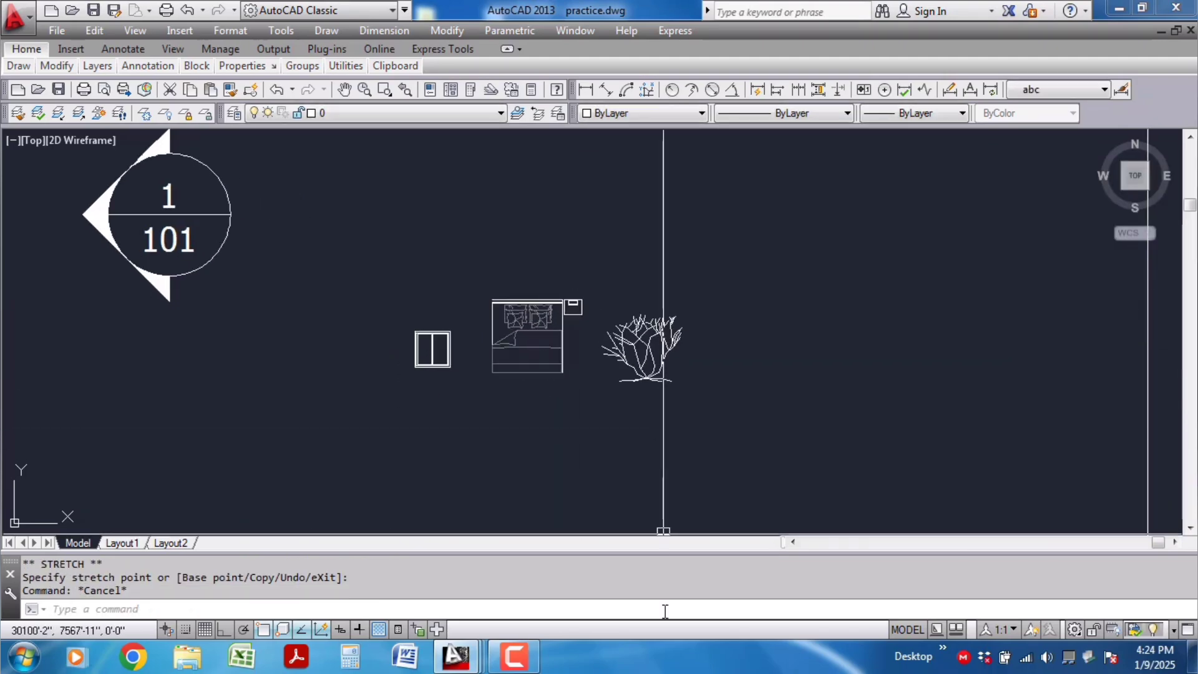
Step: Show the desktop and open new block.dwg in a maximized window, continuing past the educational plot stamp notice
right_click(664, 666)
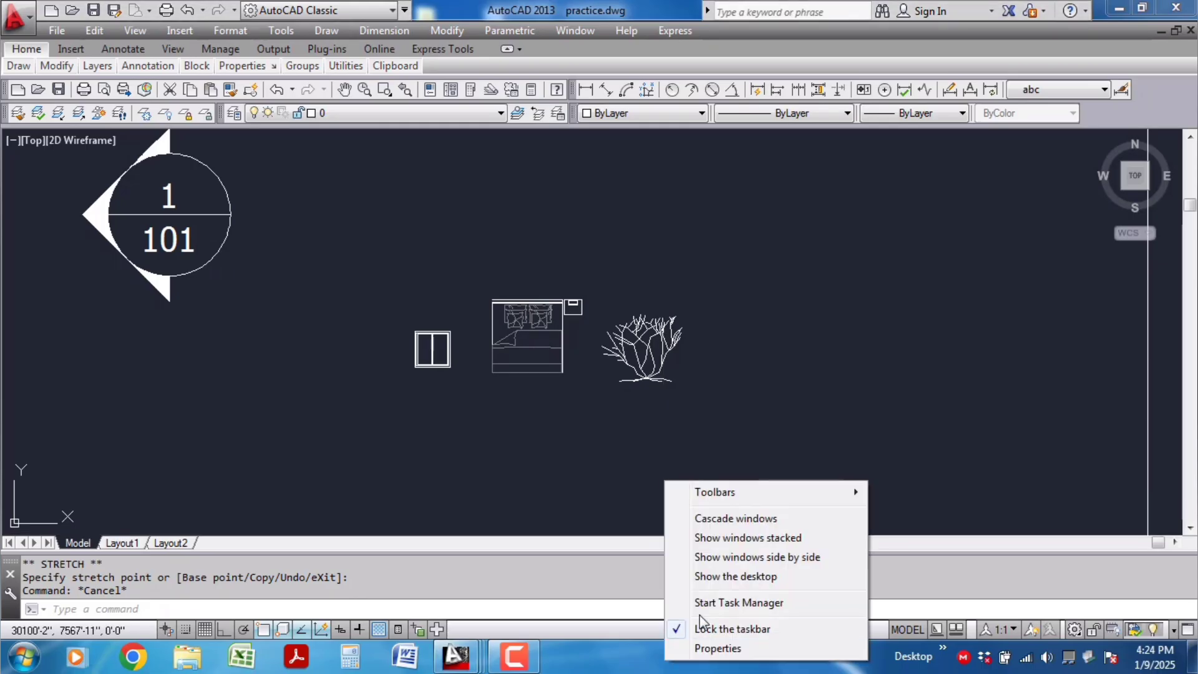
click(721, 577)
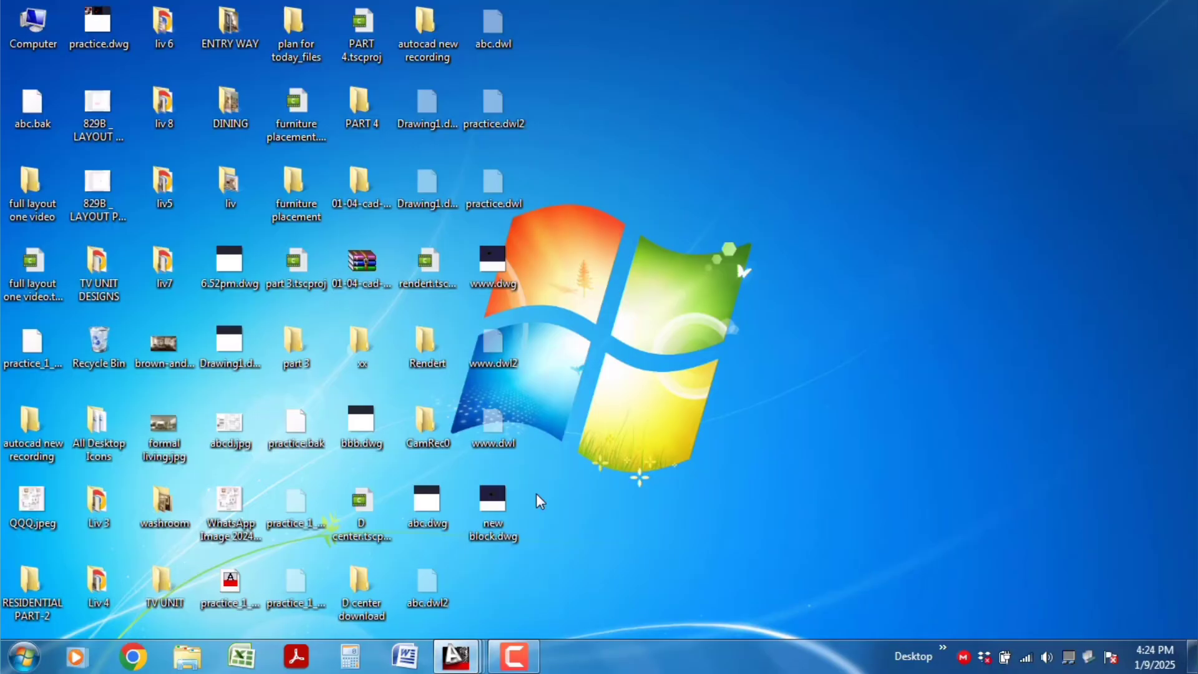
double_click(499, 498)
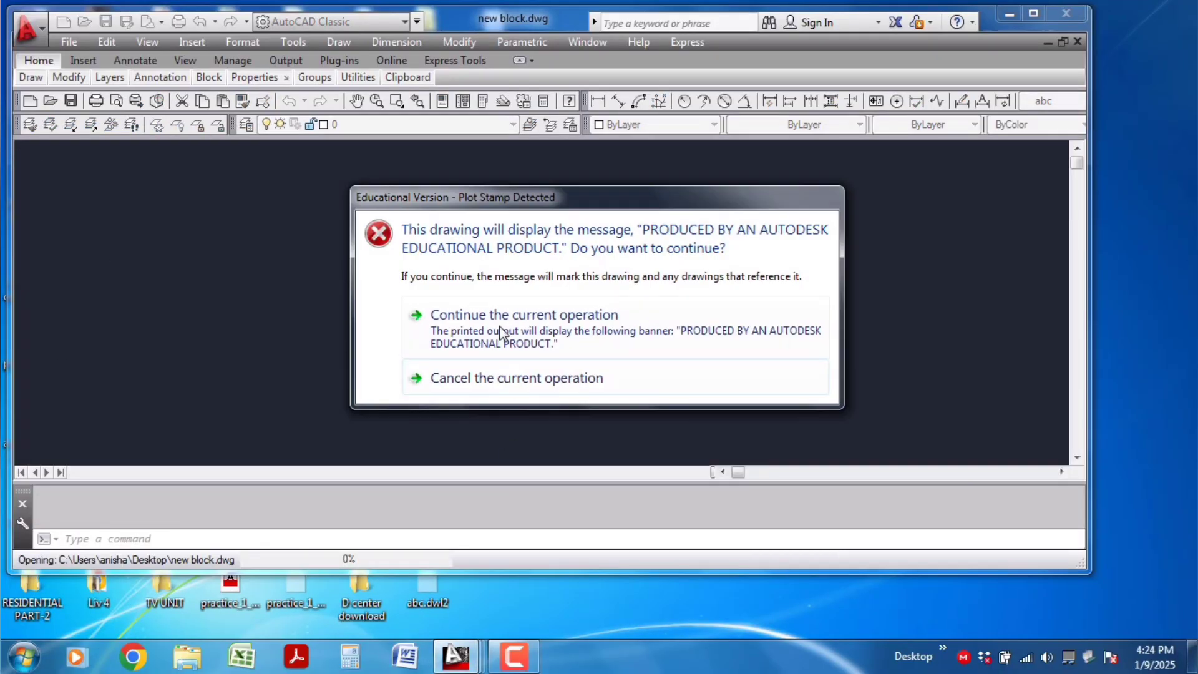
click(498, 333)
click(636, 387)
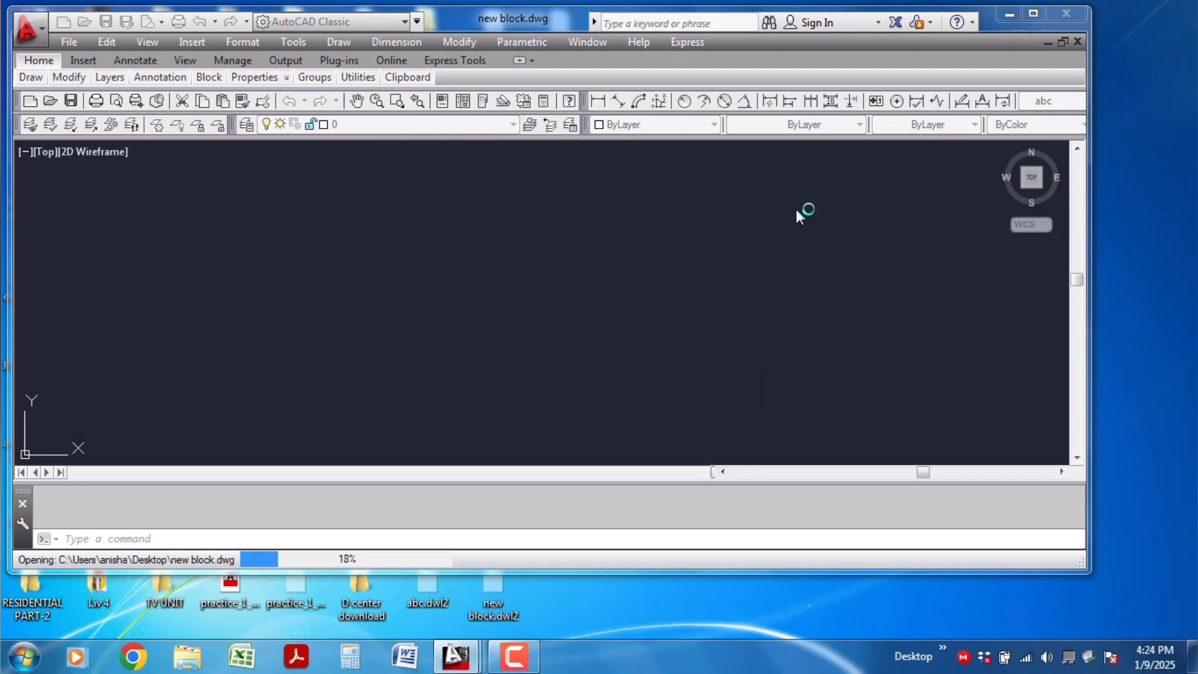
click(1033, 14)
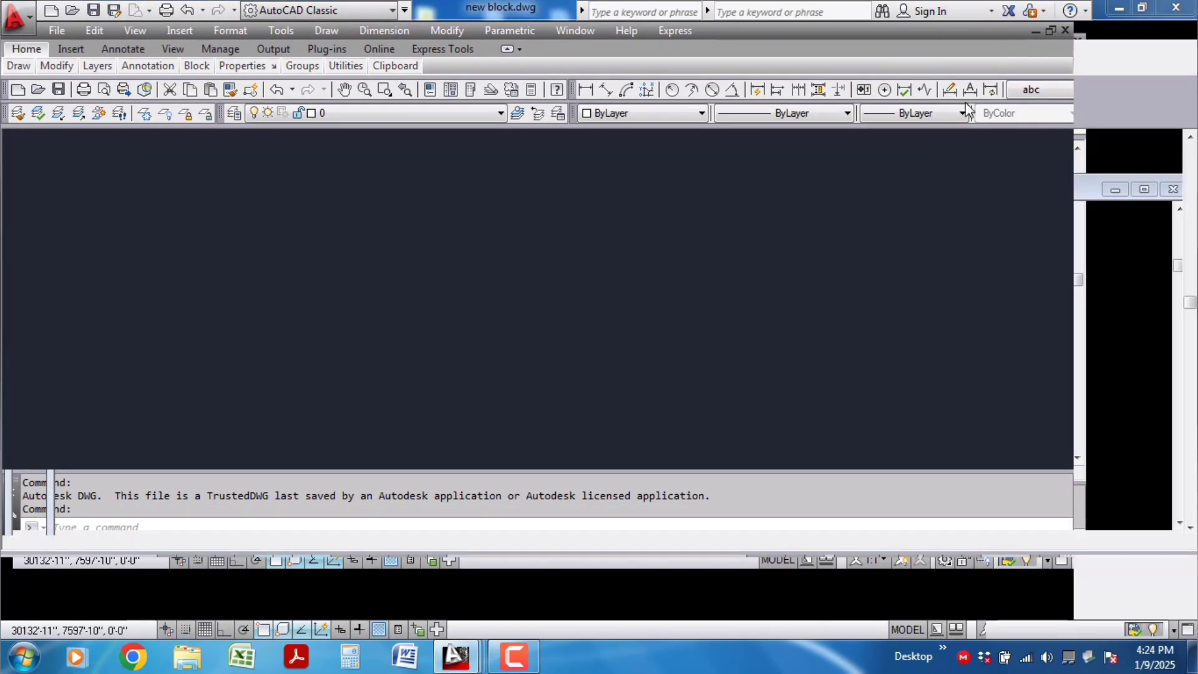
Step: Examine the window, bed and shrub in new block.dwg by selecting them separately and together, then clear the selection
click(487, 347)
key(Escape)
scroll(584, 346, down, 1)
click(671, 265)
click(537, 436)
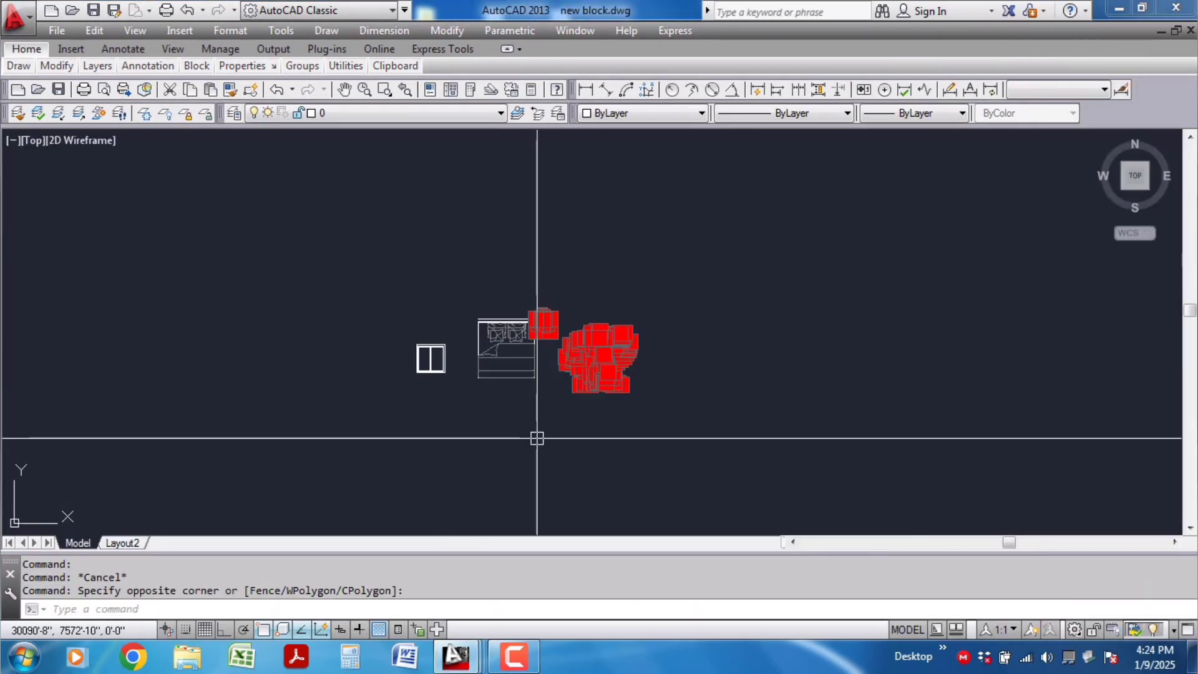
key(Escape)
click(499, 357)
key(Escape)
click(459, 416)
click(416, 345)
key(Escape)
click(711, 303)
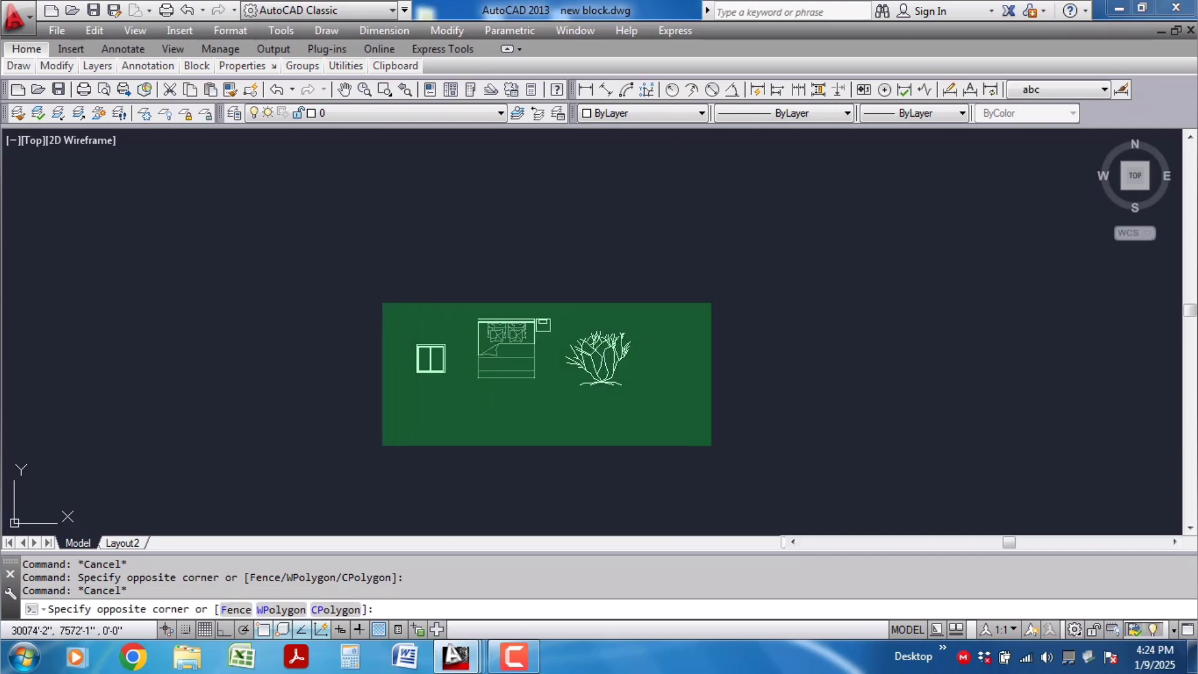
click(382, 445)
scroll(476, 391, up, 1)
key(Escape)
click(408, 332)
scroll(435, 308, up, 2)
key(Escape)
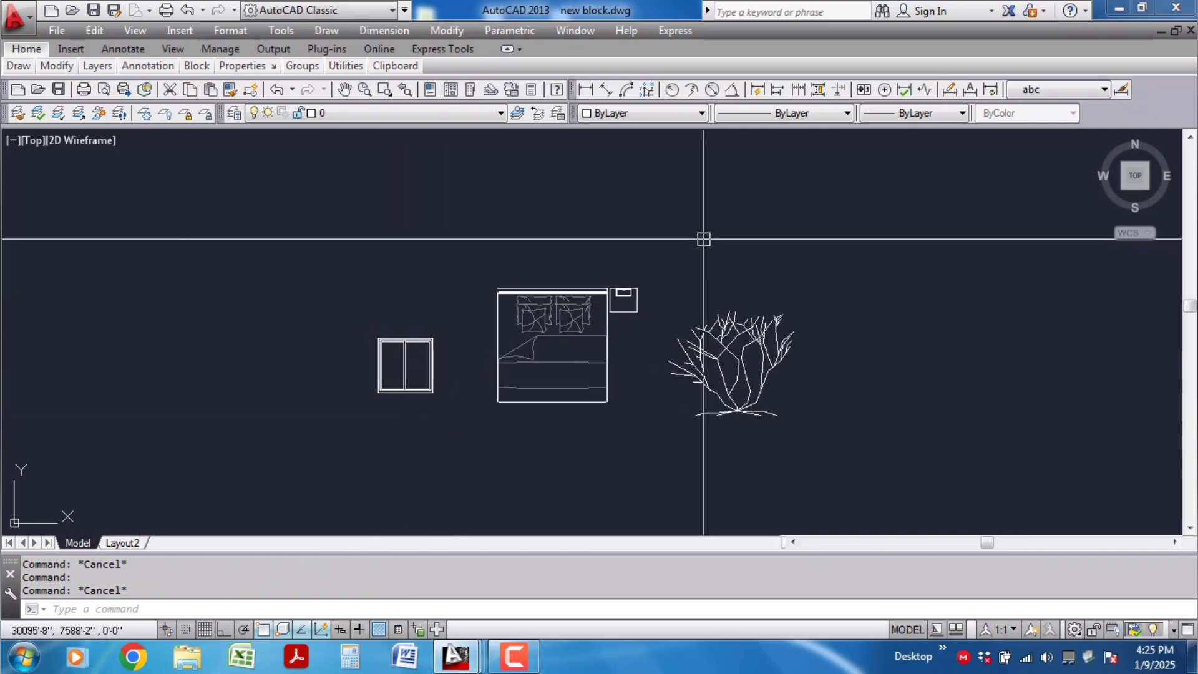
click(693, 245)
click(786, 294)
click(795, 297)
click(717, 414)
key(Escape)
click(831, 350)
click(551, 476)
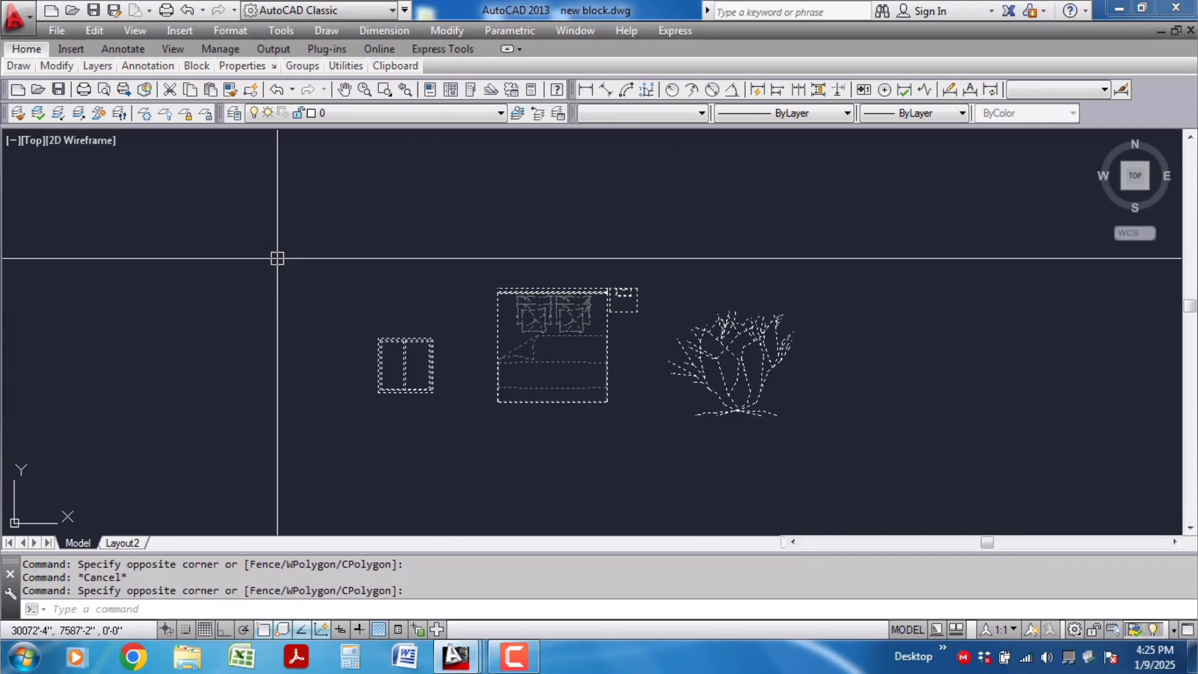
key(Escape)
click(777, 430)
click(479, 263)
key(Escape)
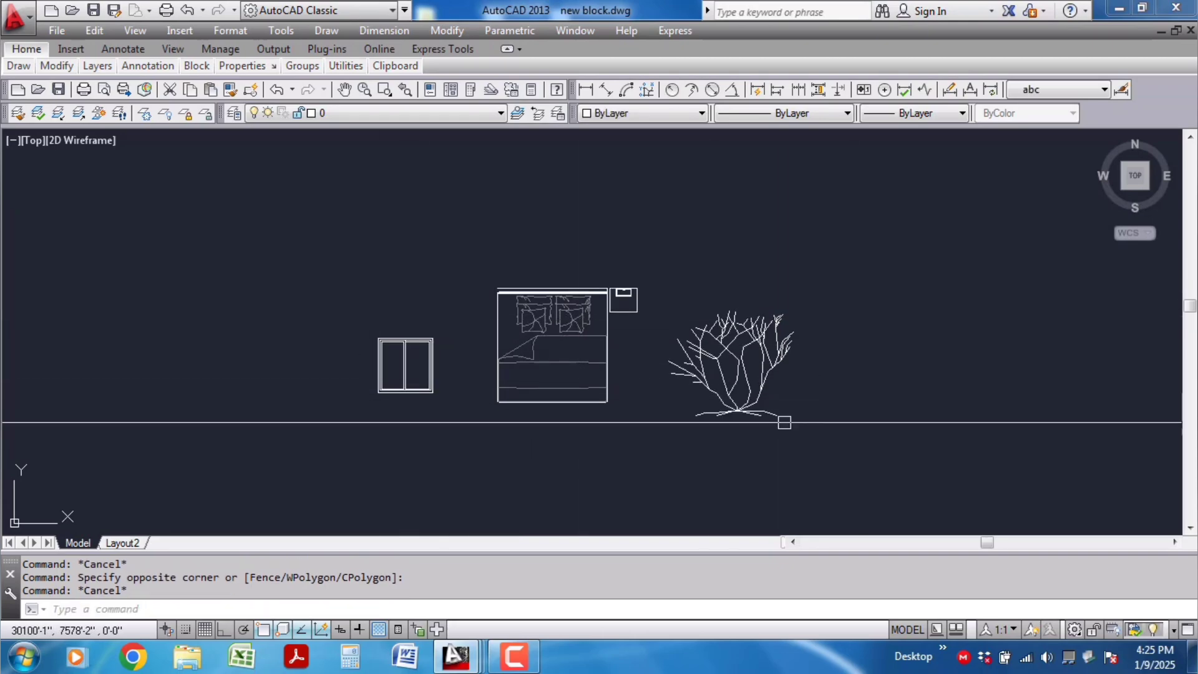
Step: Return to practice.dwg and check the converted block around the shrub, leaving nothing selected
key(ctrl+Tab)
scroll(738, 426, down, 2)
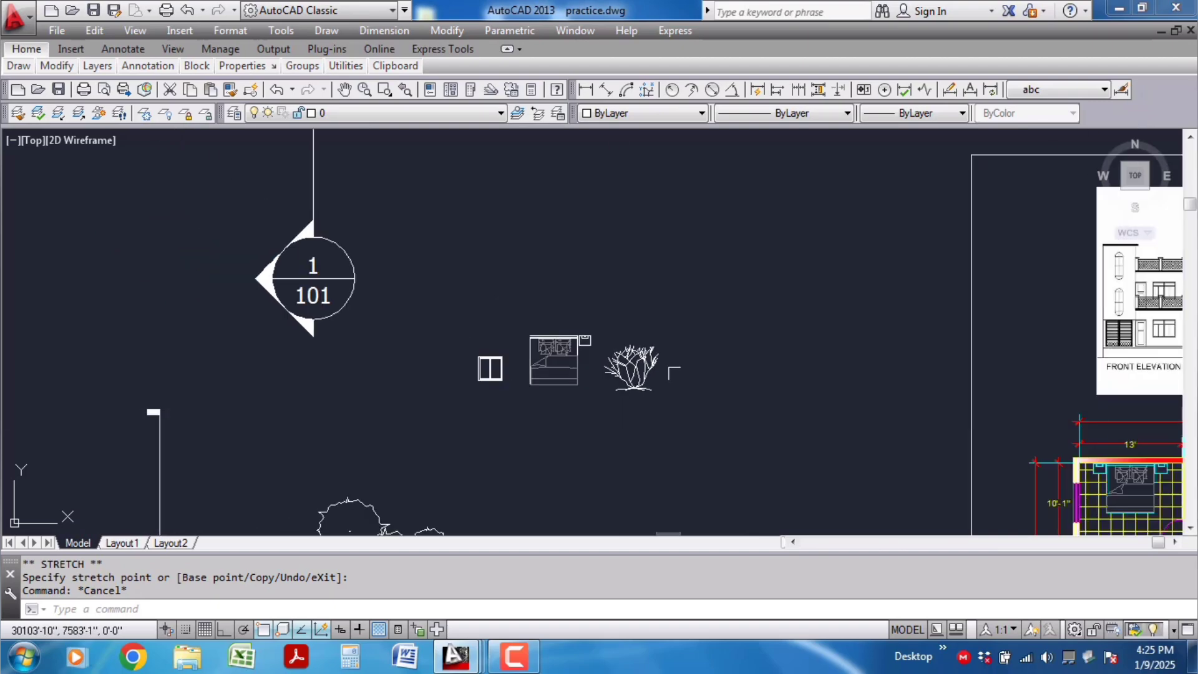
click(624, 396)
key(Escape)
scroll(600, 433, up, 1)
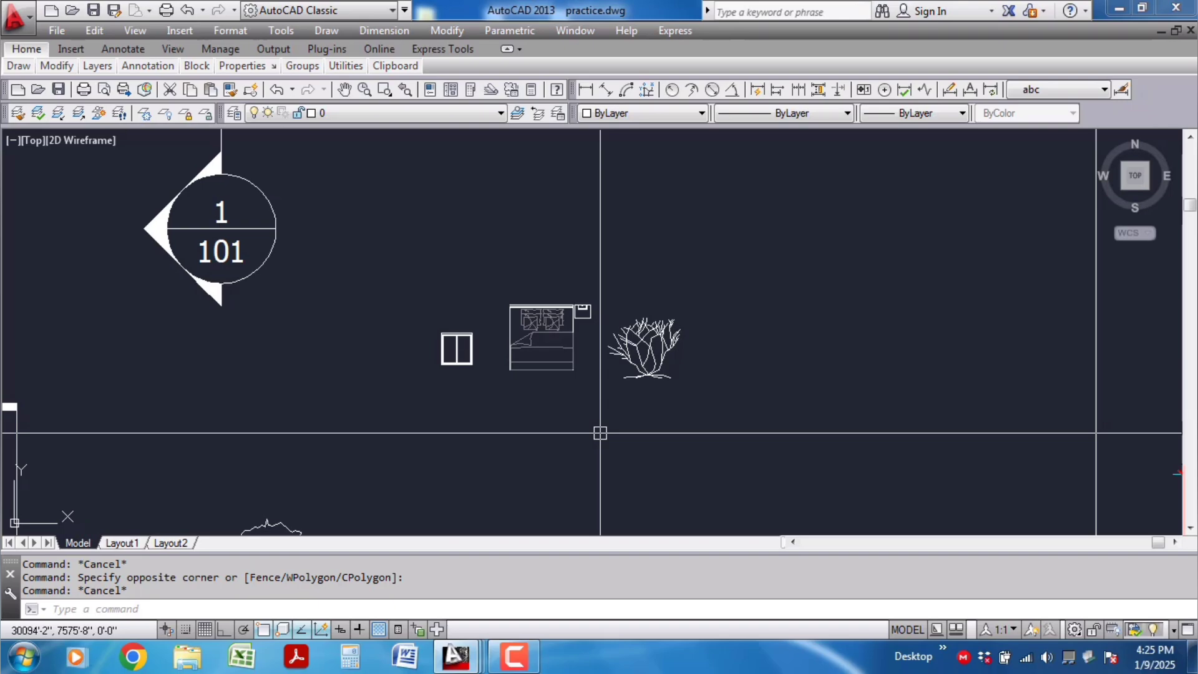
text(Wblo)
key(Return)
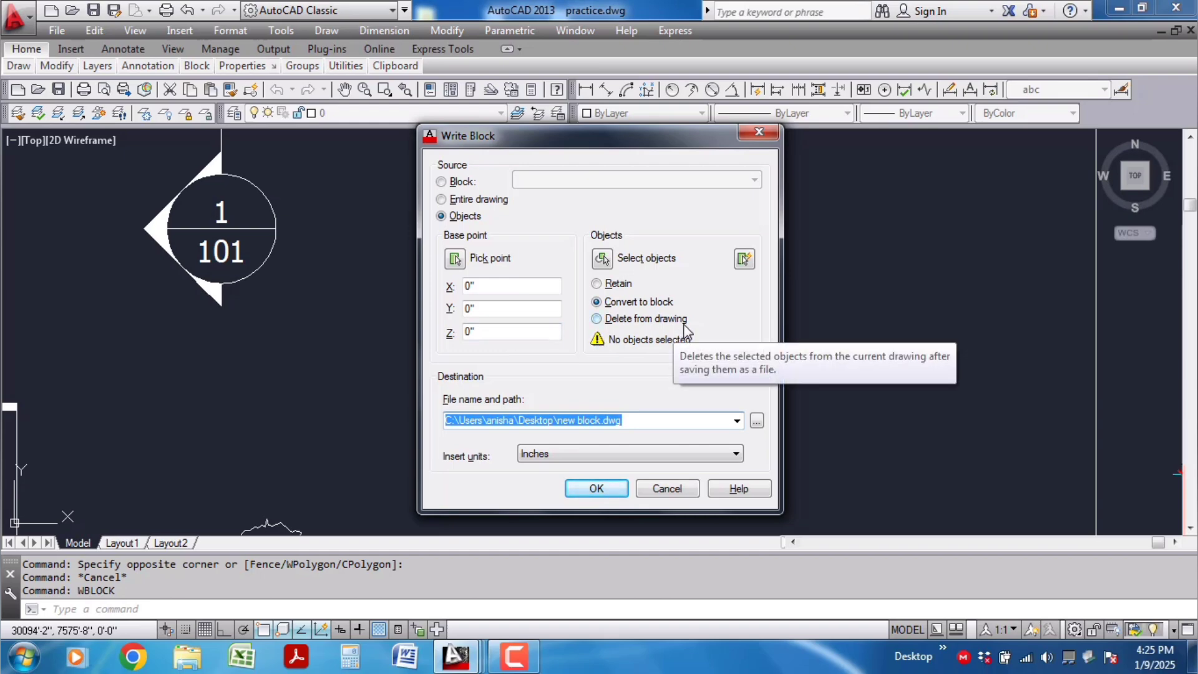
click(597, 319)
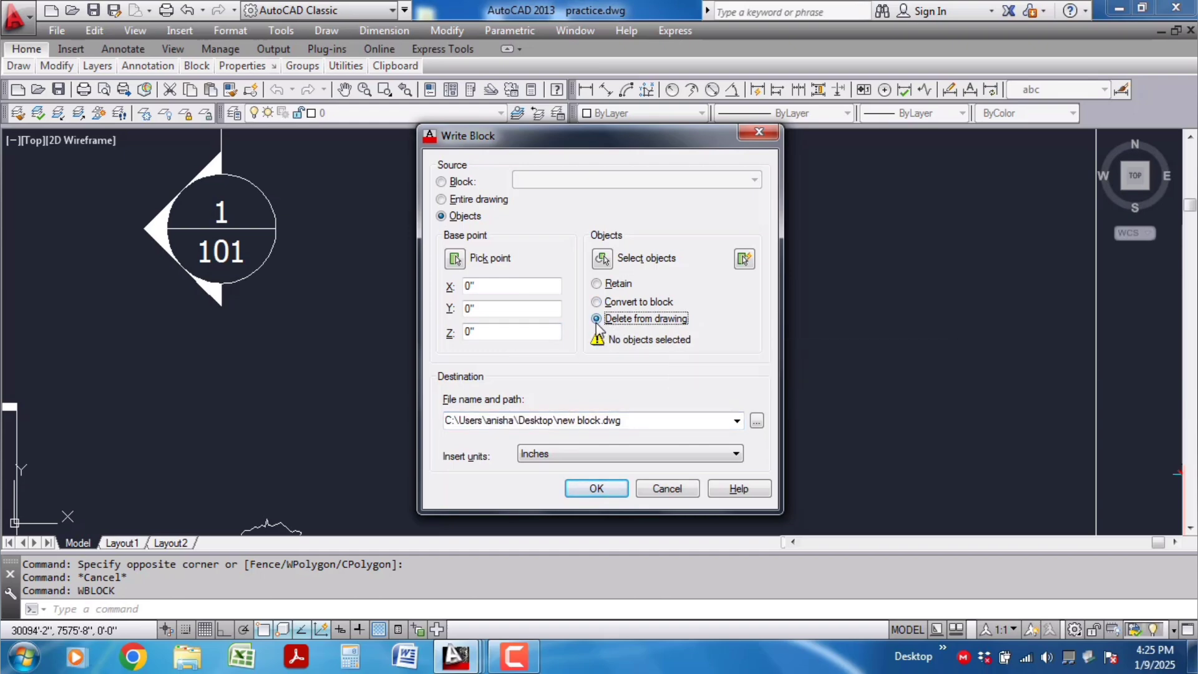
click(744, 259)
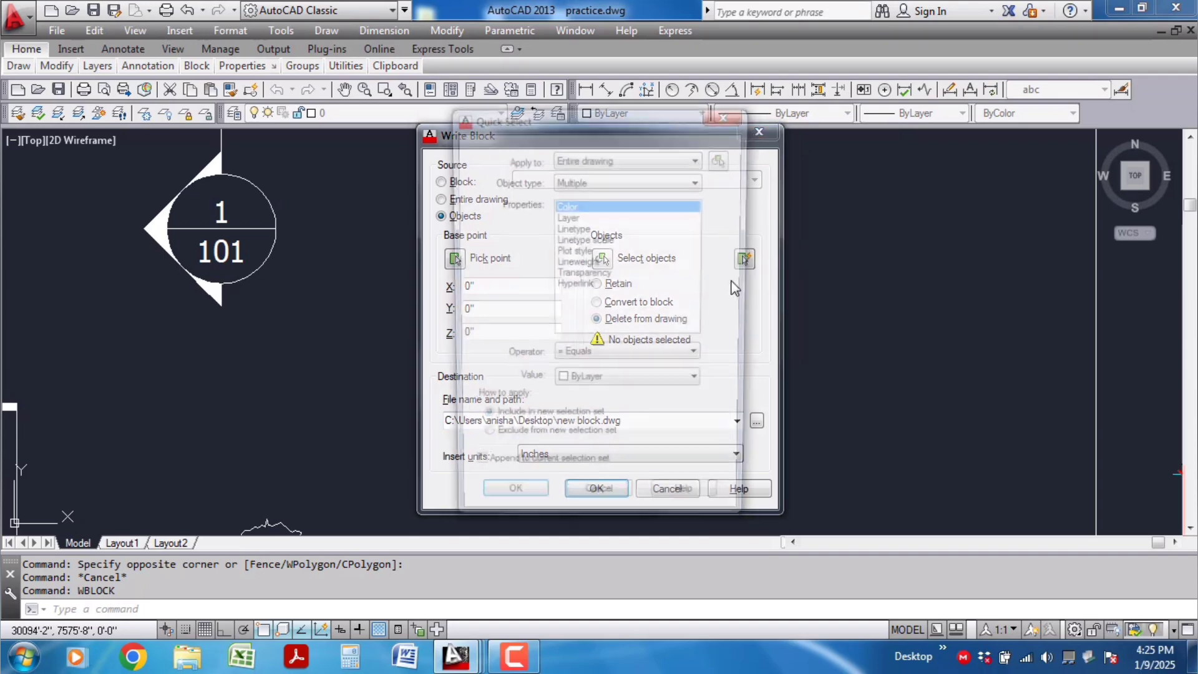
click(631, 507)
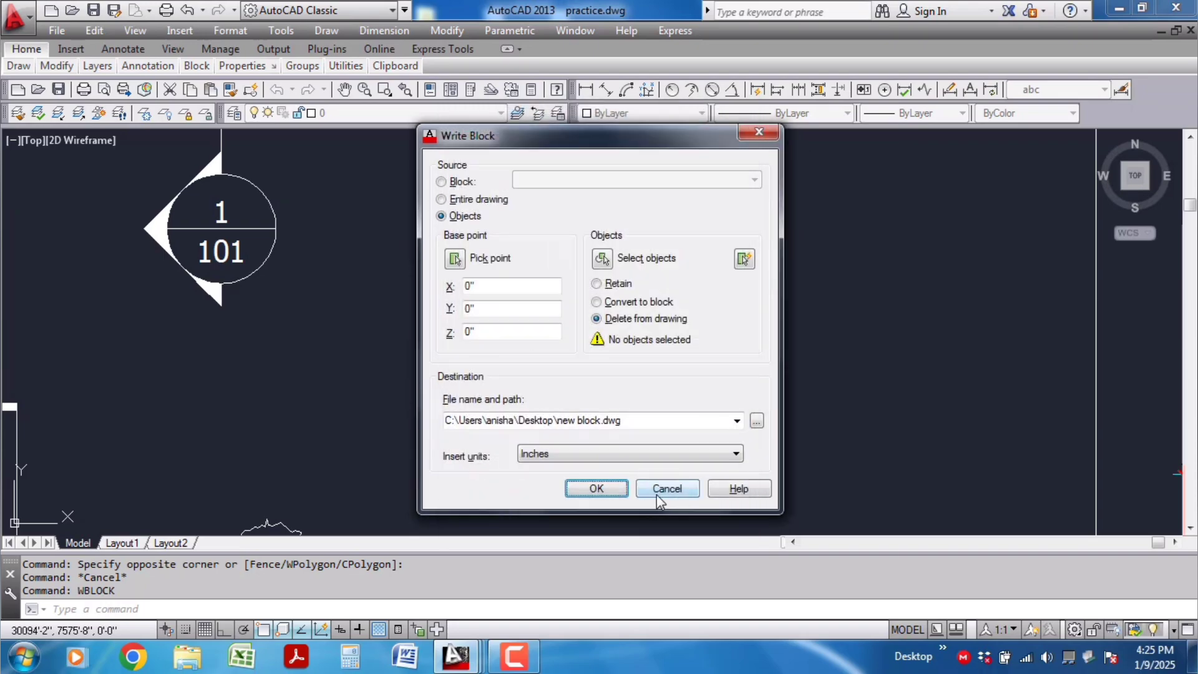
click(658, 493)
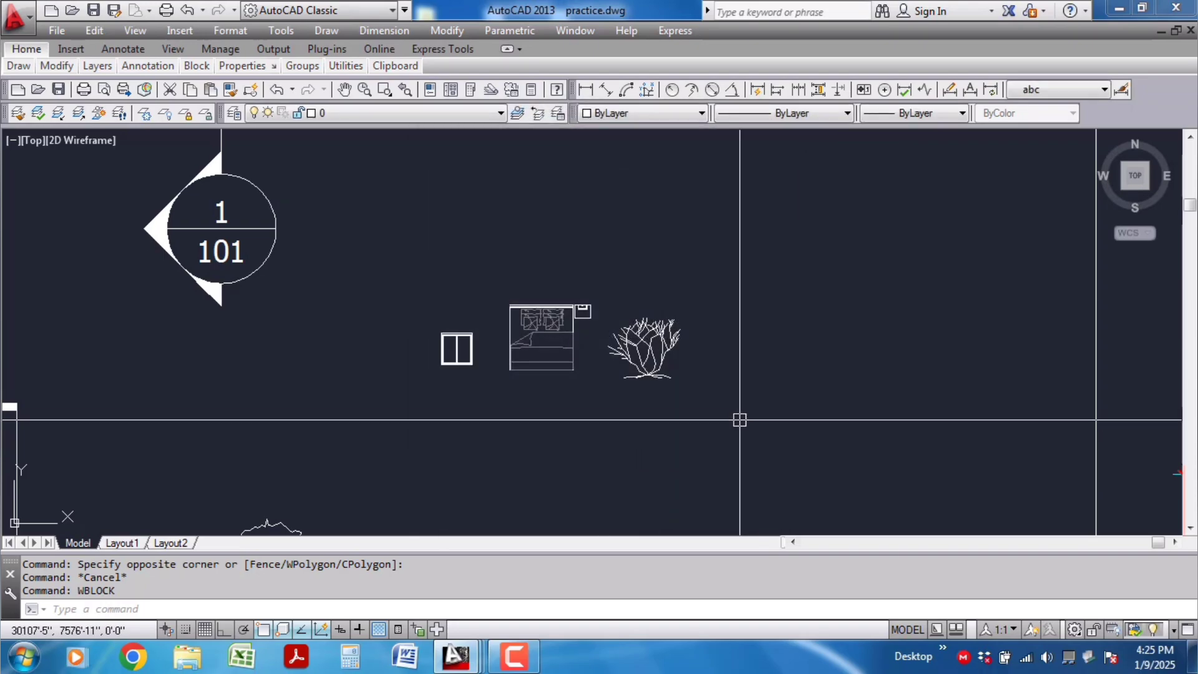
Step: Start WBLOCK, select the combined window, bed and shrub block, and choose Delete from drawing for it
text(WBLOck)
key(Return)
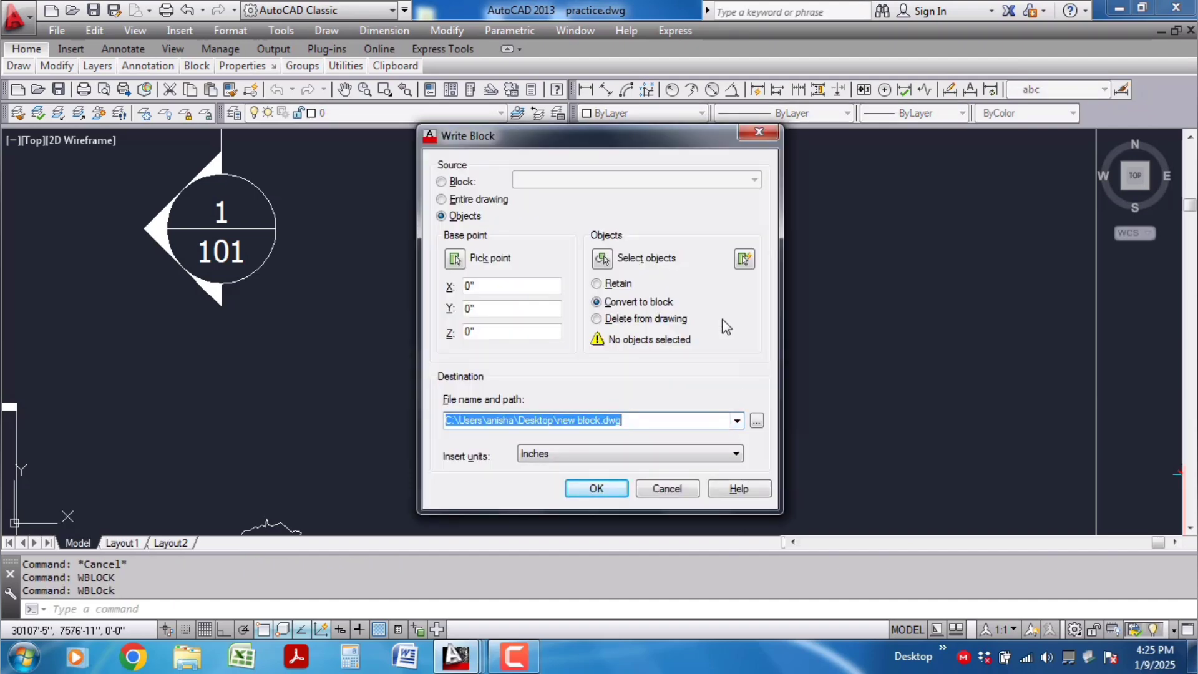
click(604, 265)
click(753, 241)
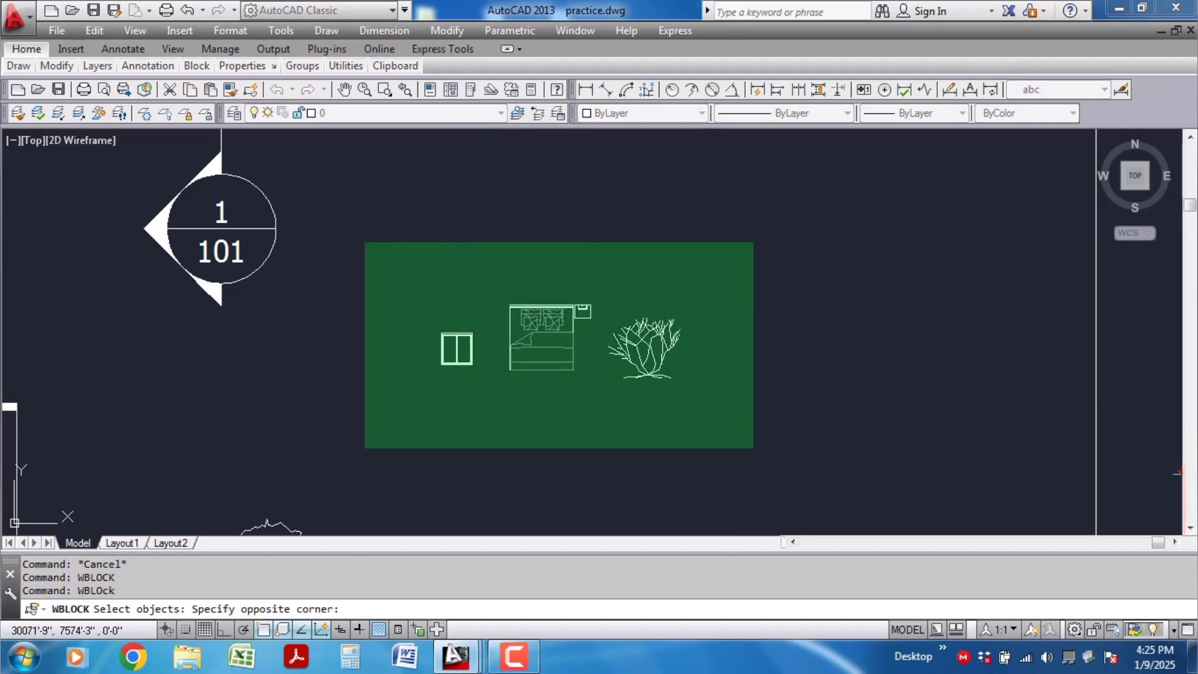
click(348, 454)
key(Return)
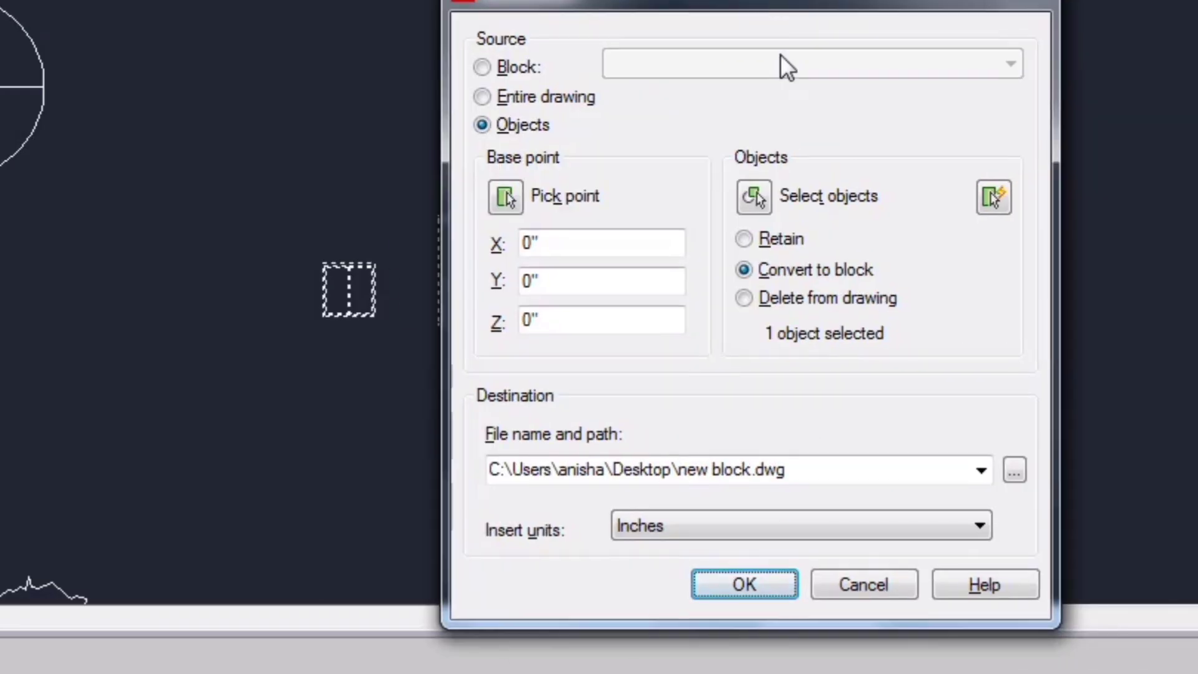
click(746, 298)
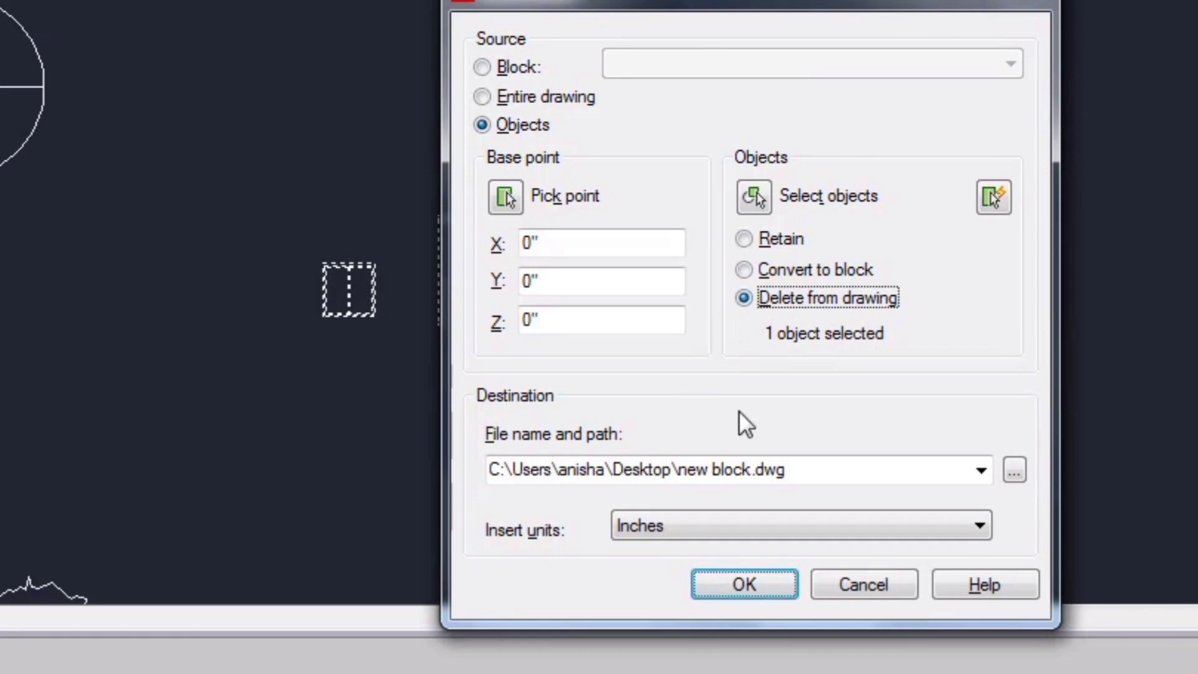
Step: Set the base point at the window's upper-left corner and write the selection to new w block.dwg on the desktop
click(515, 200)
scroll(399, 254, up, 2)
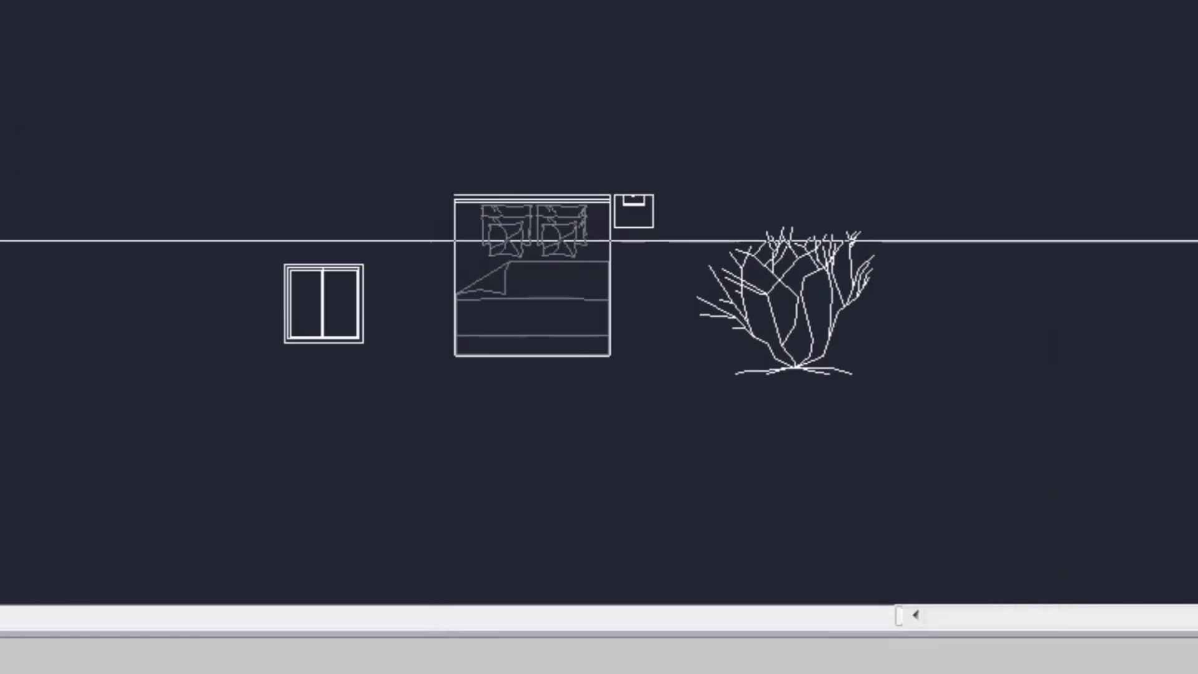
click(287, 262)
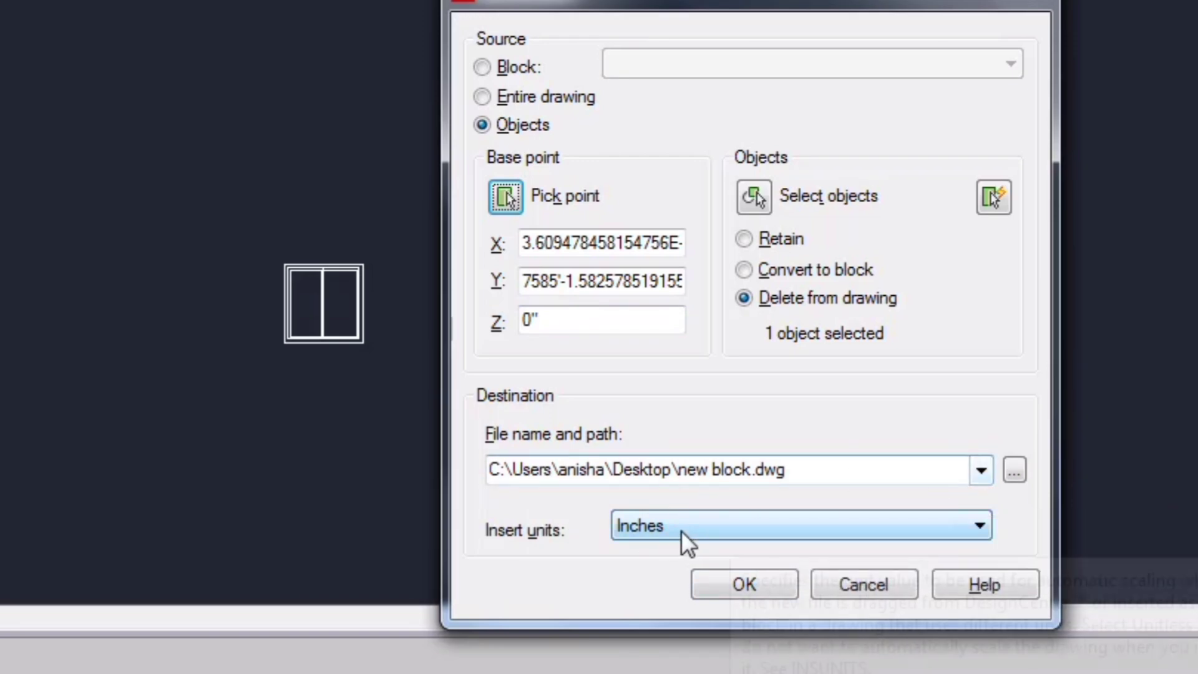
click(723, 478)
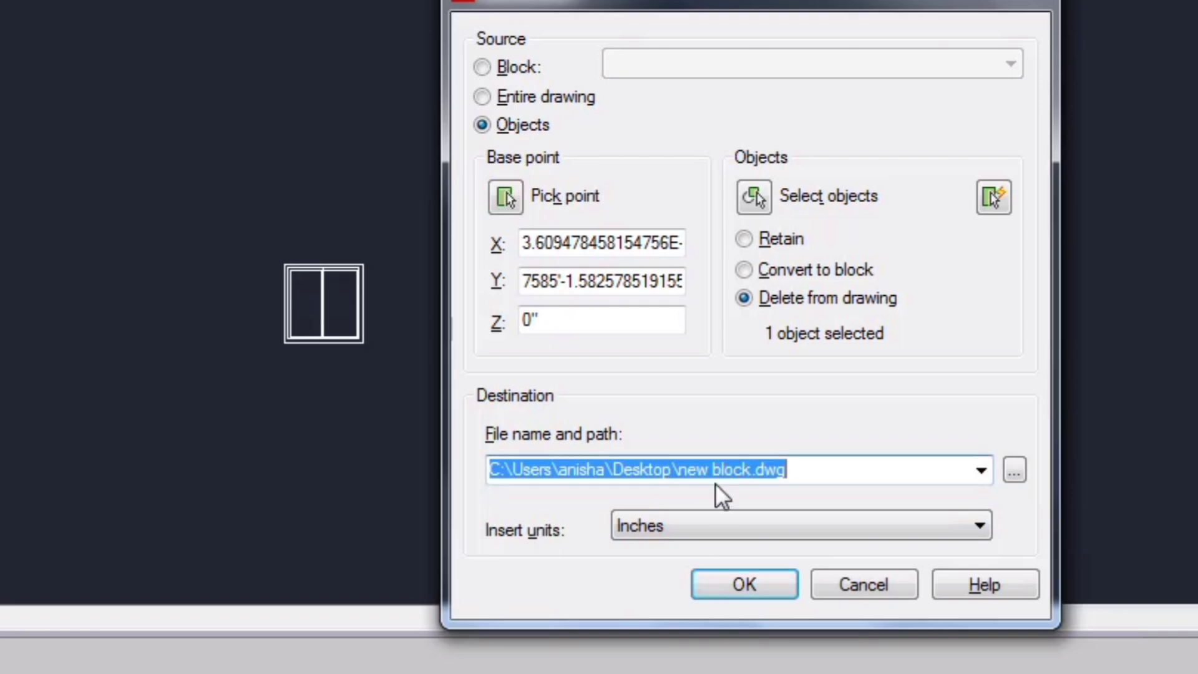
click(715, 480)
text(w)
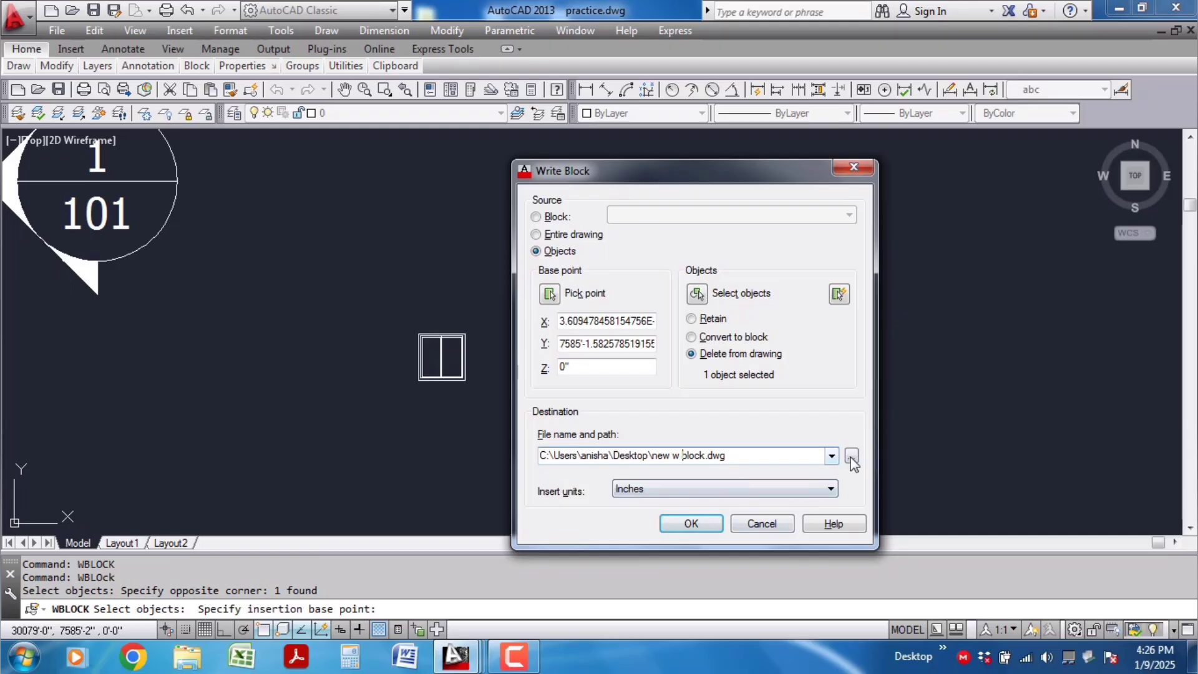
click(691, 524)
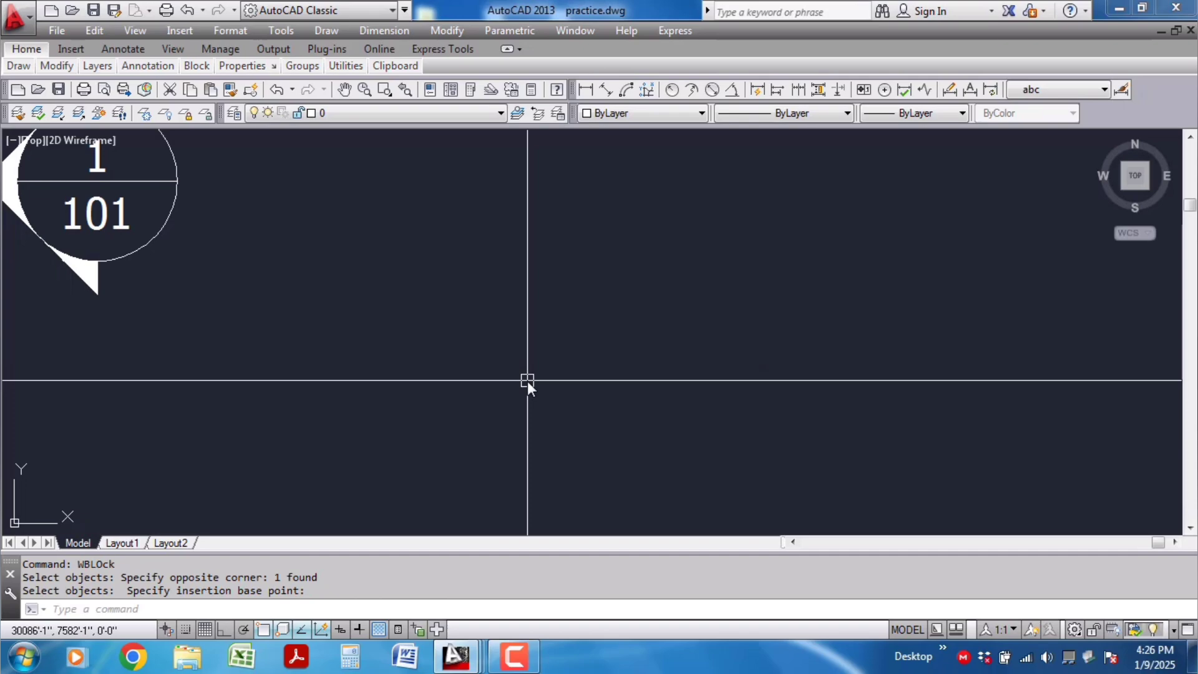
Step: Show the desktop and open new w block.dwg in a maximized window, continuing past the educational plot stamp notice
right_click(704, 666)
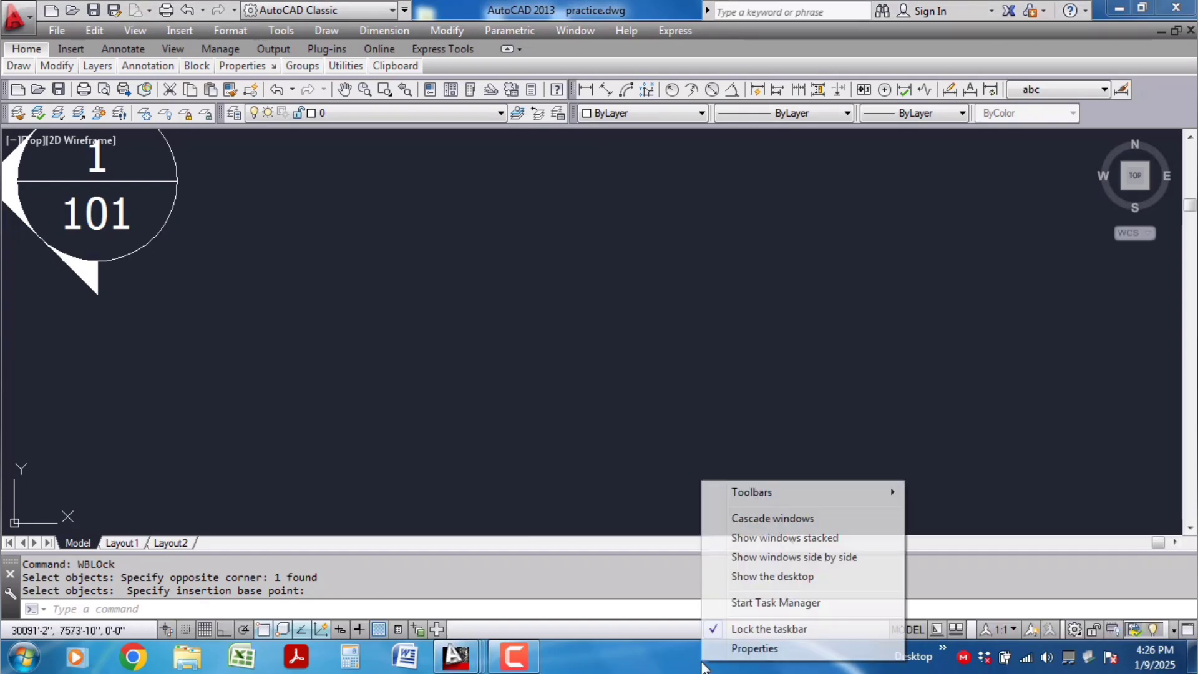
click(751, 577)
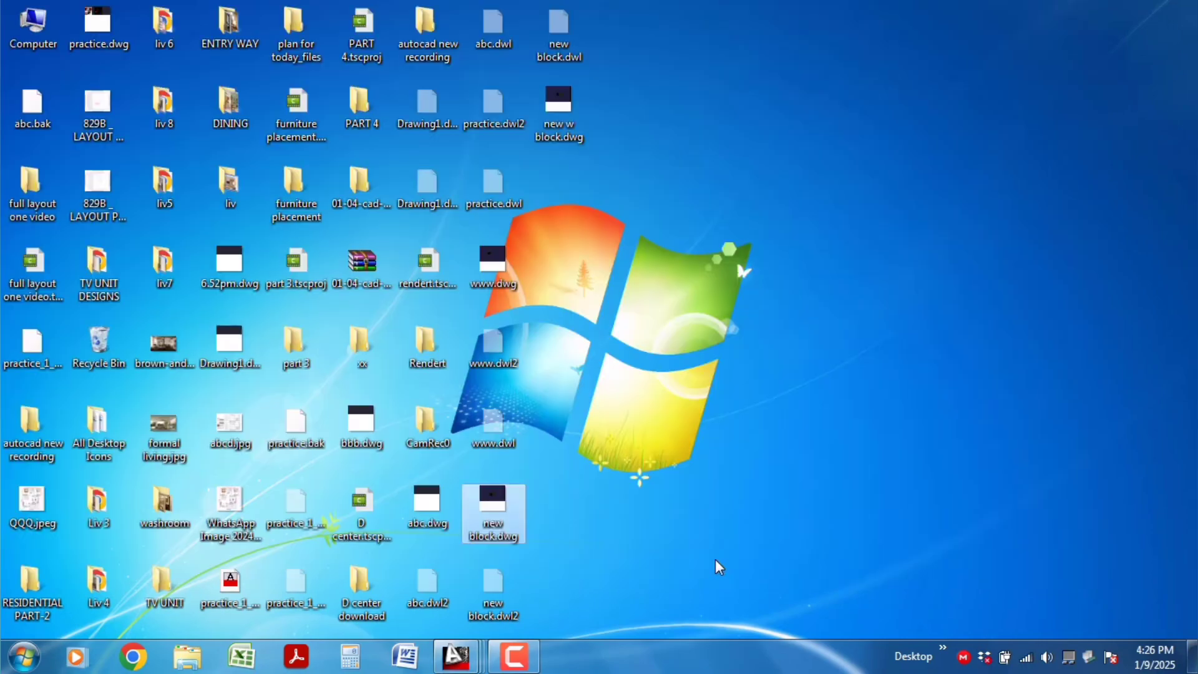
click(490, 614)
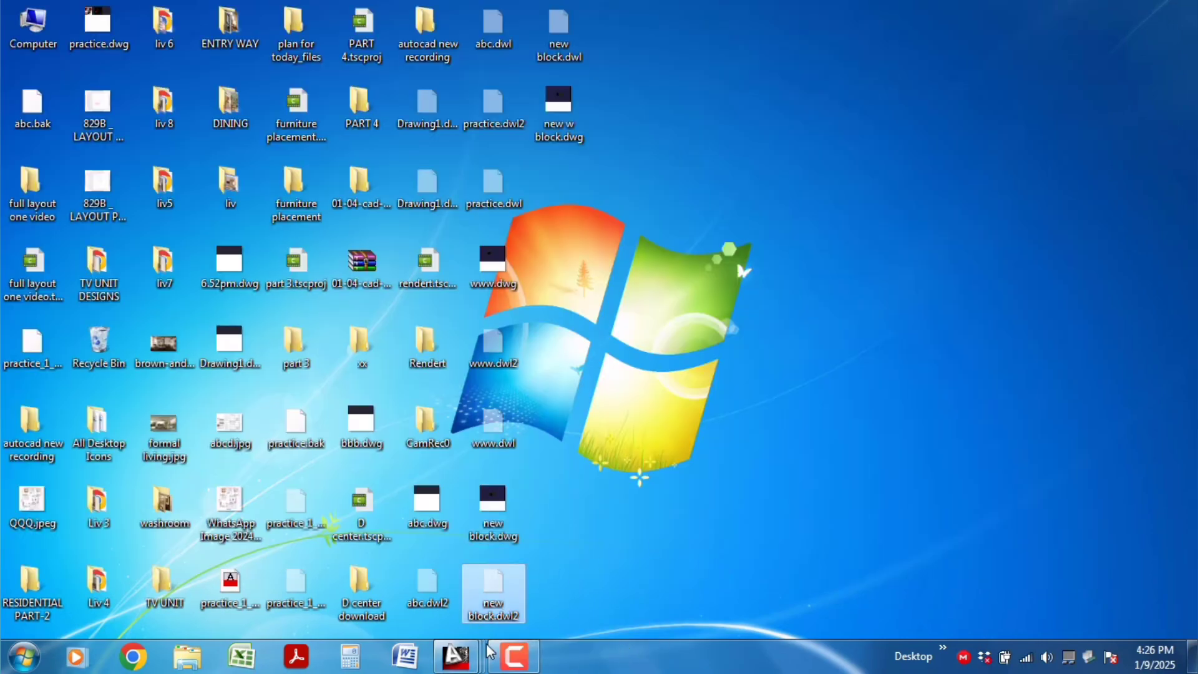
click(561, 110)
double_click(563, 110)
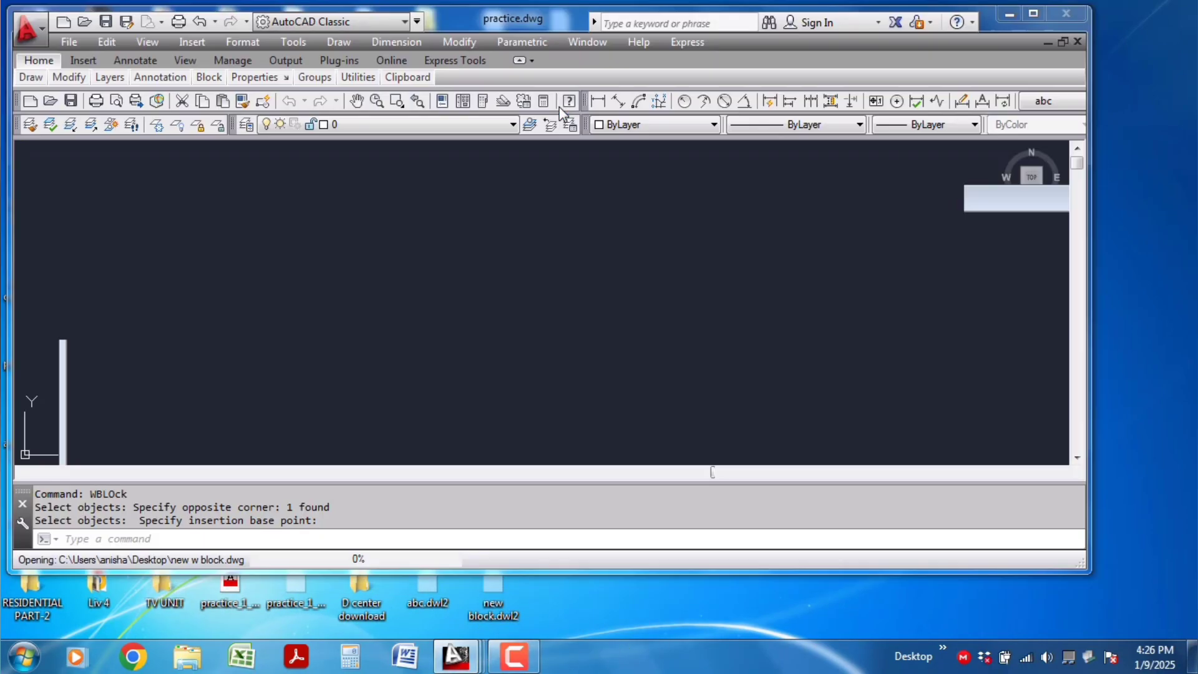
click(549, 334)
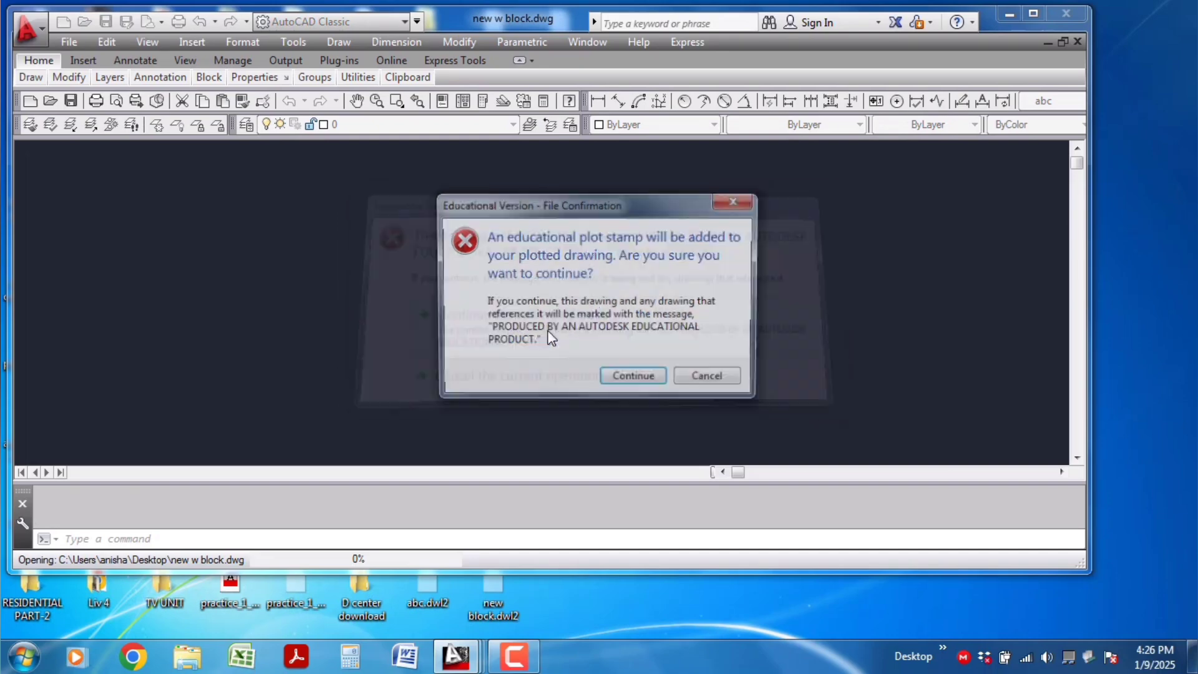
click(631, 377)
click(1038, 19)
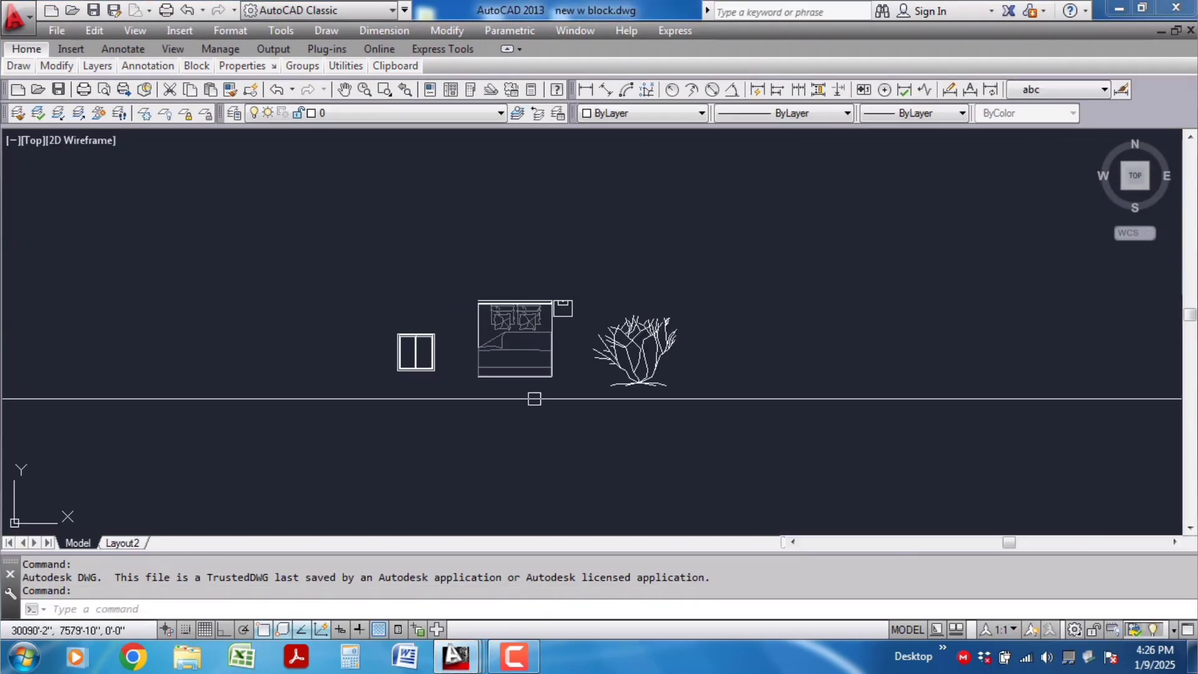
Step: Examine whether the window, bed and shrub in new w block.dwg select as one block, leaving nothing selected
click(552, 354)
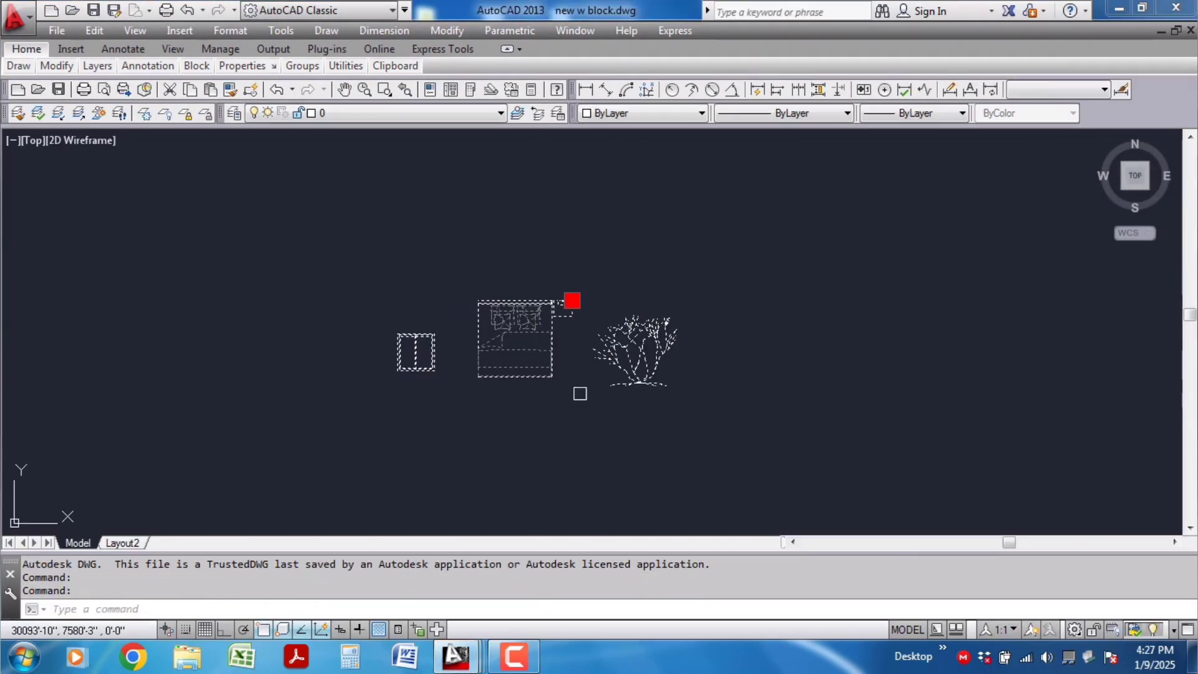
key(Escape)
click(640, 359)
key(Escape)
click(665, 329)
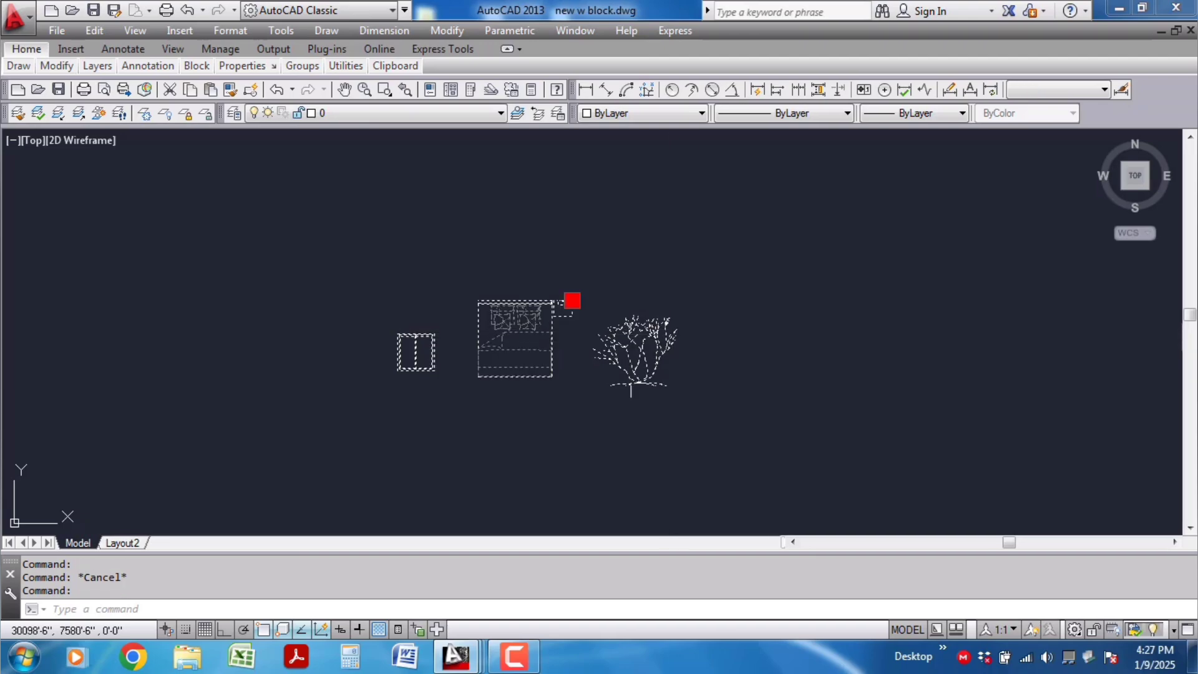
key(Escape)
click(655, 337)
key(Escape)
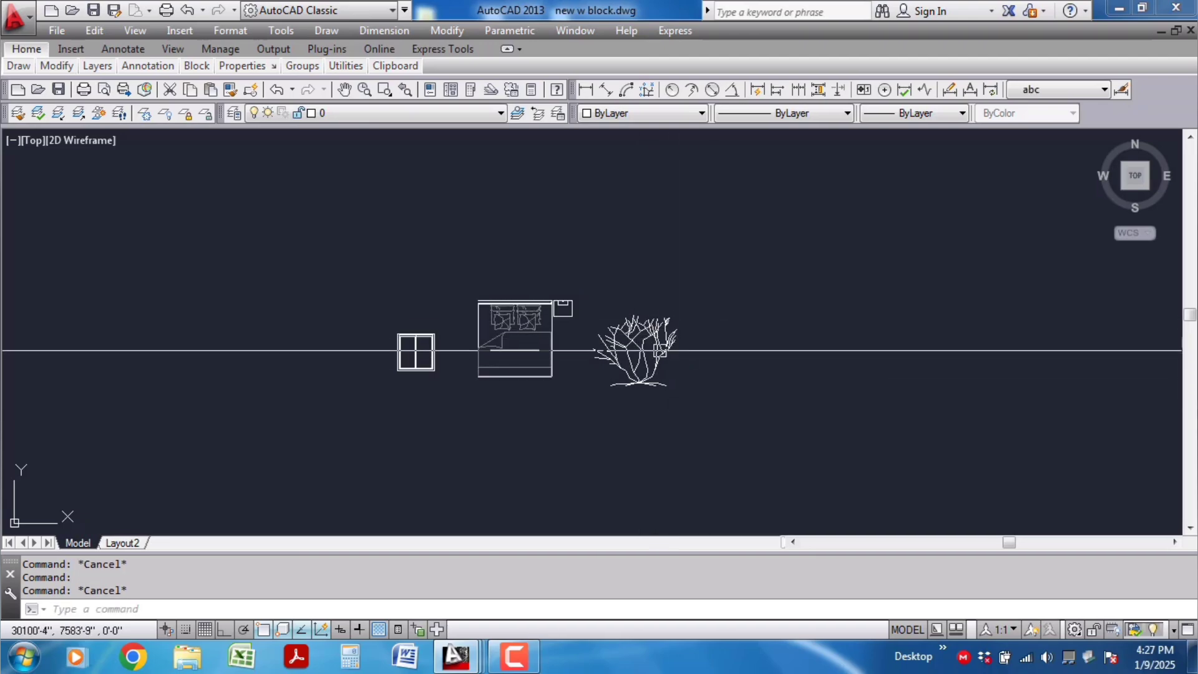
click(671, 345)
key(Escape)
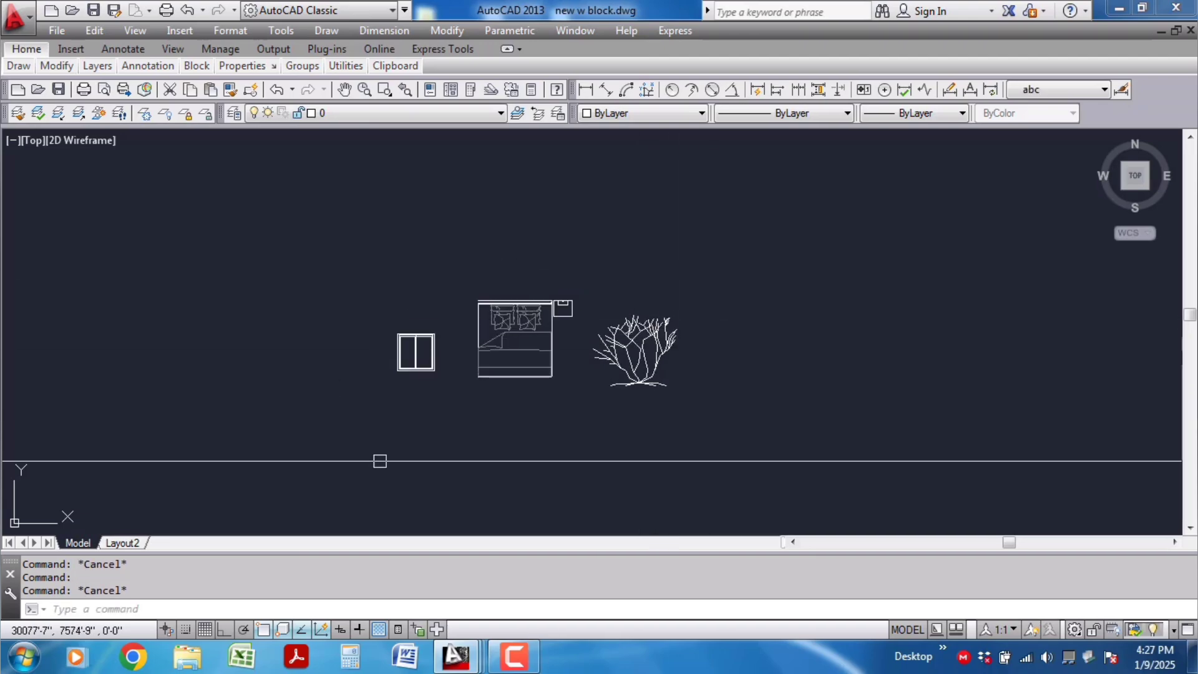
click(619, 332)
key(Escape)
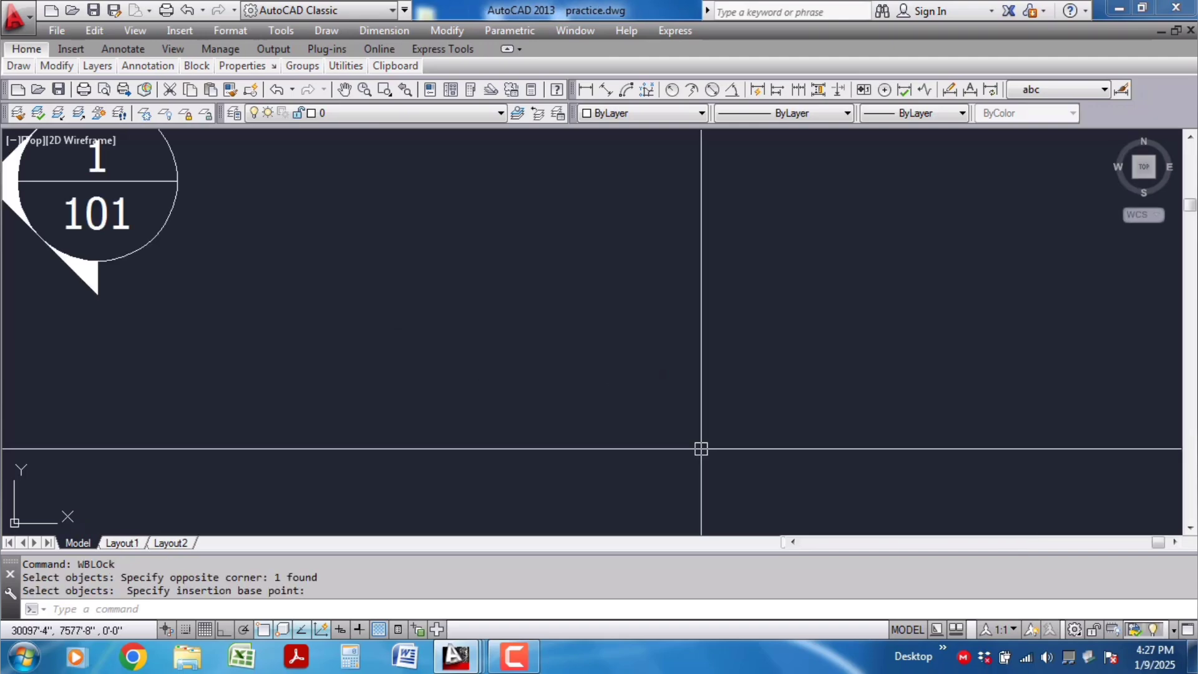
Step: Look over the furniture, tree symbols and floor plans remaining in practice.dwg
scroll(701, 448, down, 6)
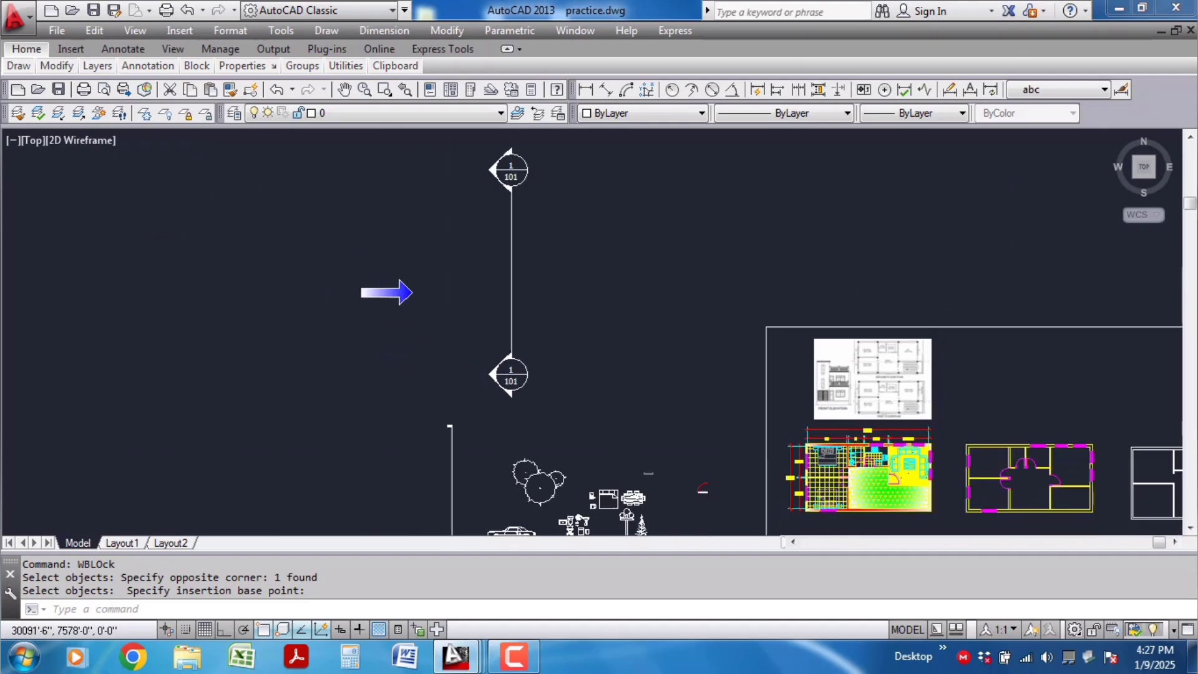
scroll(611, 419, down, 1)
middle_drag(496, 345, 328, 223)
scroll(512, 401, up, 2)
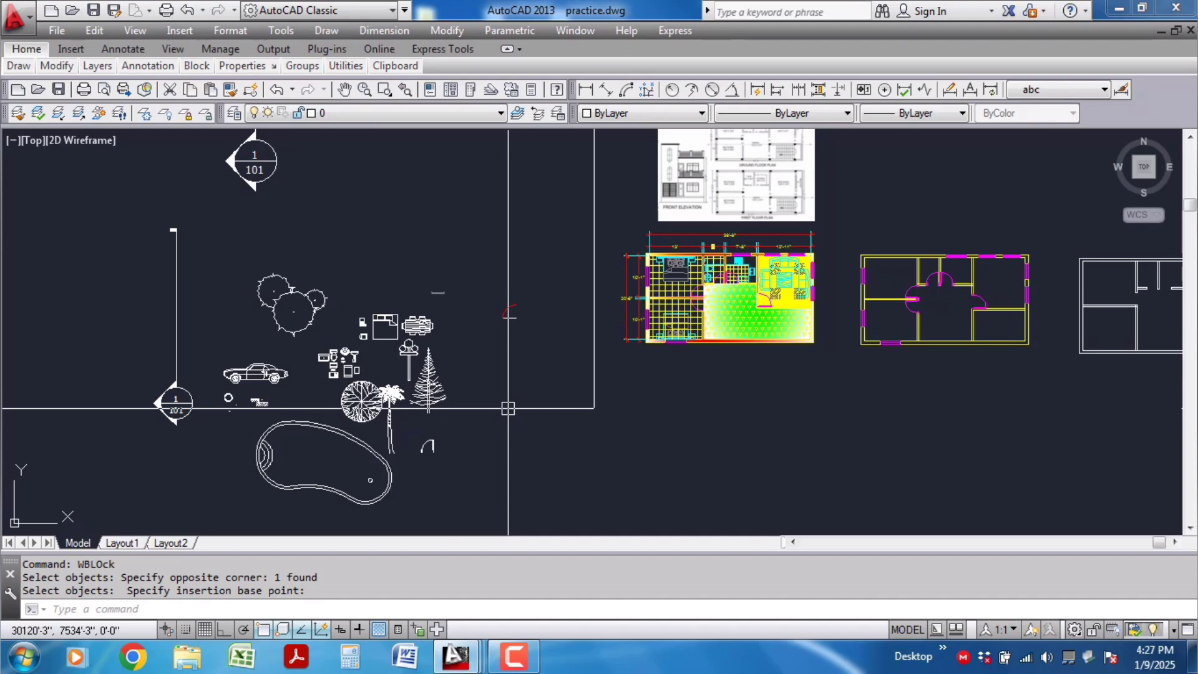
scroll(423, 407, down, 3)
scroll(415, 409, up, 3)
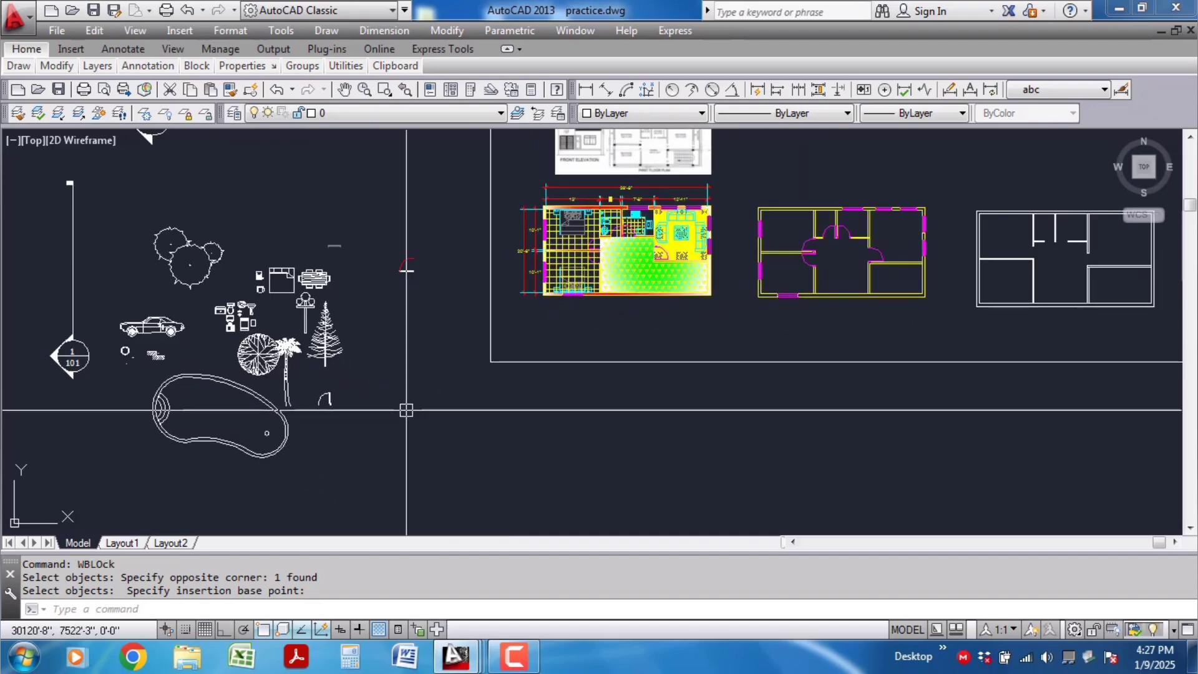
scroll(407, 409, down, 2)
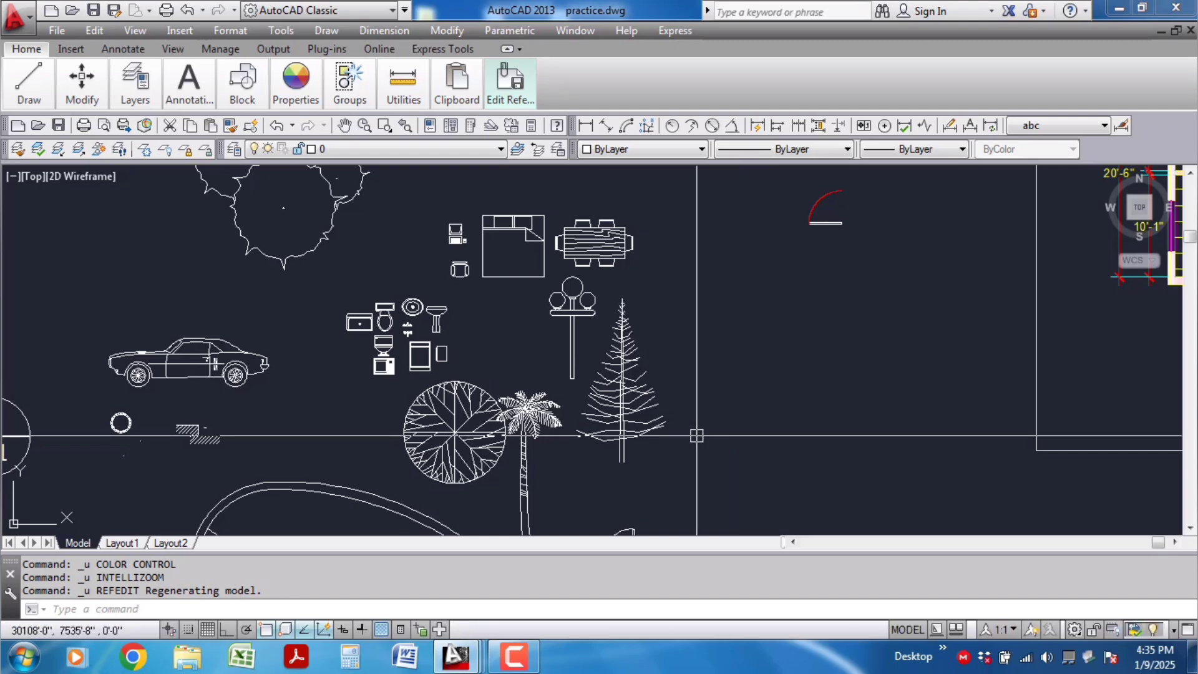
Step: Open the Dining Set - 36 x 72 in block in the Block Editor to view it, and close the editor without changes
scroll(627, 302, up, 5)
middle_drag(578, 262, 588, 419)
scroll(588, 418, down, 1)
click(542, 346)
key(Escape)
scroll(559, 329, up, 1)
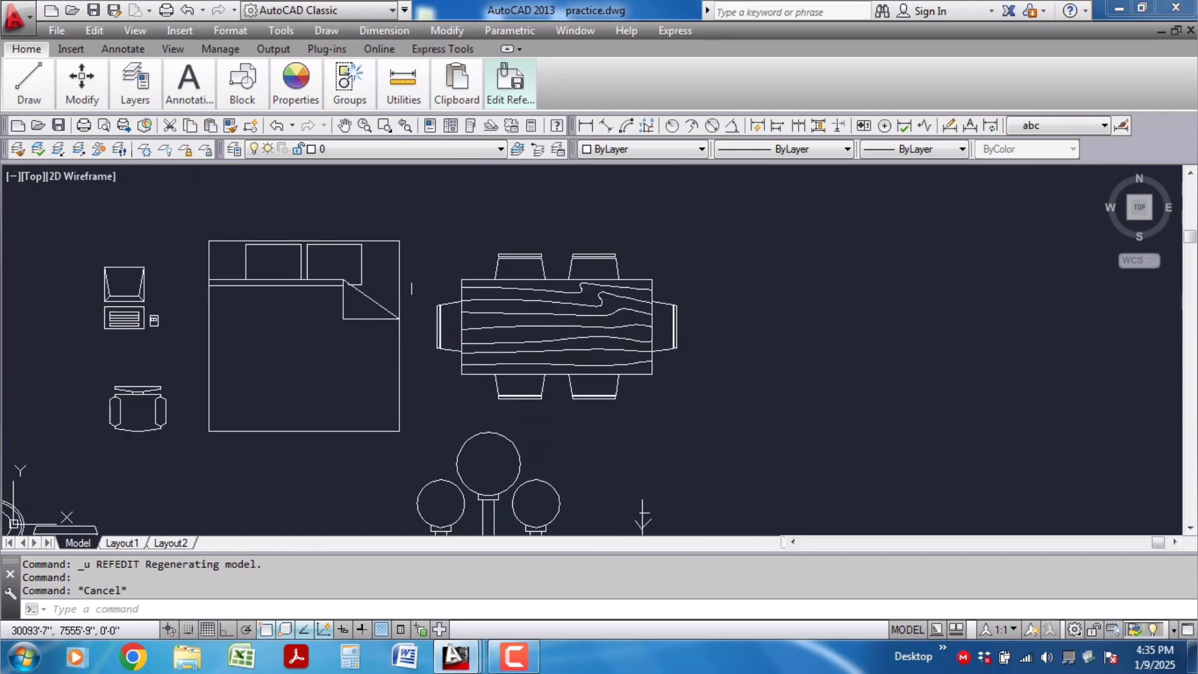
double_click(556, 310)
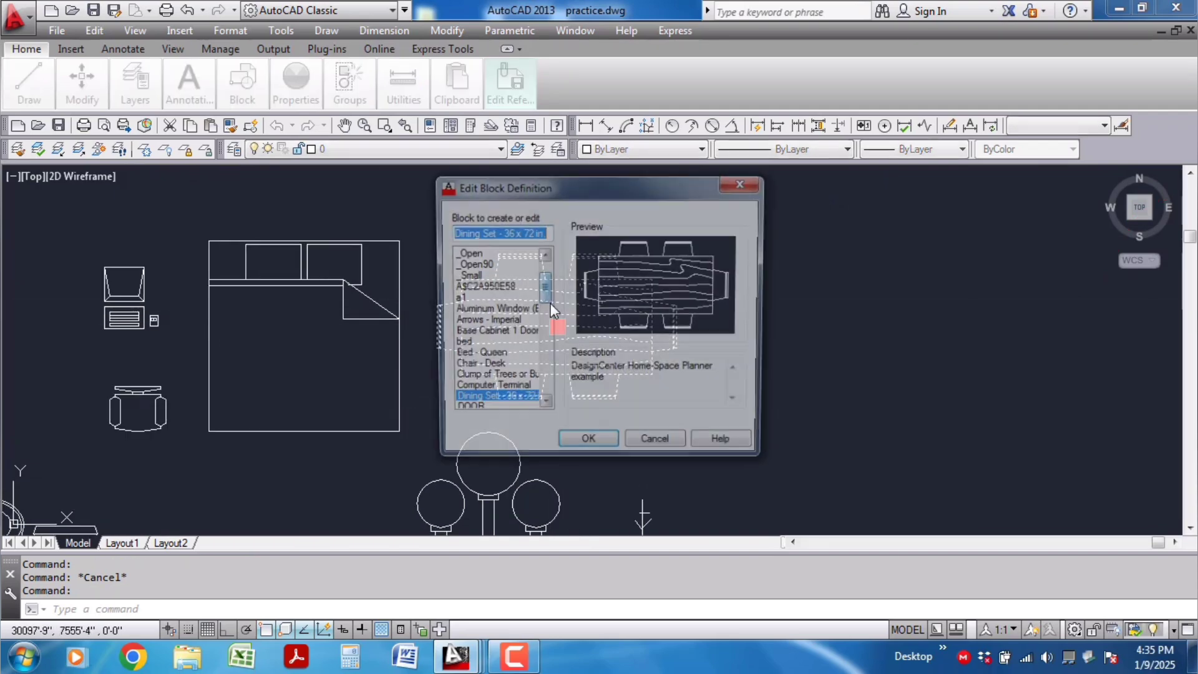
click(587, 447)
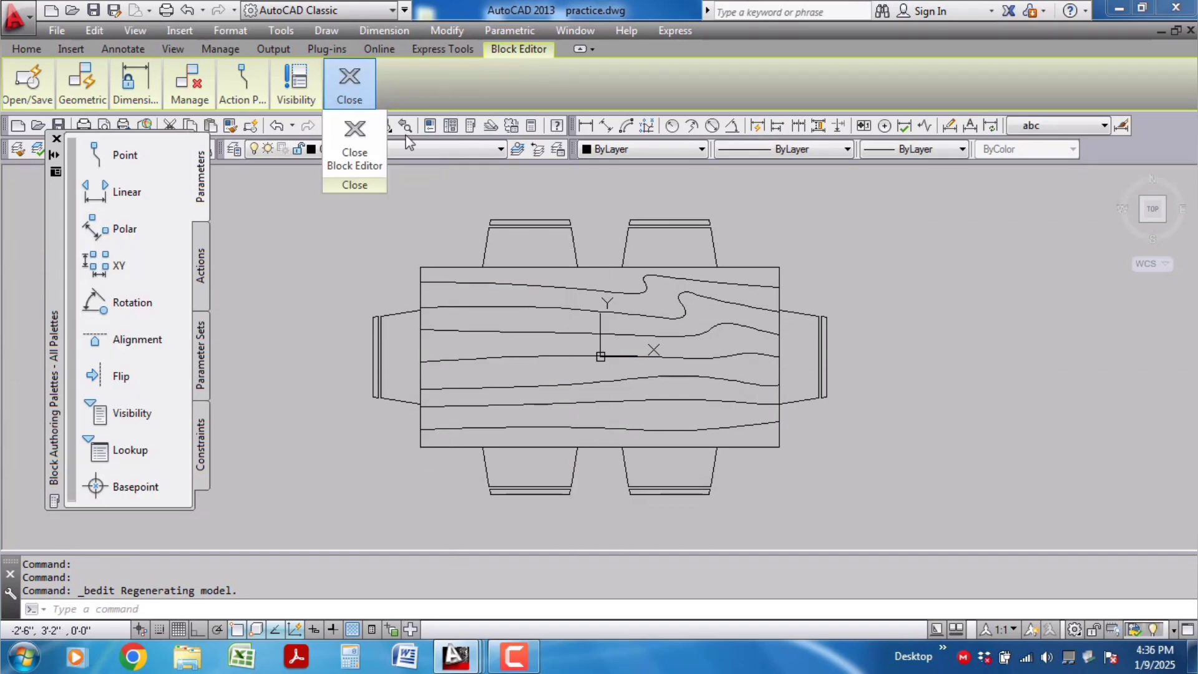
click(360, 103)
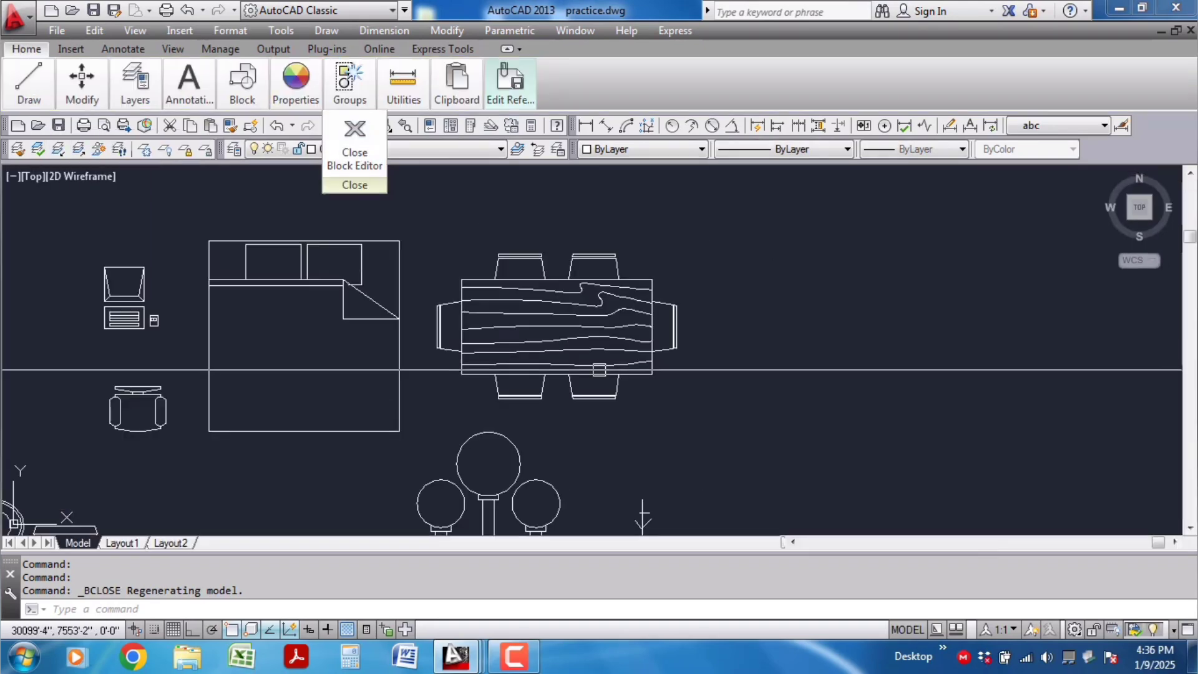
Step: Combine the computer terminal, desk chair, bed and dining set into a block named h, based at the bed's upper-right corner
middle_drag(427, 383, 551, 366)
scroll(551, 366, up, 2)
click(661, 249)
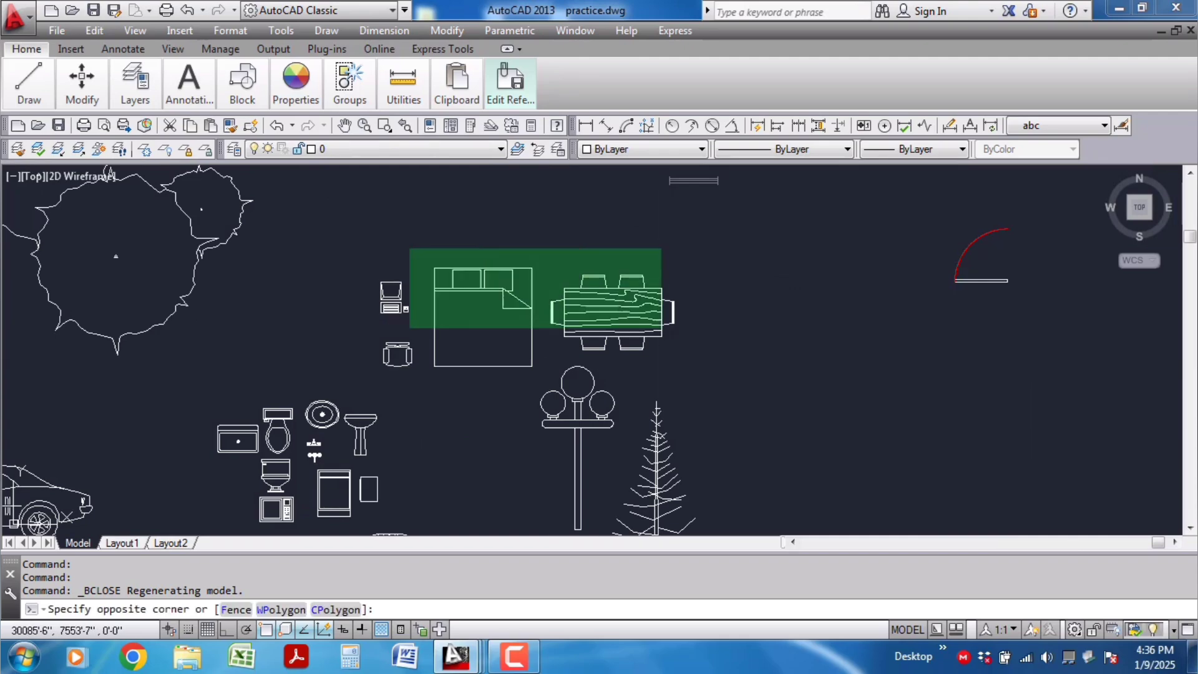
click(331, 329)
scroll(701, 347, up, 3)
click(682, 244)
click(268, 372)
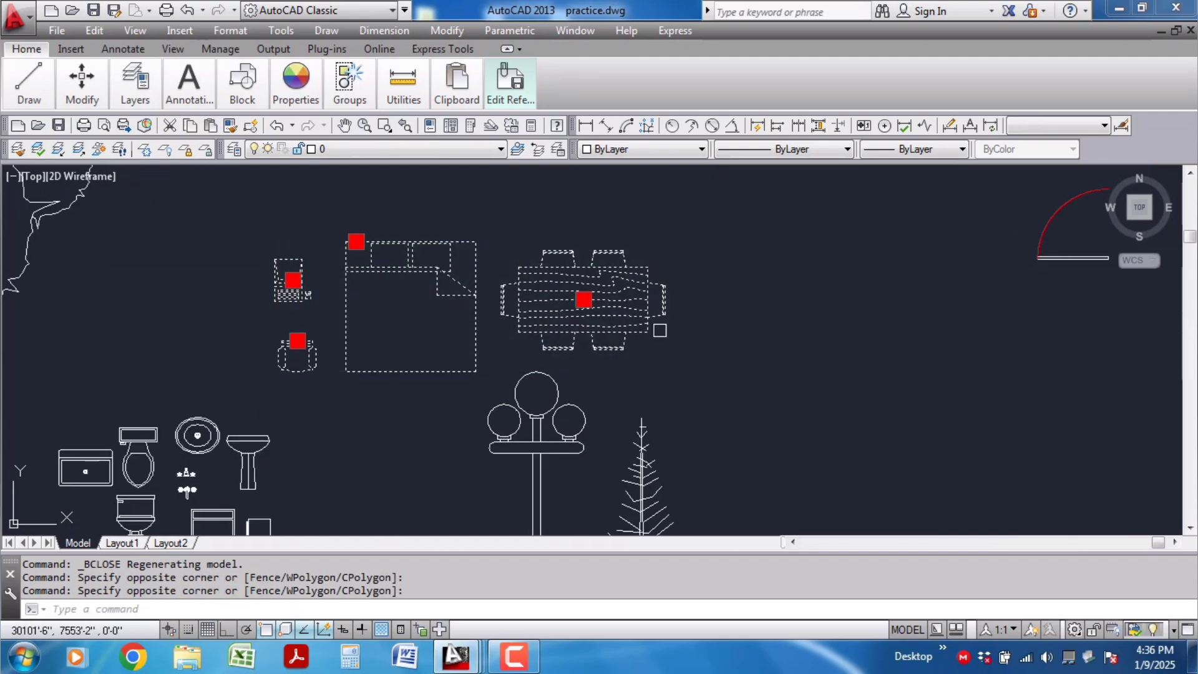
click(707, 345)
click(253, 243)
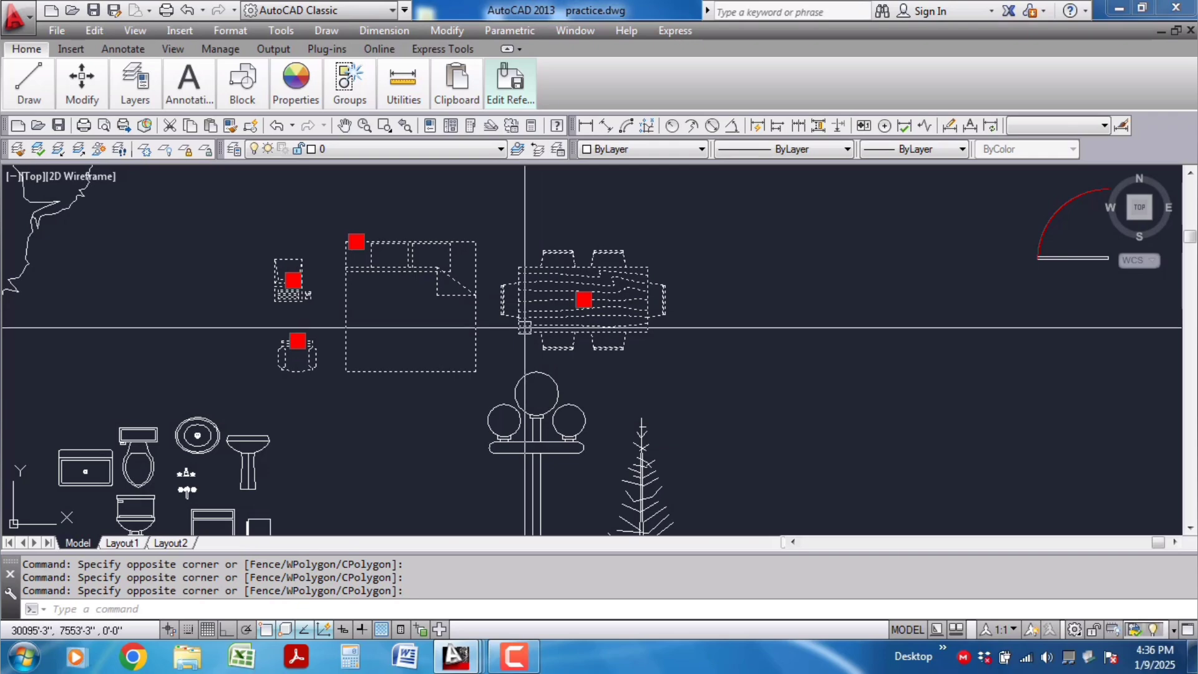
text(b)
key(Return)
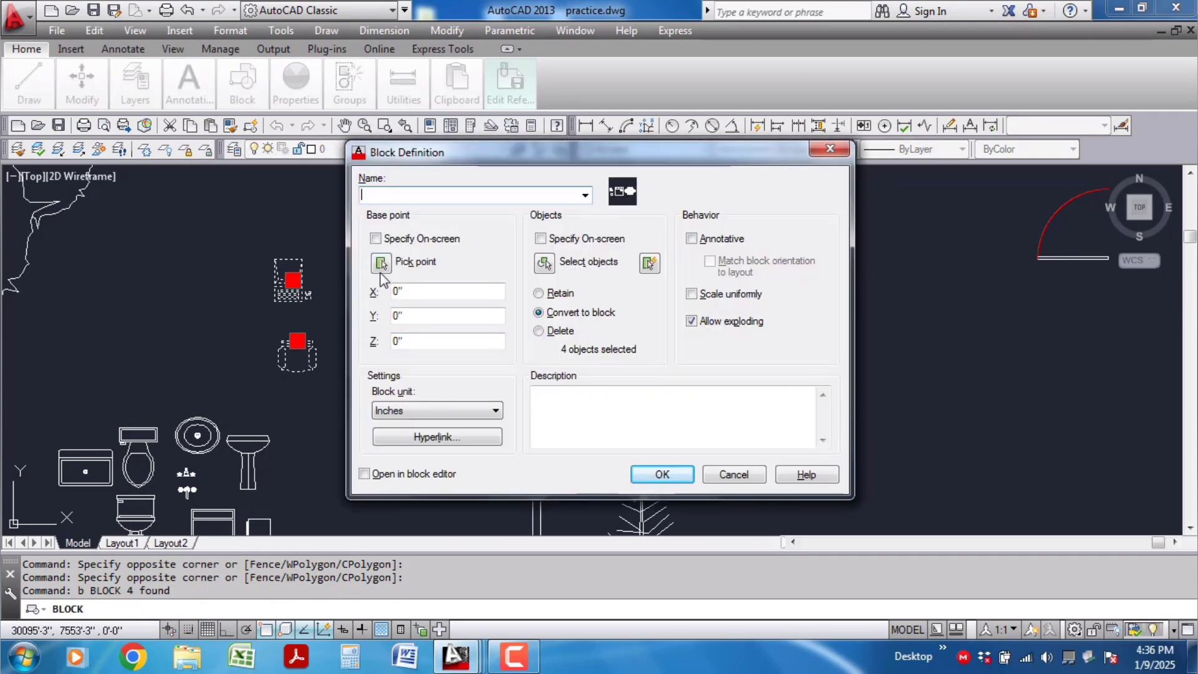
click(382, 263)
click(451, 251)
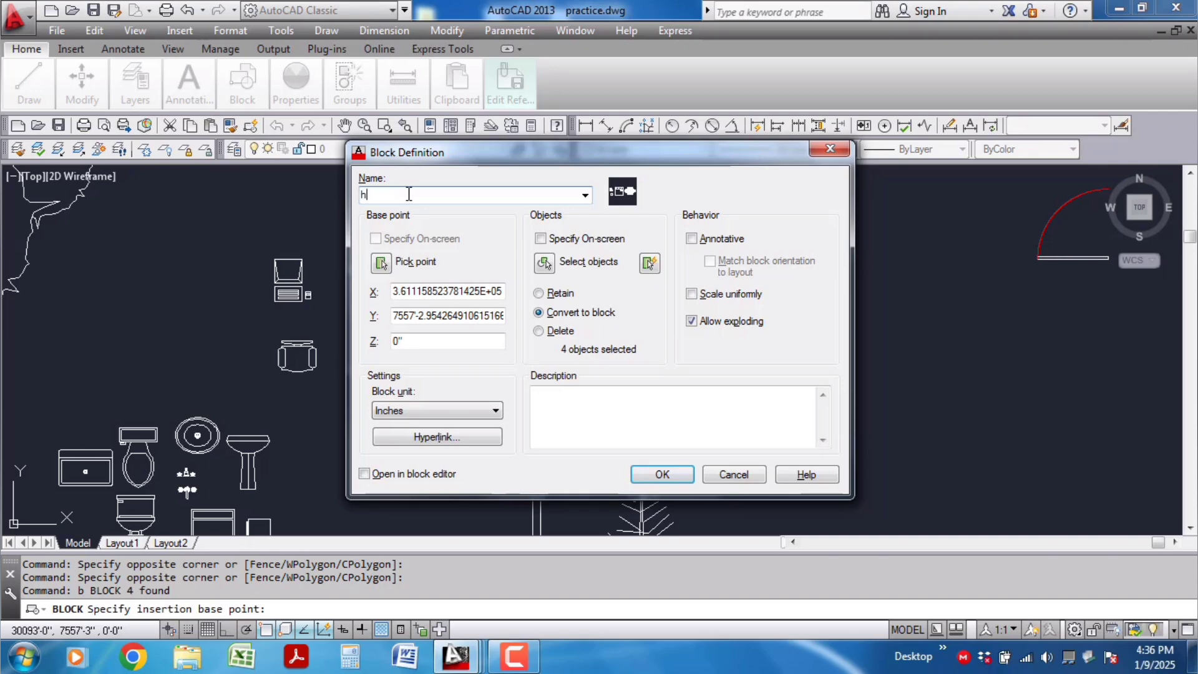
click(662, 474)
Step: Check the combined furniture block by selecting it at the bed and the desk chair, leaving nothing selected
click(475, 242)
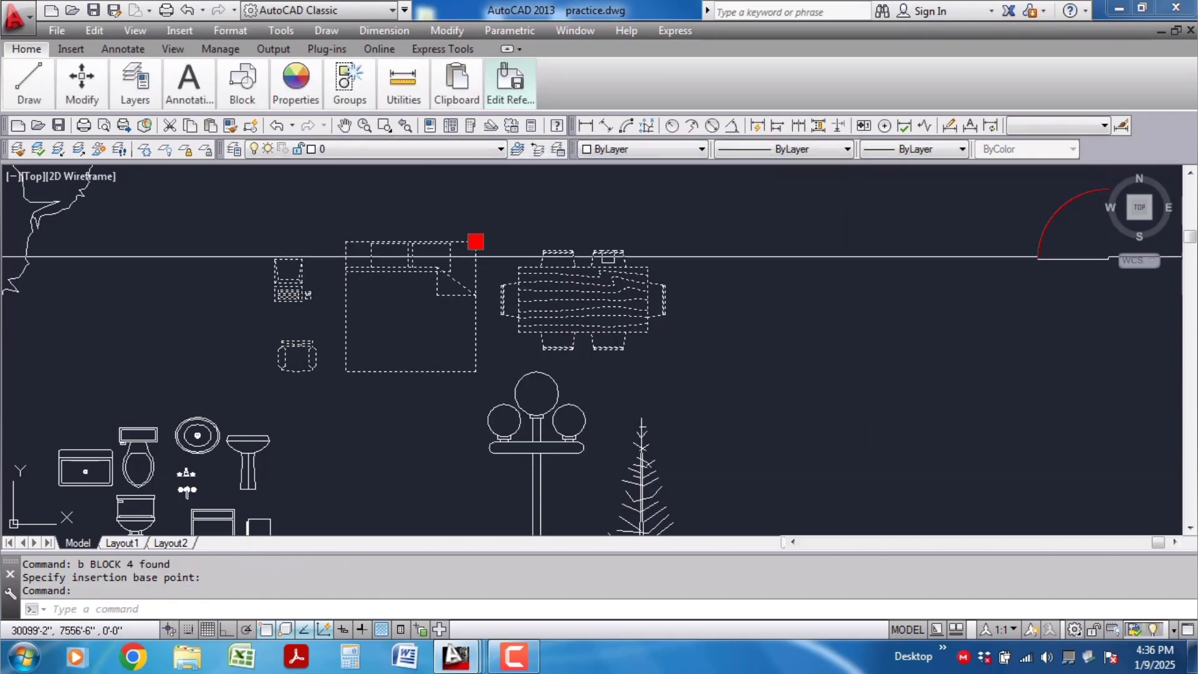
key(Escape)
scroll(585, 287, up, 1)
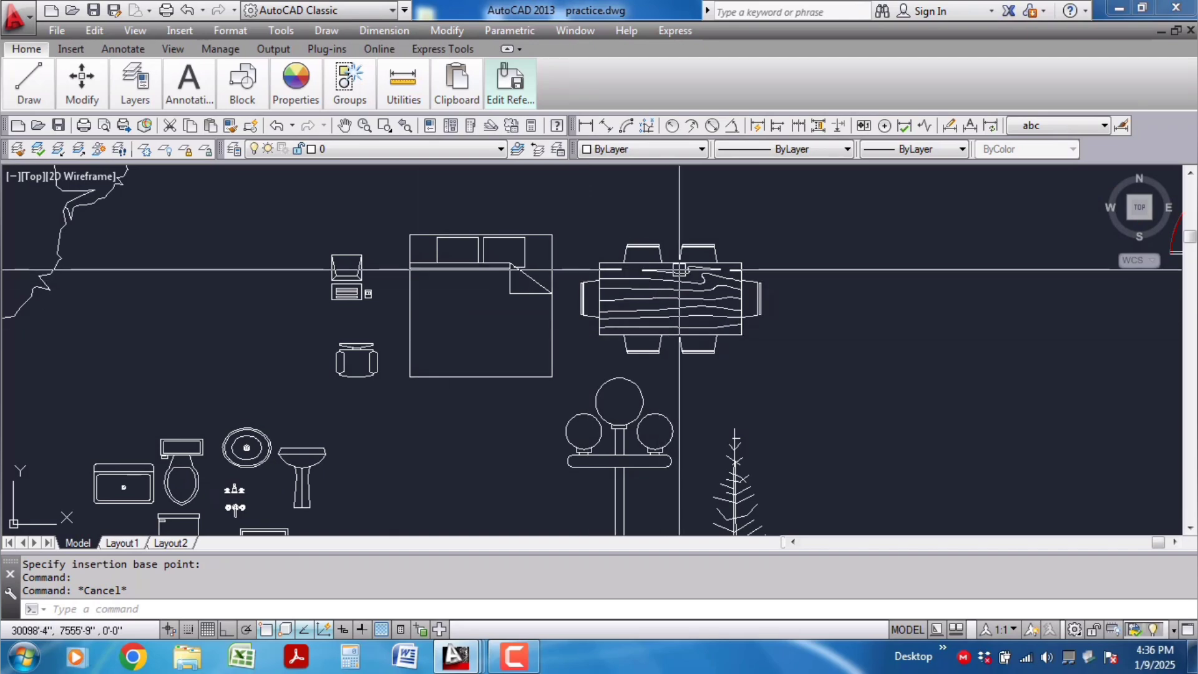
click(365, 344)
key(Escape)
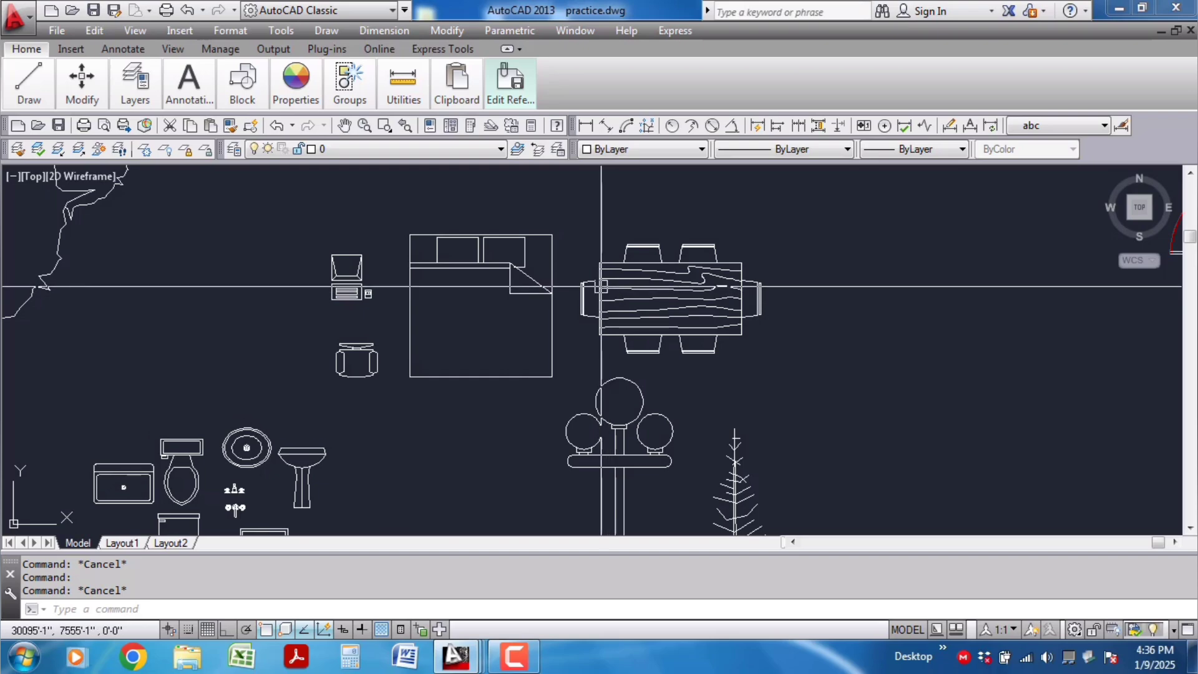
Step: Open the combined furniture block h in the Block Editor
mouse_move(601, 287)
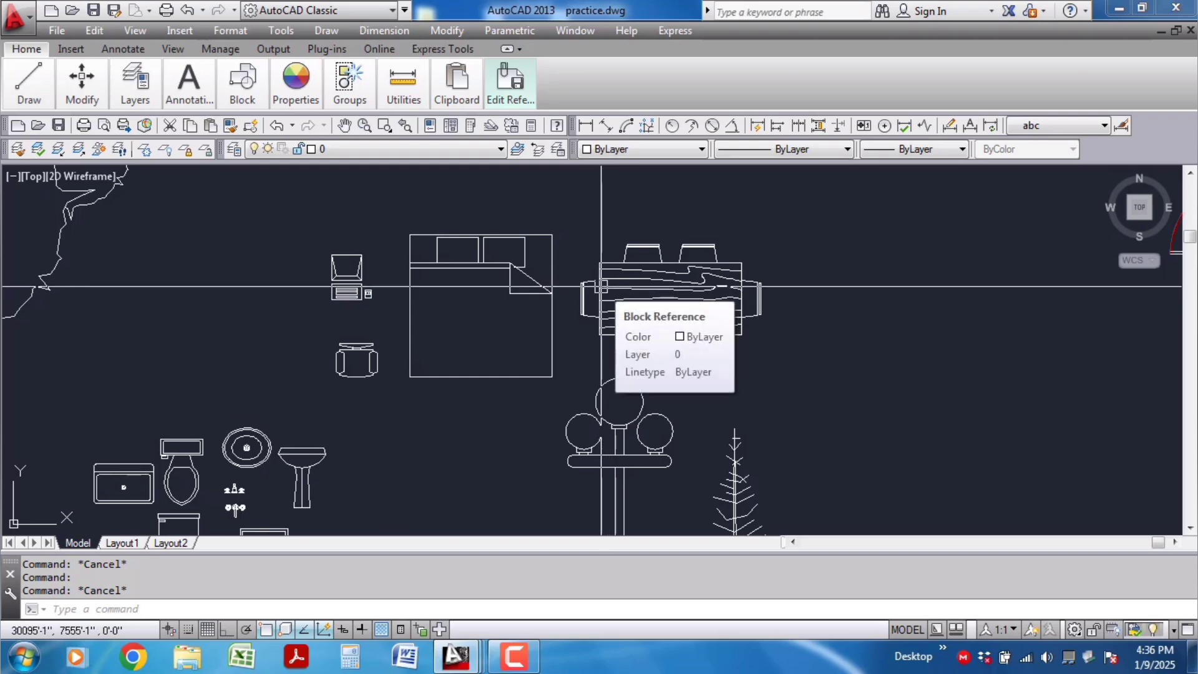
text(be)
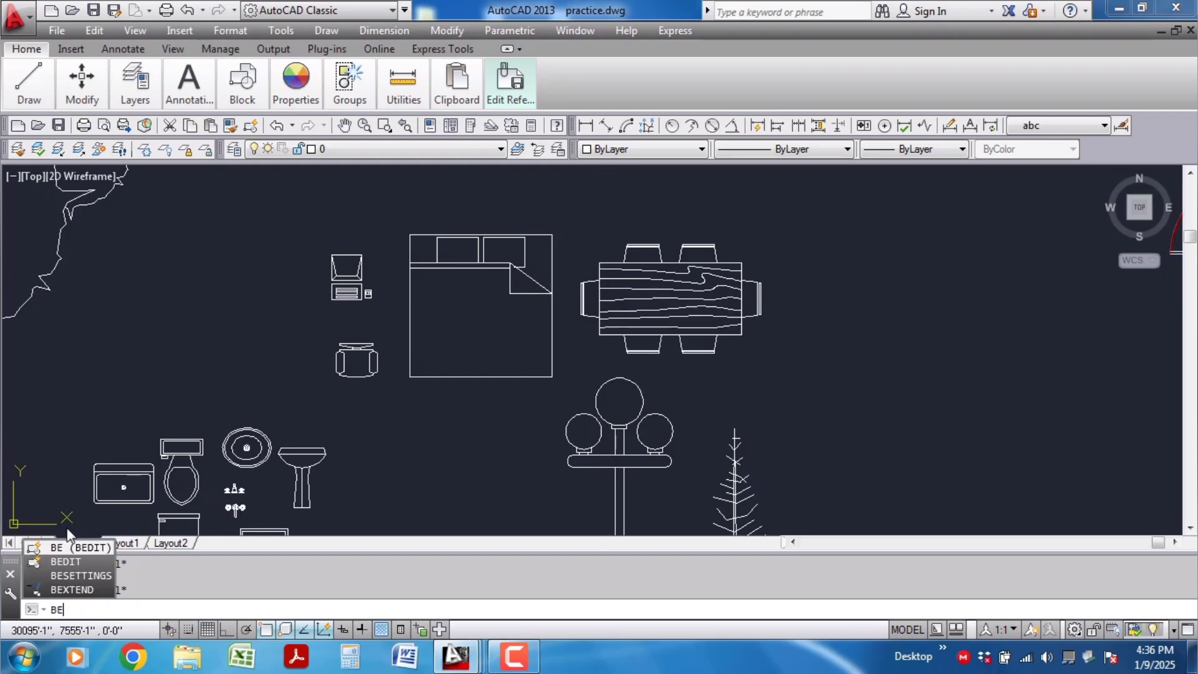
key(Return)
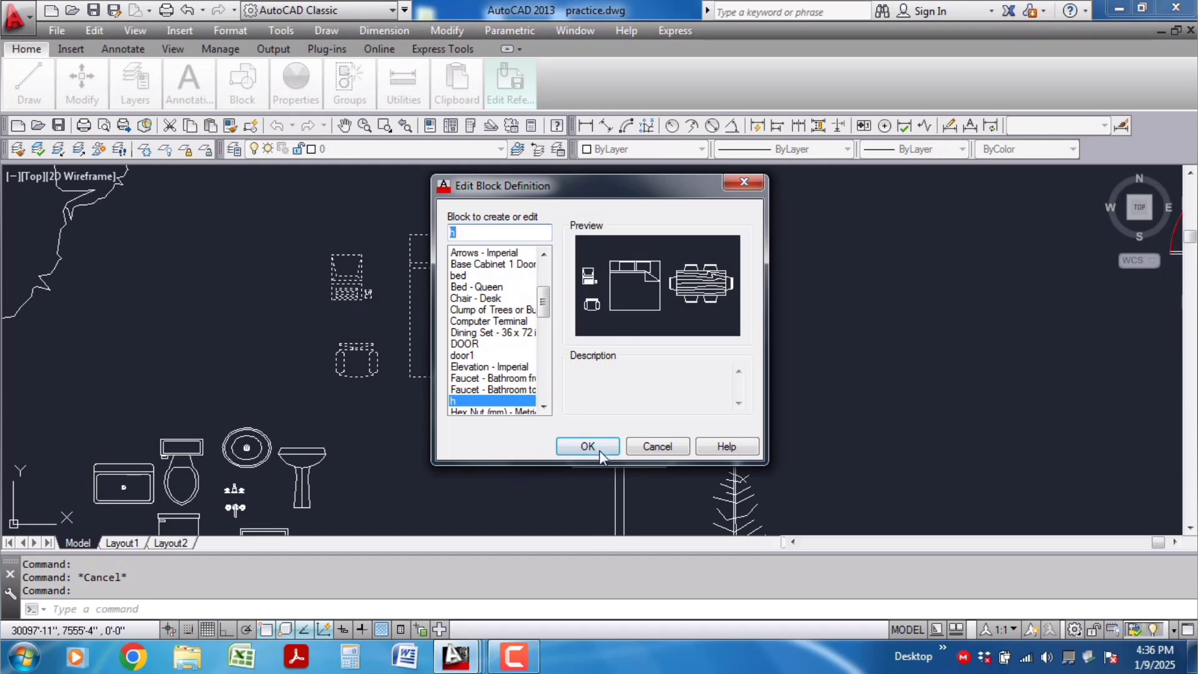
click(586, 447)
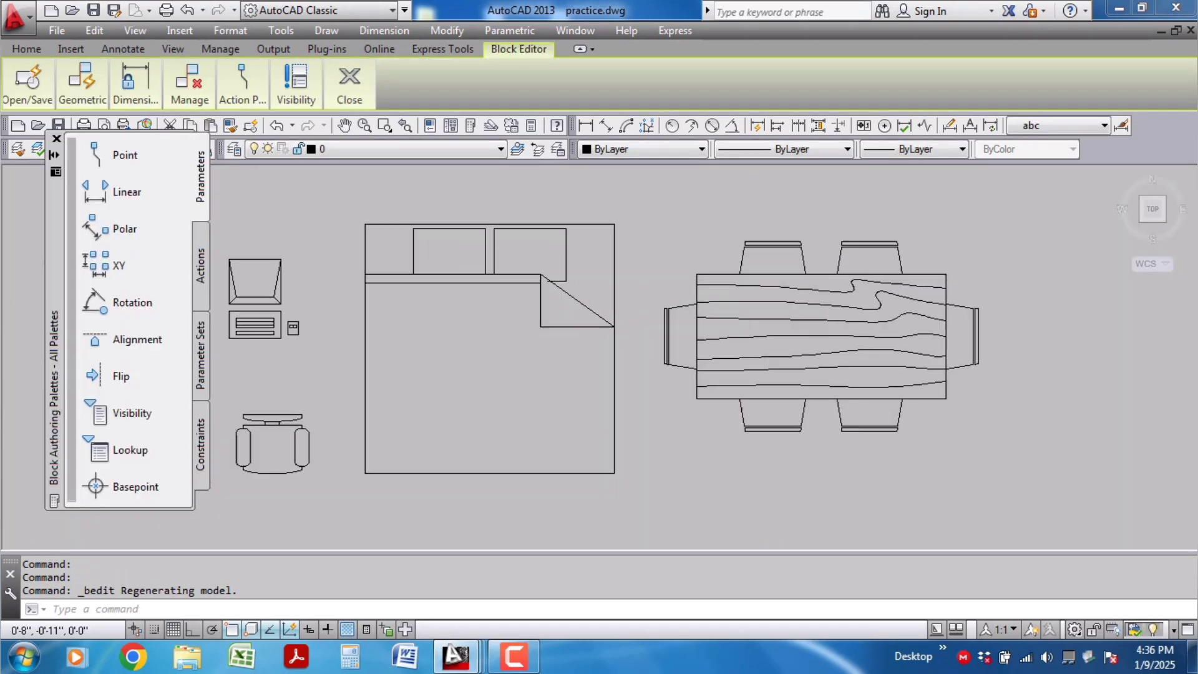
Step: Test-select the nested furniture in block h, and try to open the nested bed for editing, cancelling at the unsaved-changes prompt
click(579, 280)
key(Escape)
click(382, 278)
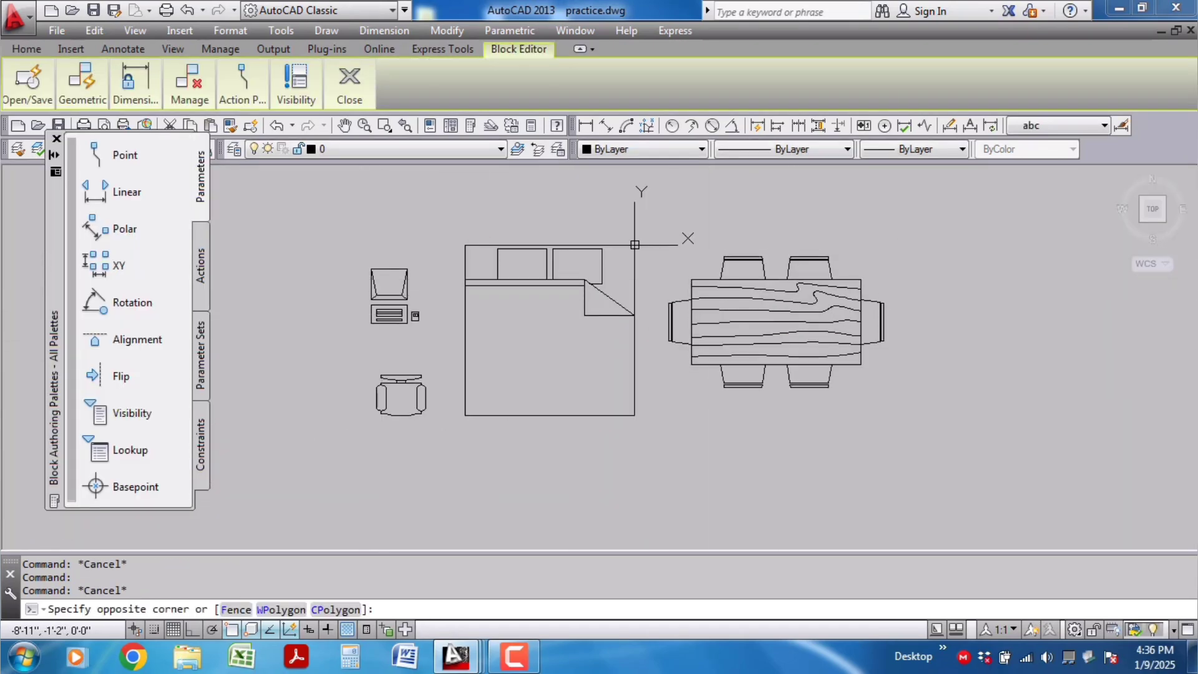
click(365, 353)
key(Escape)
click(402, 389)
scroll(469, 408, up, 2)
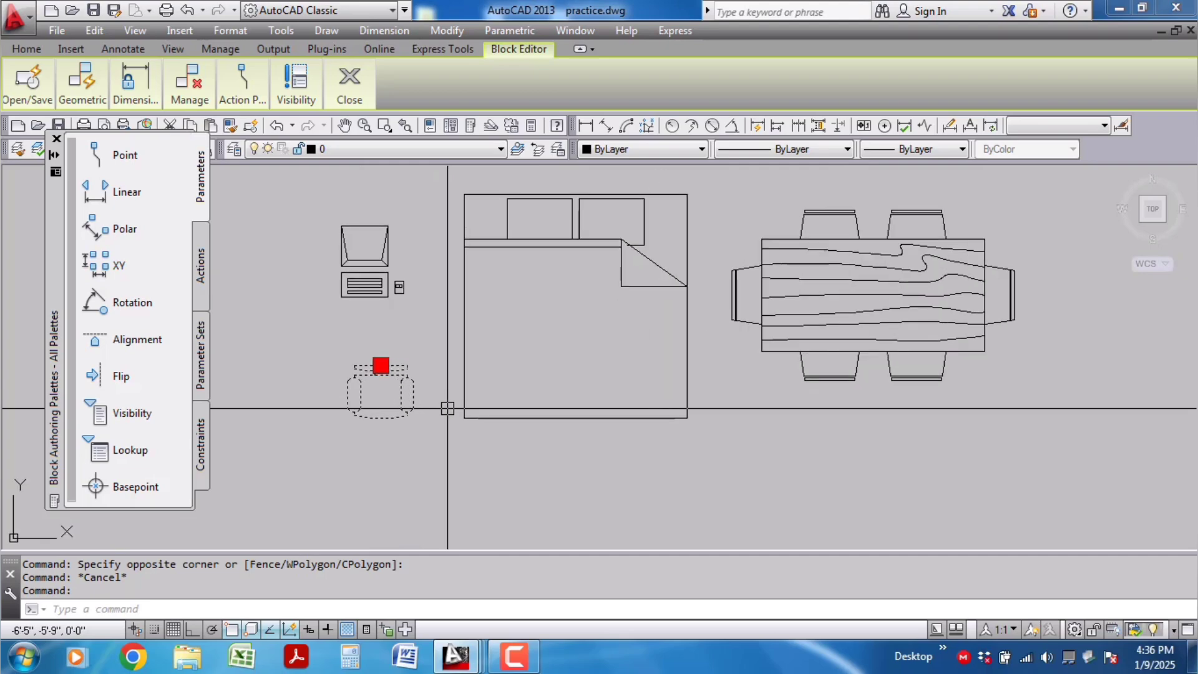
key(Escape)
scroll(537, 356, up, 1)
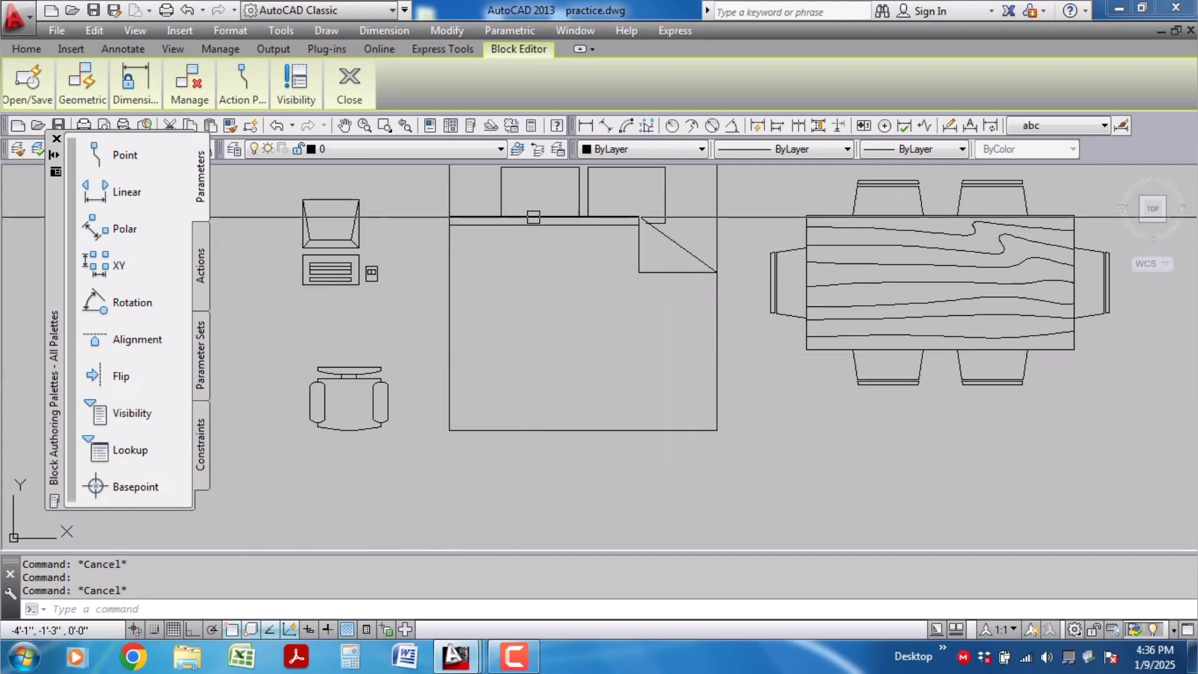
double_click(534, 217)
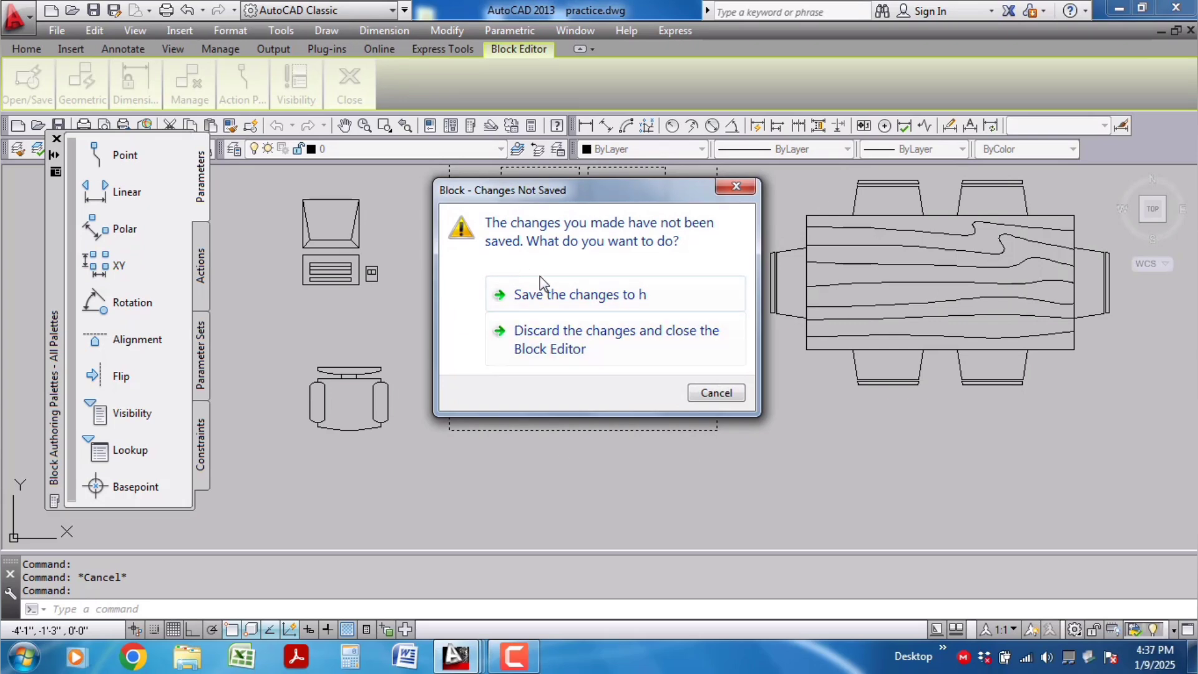
click(703, 395)
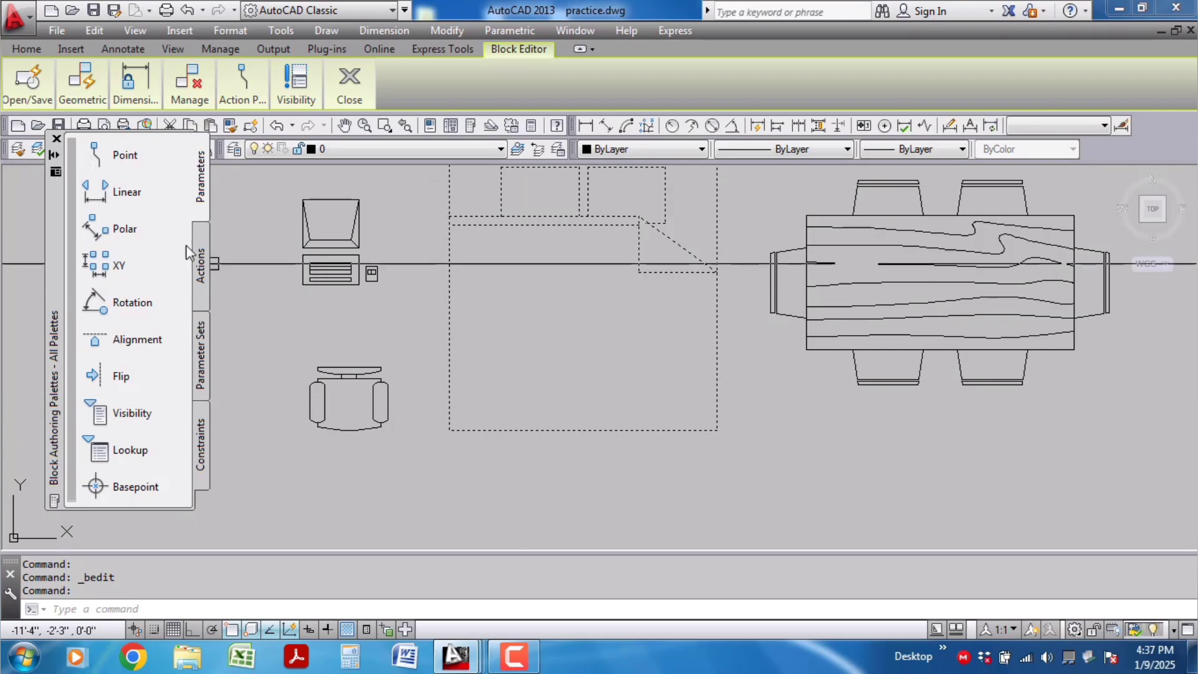
Step: Close the Block Authoring Palettes and check the selected bed's properties, leaving nothing selected
click(56, 139)
text(ch)
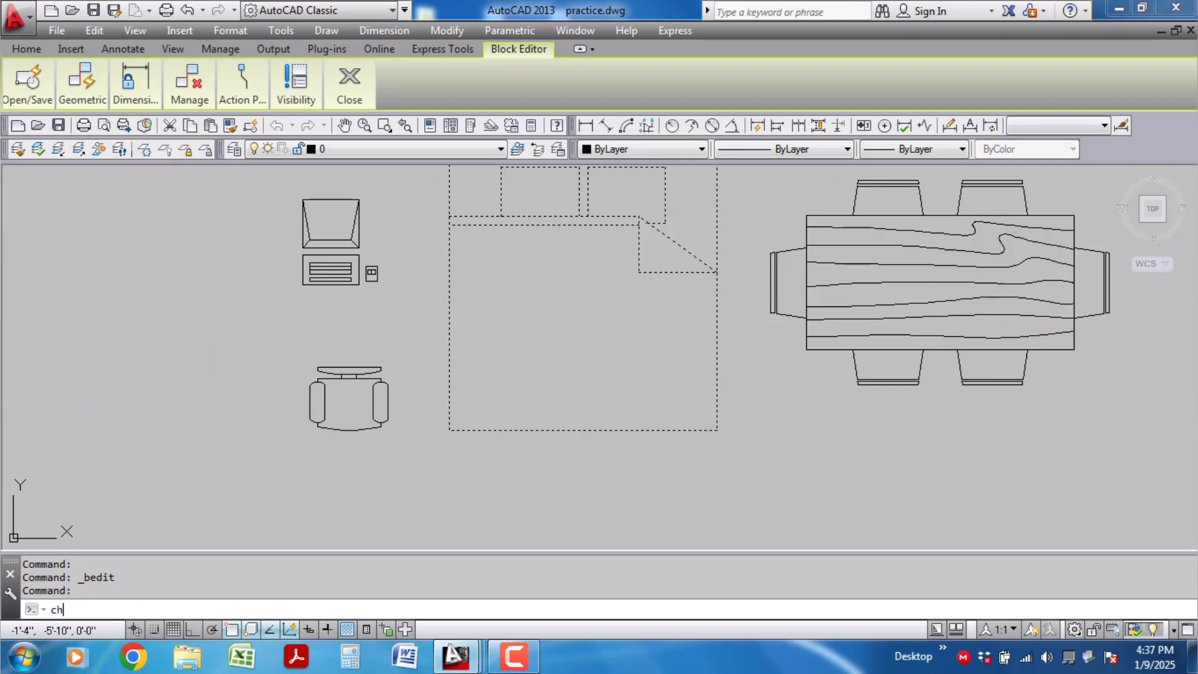
key(Return)
key(Return)
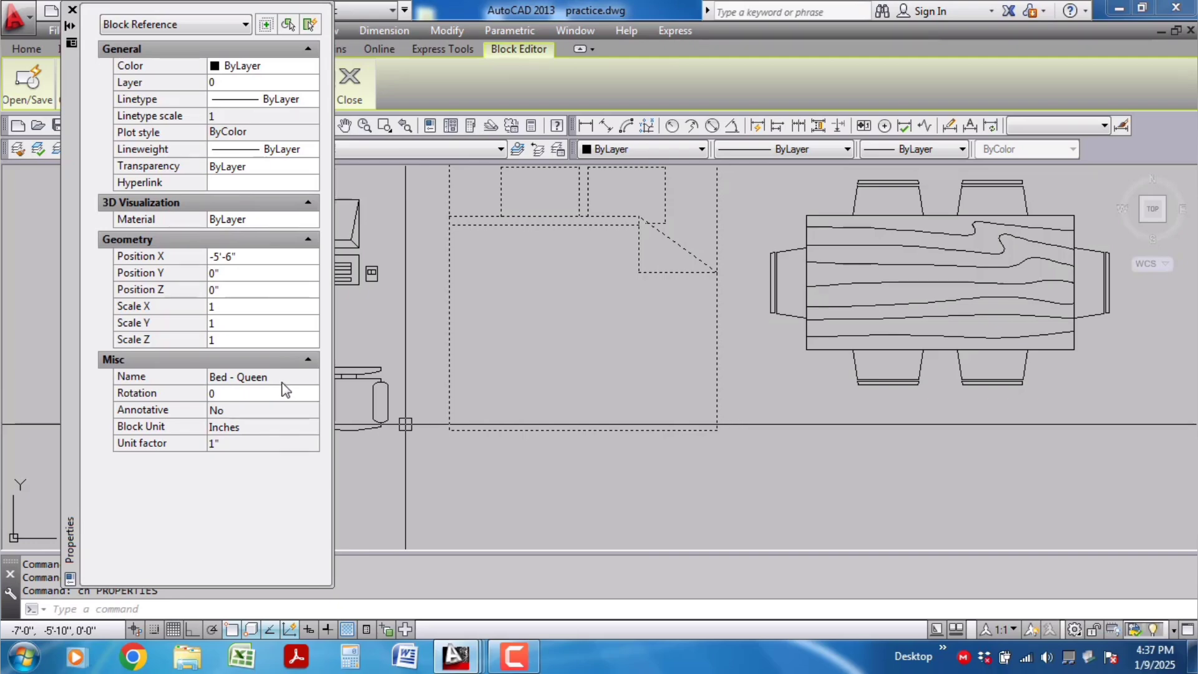
click(73, 10)
scroll(617, 329, down, 1)
key(Escape)
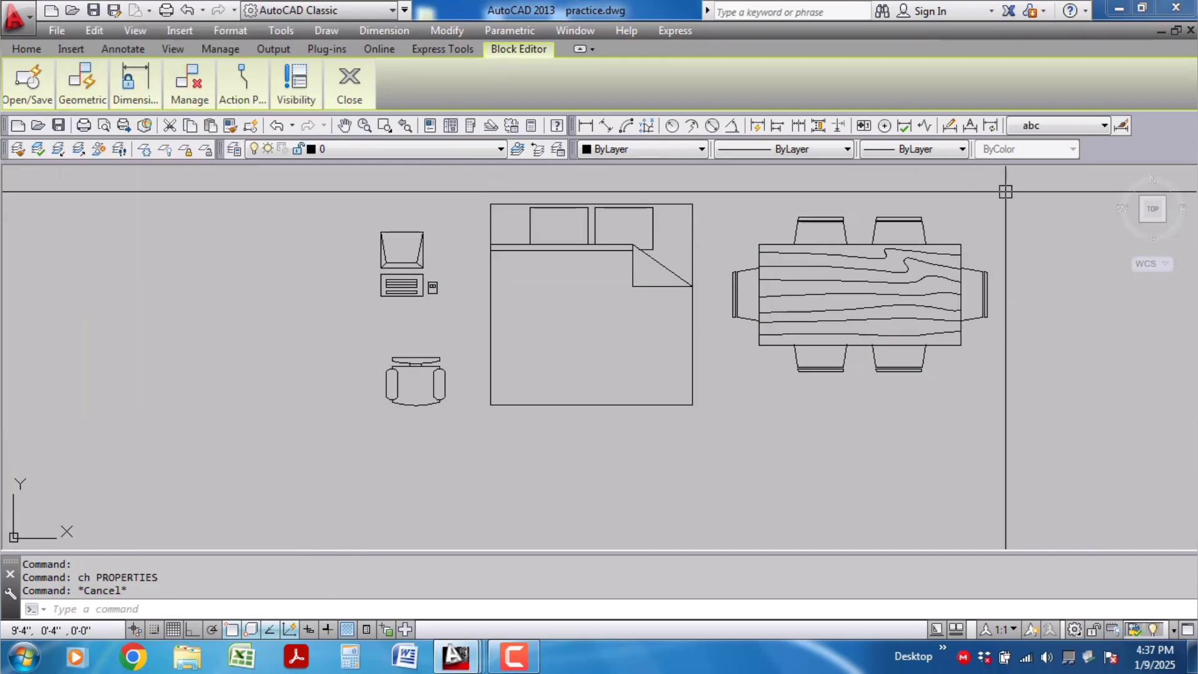
Step: Try again to open the nested bed block for editing from inside block h, cancelling at the unsaved-changes prompt
click(1008, 192)
click(407, 461)
key(Escape)
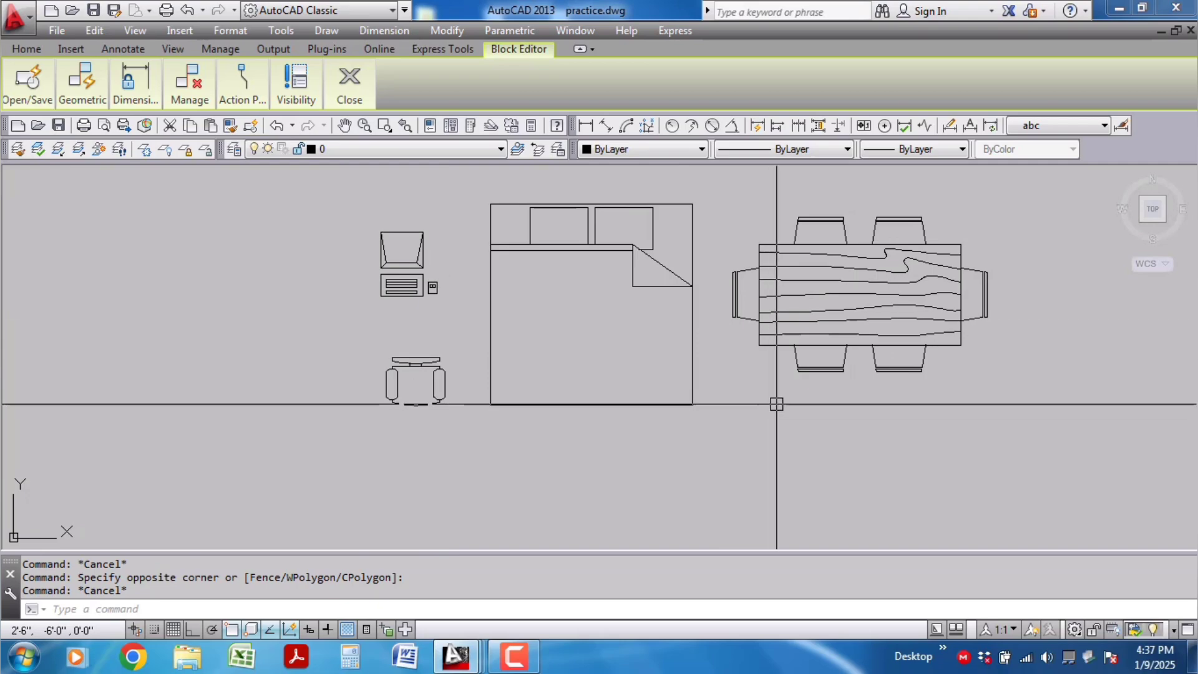
double_click(688, 293)
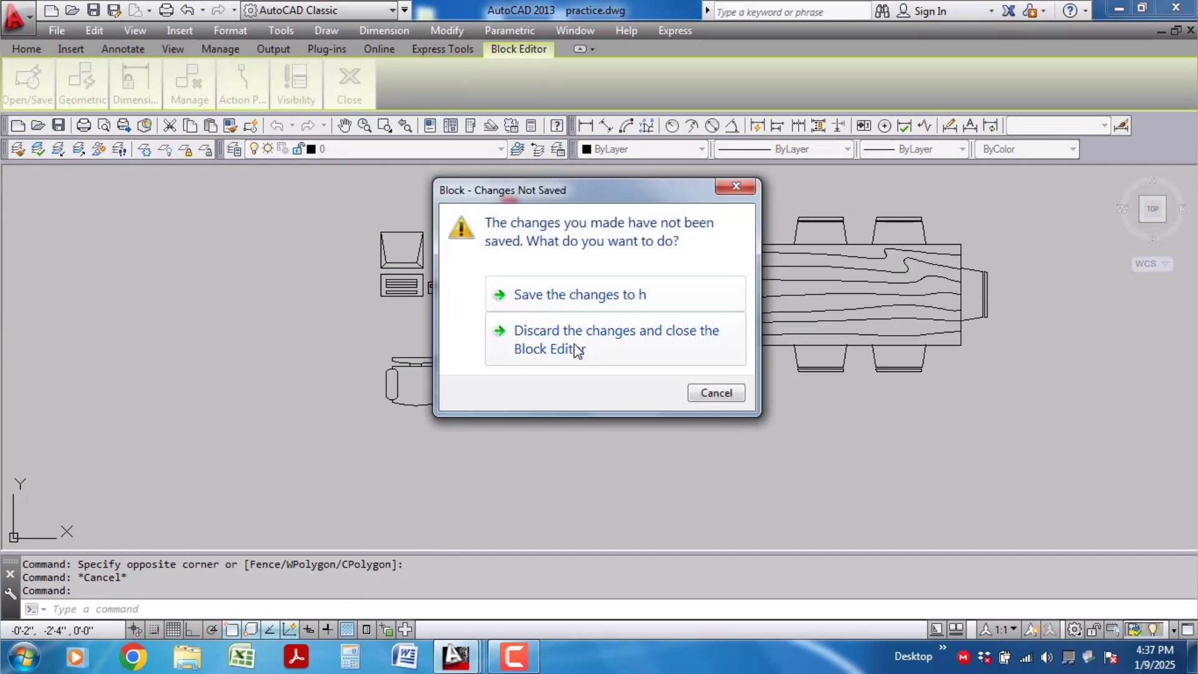
click(712, 394)
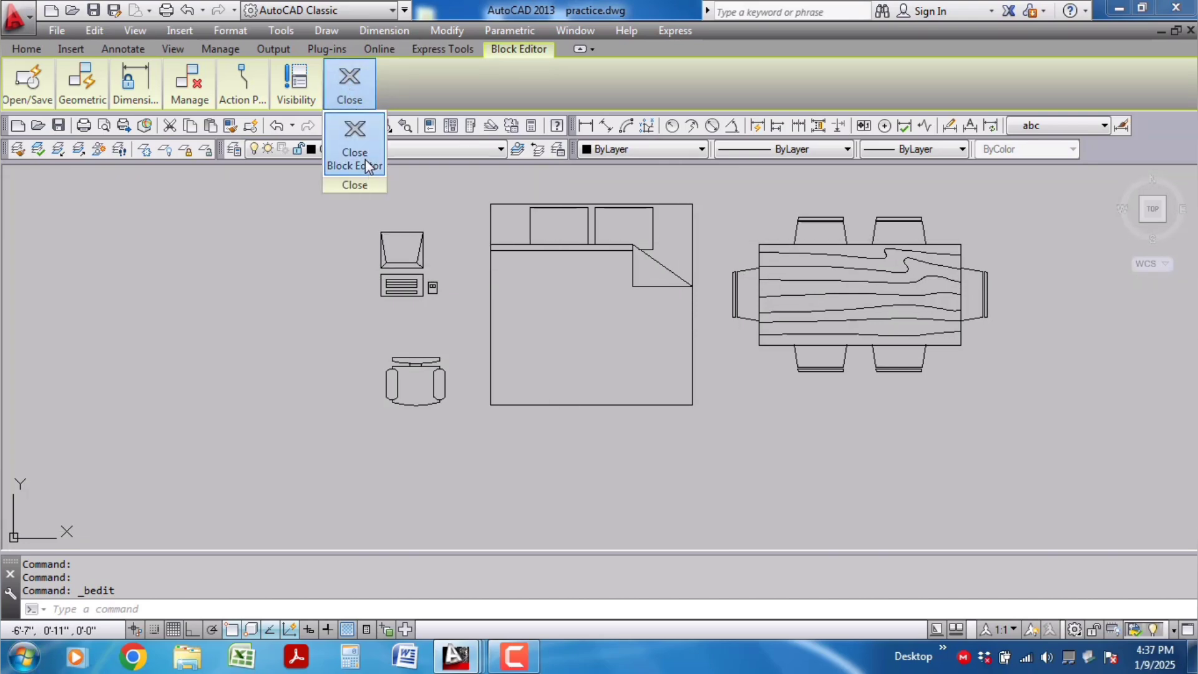
Step: Close the Block Editor without changes and check the combined furniture block by selecting it in the drawing, leaving nothing selected
click(368, 165)
click(555, 348)
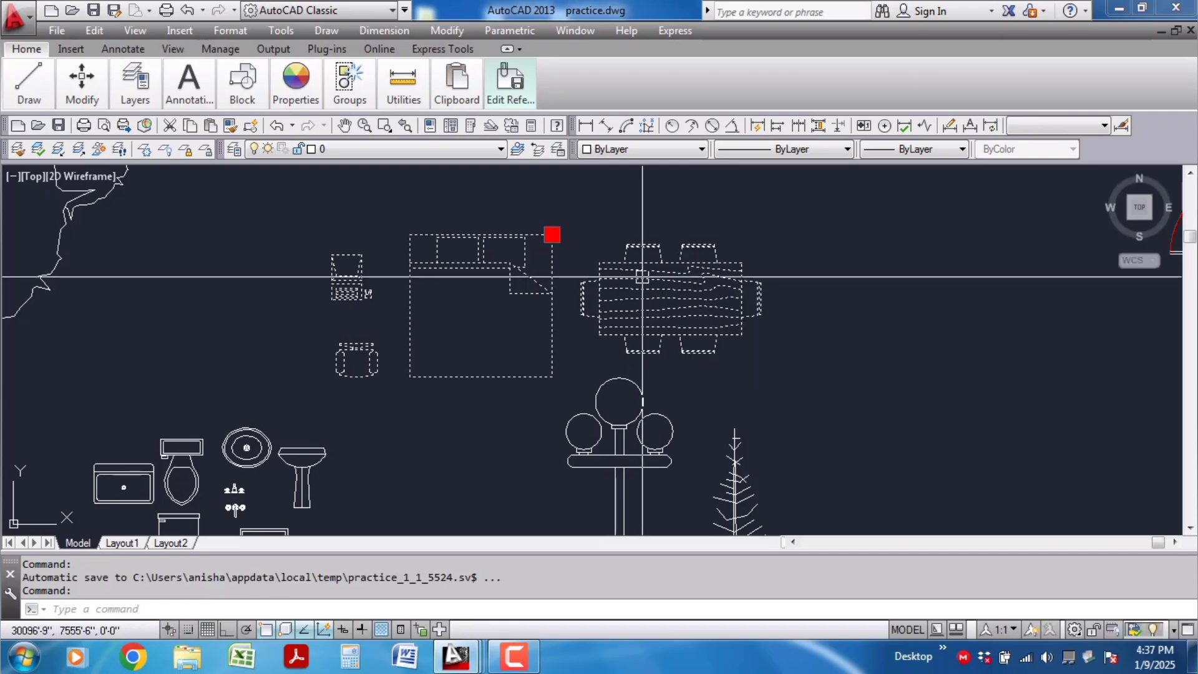
scroll(643, 271, down, 5)
key(Escape)
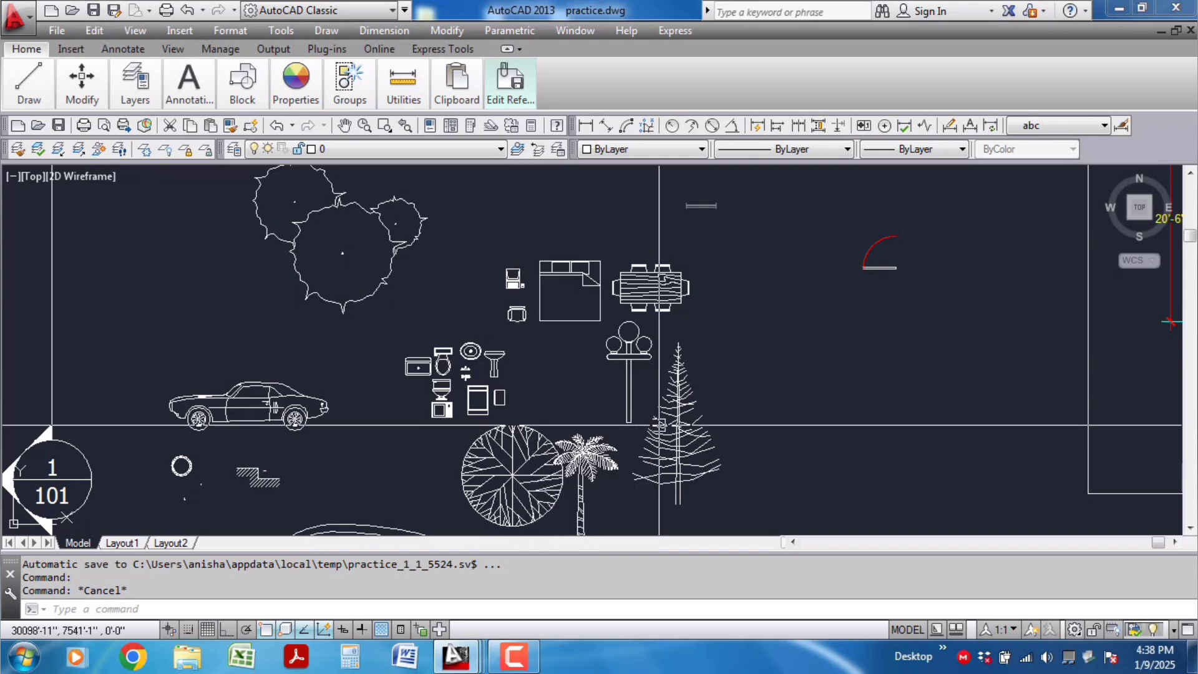
Step: Start in-place editing of the Bed - Queen reference nested in furniture block h with REFEDIT, automatically selecting all nested objects
scroll(655, 317, up, 2)
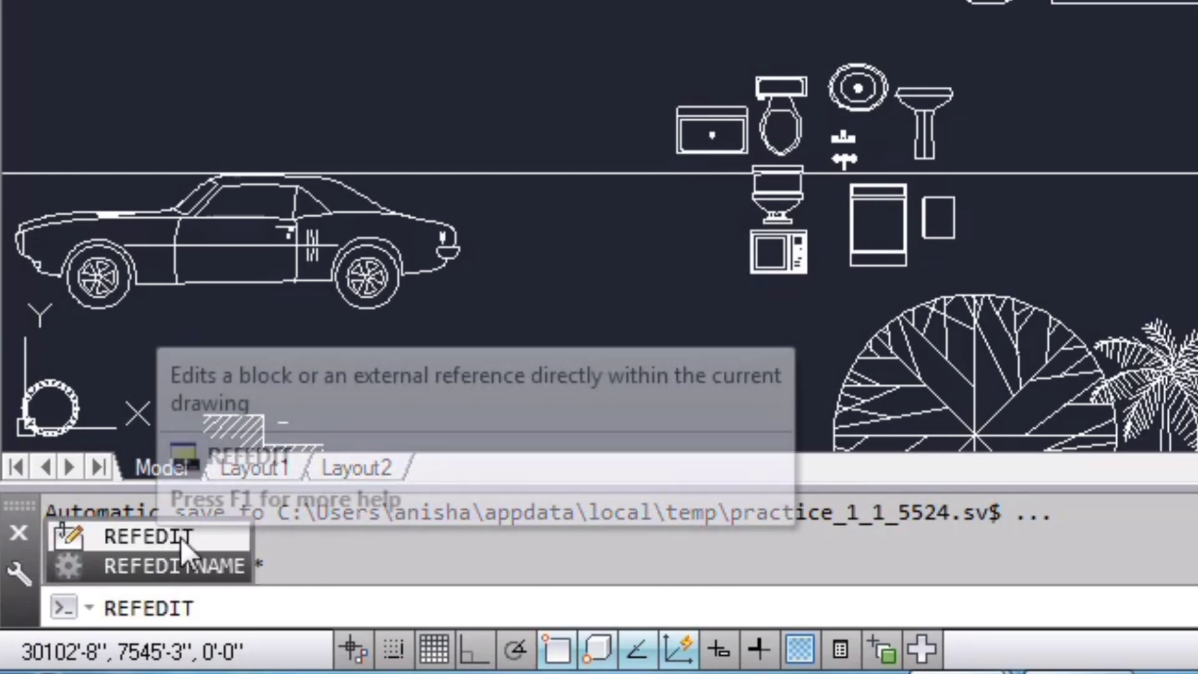
click(170, 535)
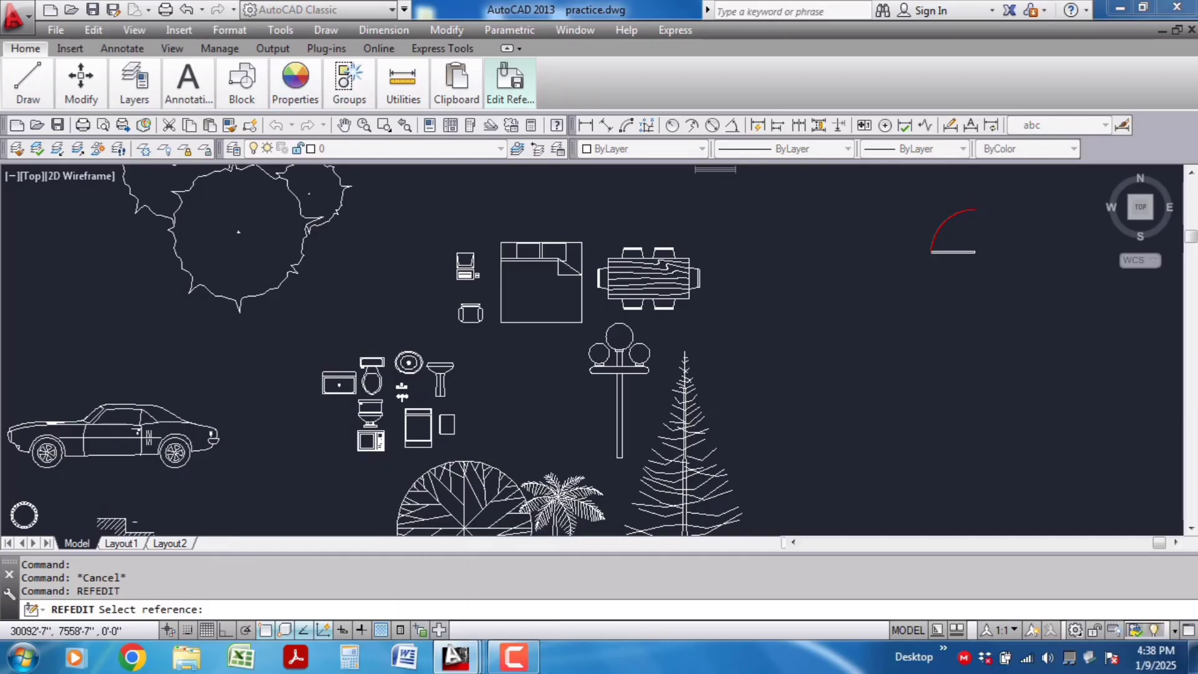
scroll(580, 222, up, 1)
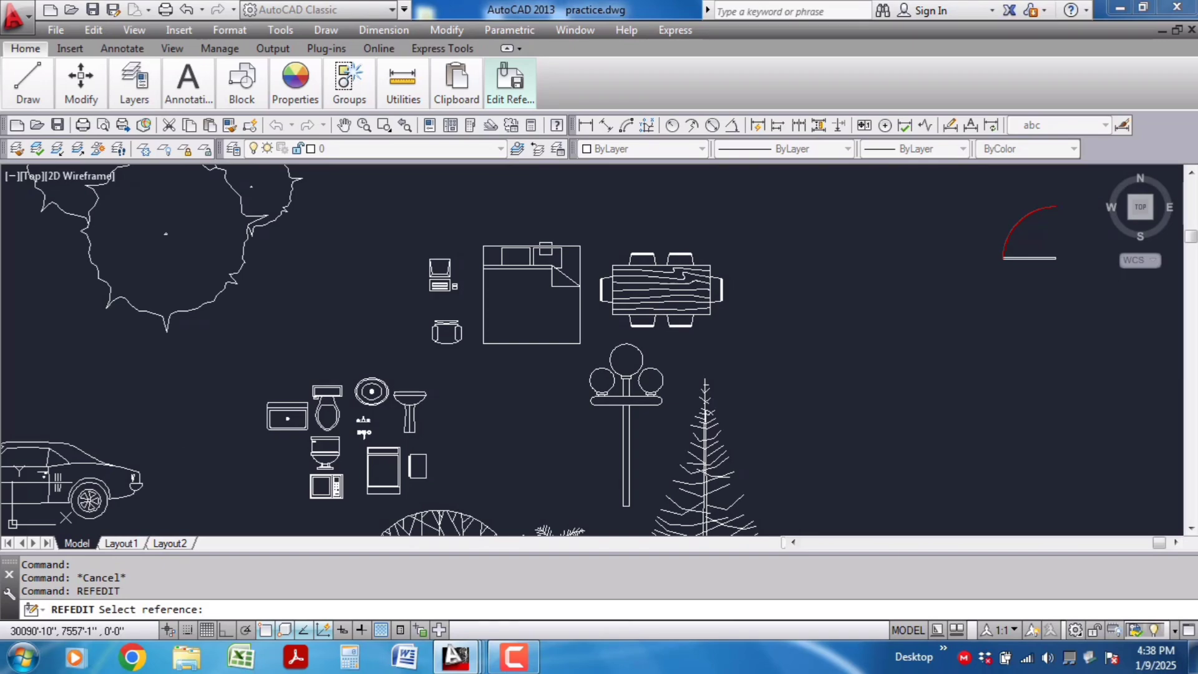
click(546, 249)
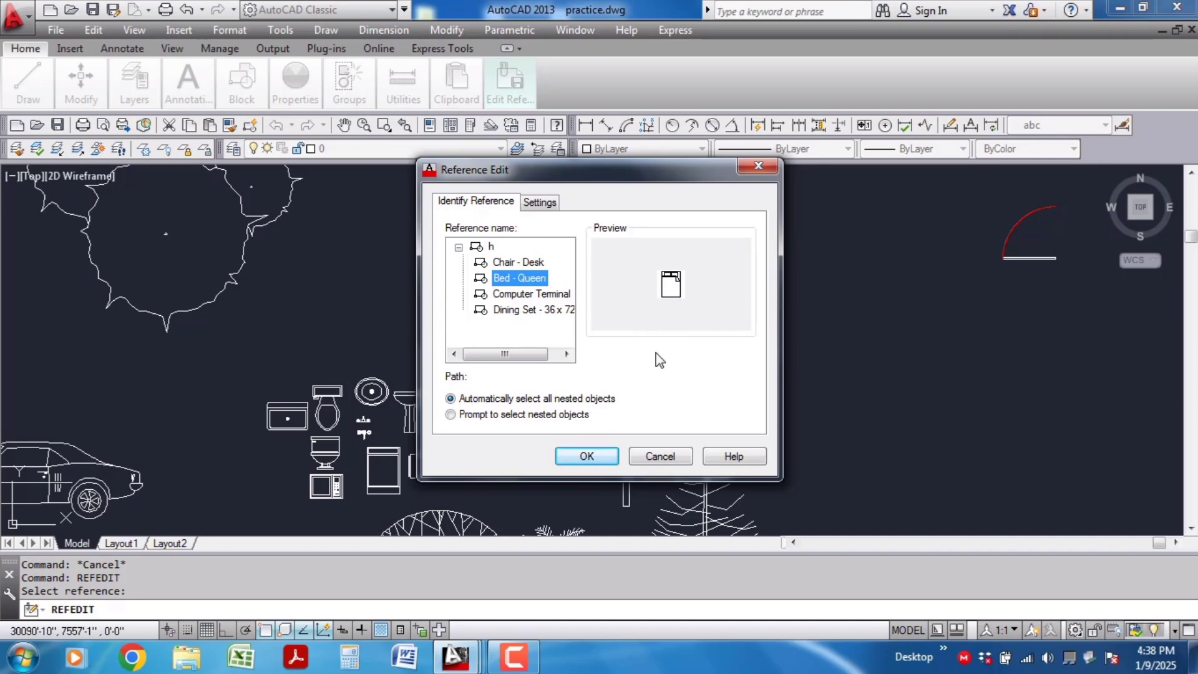
click(587, 456)
Step: Examine how the bed and the surrounding symbols are displayed during reference editing, test-selecting objects around the lamp and trees
scroll(532, 318, down, 4)
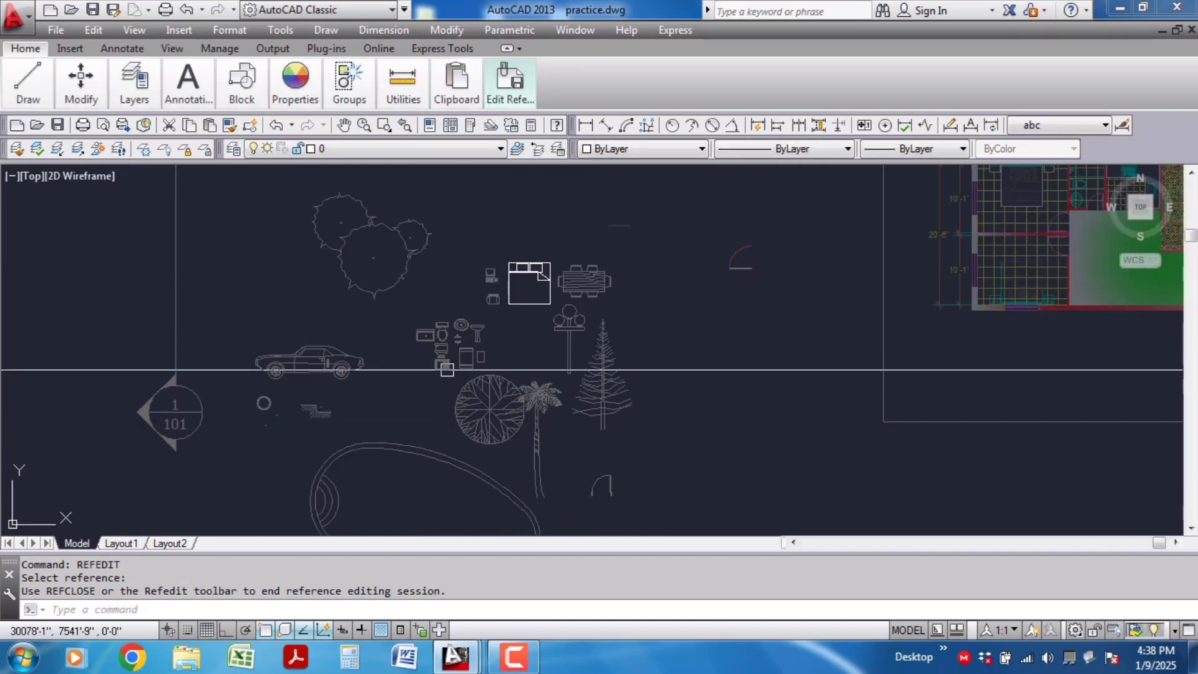
scroll(550, 237, up, 3)
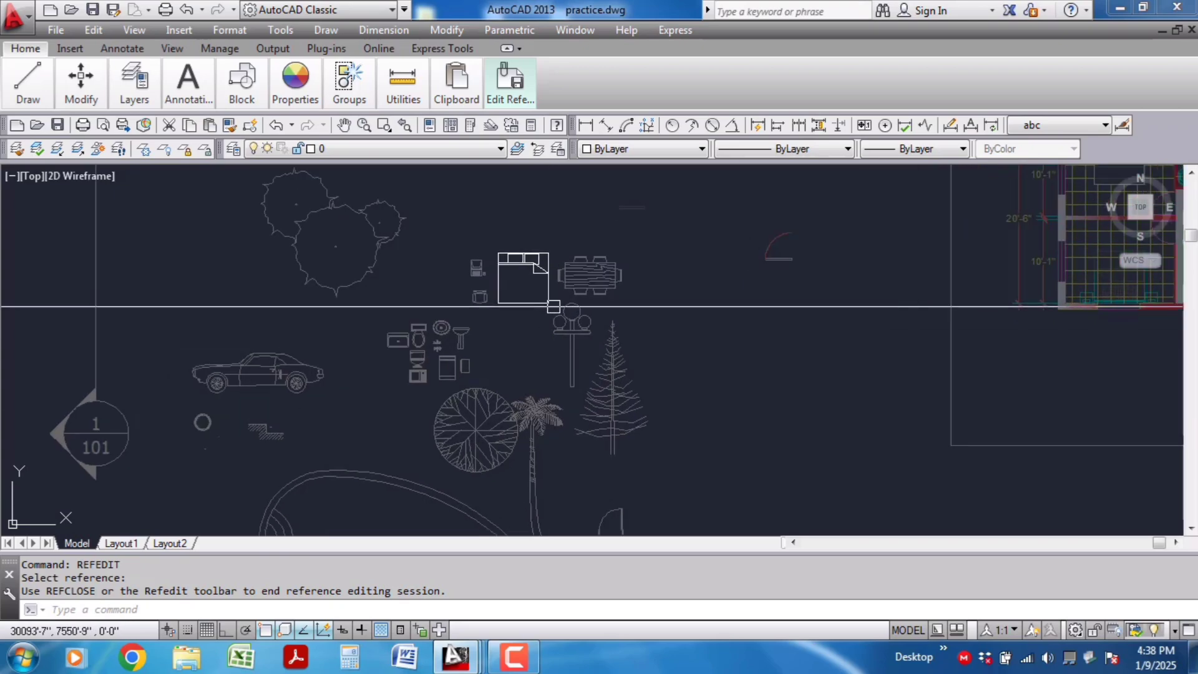
scroll(554, 342, down, 4)
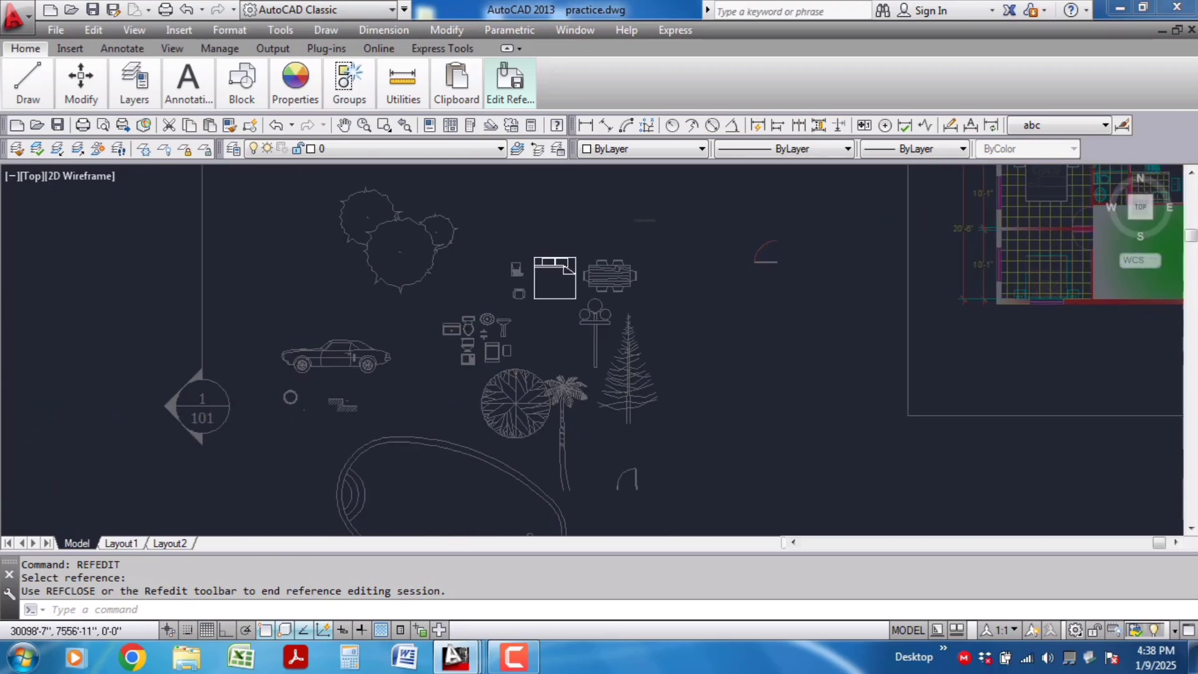
scroll(460, 262, up, 1)
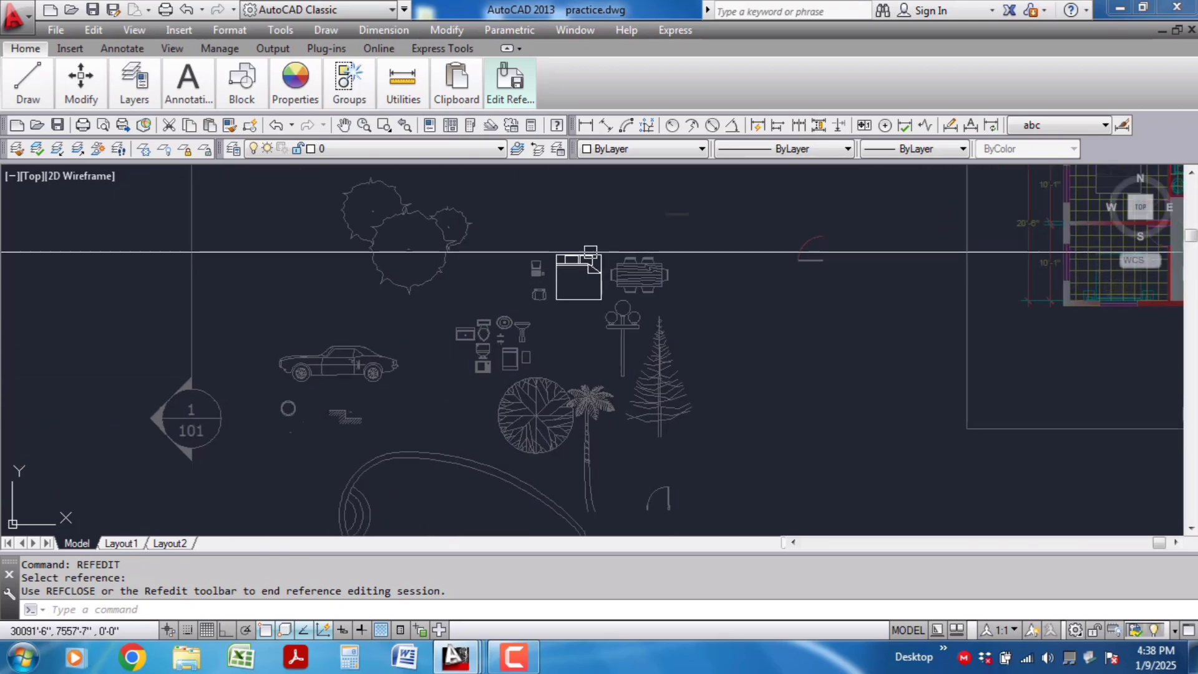
click(695, 359)
click(575, 429)
key(Escape)
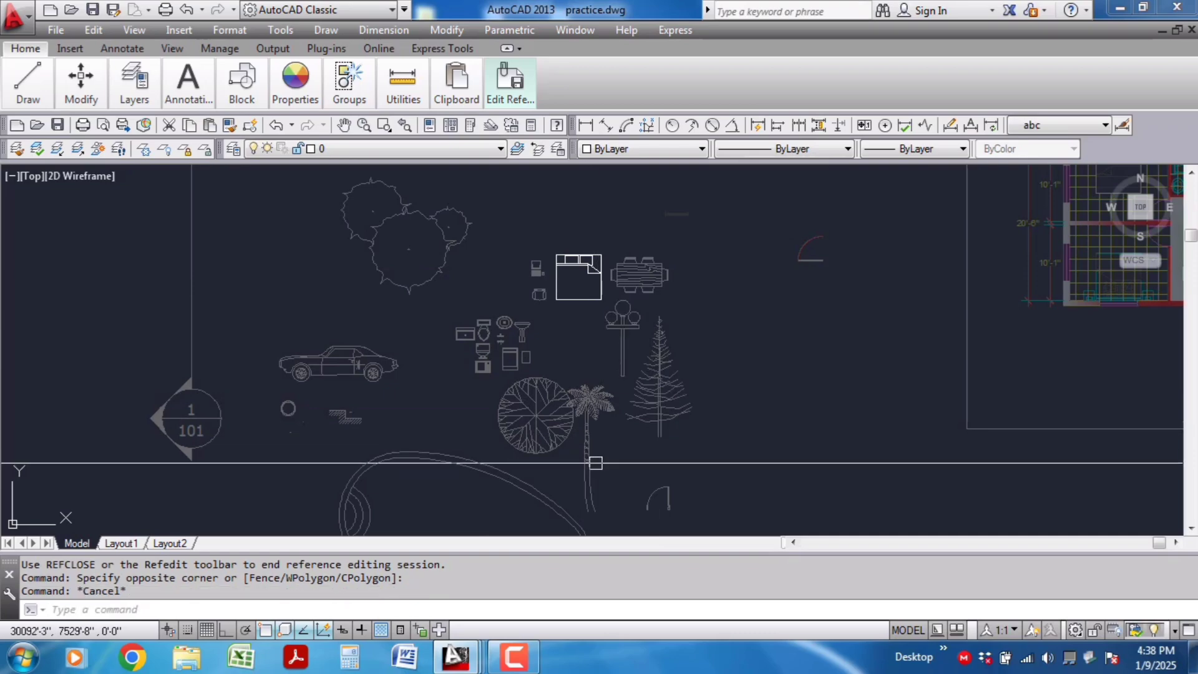
click(597, 462)
click(389, 340)
key(Escape)
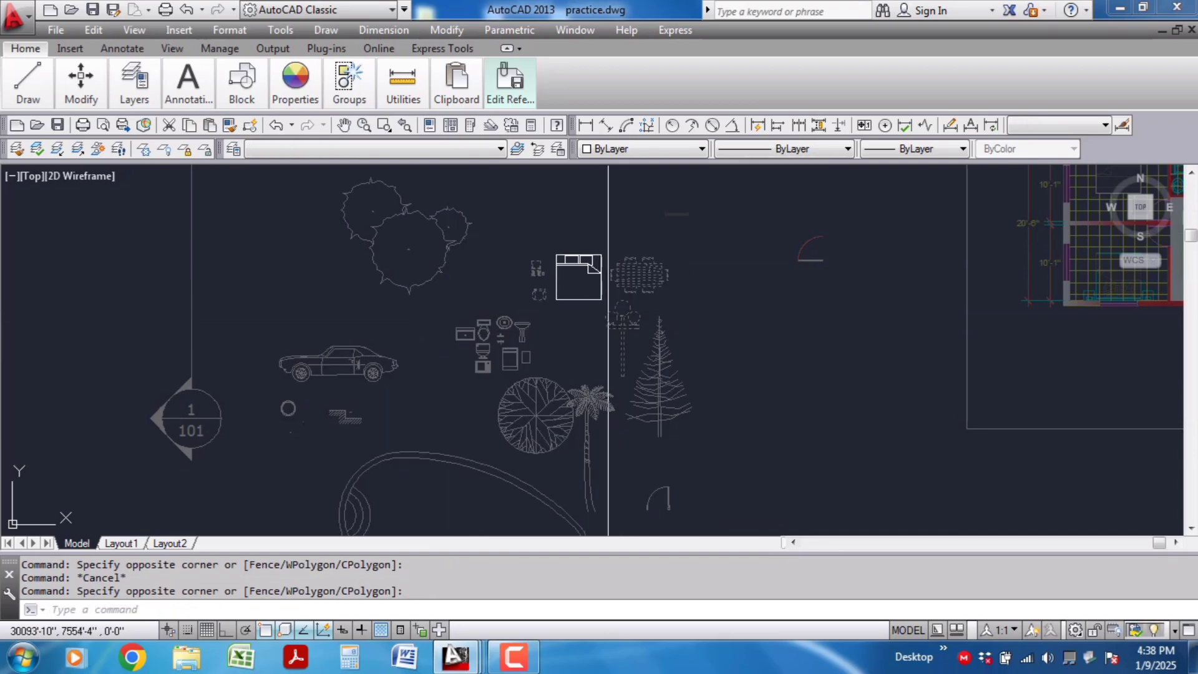
Step: Test-select the bed and the dining set to compare how they respond during reference editing, leaving nothing selected
scroll(588, 255, up, 2)
scroll(632, 268, up, 3)
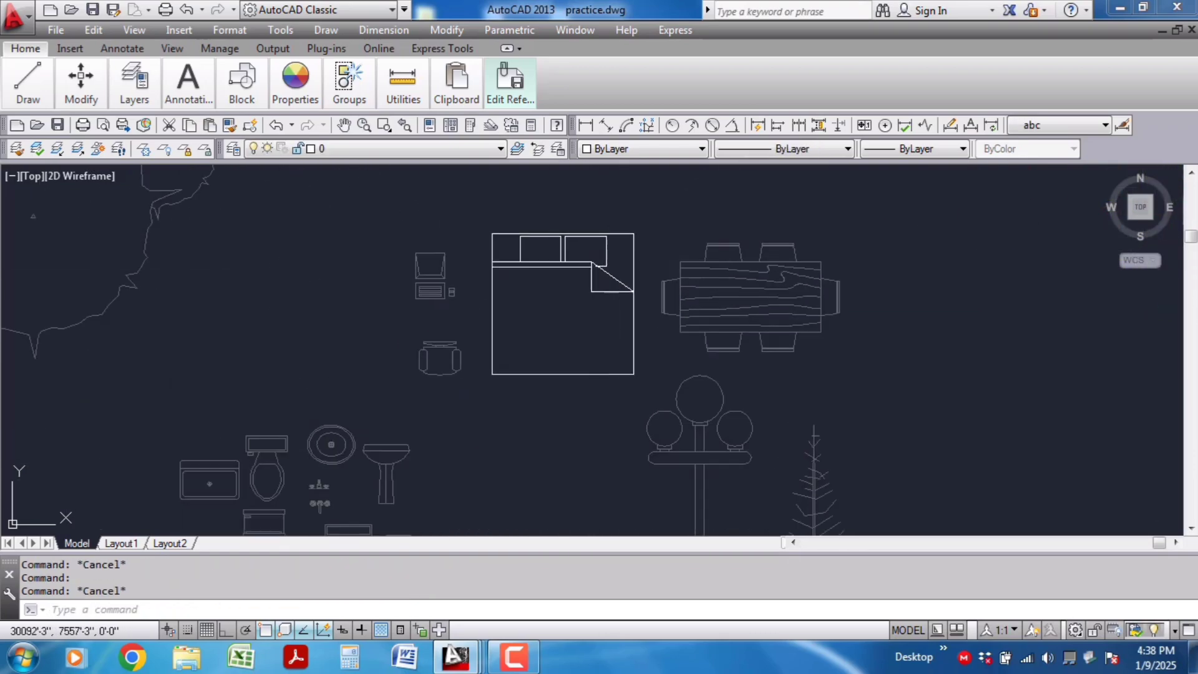
click(601, 367)
click(581, 393)
key(Escape)
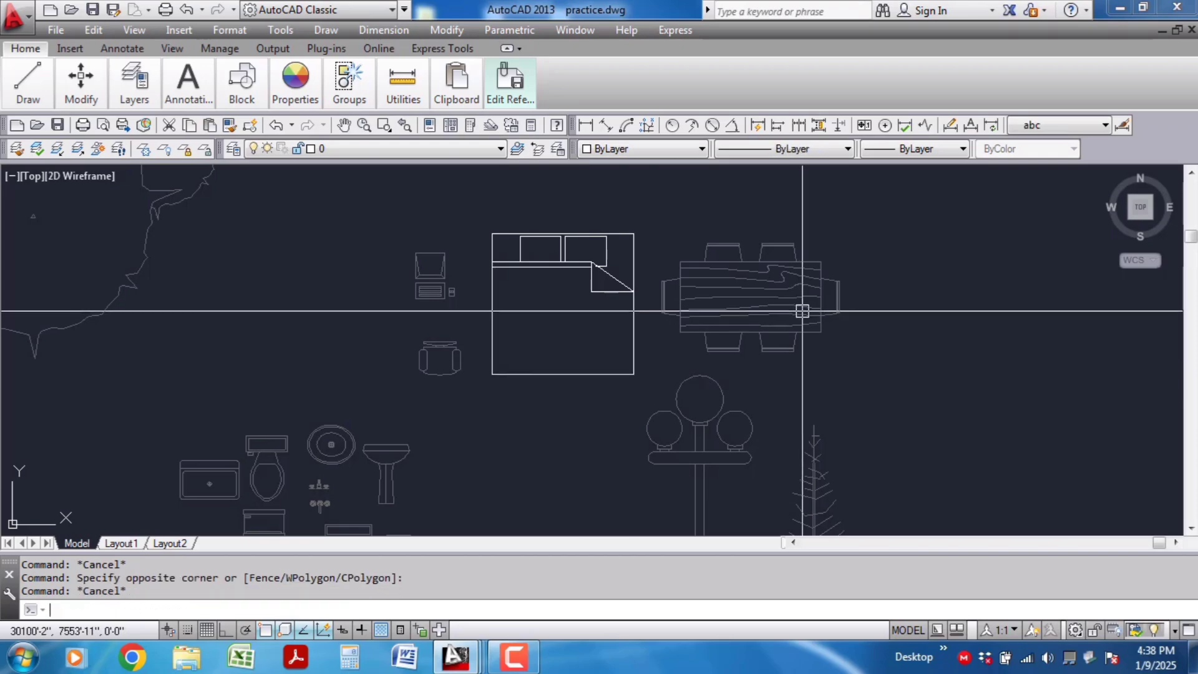
scroll(774, 249, up, 4)
scroll(764, 253, up, 2)
click(674, 279)
scroll(662, 278, down, 5)
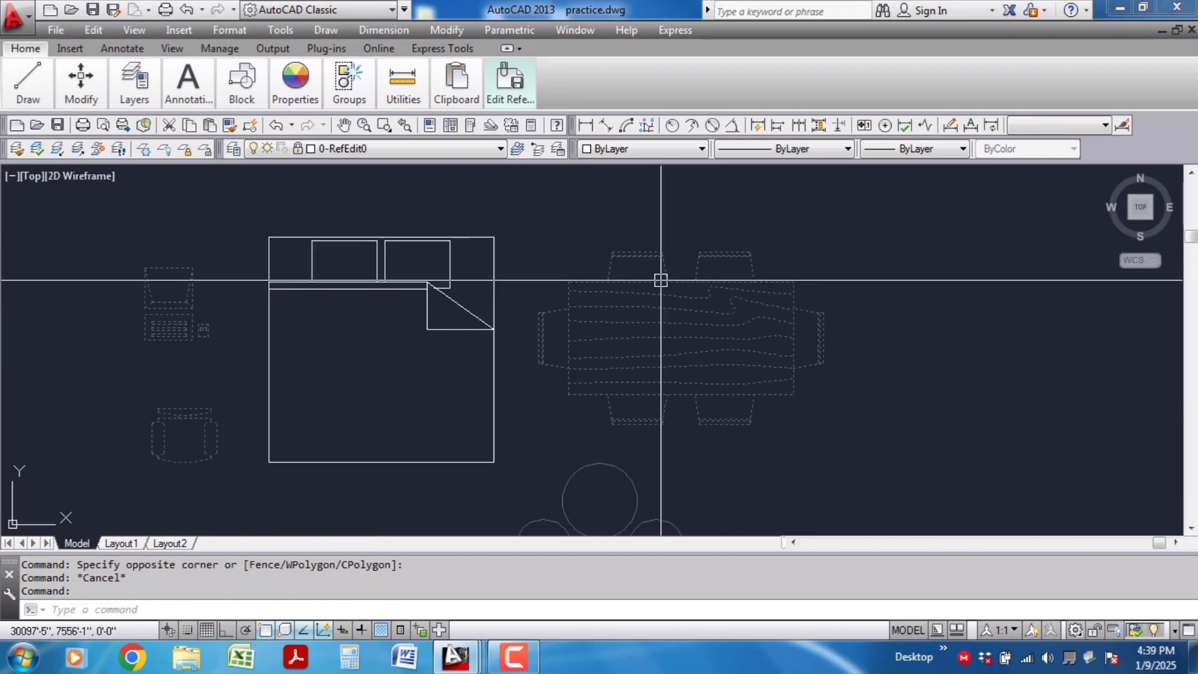
key(Escape)
Step: Try to erase the dining set while the bed reference is being edited in place
click(761, 246)
click(672, 320)
scroll(780, 349, up, 2)
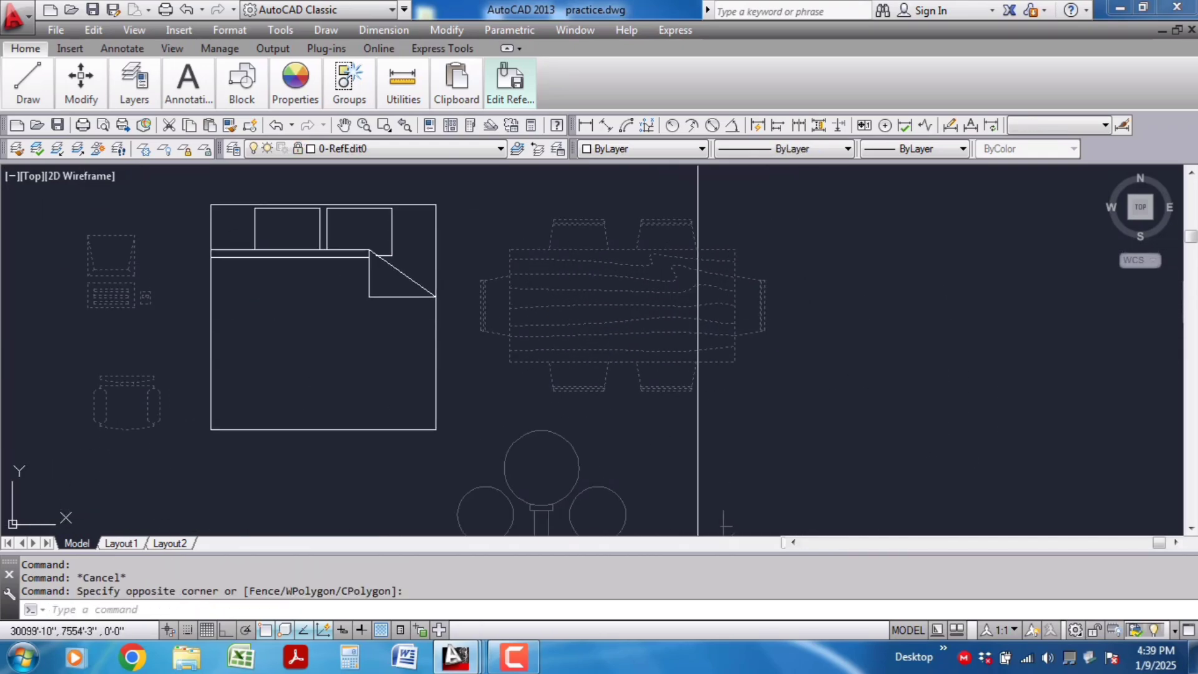
right_click(635, 279)
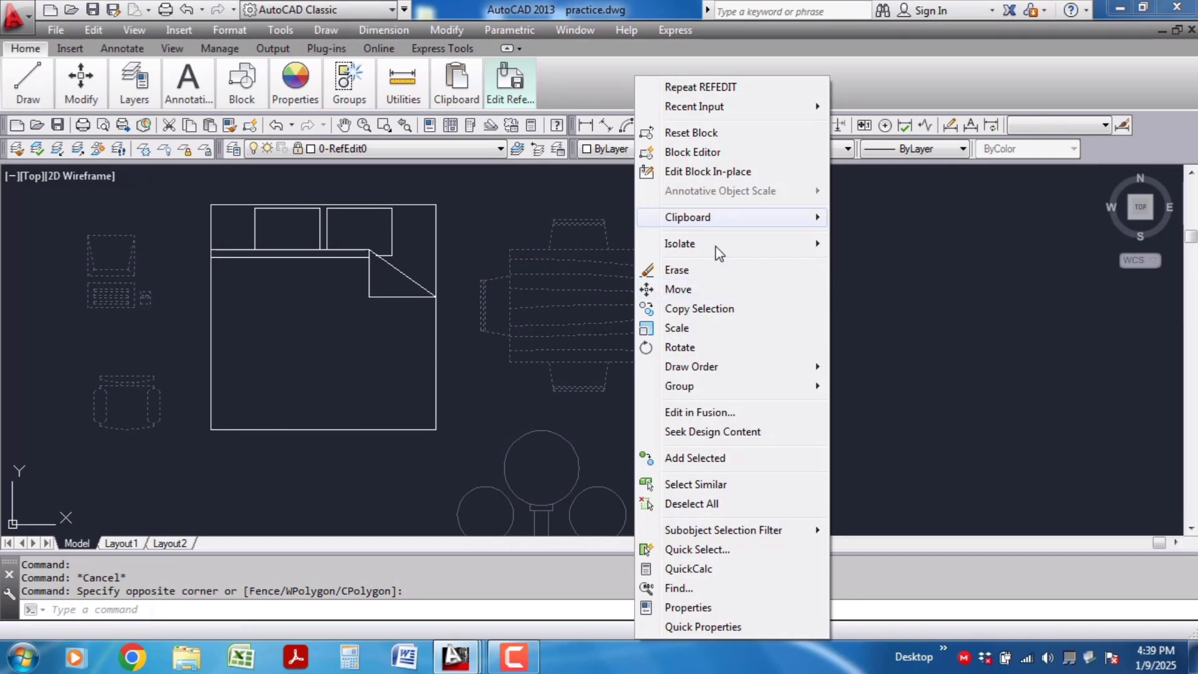
click(693, 273)
click(749, 209)
click(612, 343)
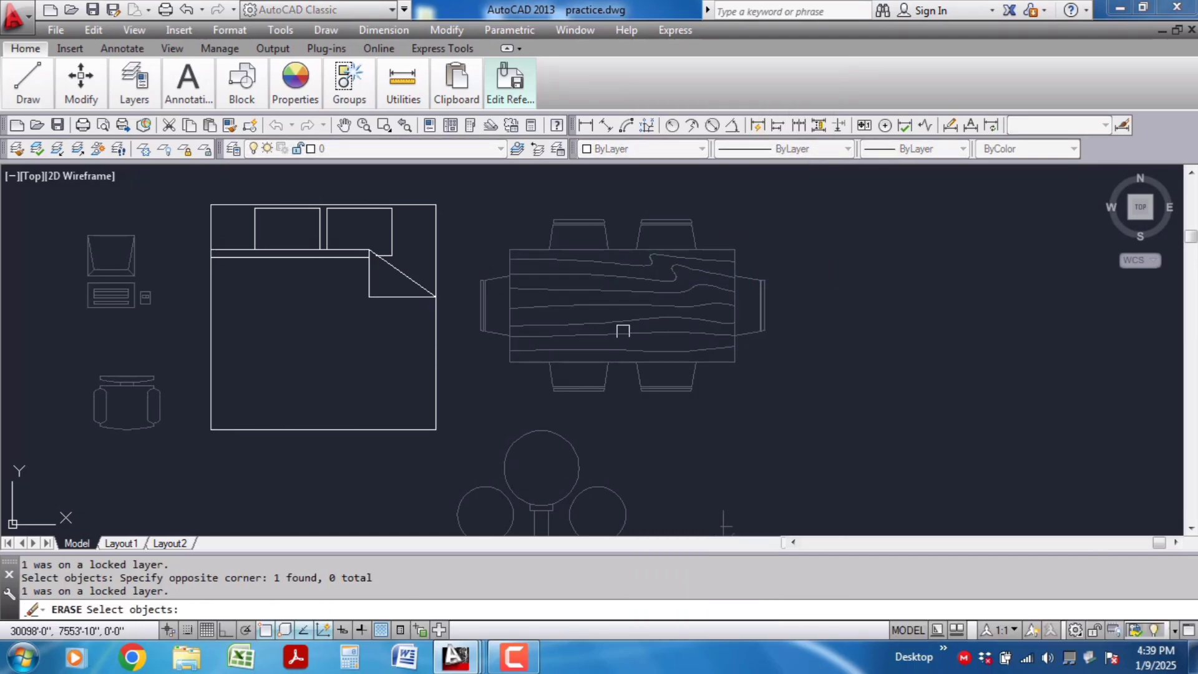
scroll(693, 284, down, 3)
key(Return)
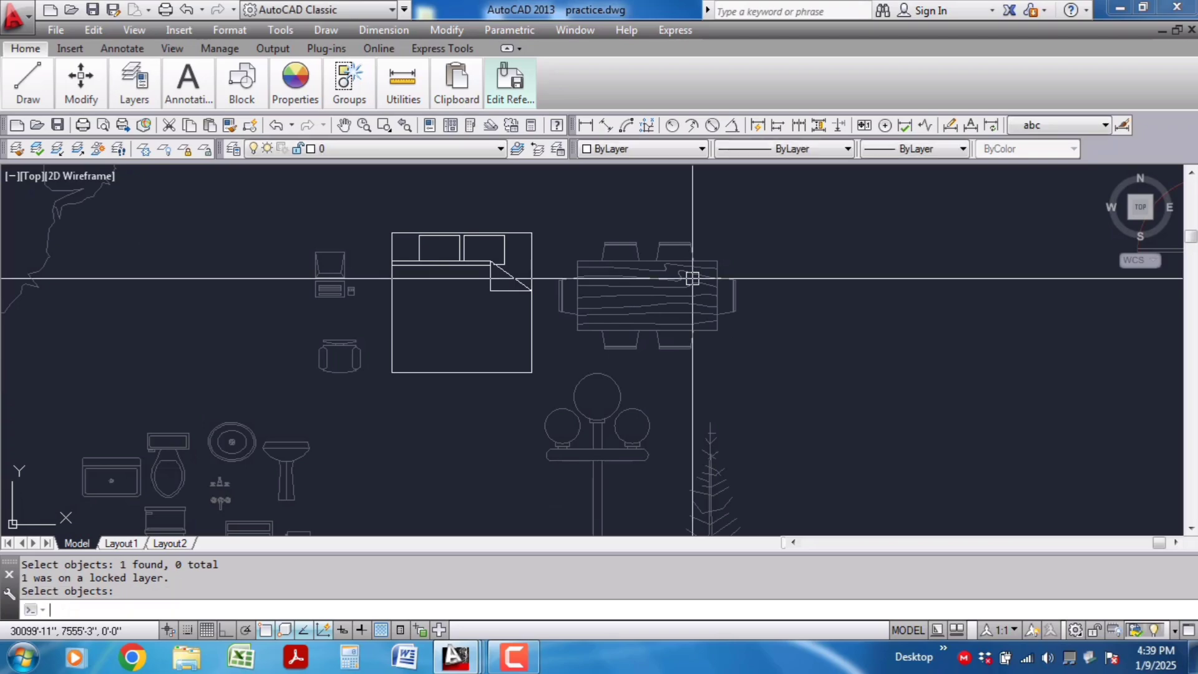
Step: Try to erase the computer terminal while the bed reference is being edited in place
scroll(318, 279, up, 2)
click(319, 267)
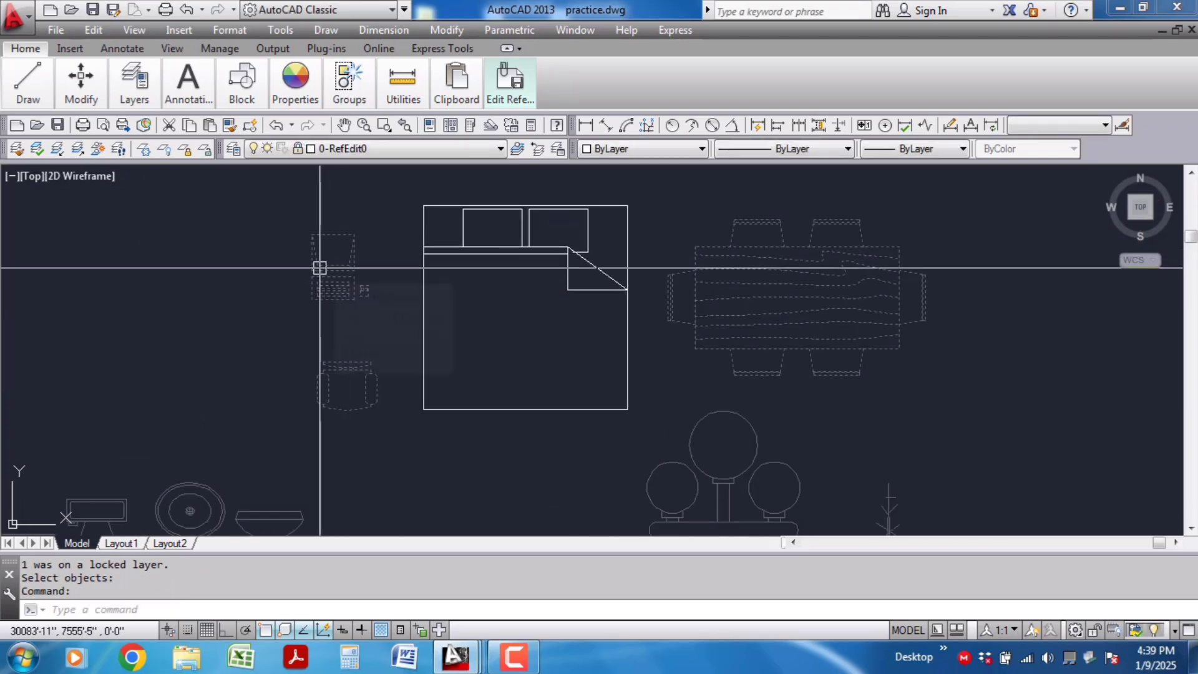
right_click(319, 268)
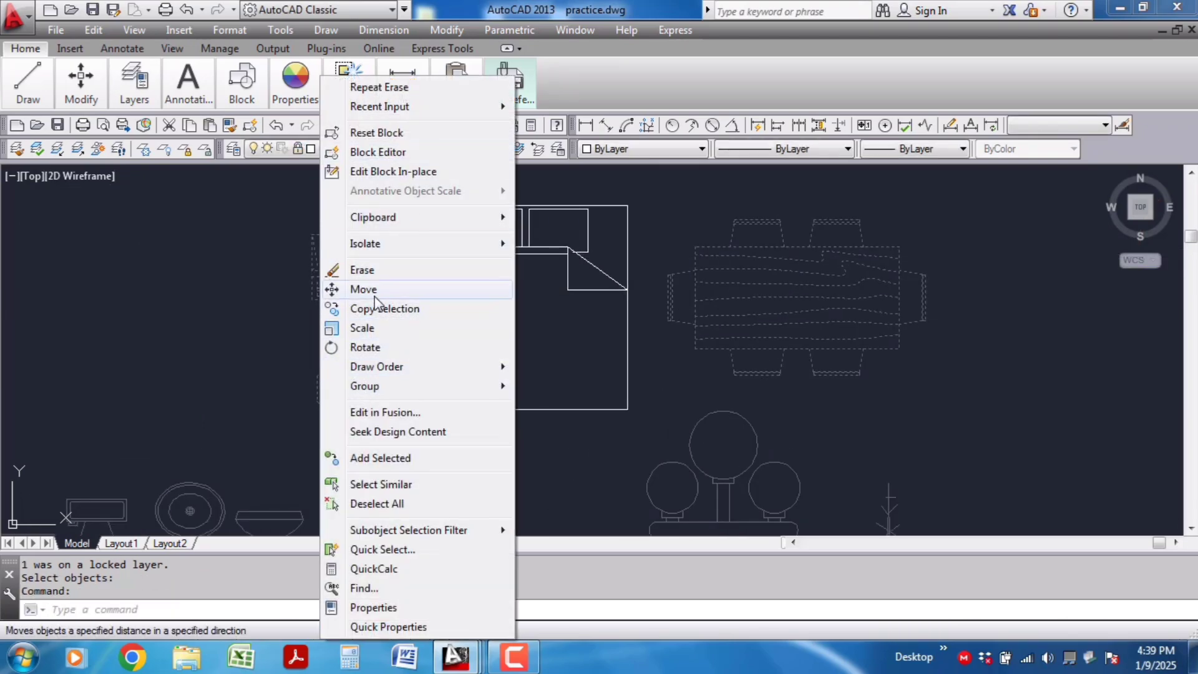
click(365, 274)
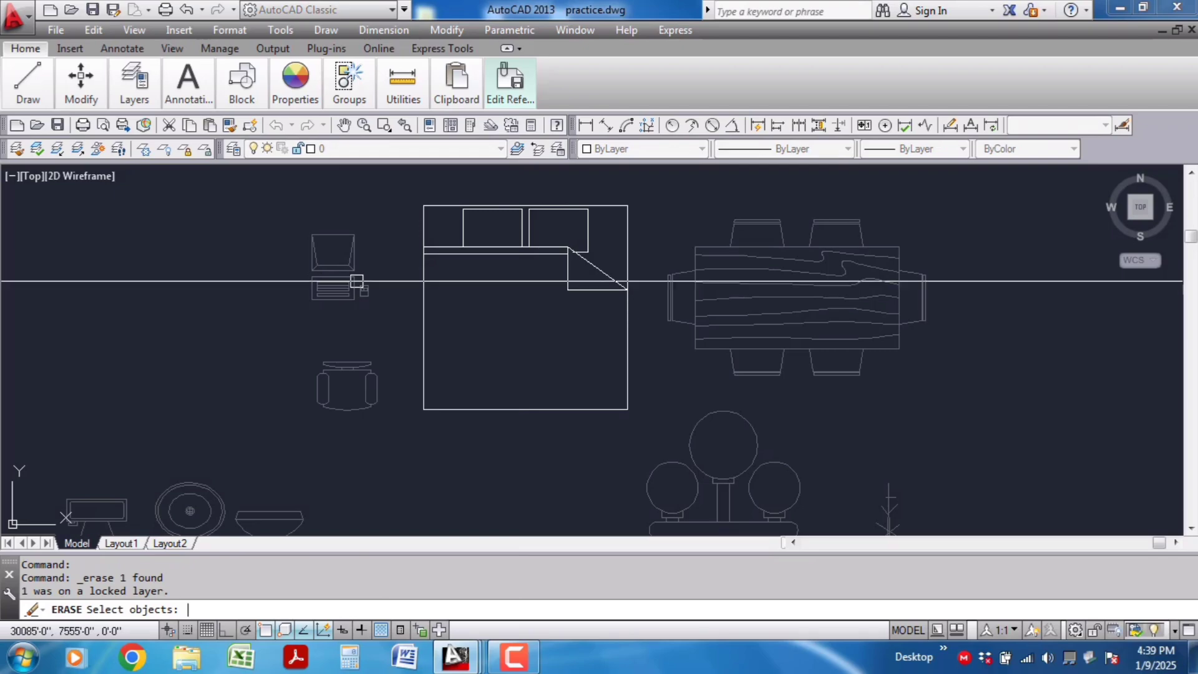
key(Escape)
Step: Try to move the computer terminal during the bed's reference editing session, then cancel the command
click(322, 313)
right_click(326, 268)
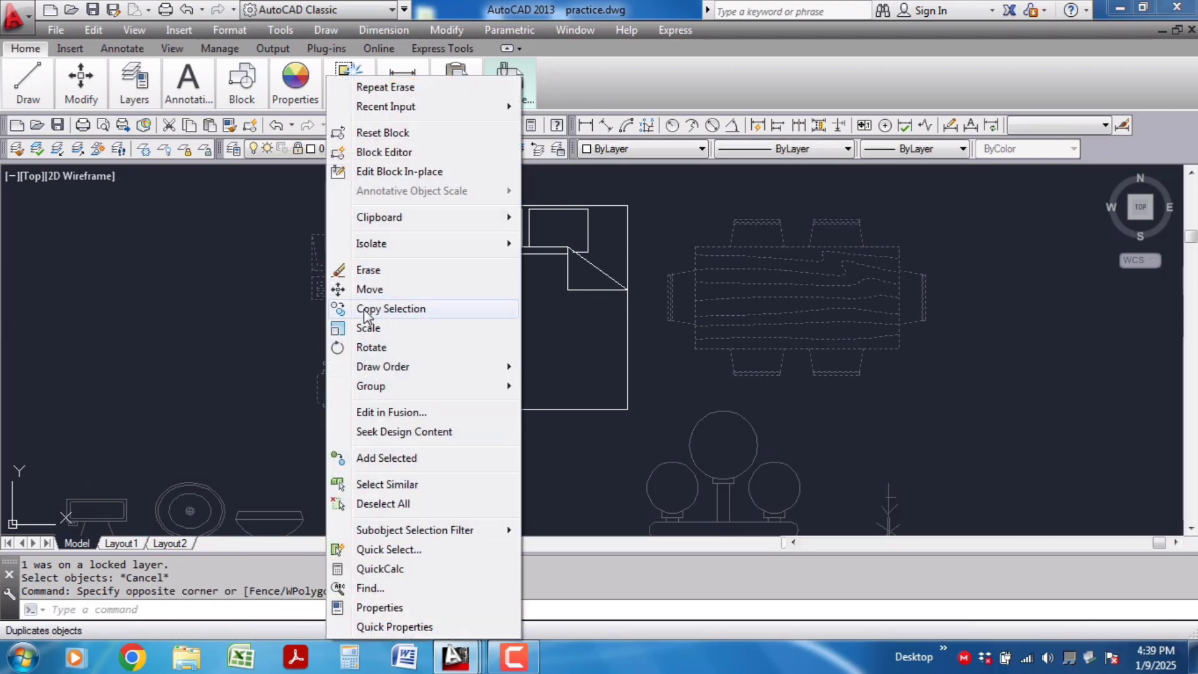
click(375, 290)
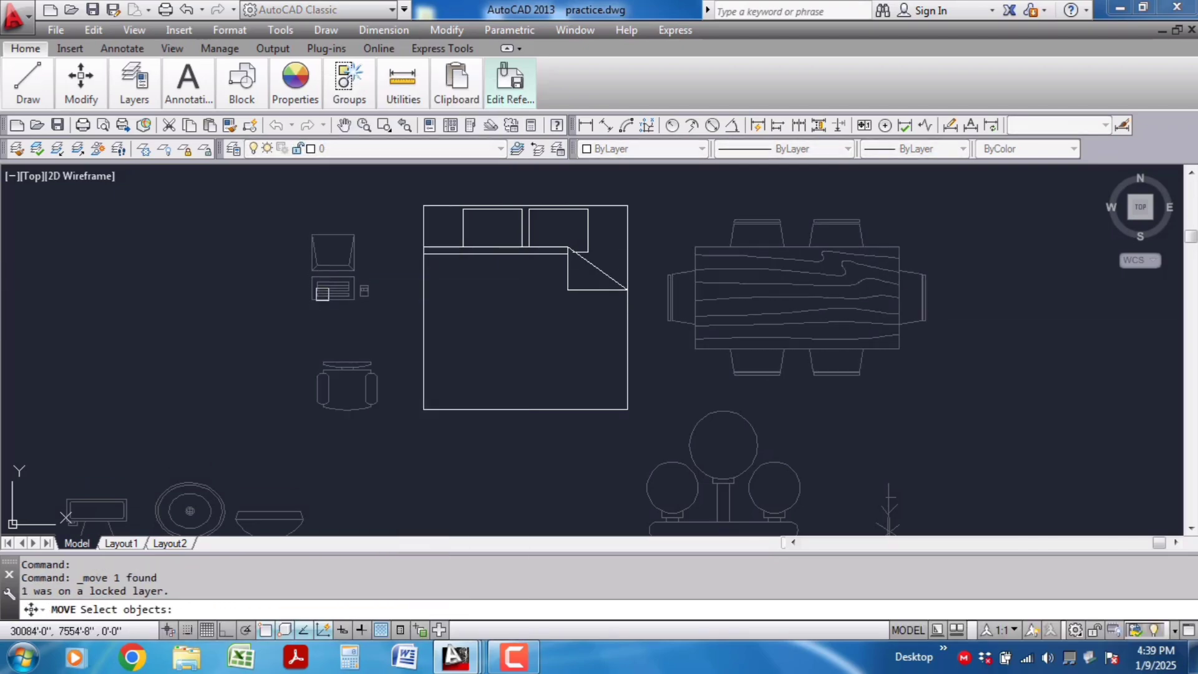
key(Escape)
Step: Test-select individual outline lines of the bed to check how they respond during reference editing, leaving nothing selected
scroll(637, 269, down, 3)
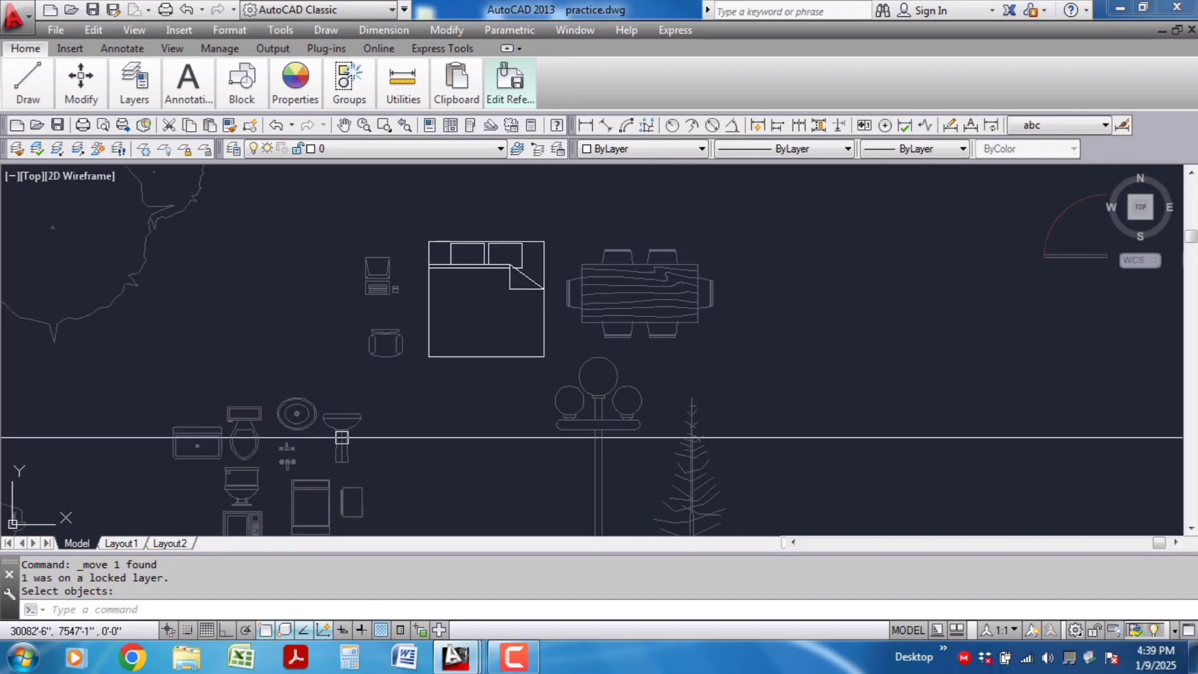
scroll(570, 449, up, 2)
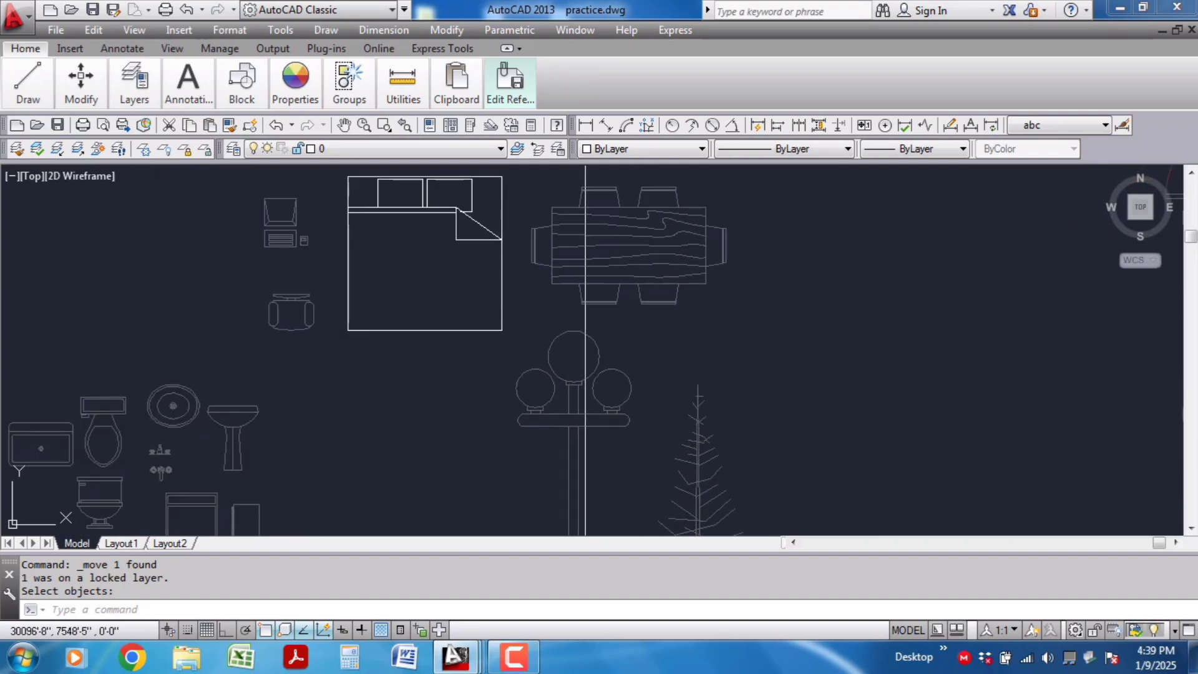
scroll(733, 444, down, 2)
scroll(570, 256, up, 3)
click(620, 270)
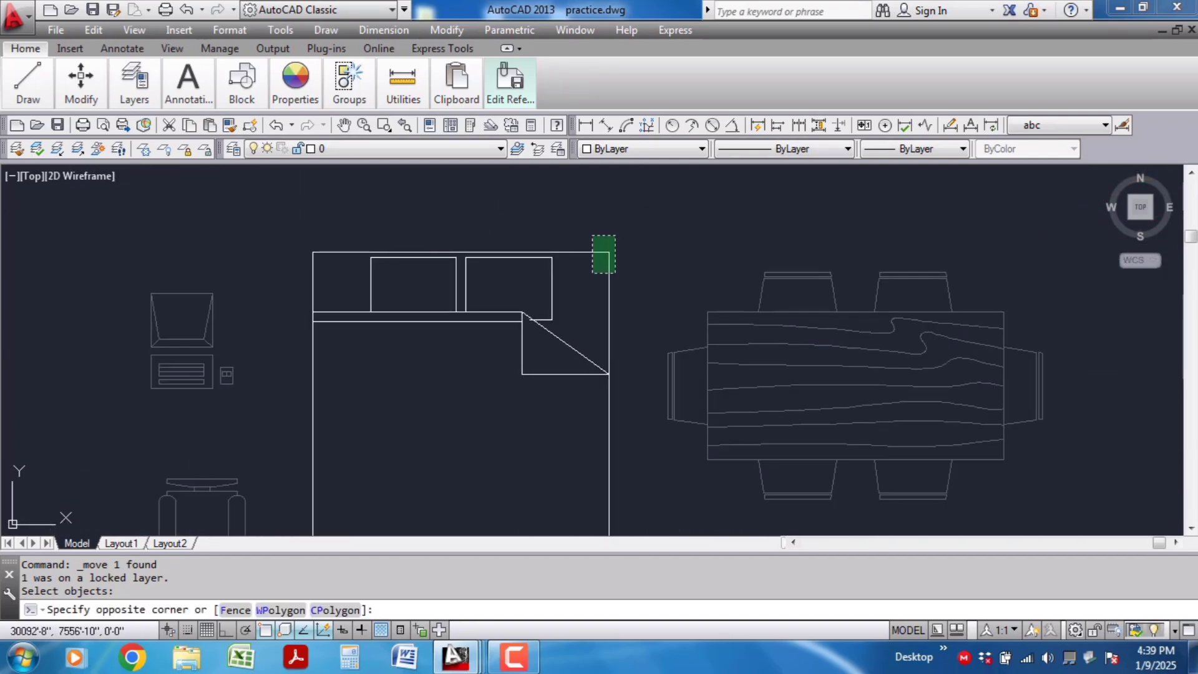
click(588, 236)
key(Escape)
scroll(701, 278, down, 2)
click(650, 303)
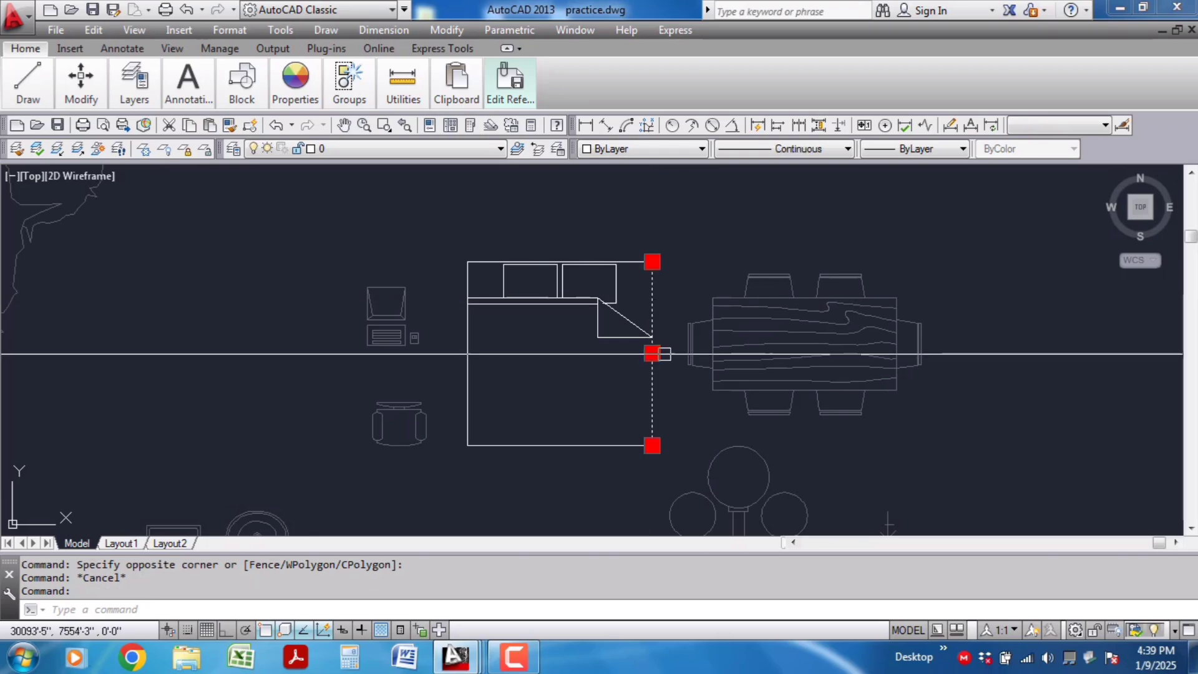
key(Escape)
Step: Select all outline lines of the bed's two pillows and set their color to Yellow
scroll(610, 313, up, 2)
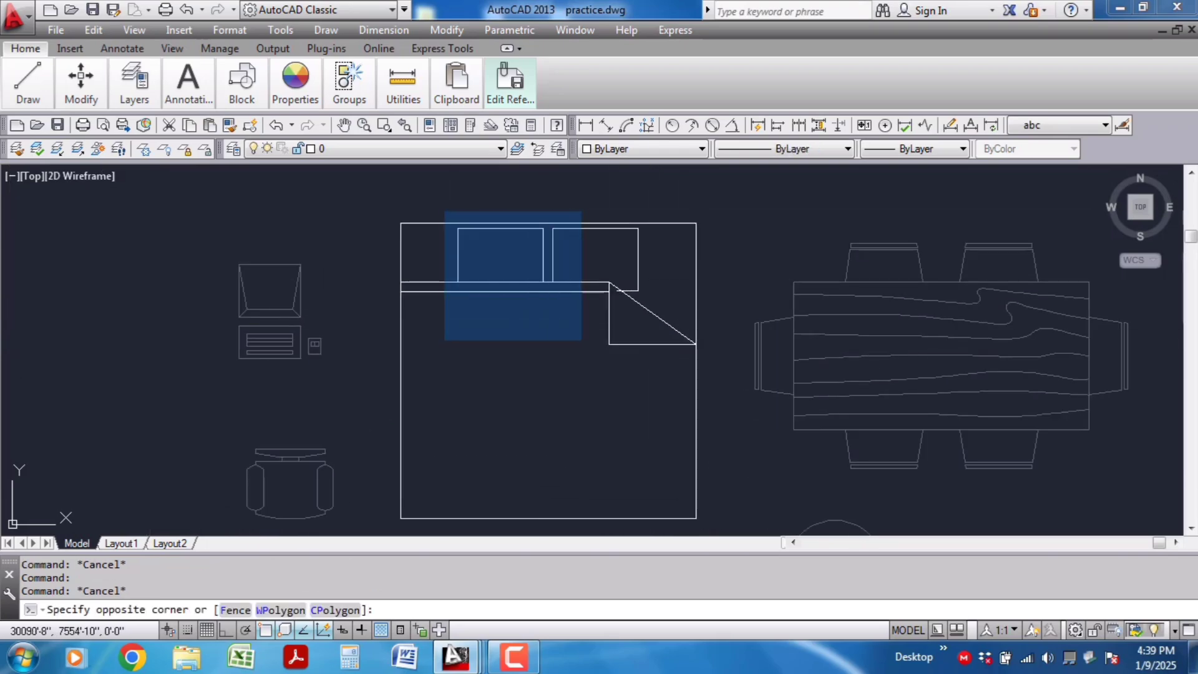
click(581, 346)
scroll(610, 264, up, 1)
click(661, 260)
click(604, 243)
scroll(655, 252, up, 1)
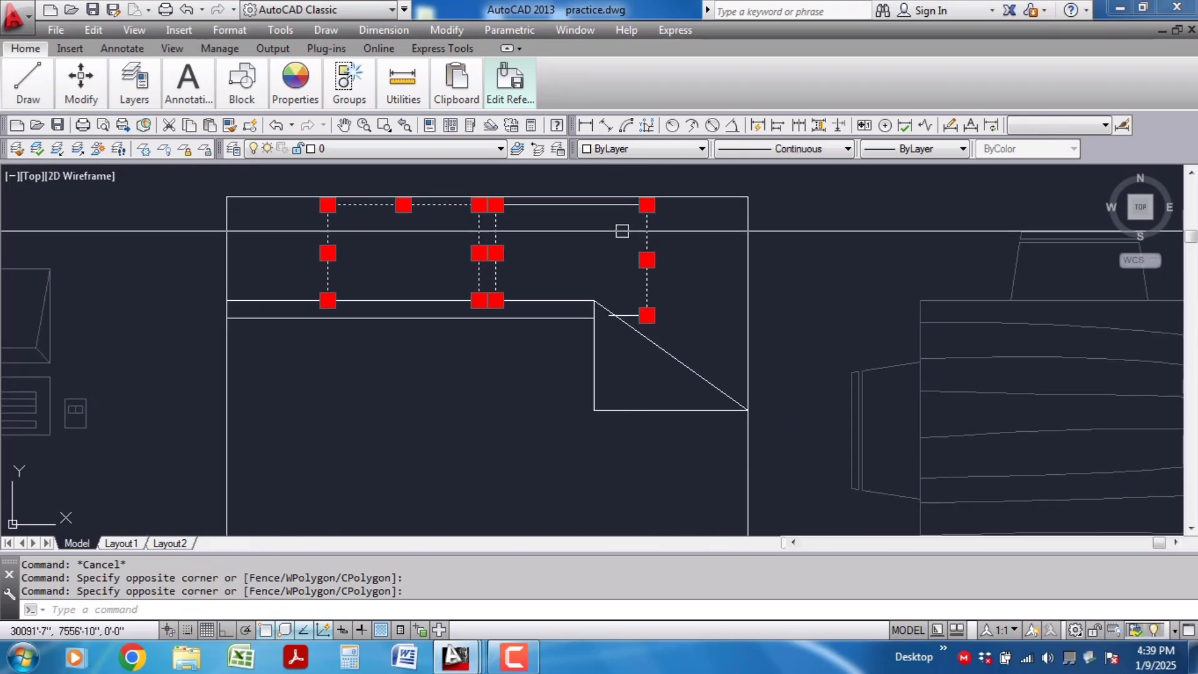
click(592, 201)
scroll(629, 318, up, 3)
click(580, 262)
click(689, 341)
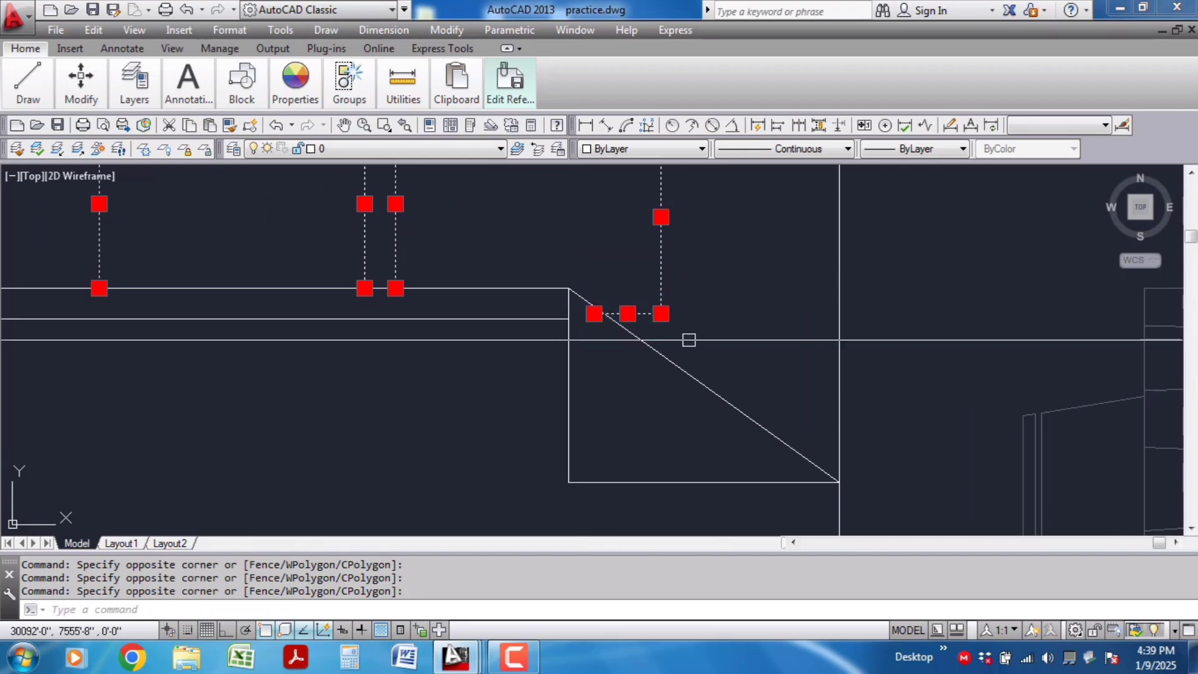
scroll(571, 392, down, 2)
scroll(566, 383, down, 3)
scroll(489, 423, up, 1)
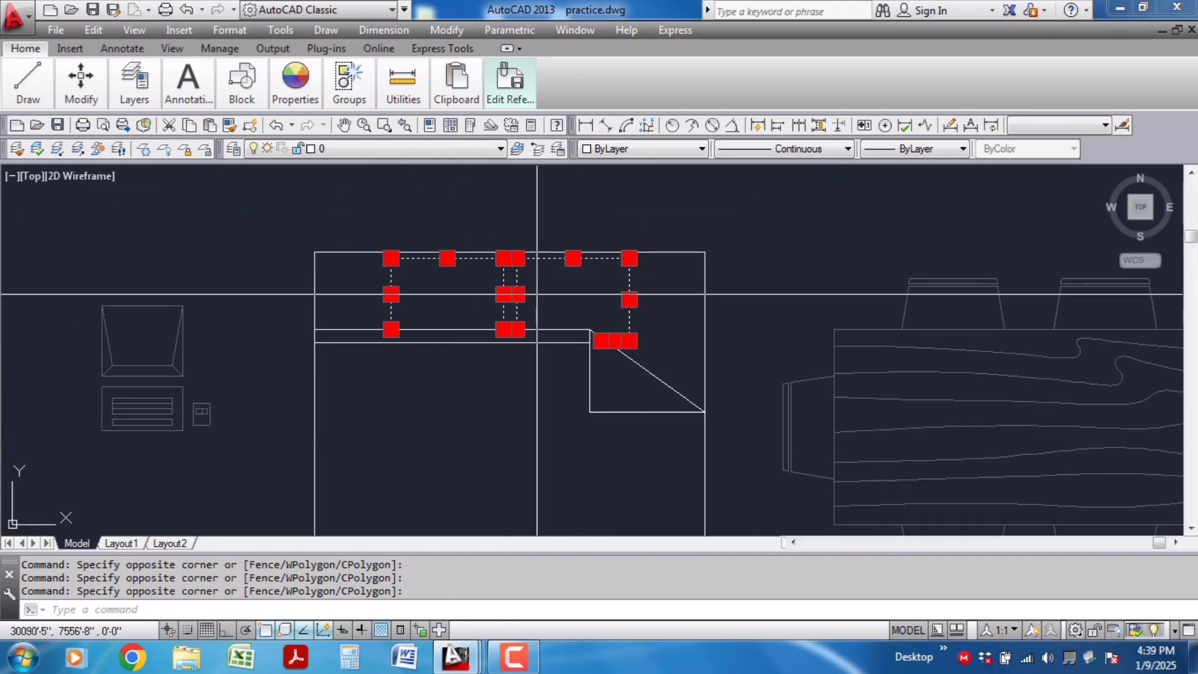
click(643, 149)
click(609, 209)
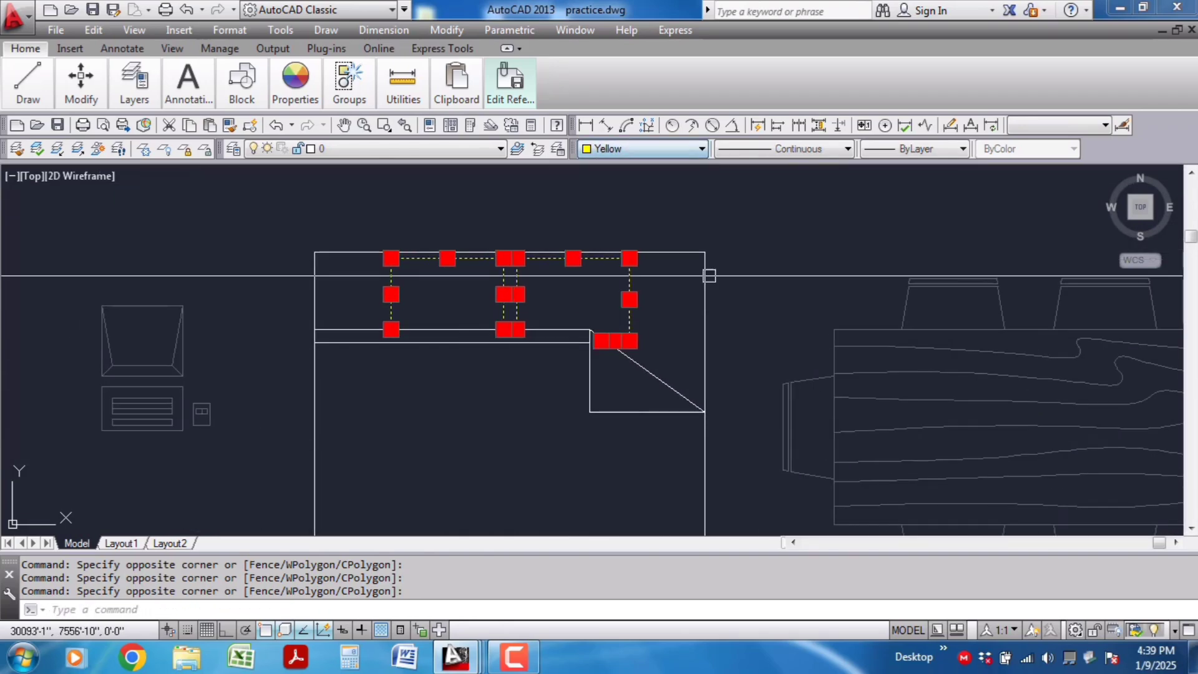
key(Escape)
scroll(587, 335, down, 1)
scroll(579, 335, down, 1)
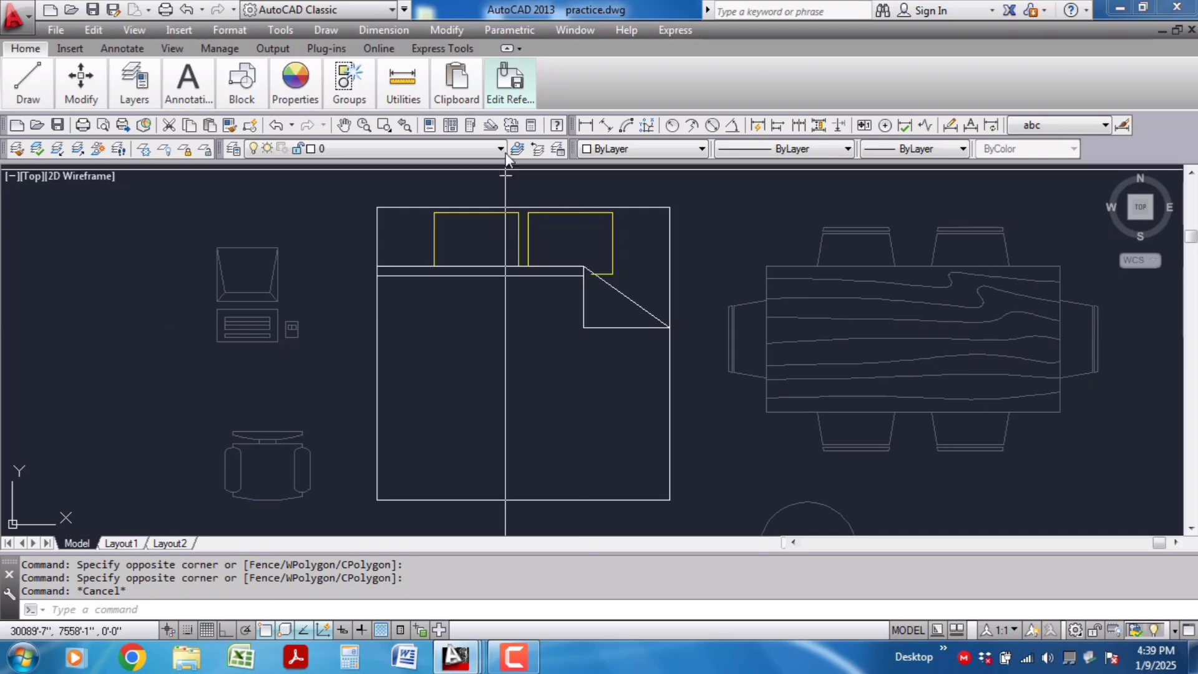
Step: Try to add the yellow outline lines of both pillows to the reference editing working set
click(510, 79)
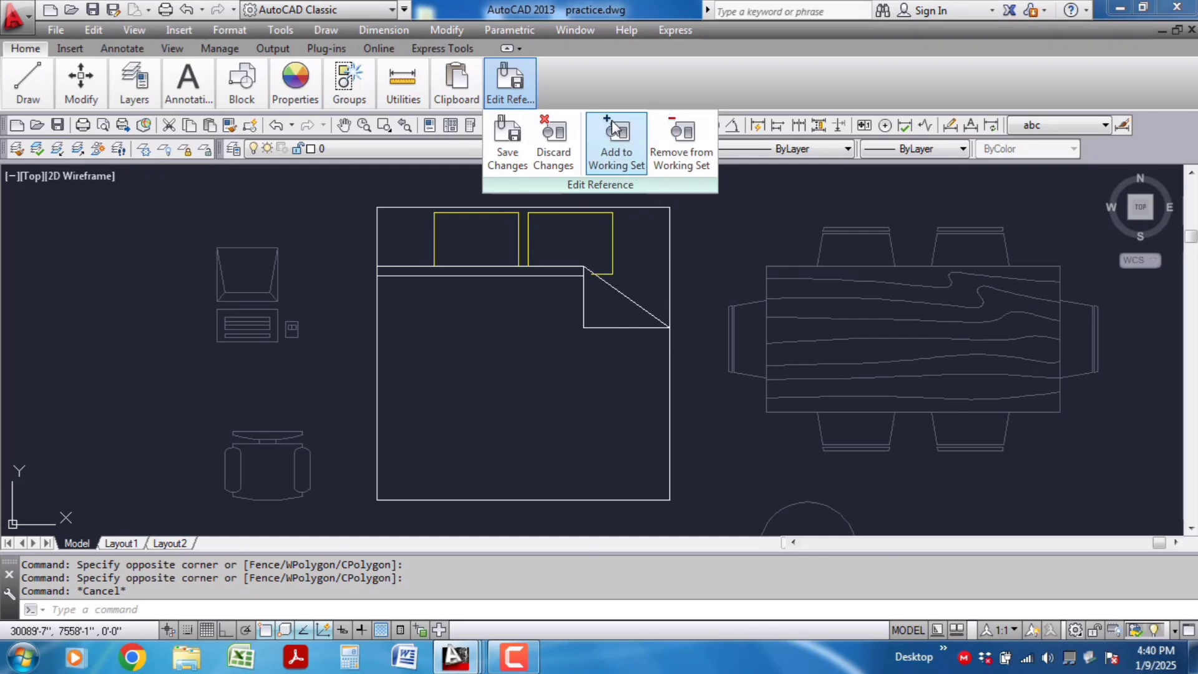
click(617, 158)
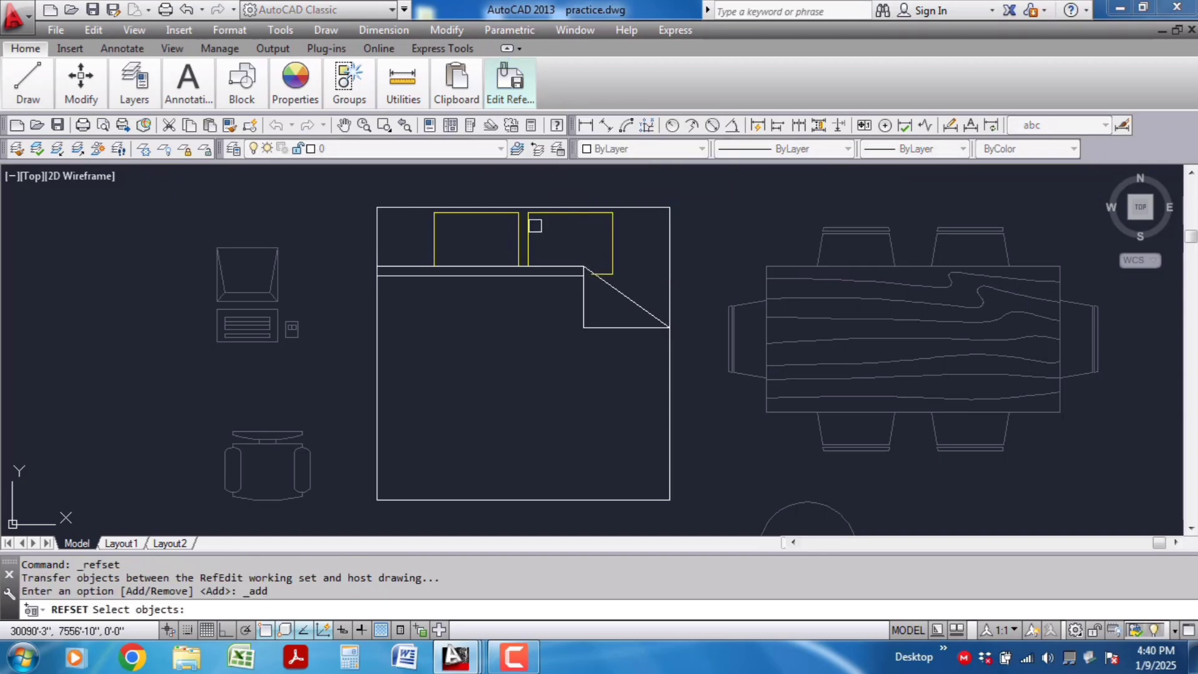
drag(433, 208, 524, 268)
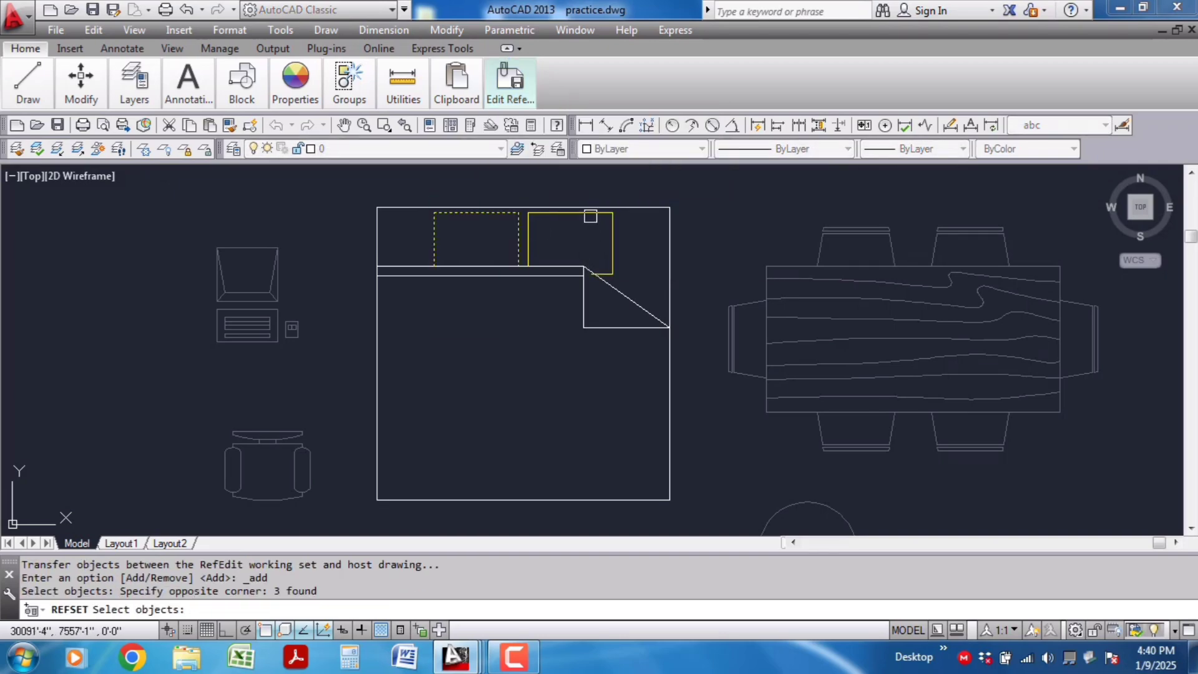
scroll(593, 218, up, 3)
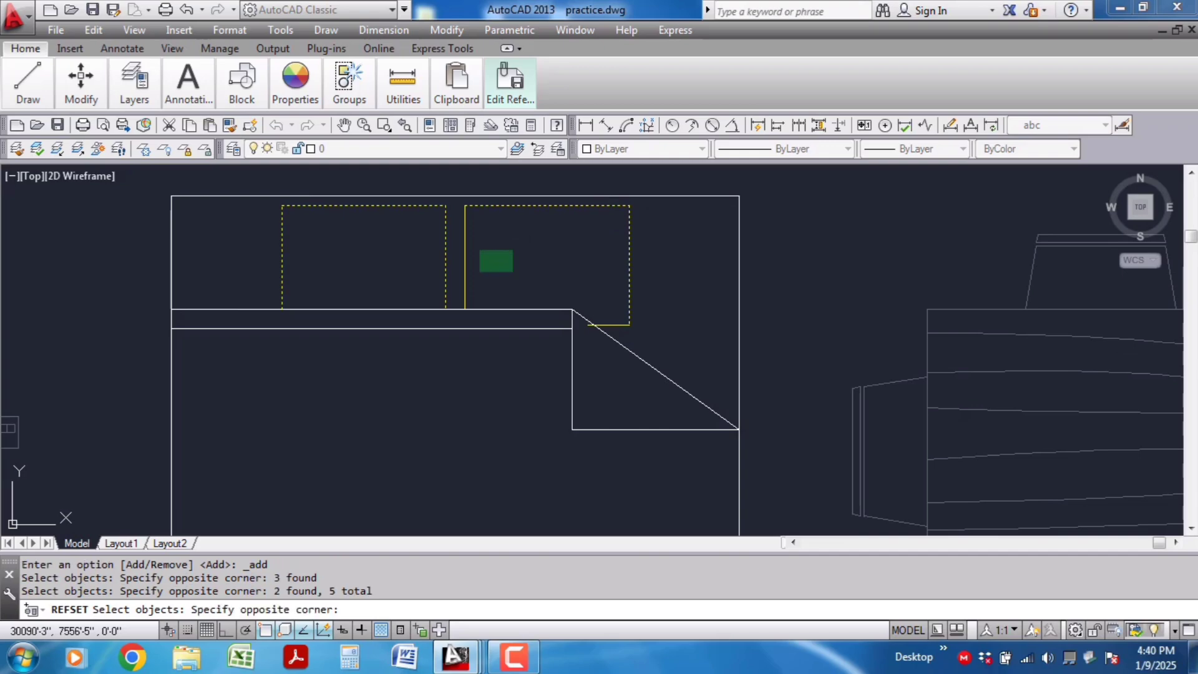
scroll(668, 337, up, 3)
click(643, 339)
click(645, 339)
scroll(639, 336, down, 5)
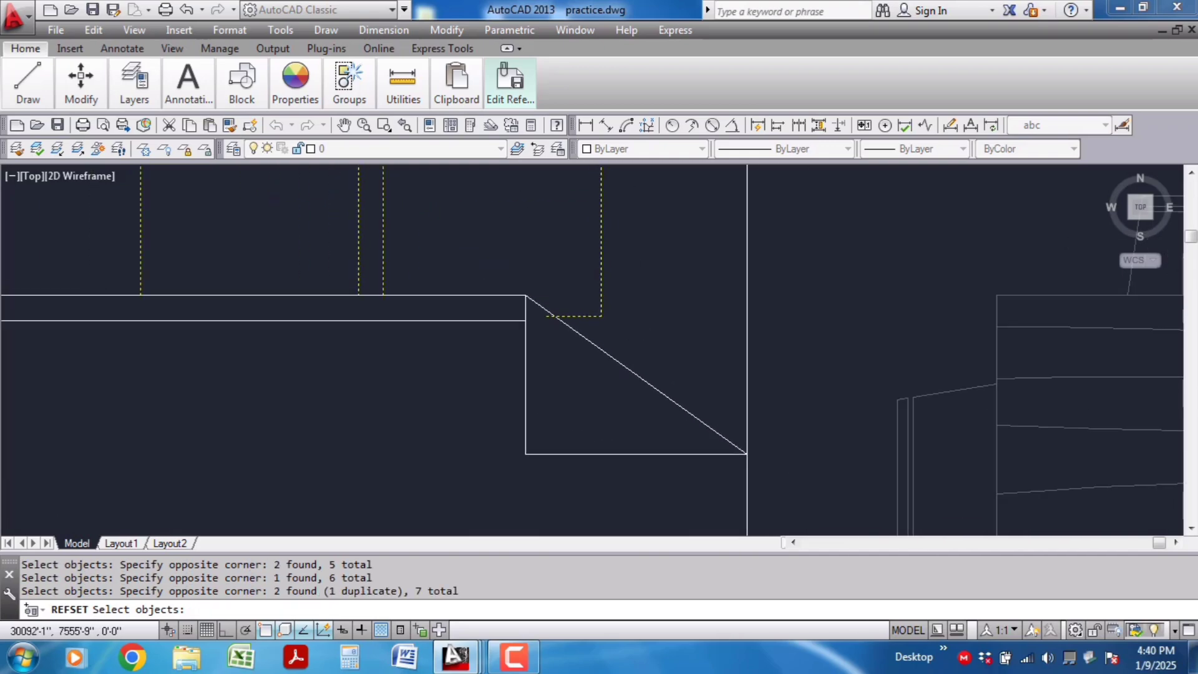
key(Return)
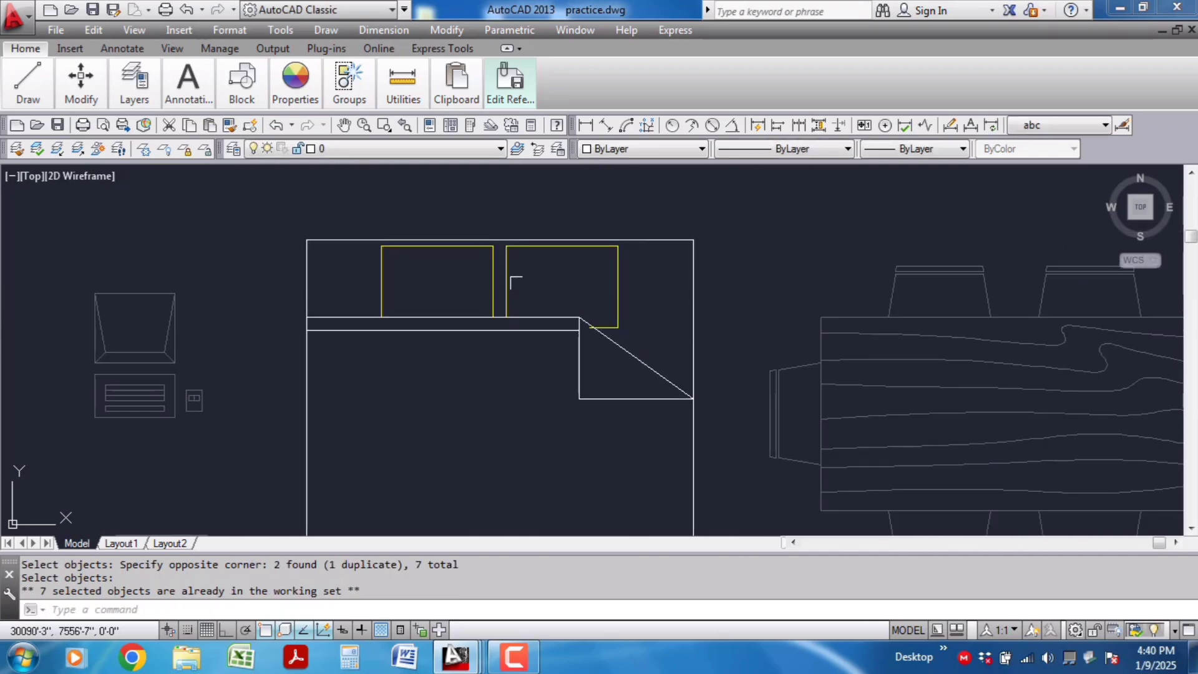
Step: Save the changes to the bed reference and confirm saving all reference edits
mouse_move(511, 97)
click(507, 149)
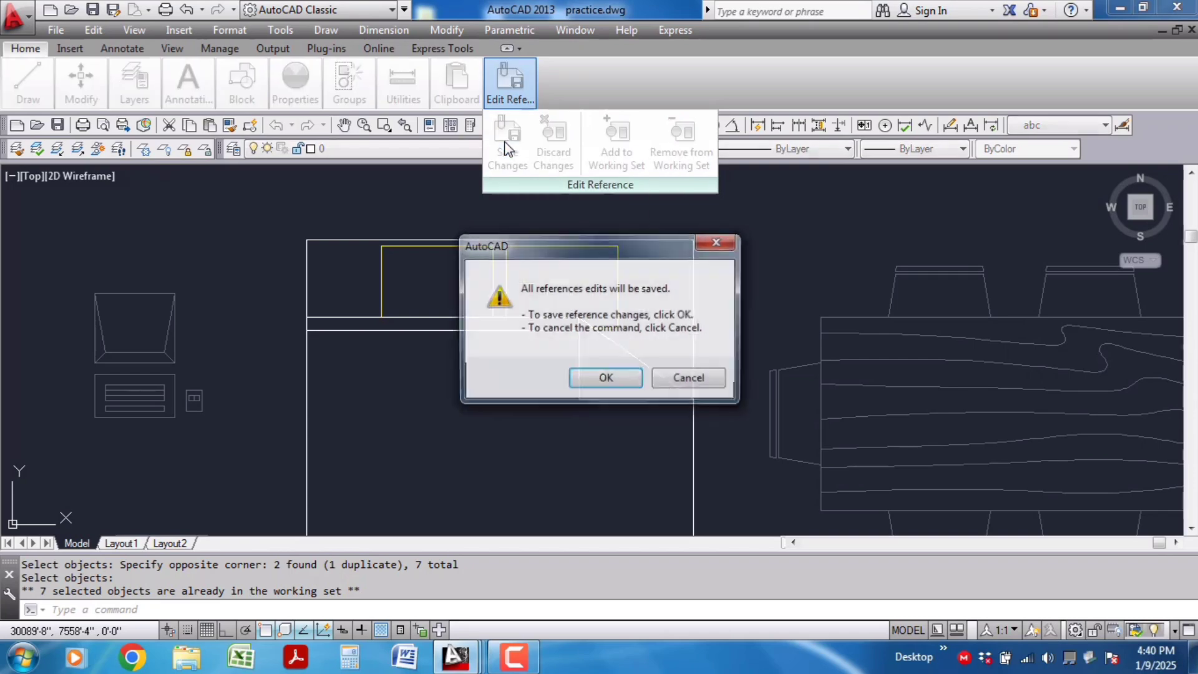
click(605, 378)
scroll(609, 381, down, 5)
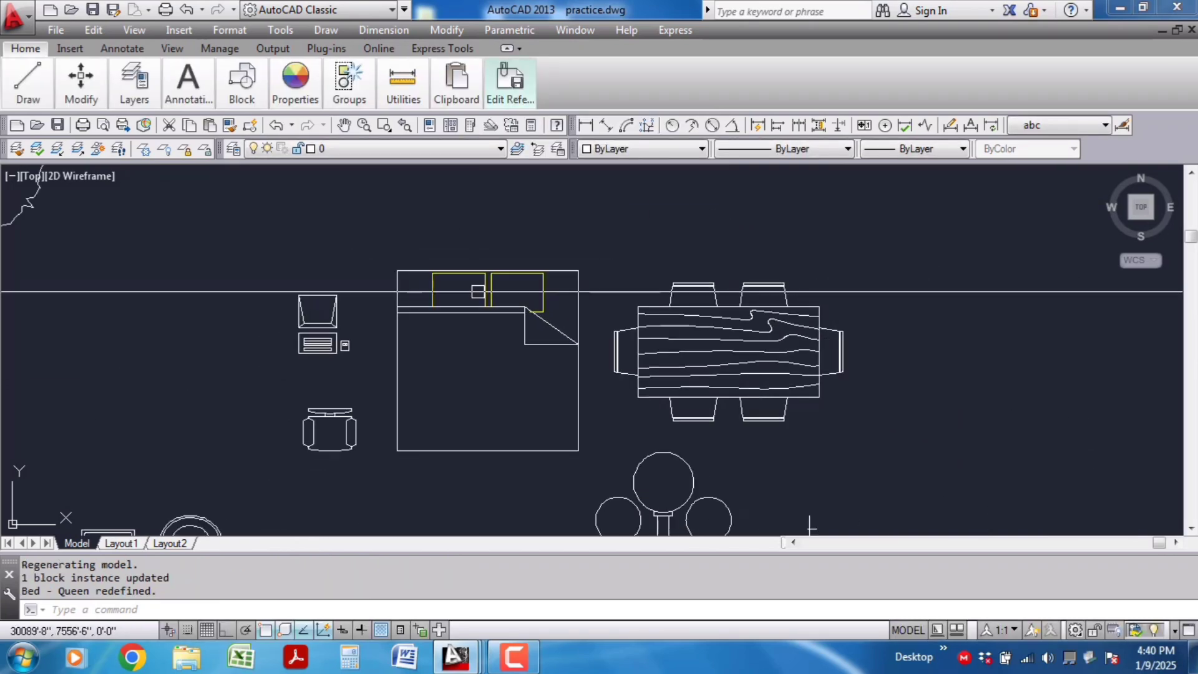
Step: Examine the edited bed within furniture block h, test-selecting the block at different parts and leaving nothing selected
scroll(568, 386, up, 1)
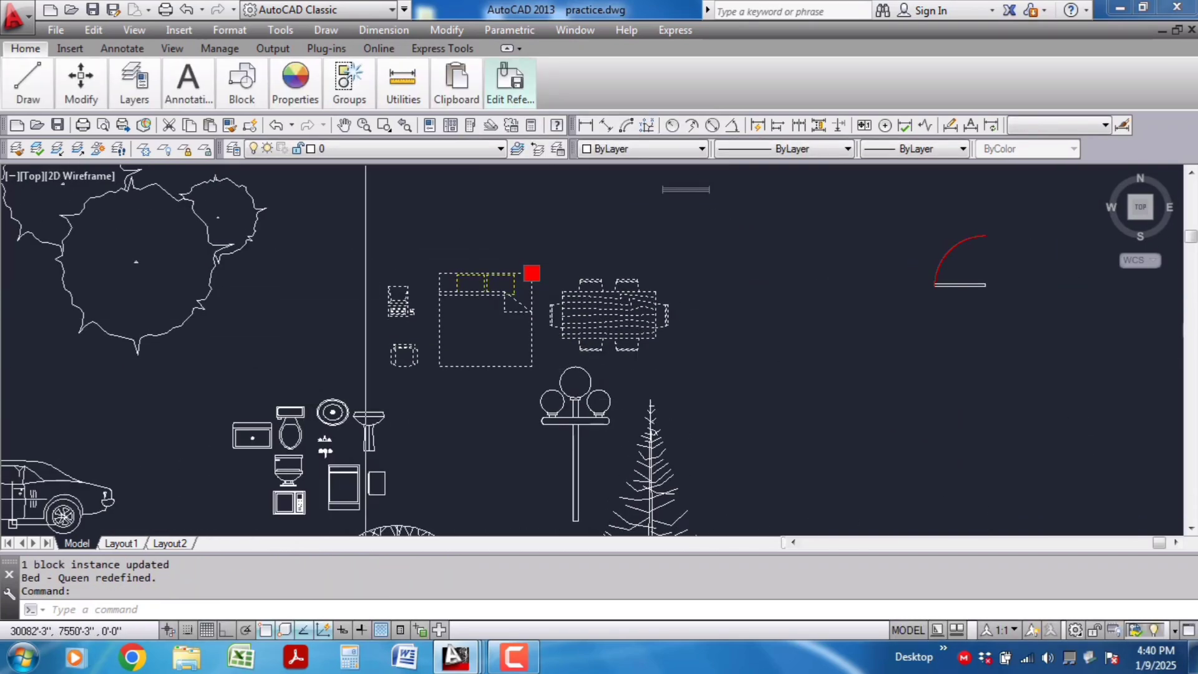
key(Escape)
scroll(522, 310, up, 2)
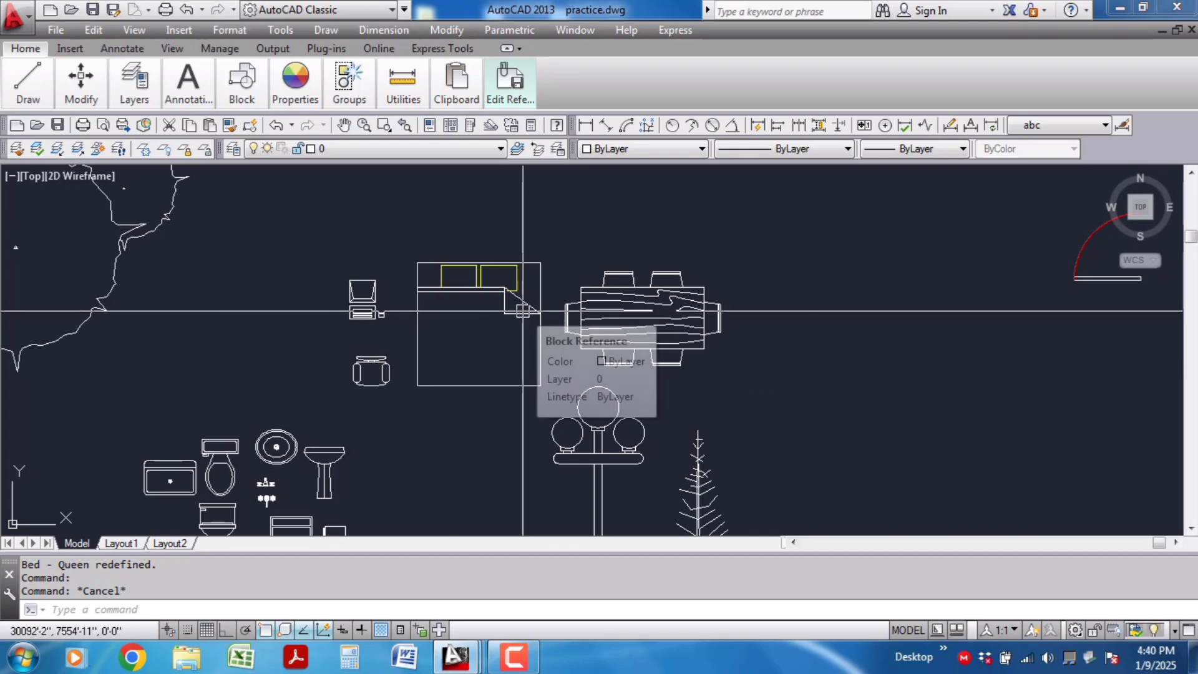
scroll(410, 270, up, 3)
click(454, 288)
click(423, 292)
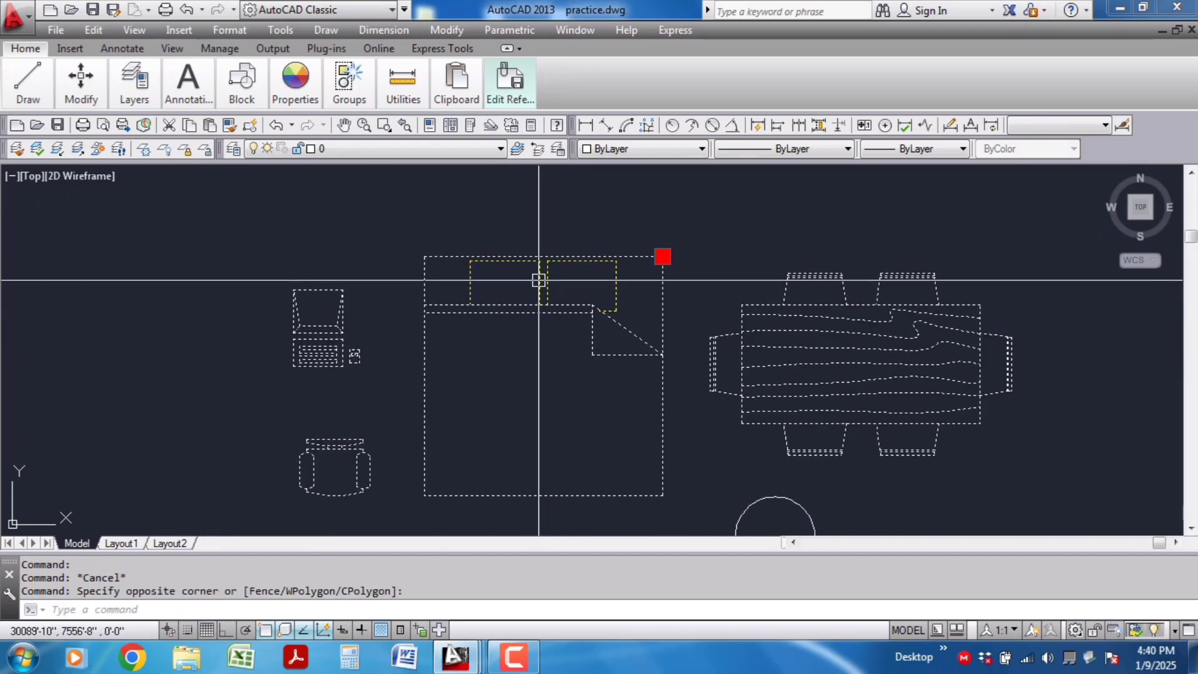
key(Escape)
click(575, 371)
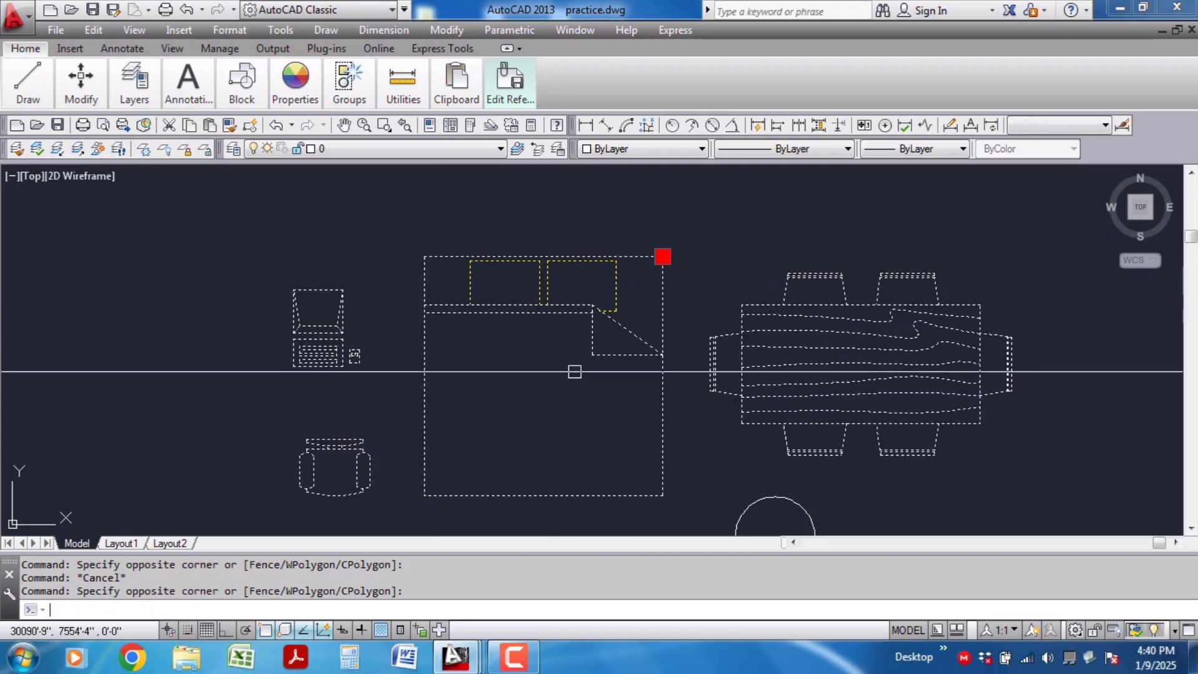
key(Escape)
scroll(575, 371, down, 3)
scroll(366, 349, up, 2)
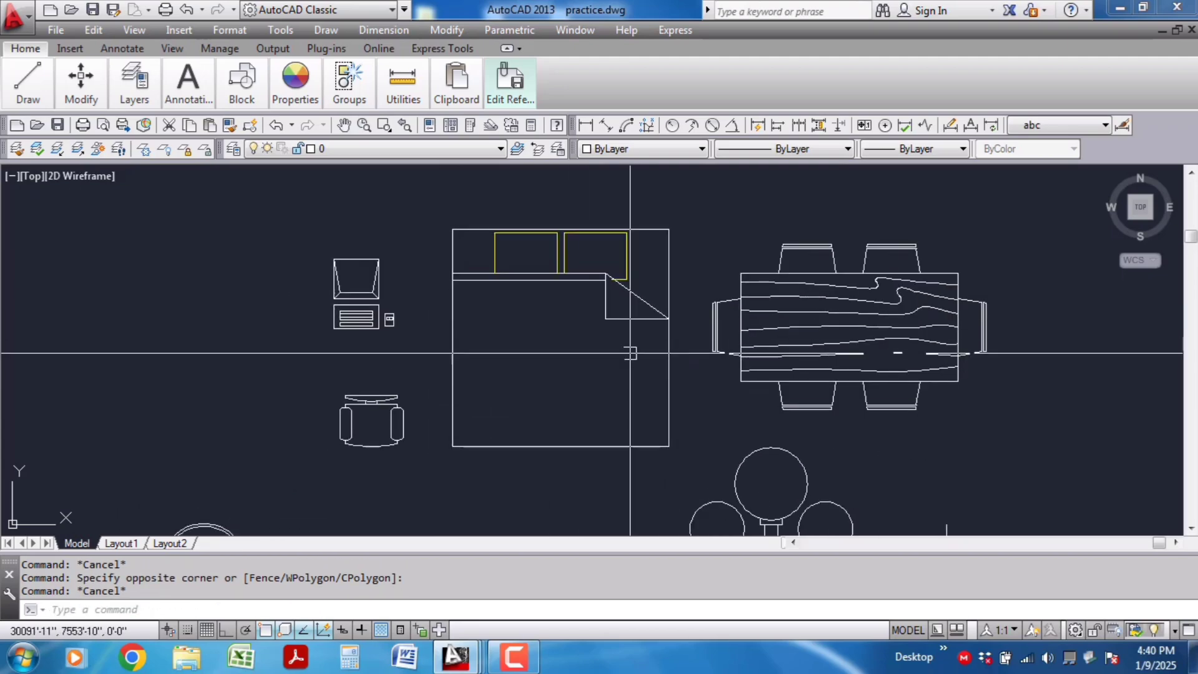
click(741, 372)
key(Escape)
Step: Start in-place editing of the Dining Set - 36 x 72 reference nested in block h with REFEDIT, automatically selecting all nested objects
scroll(996, 392, up, 2)
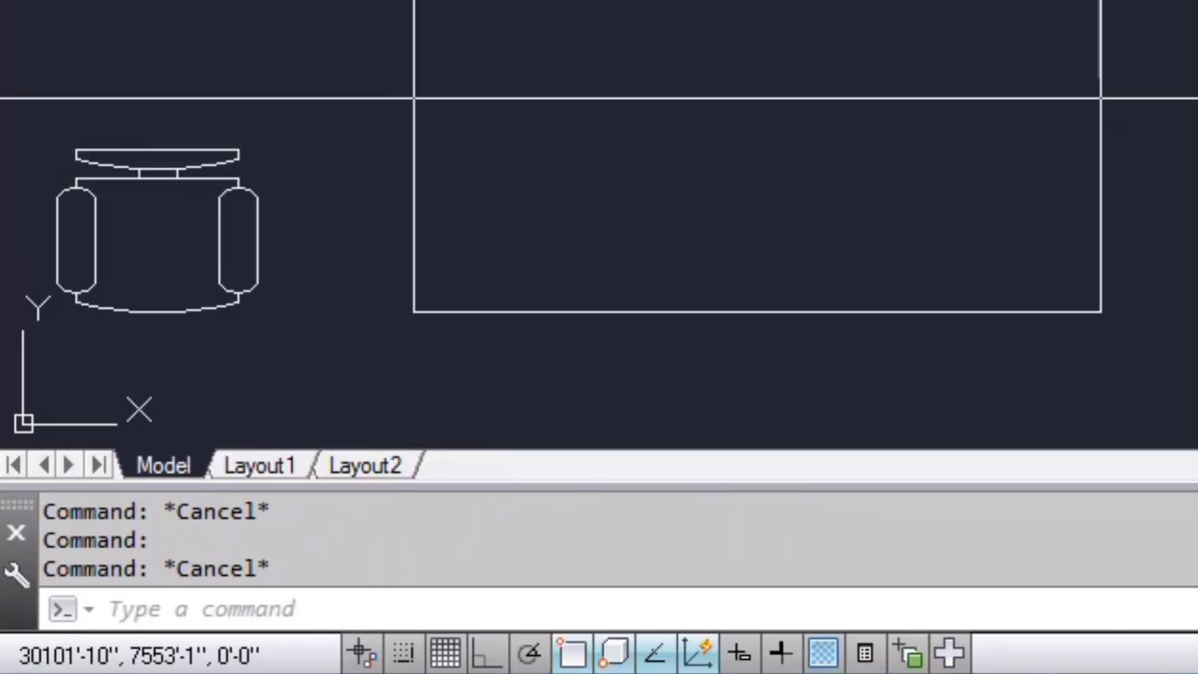
text(REFEDIT)
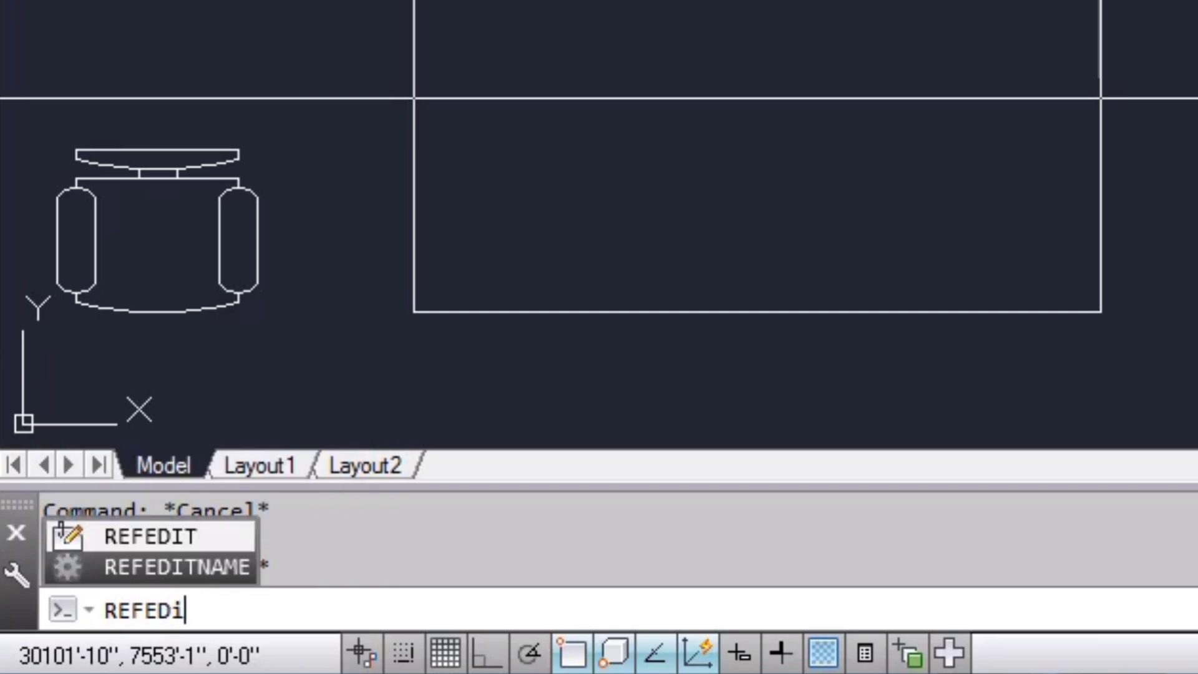
key(Return)
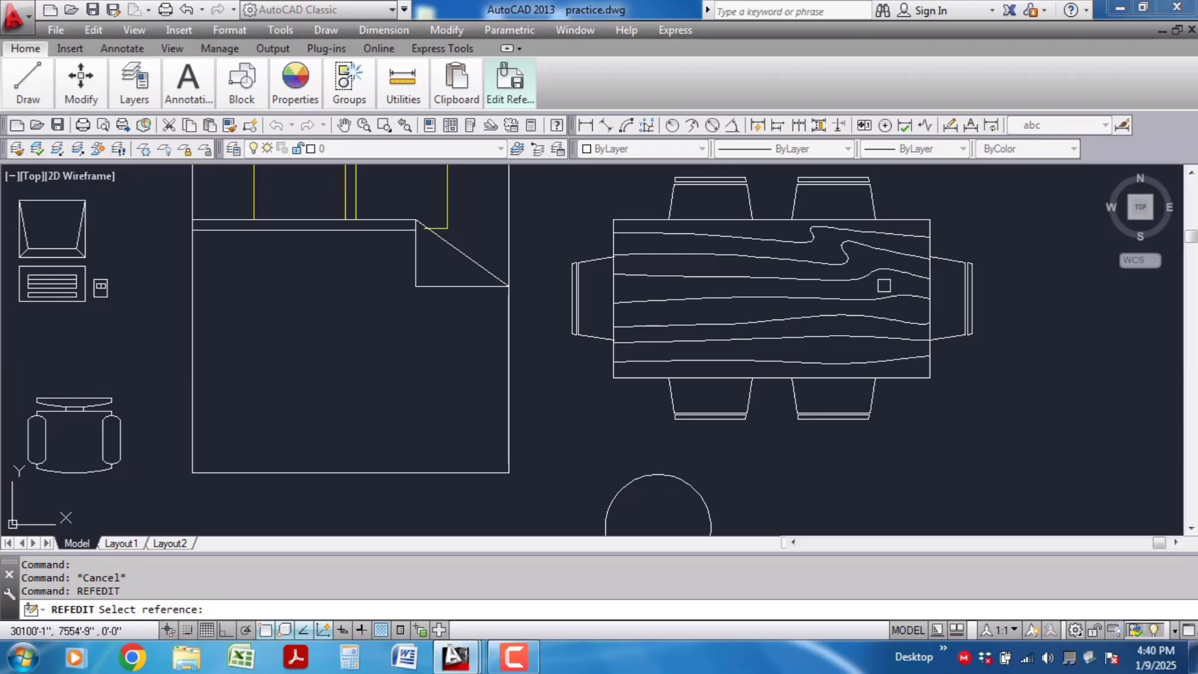
click(873, 273)
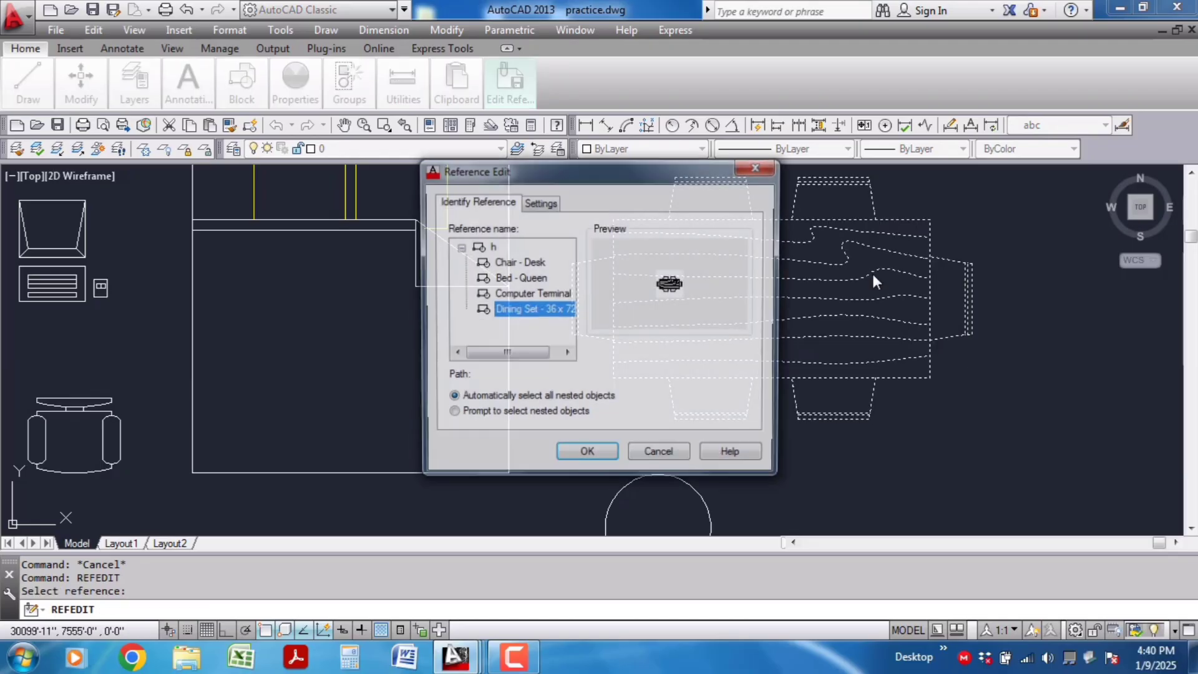
click(586, 456)
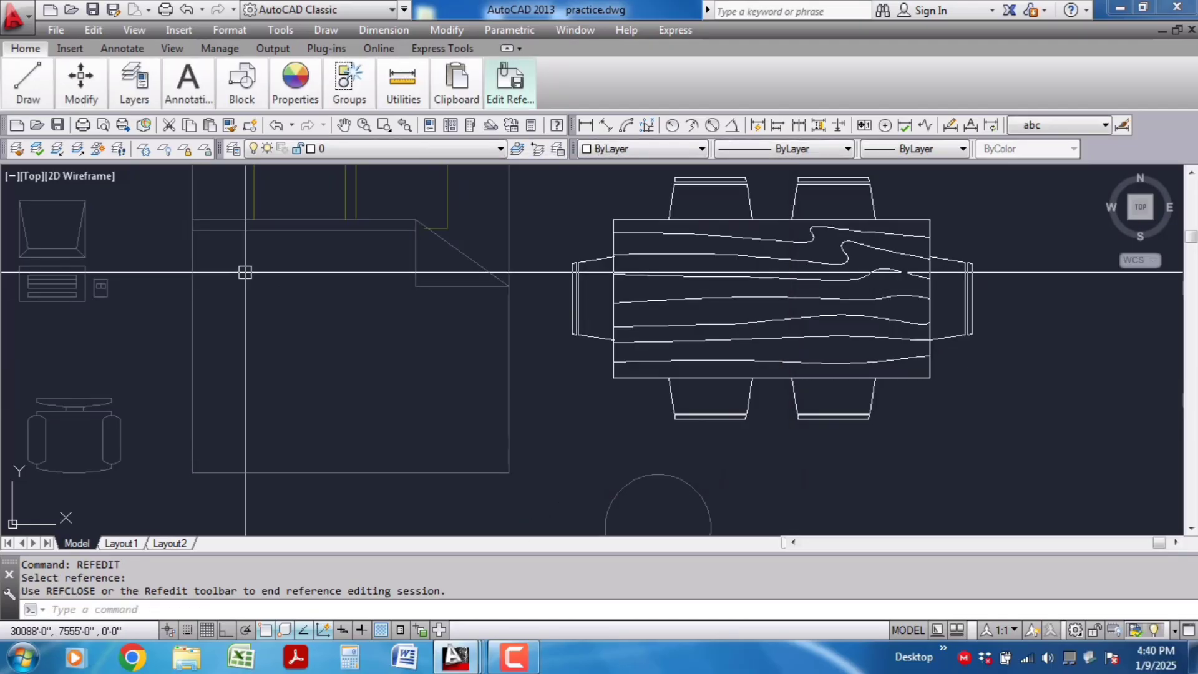
scroll(737, 393, down, 2)
scroll(513, 326, down, 3)
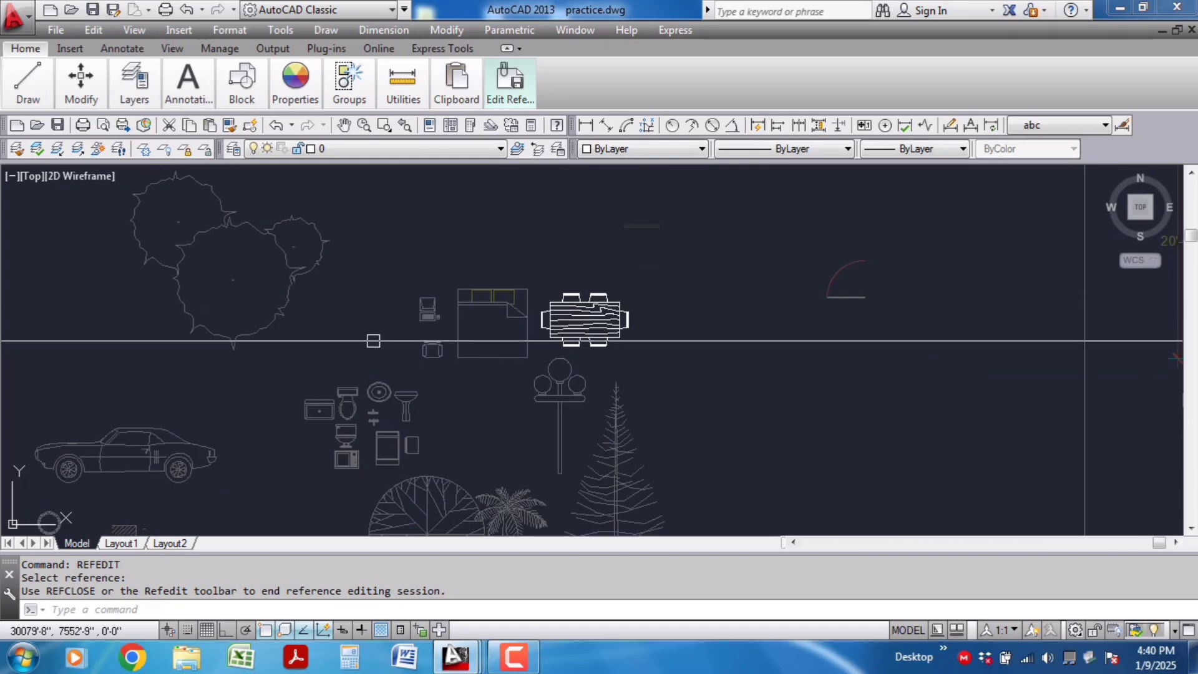
scroll(628, 303, up, 2)
scroll(627, 308, up, 3)
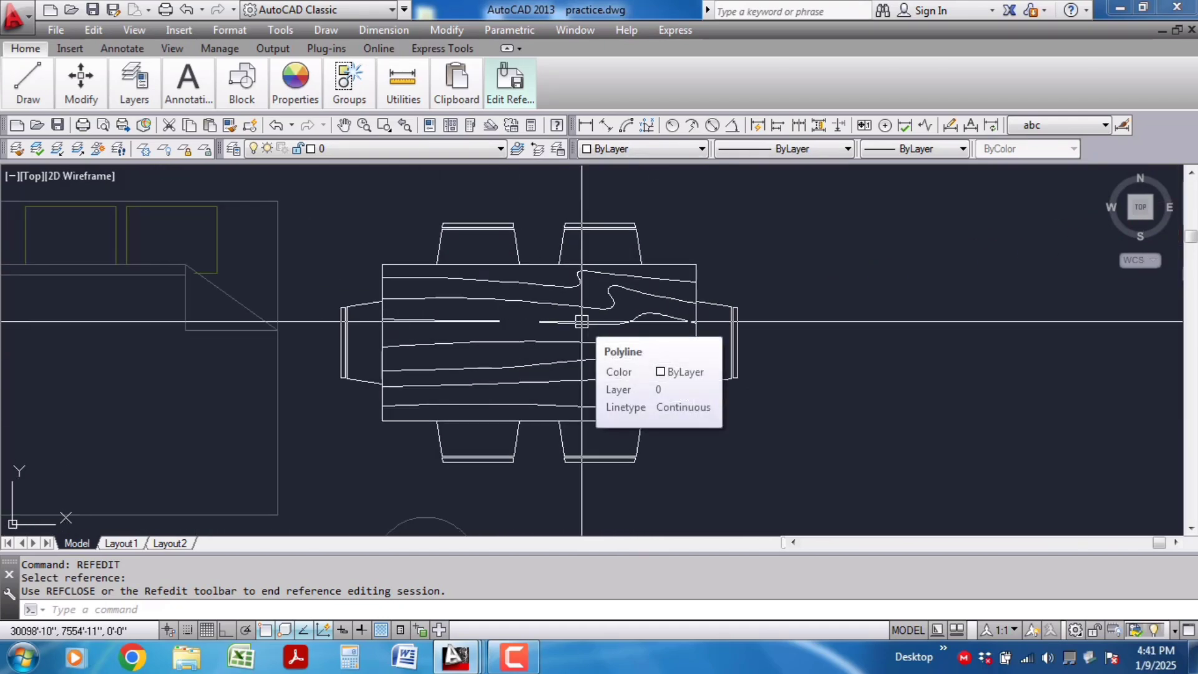
Step: Select all the wood-grain lines inside the dining table and set their color to Cyan
scroll(582, 321, up, 2)
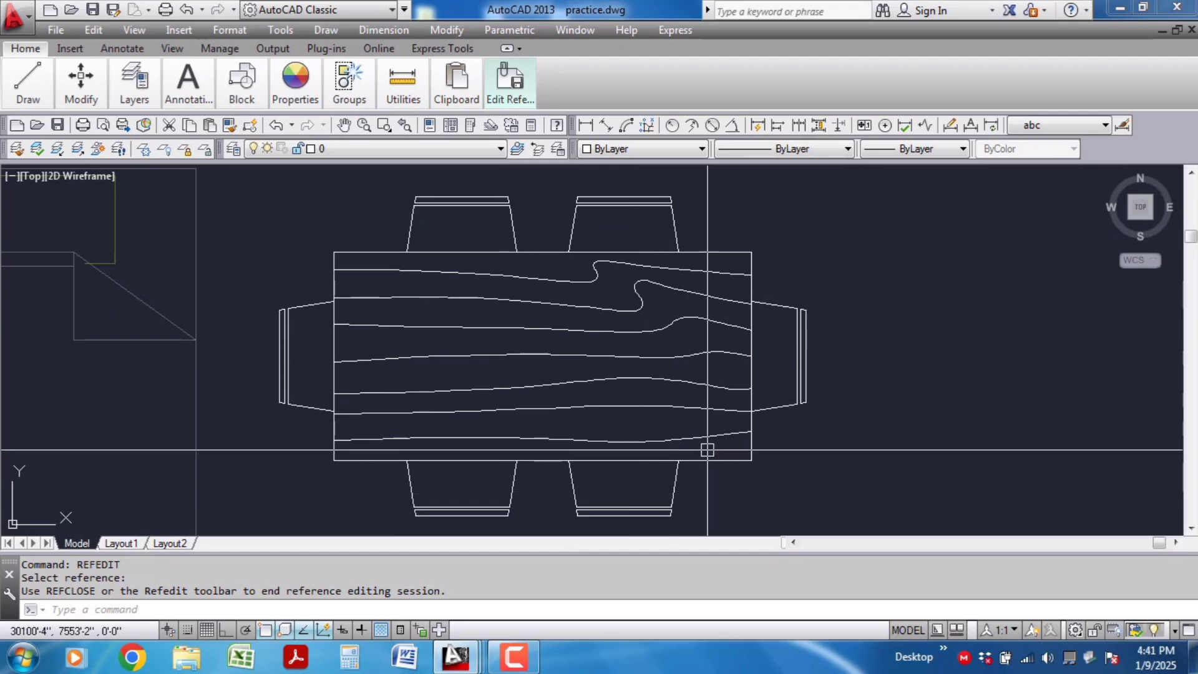
click(712, 449)
click(529, 263)
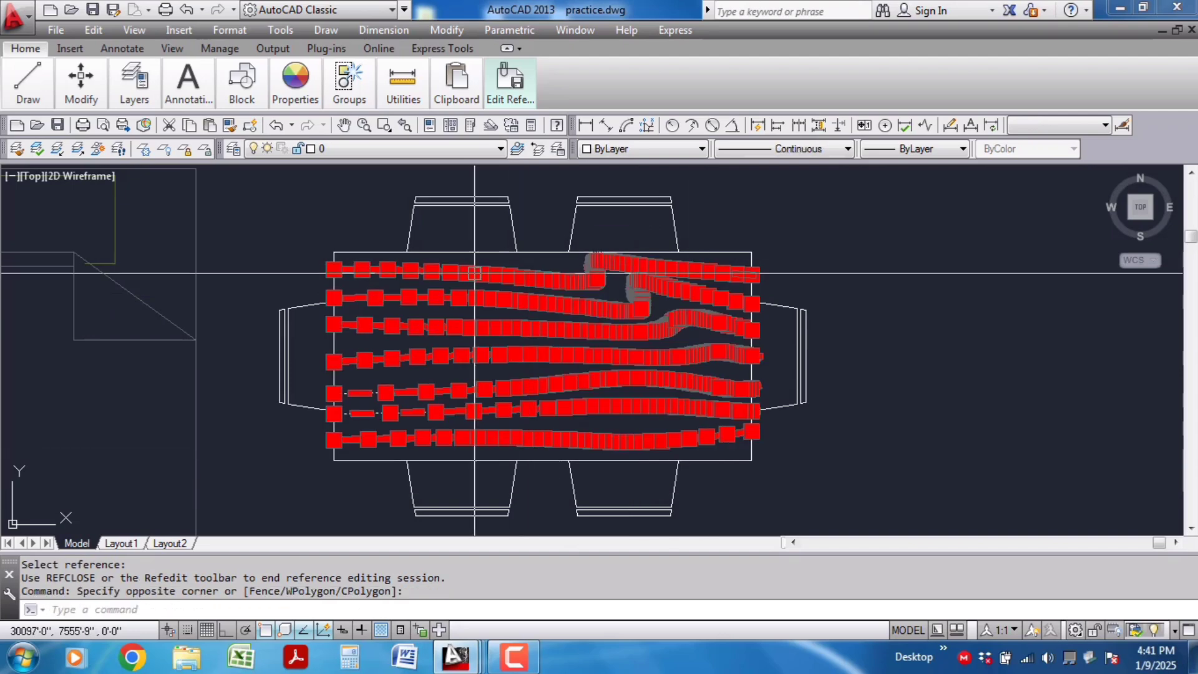
click(651, 152)
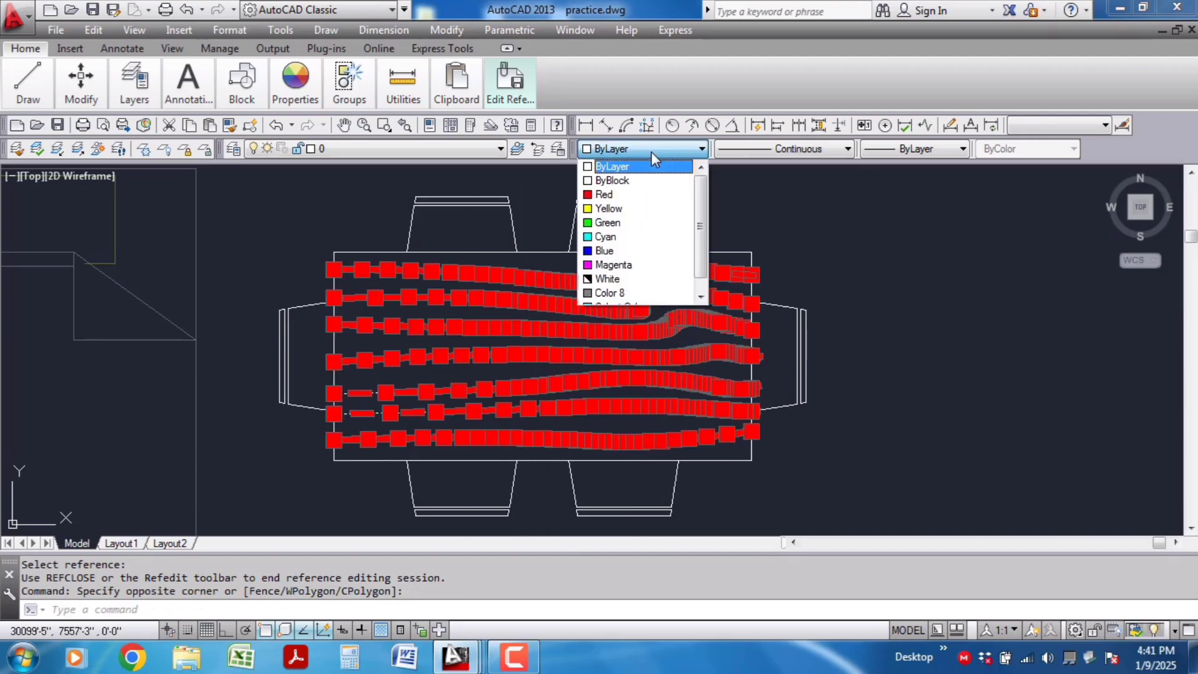
click(641, 238)
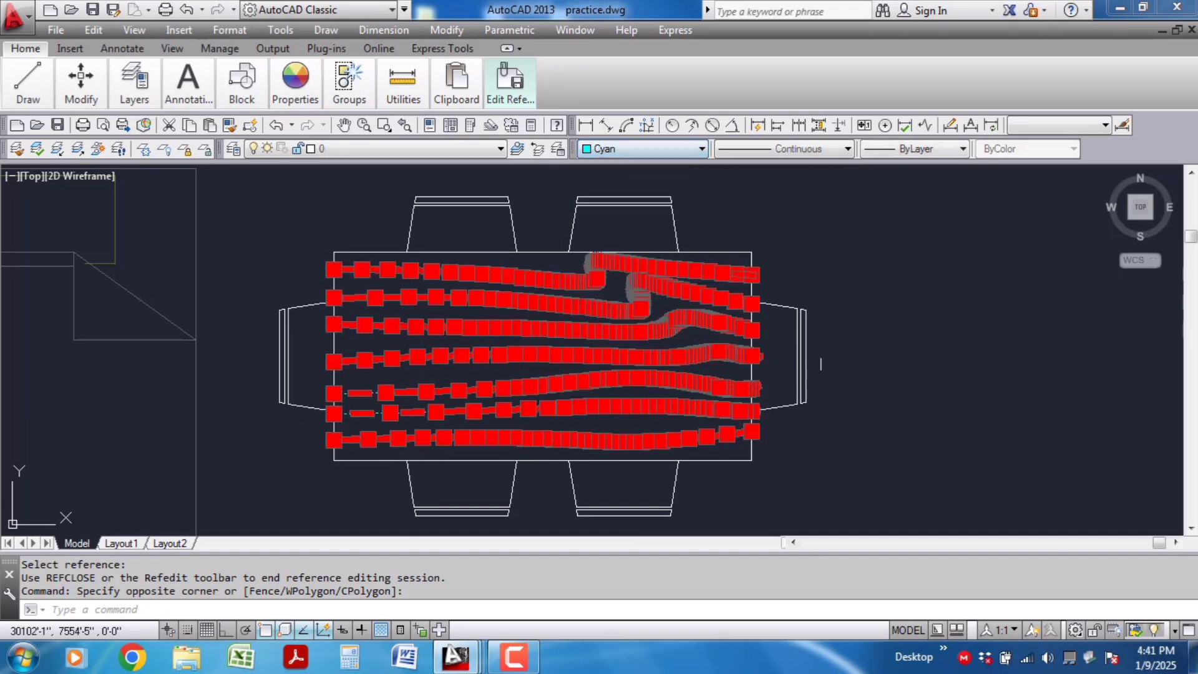
key(Escape)
Step: Select the six chairs around the dining table and set their color to Magenta
scroll(883, 421, down, 2)
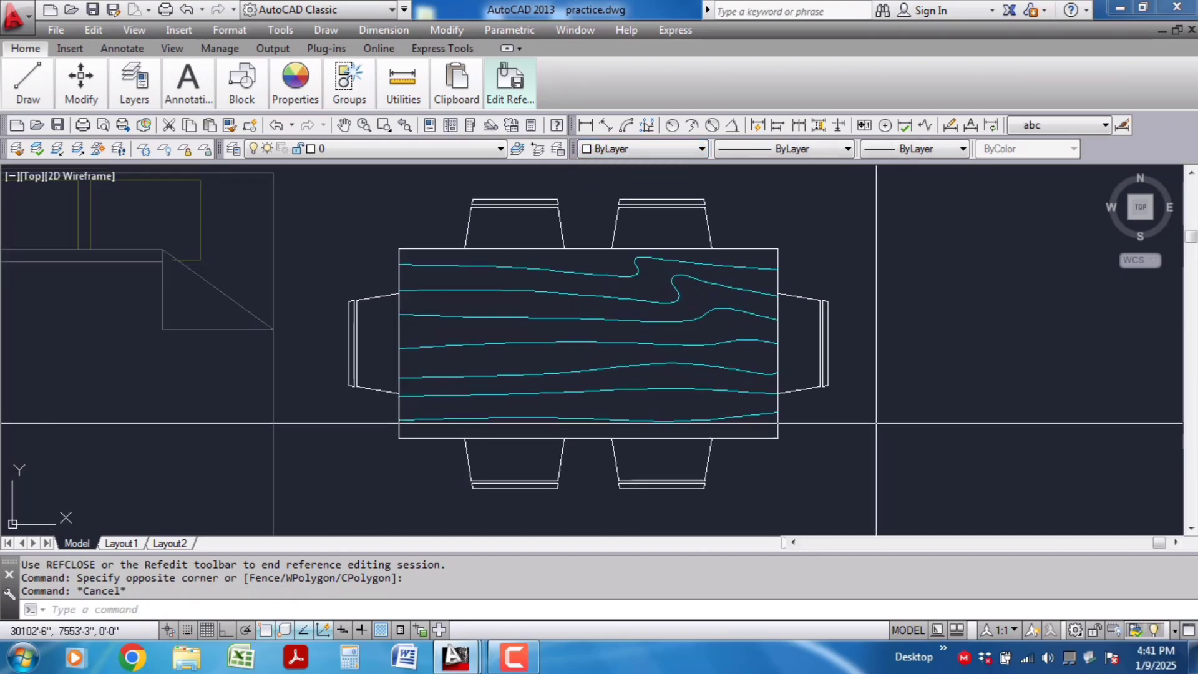
click(949, 484)
click(801, 279)
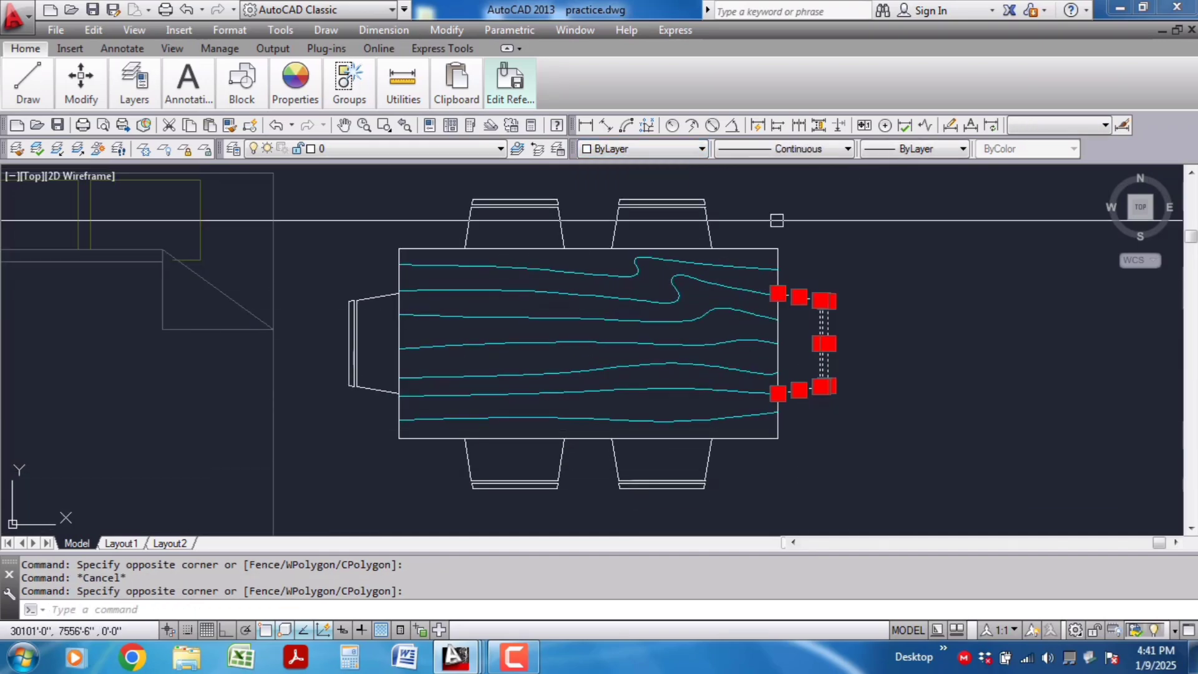
click(753, 226)
click(407, 180)
click(781, 497)
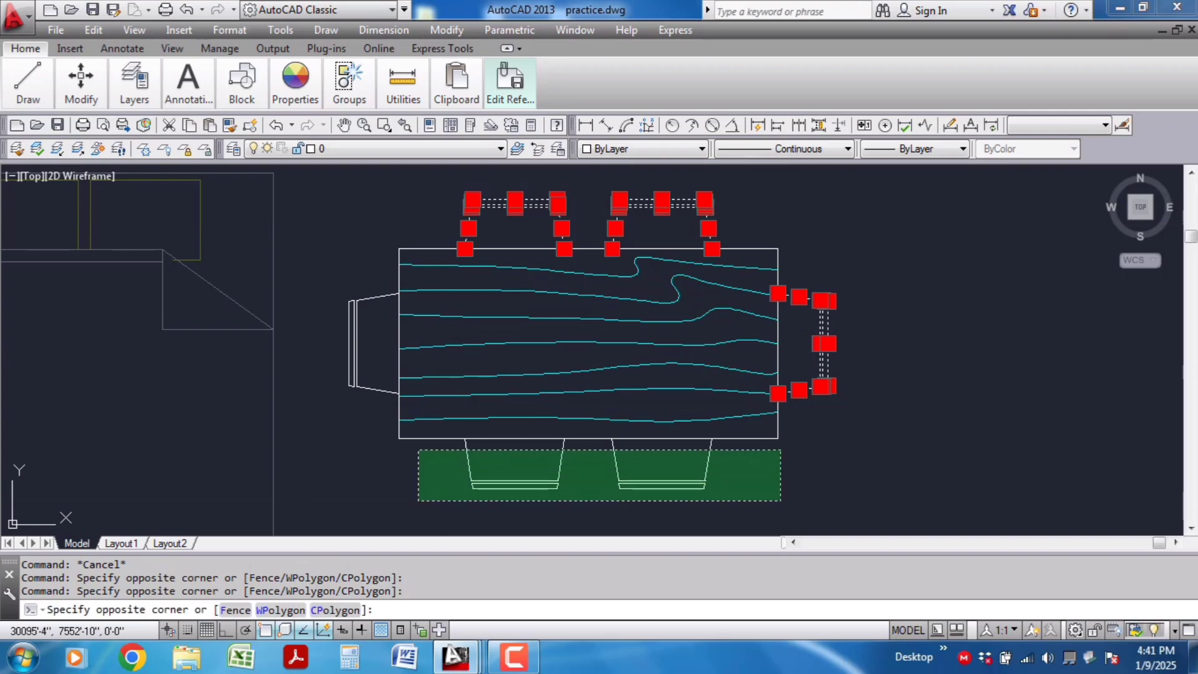
click(414, 449)
click(370, 429)
click(311, 285)
click(640, 148)
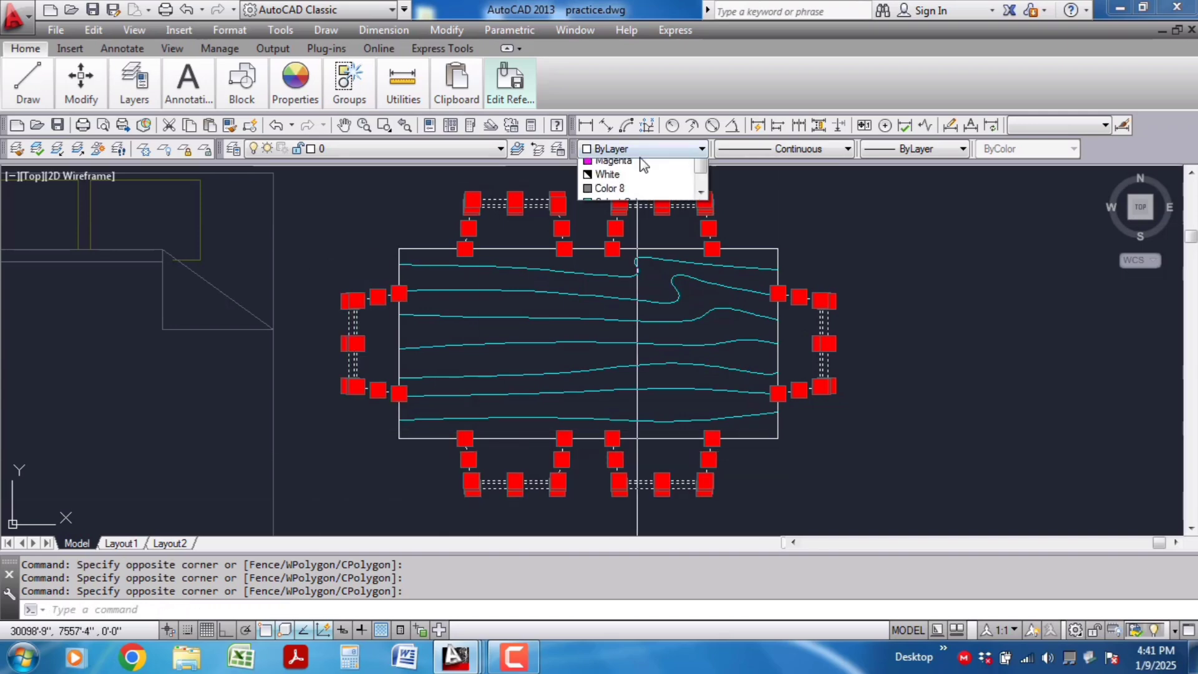
click(612, 265)
key(Escape)
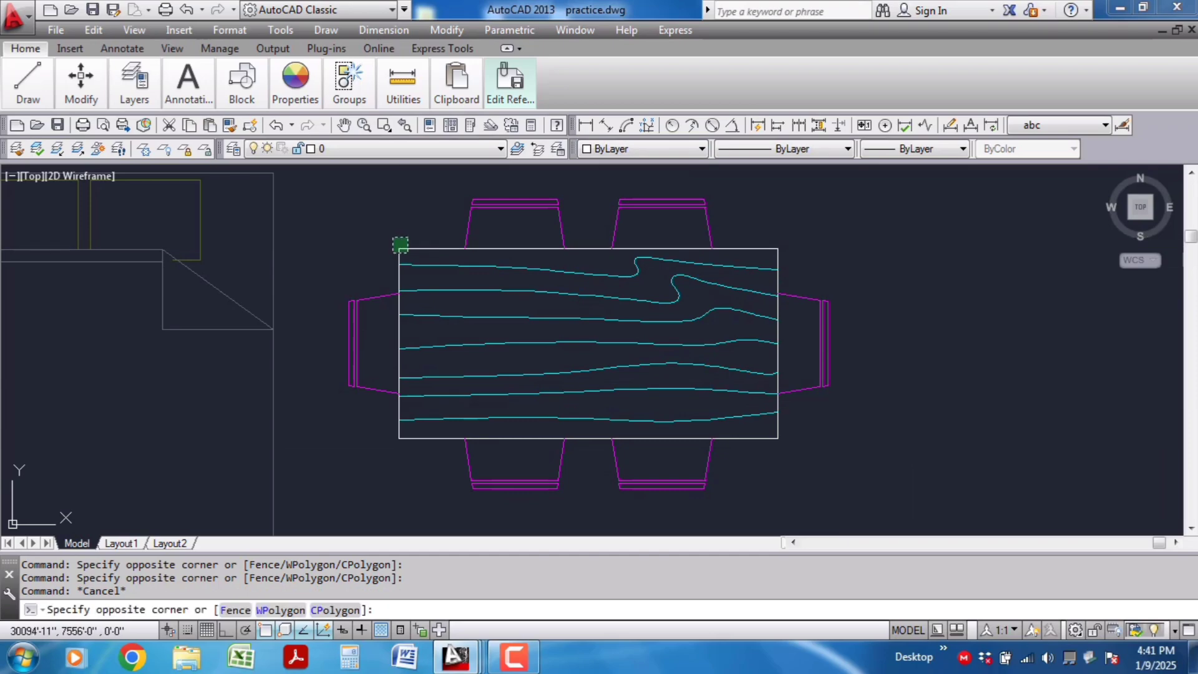
Step: Set the color of the dining table's rectangular outline to Yellow
click(392, 237)
scroll(732, 447, up, 3)
click(809, 467)
click(779, 421)
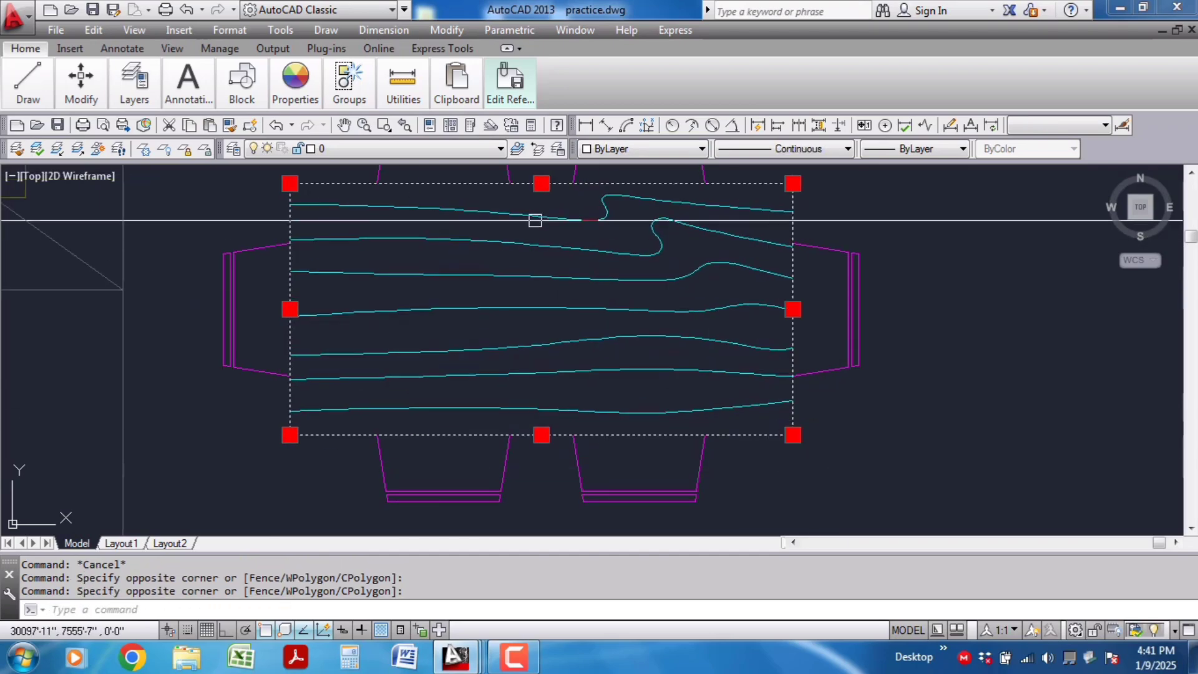
click(642, 155)
click(626, 213)
key(Escape)
scroll(813, 360, down, 3)
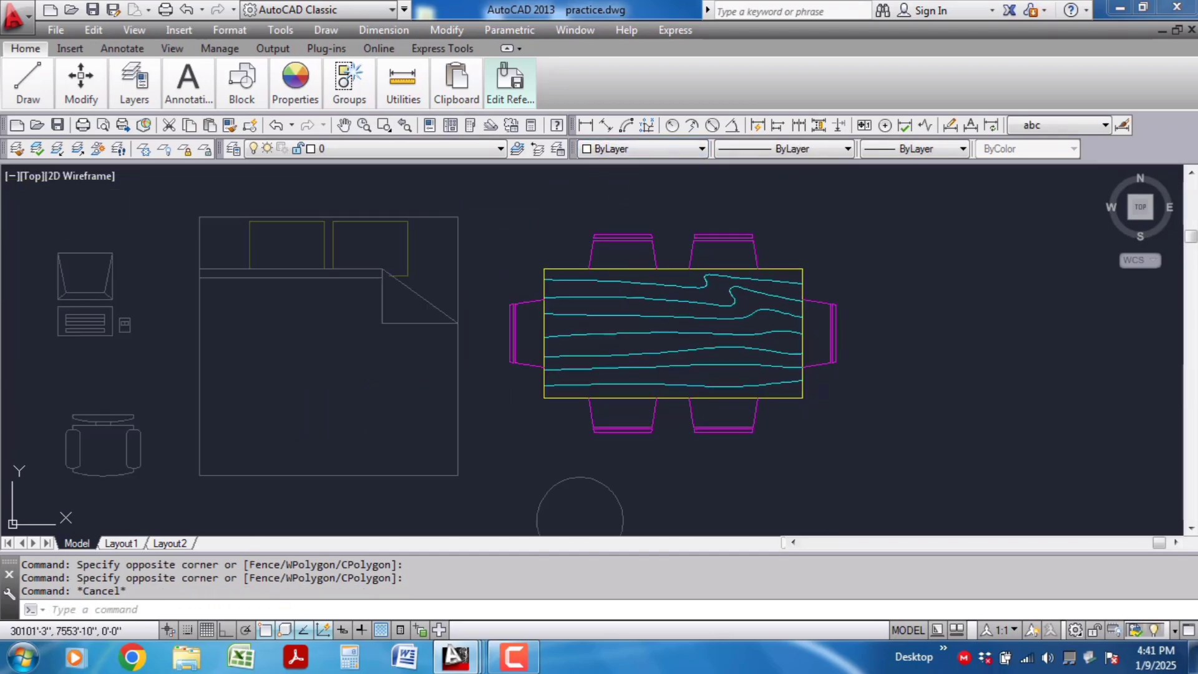
Step: Try to add the whole recolored dining set to the reference editing working set
scroll(818, 358, down, 2)
scroll(477, 260, down, 3)
scroll(620, 337, up, 6)
scroll(593, 285, down, 4)
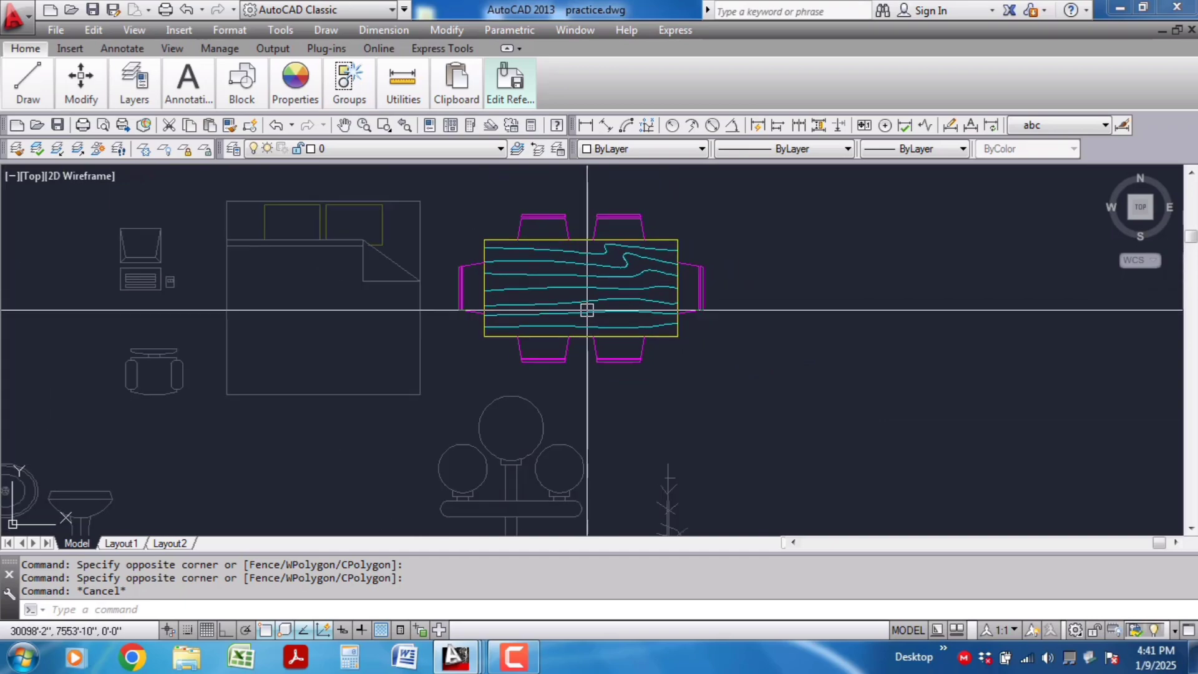
scroll(533, 218, up, 2)
mouse_move(513, 98)
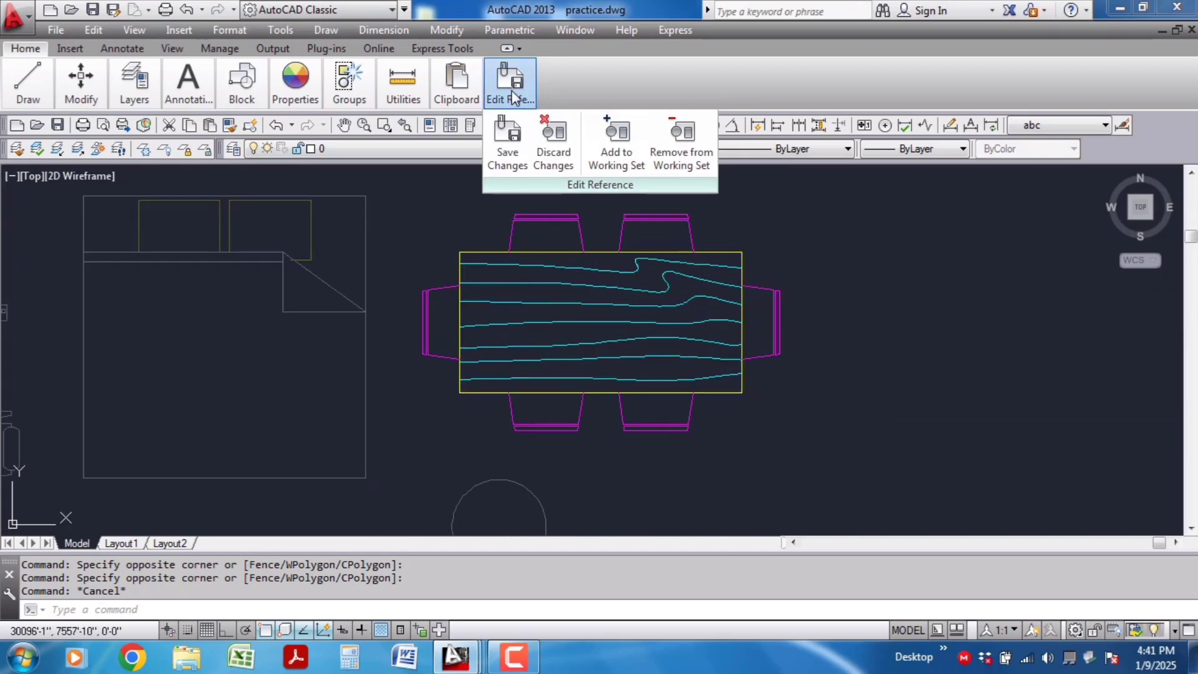
click(626, 148)
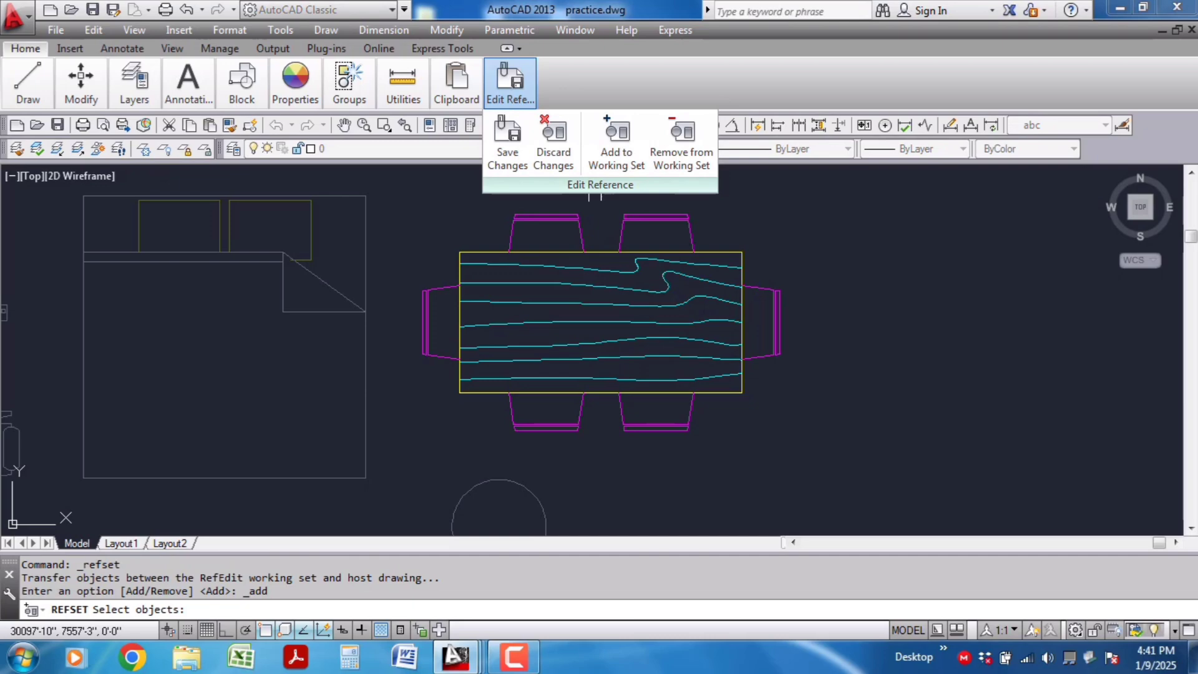
click(853, 216)
click(409, 443)
click(807, 449)
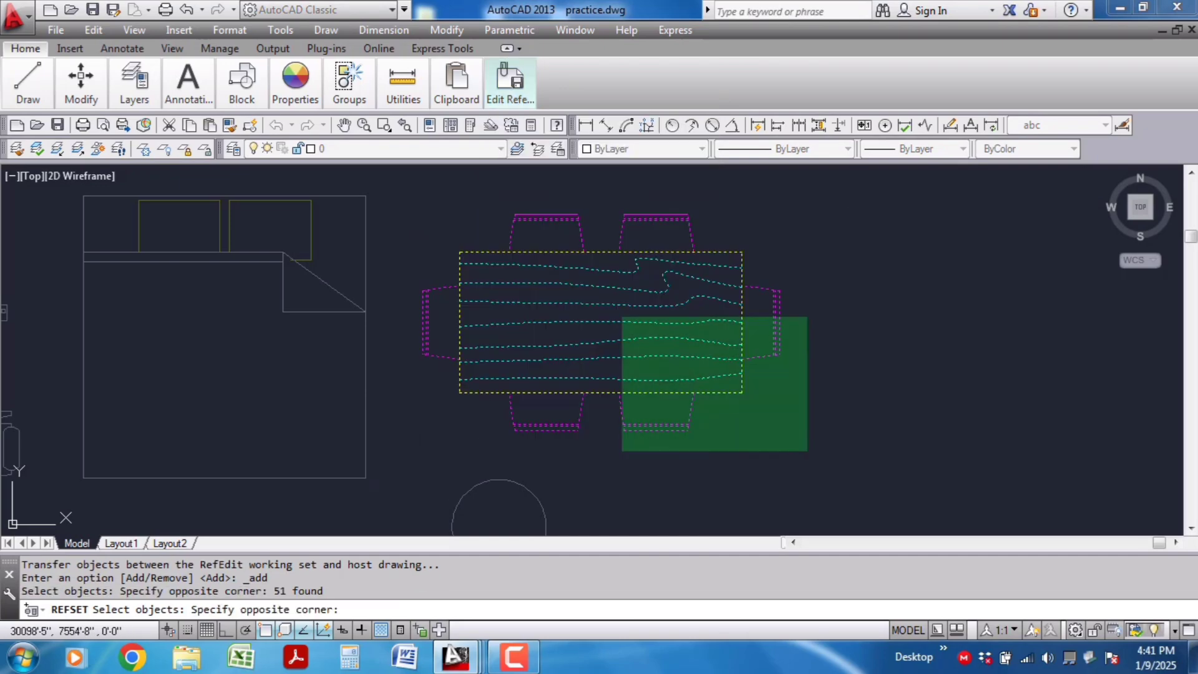
click(405, 200)
key(Return)
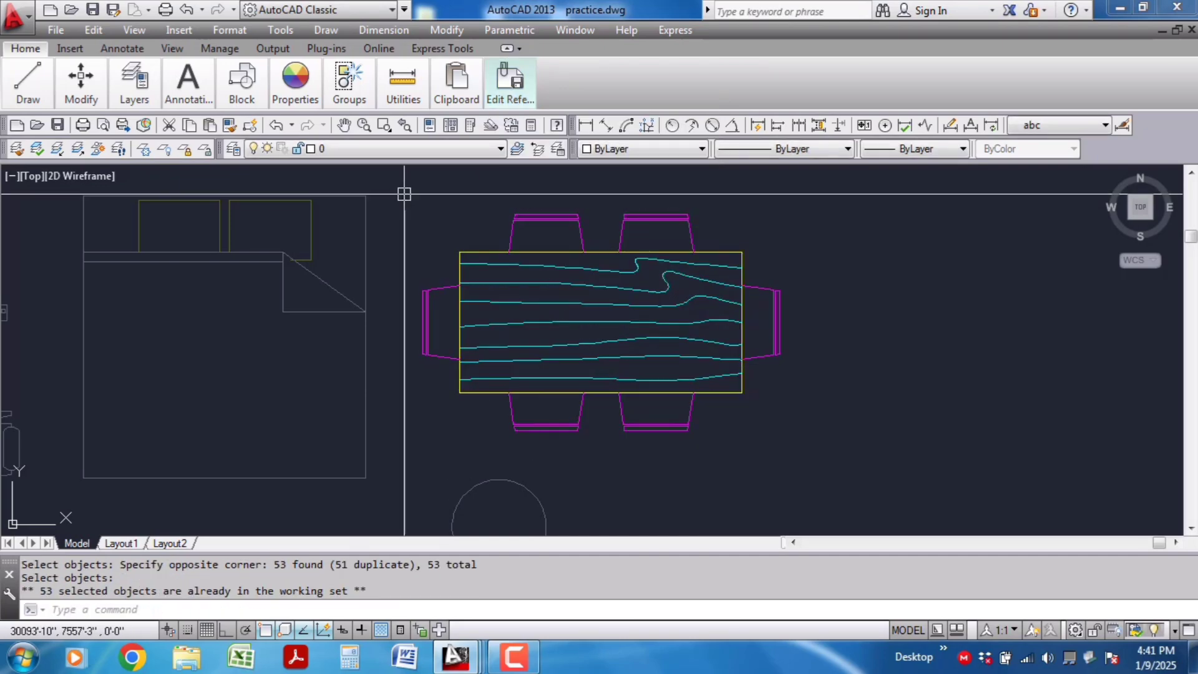
Step: Save the changes to the dining set reference and confirm saving all reference edits
mouse_move(504, 93)
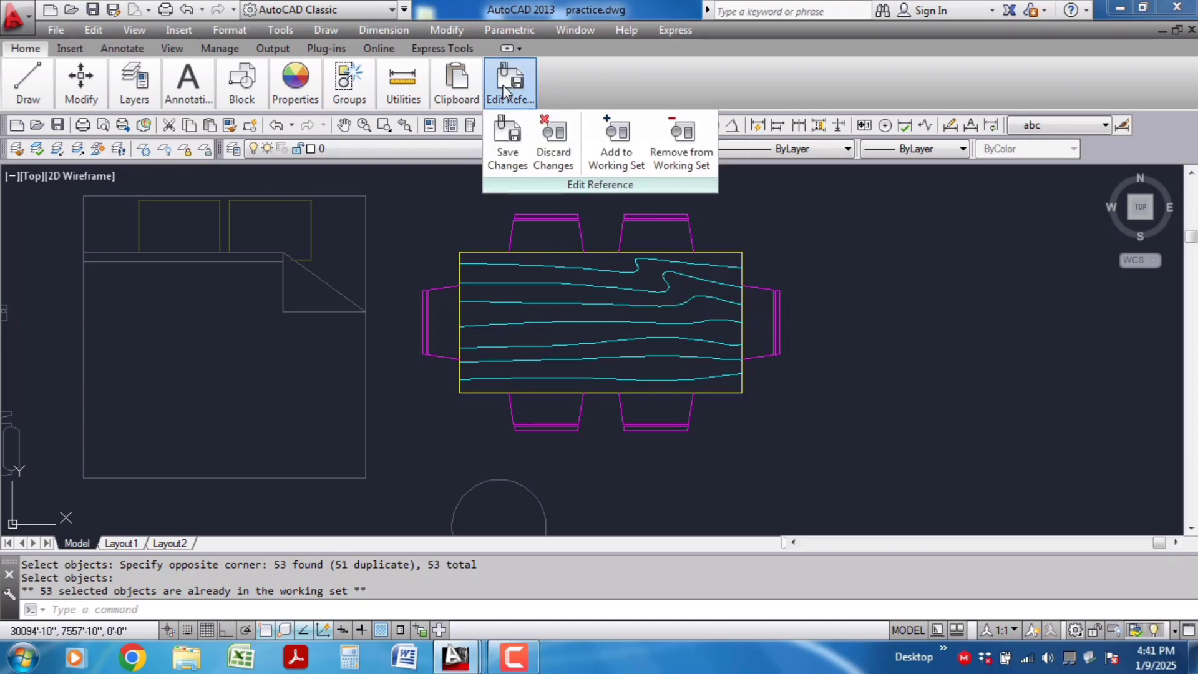
click(509, 152)
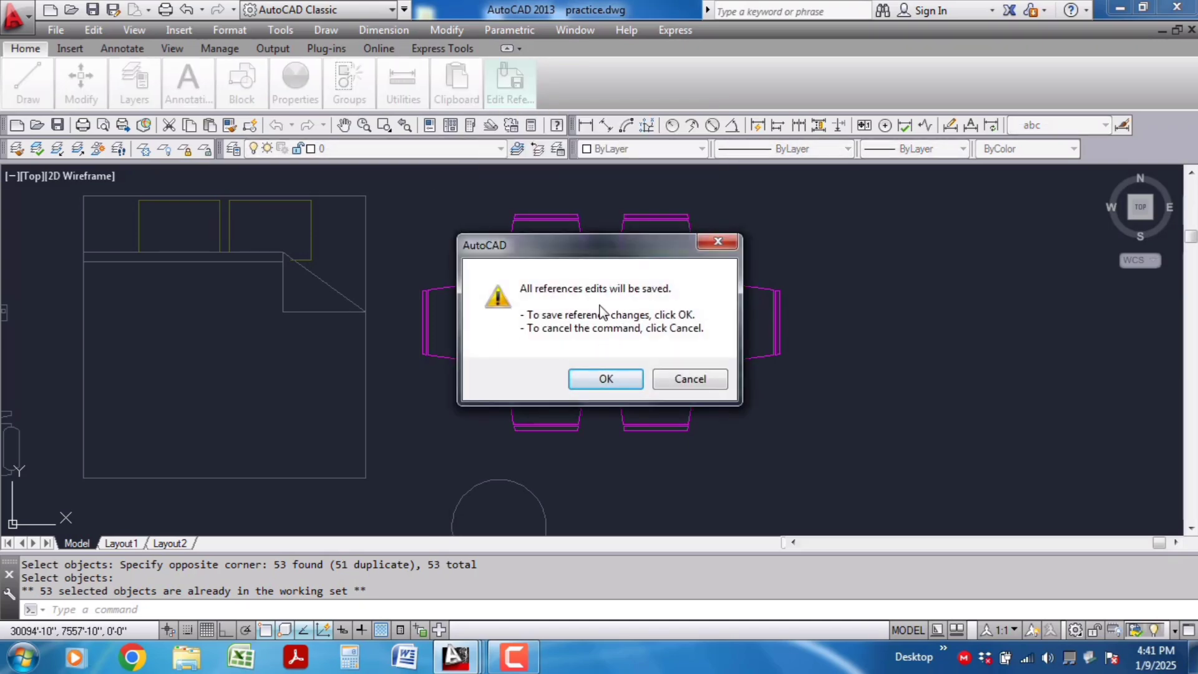
click(606, 379)
Step: Examine the edited dining set within furniture block h and among the surrounding blocks, test-selecting blocks and leaving nothing selected
scroll(581, 330, down, 10)
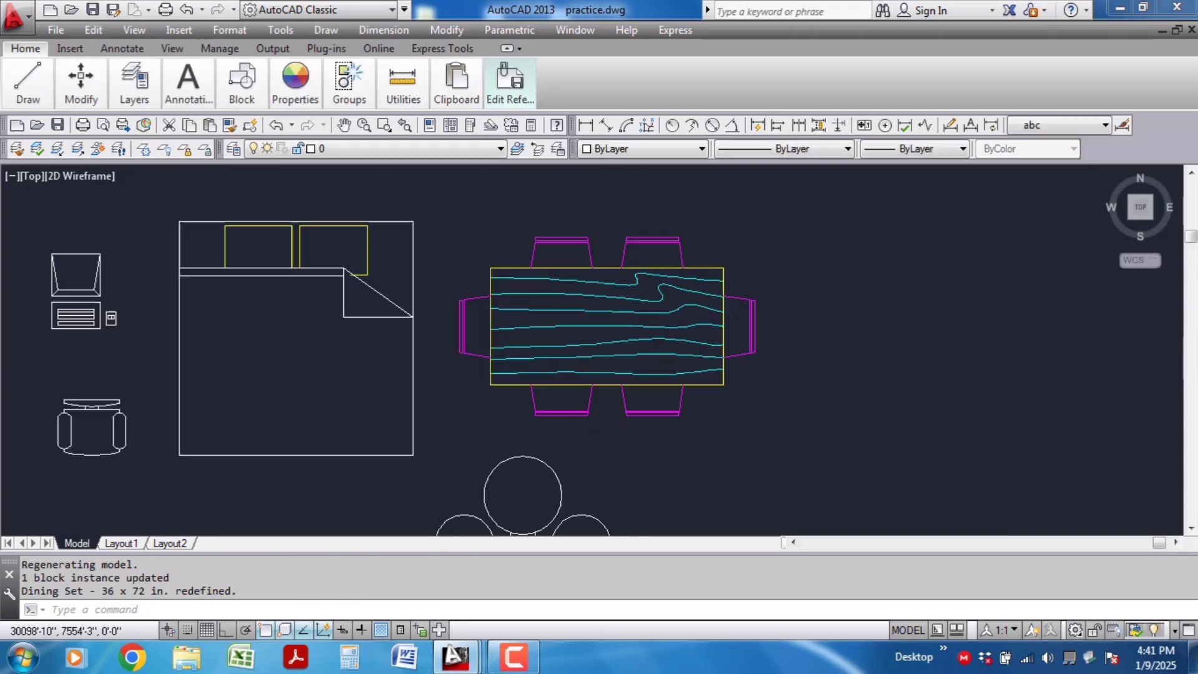
scroll(582, 331, down, 2)
click(607, 332)
scroll(596, 469, up, 2)
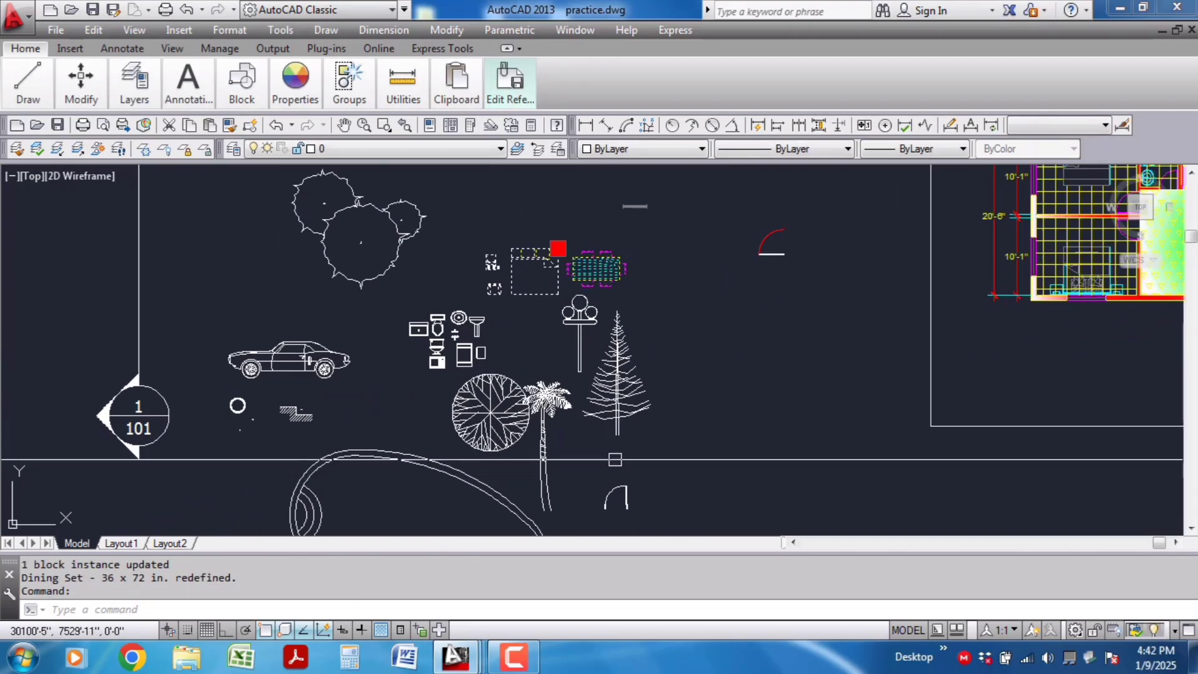
key(Escape)
click(617, 396)
key(Escape)
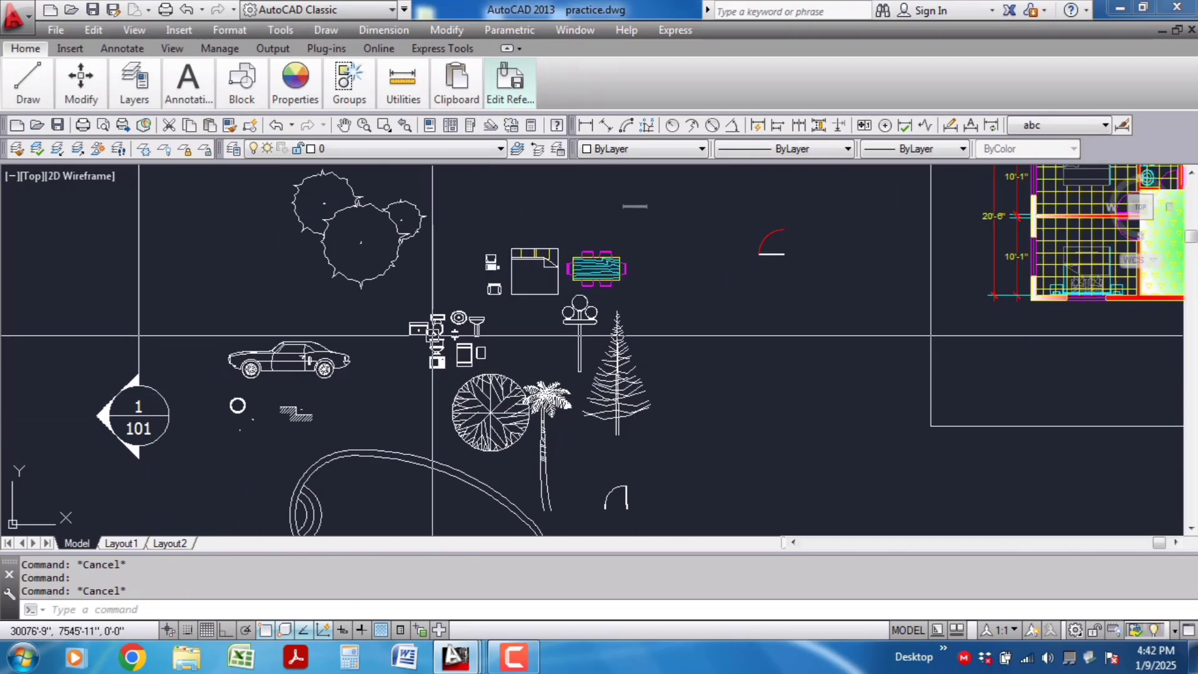
scroll(600, 312, up, 5)
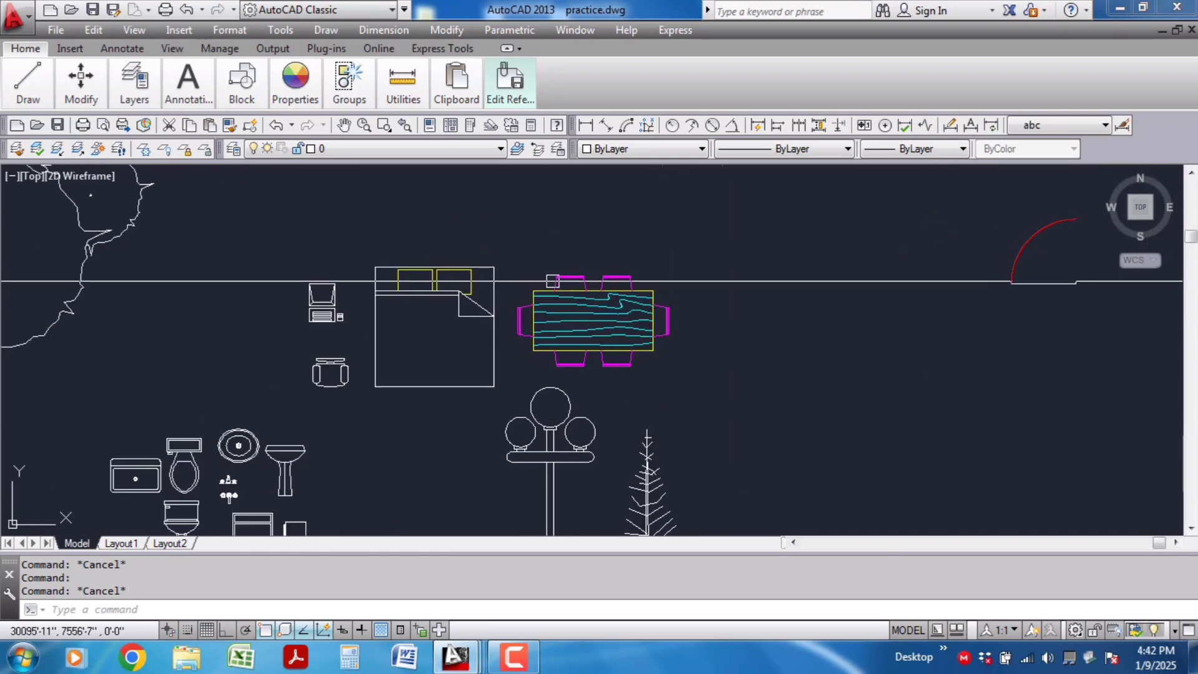
scroll(630, 347, down, 2)
mouse_move(665, 524)
middle_down()
mouse_move(630, 481)
mouse_move(629, 377)
middle_up()
scroll(562, 187, up, 1)
middle_drag(555, 181, 617, 361)
scroll(583, 358, up, 4)
middle_drag(492, 365, 609, 356)
scroll(608, 356, up, 1)
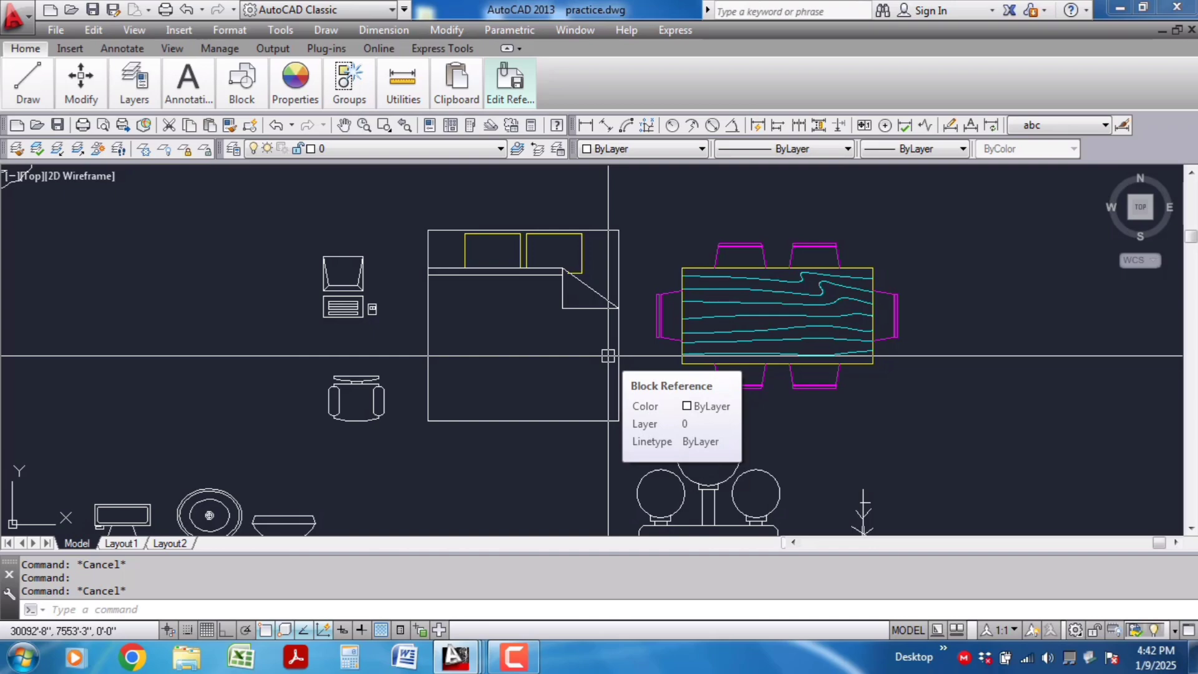
Step: Reopen the nested Dining Set - 36 x 72 reference for in-place editing with REFEDIT, automatically selecting all nested objects
text(ref)
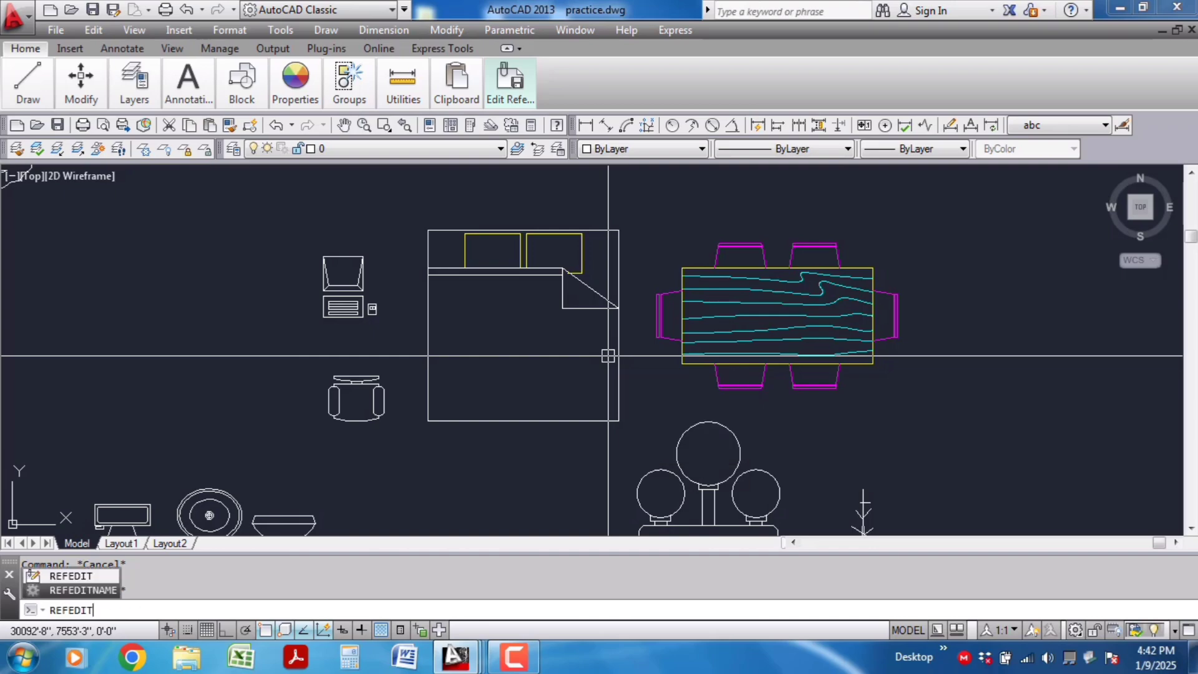
text(edit)
key(Return)
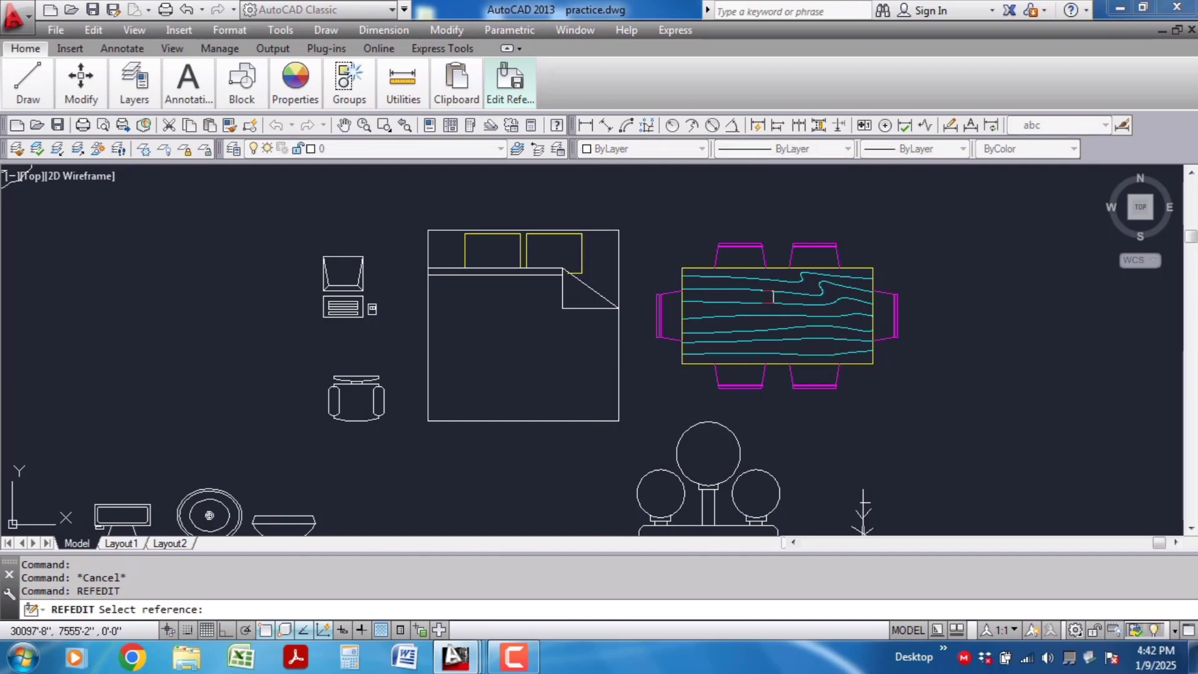
scroll(473, 259, down, 4)
scroll(475, 257, up, 2)
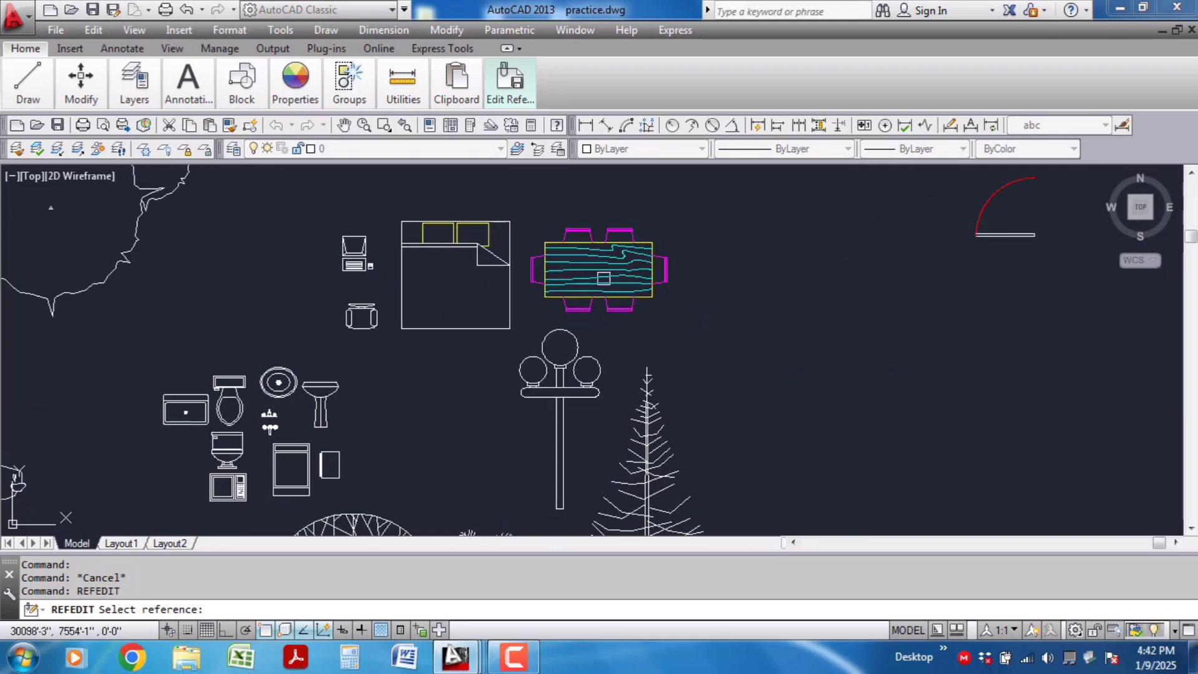
click(609, 284)
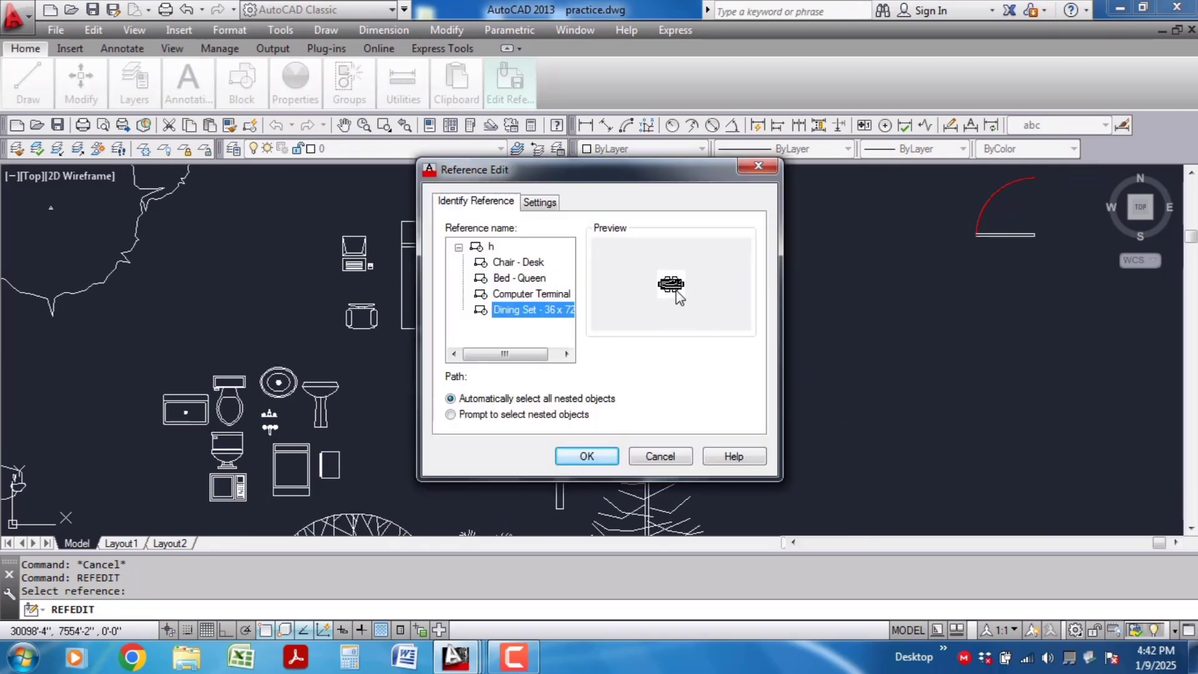
click(587, 456)
Step: Set the color of the dining table's wood-grain lines to Green
scroll(587, 268, up, 6)
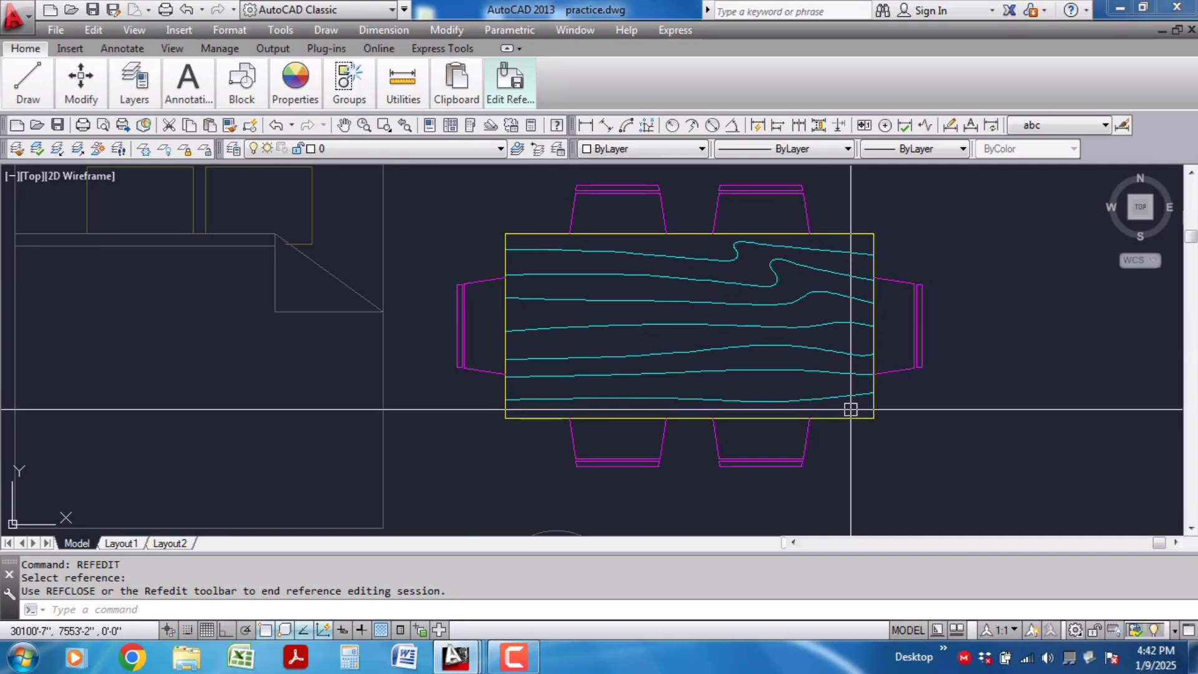
click(861, 407)
click(629, 253)
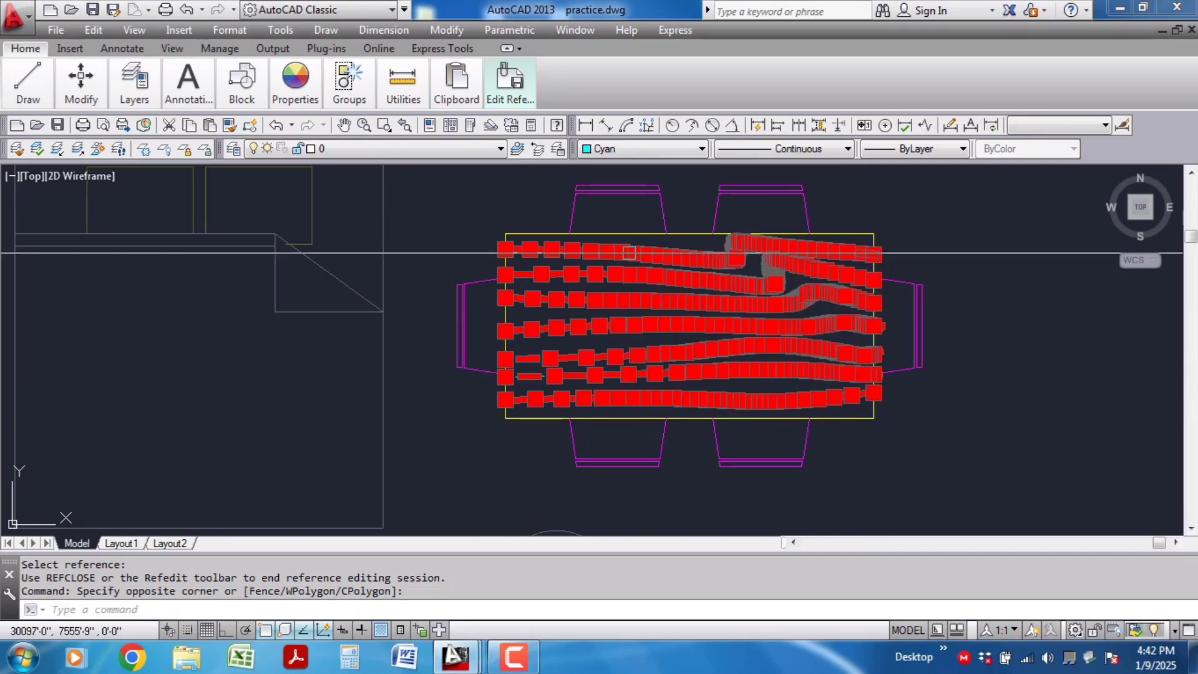
click(624, 149)
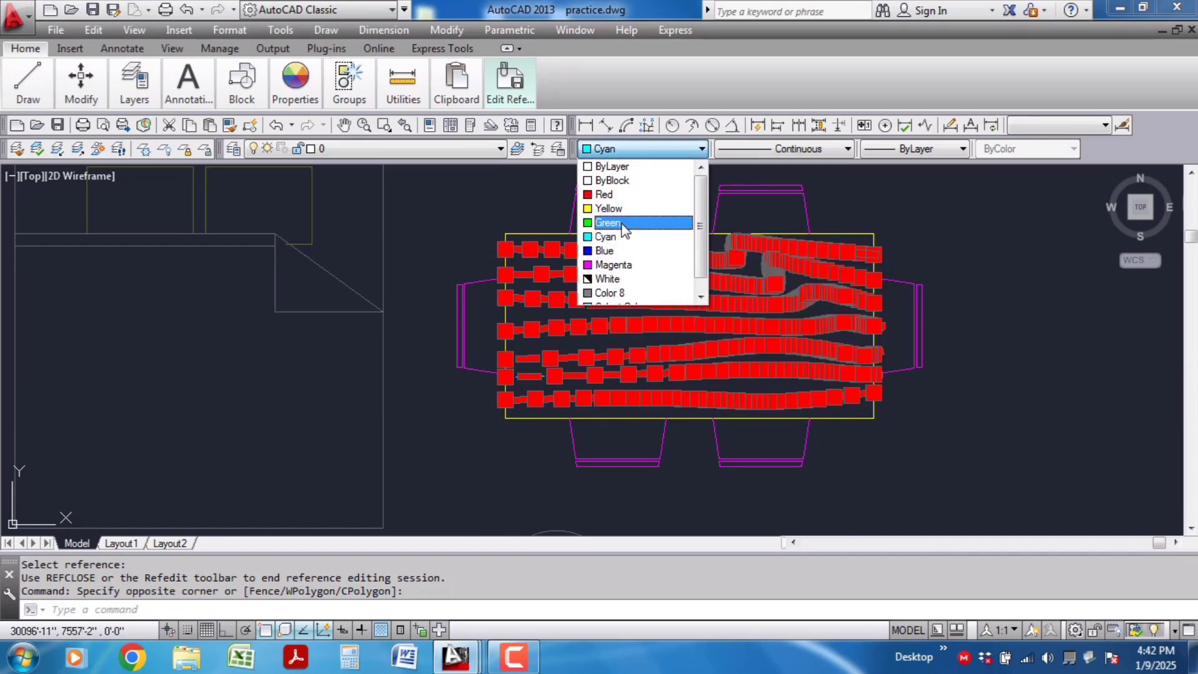
click(615, 223)
key(Escape)
Step: Delete all the wood-grain lines inside the dining table outline
click(853, 407)
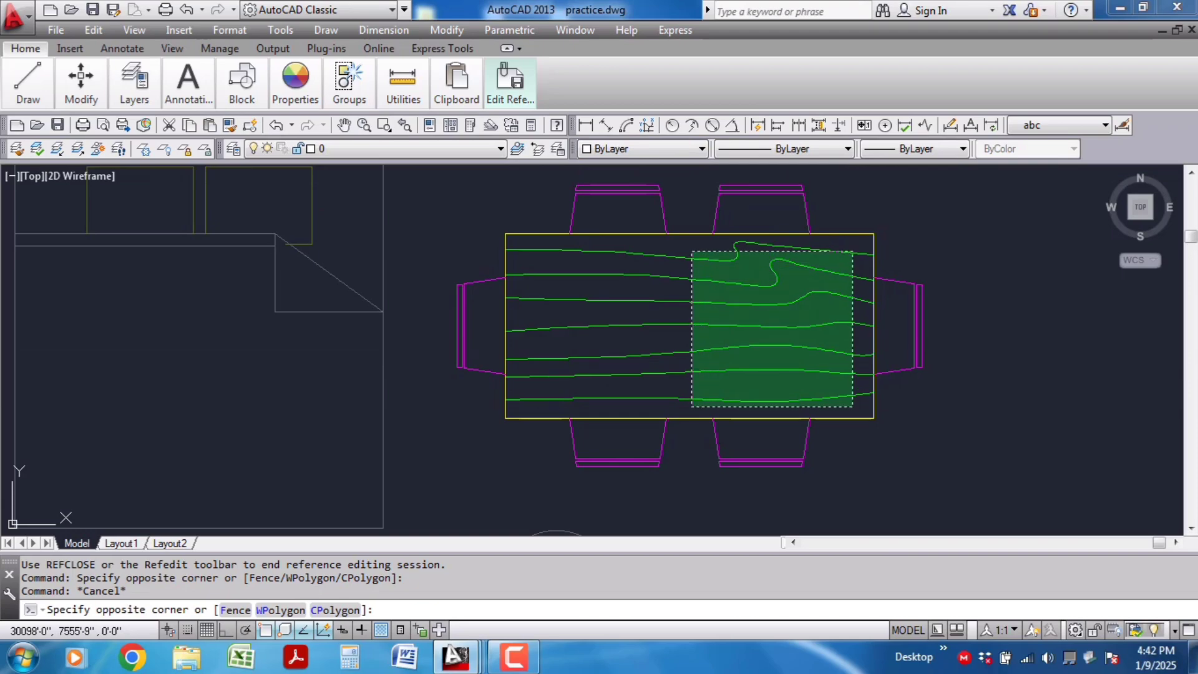
click(691, 251)
key(Delete)
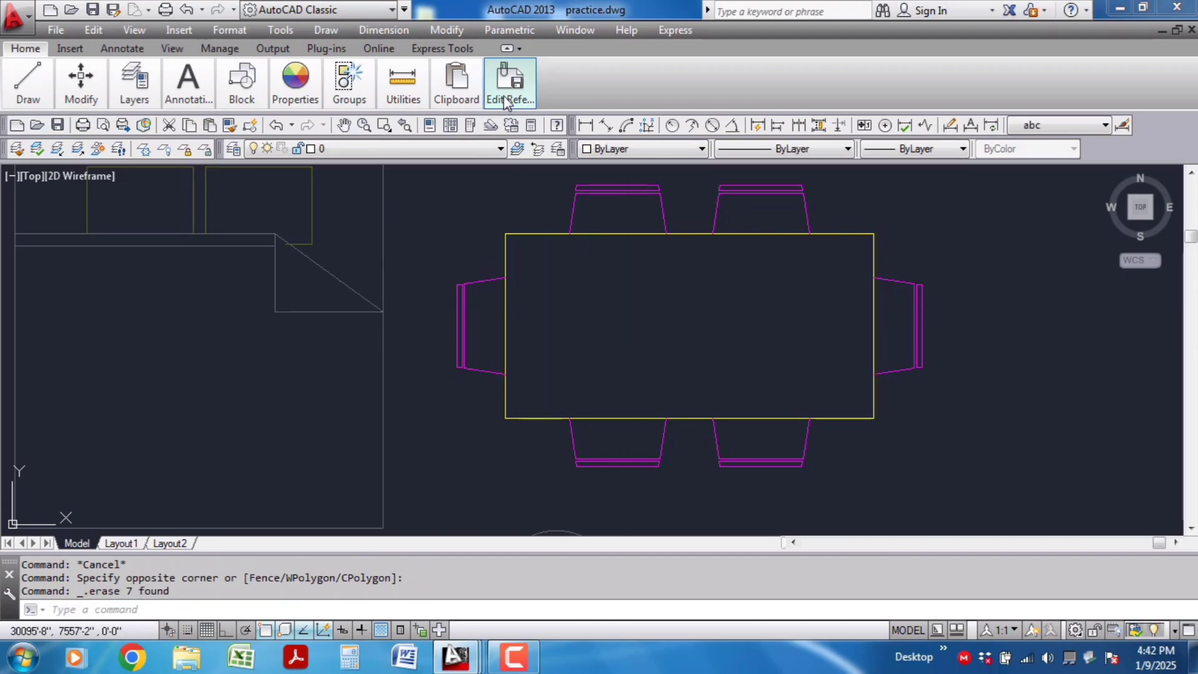
Step: Save the edits to the dining set reference back to its block, leaving nothing selected
mouse_move(510, 84)
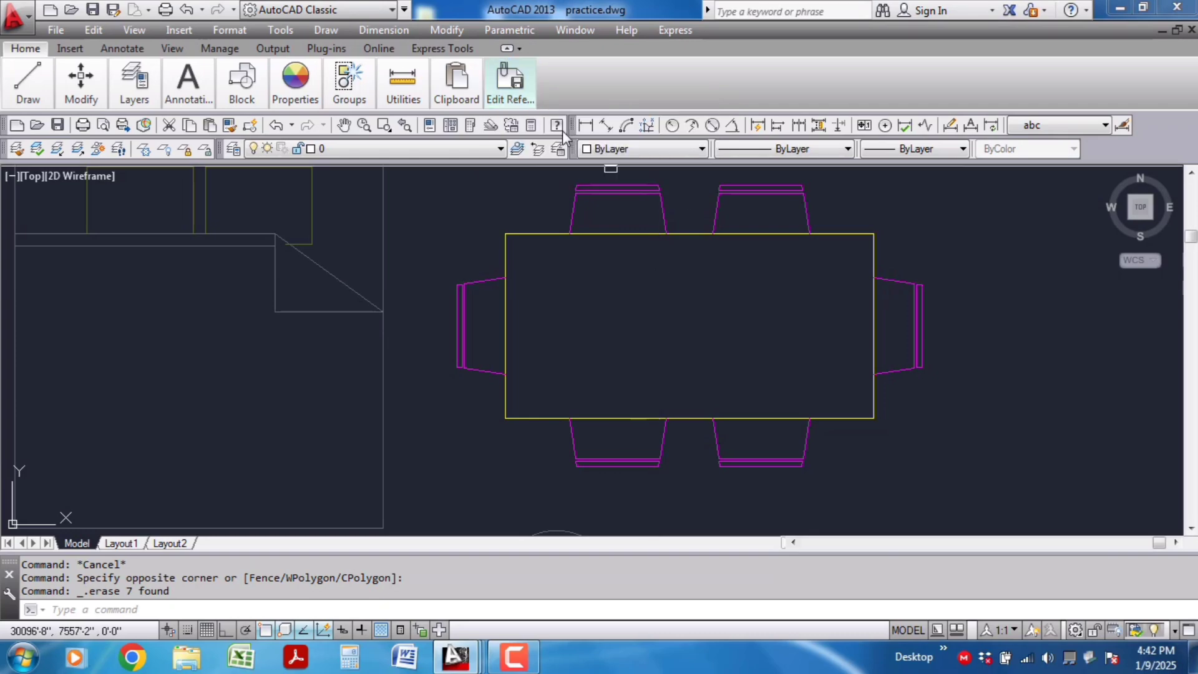
click(685, 137)
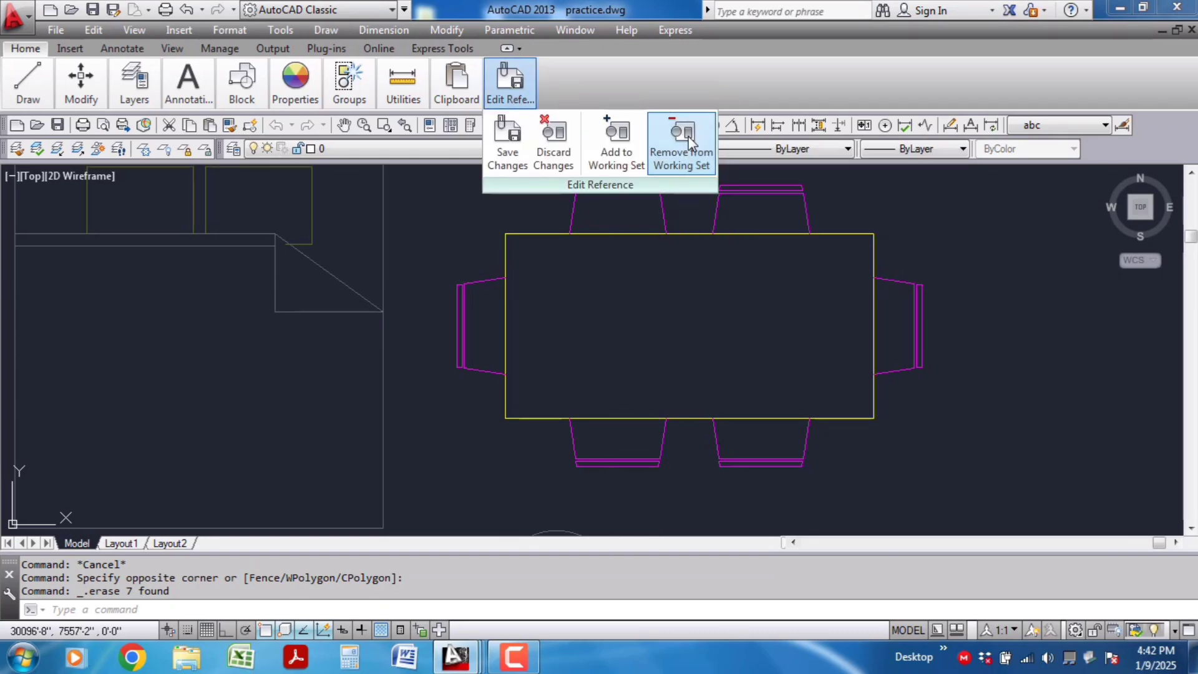
click(515, 155)
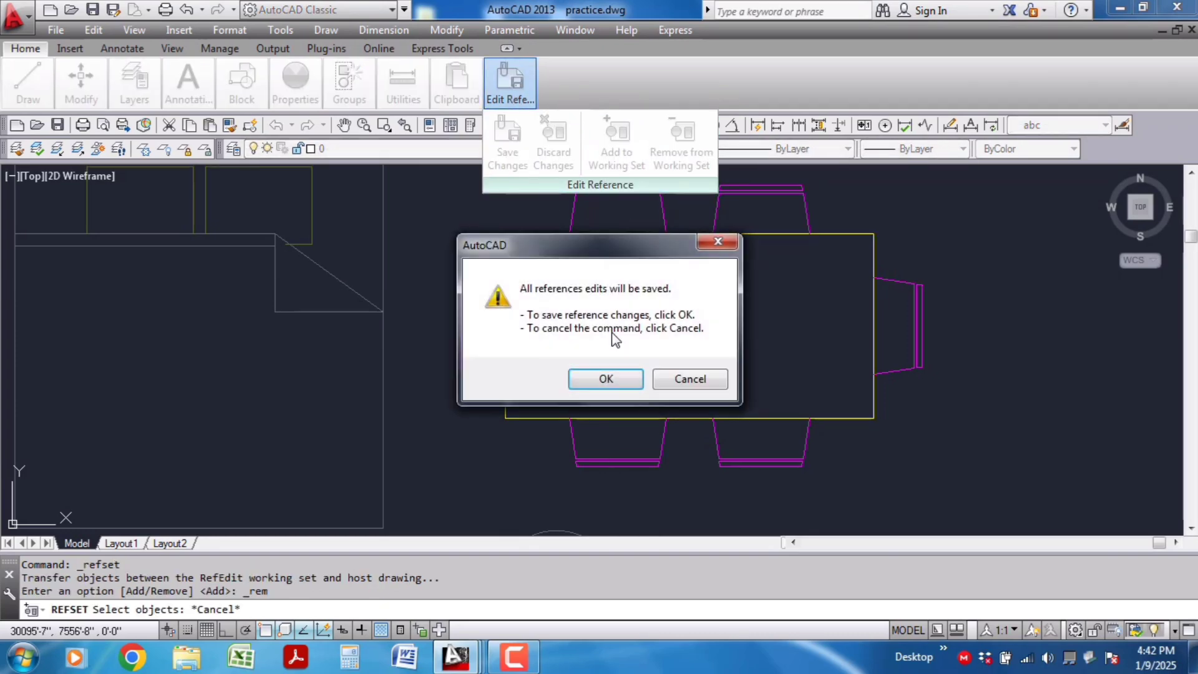
click(599, 377)
scroll(644, 252, down, 4)
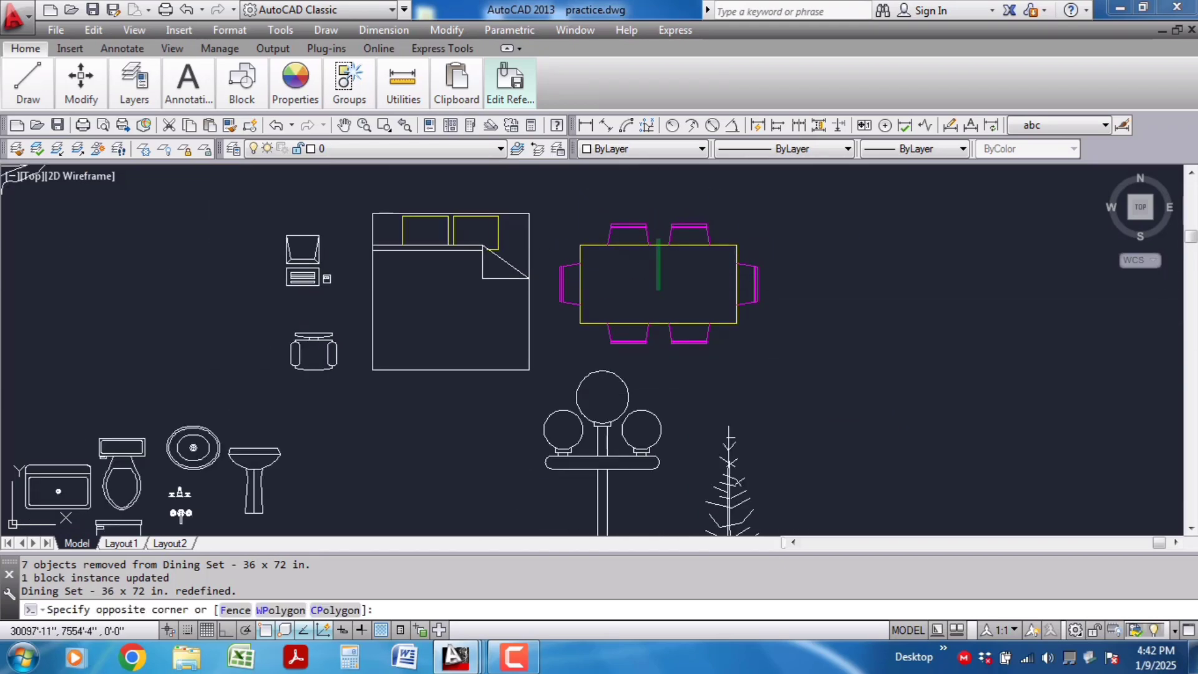
click(635, 300)
key(Escape)
scroll(696, 268, down, 2)
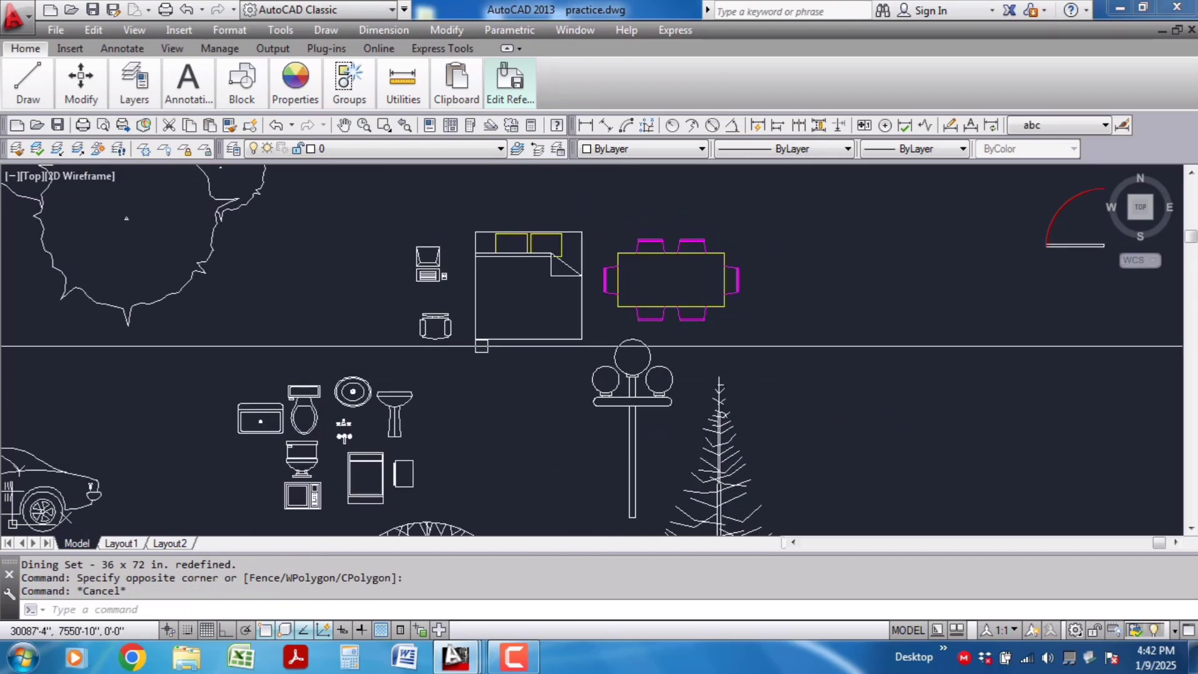
Step: Open the Tree - type 2 evergreen elevation block for in-place editing with REFEDIT, automatically selecting all nested objects
scroll(485, 226, down, 2)
scroll(718, 521, up, 4)
click(618, 401)
scroll(646, 457, down, 2)
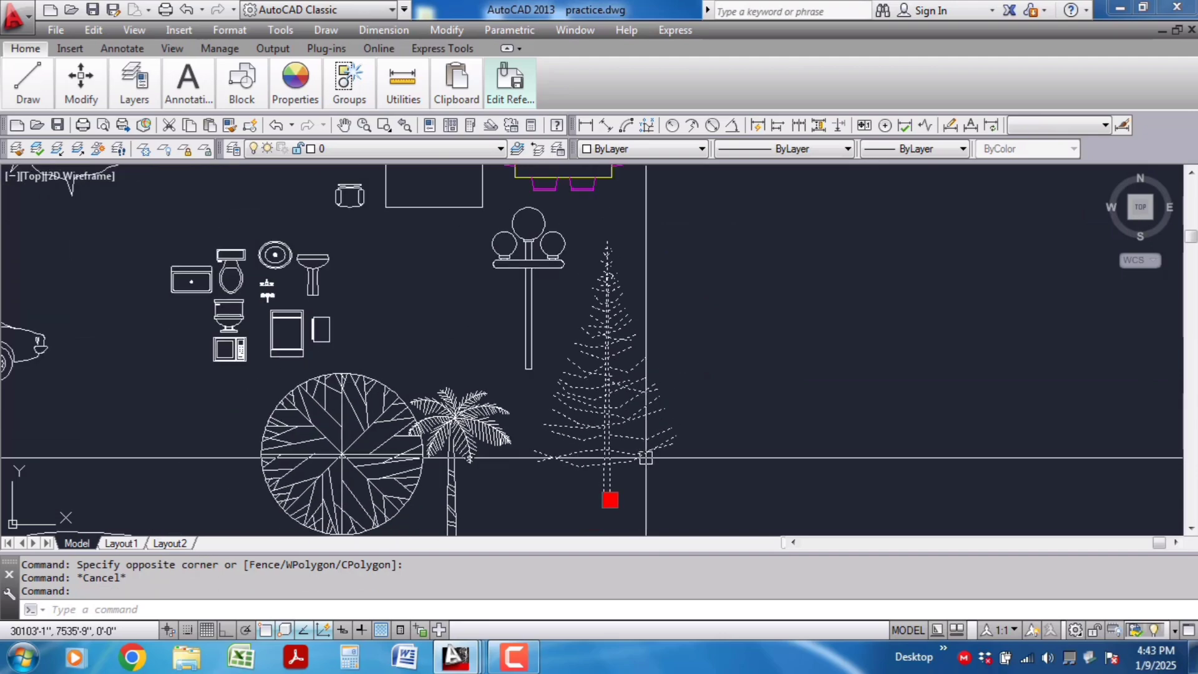
key(Escape)
text(refed)
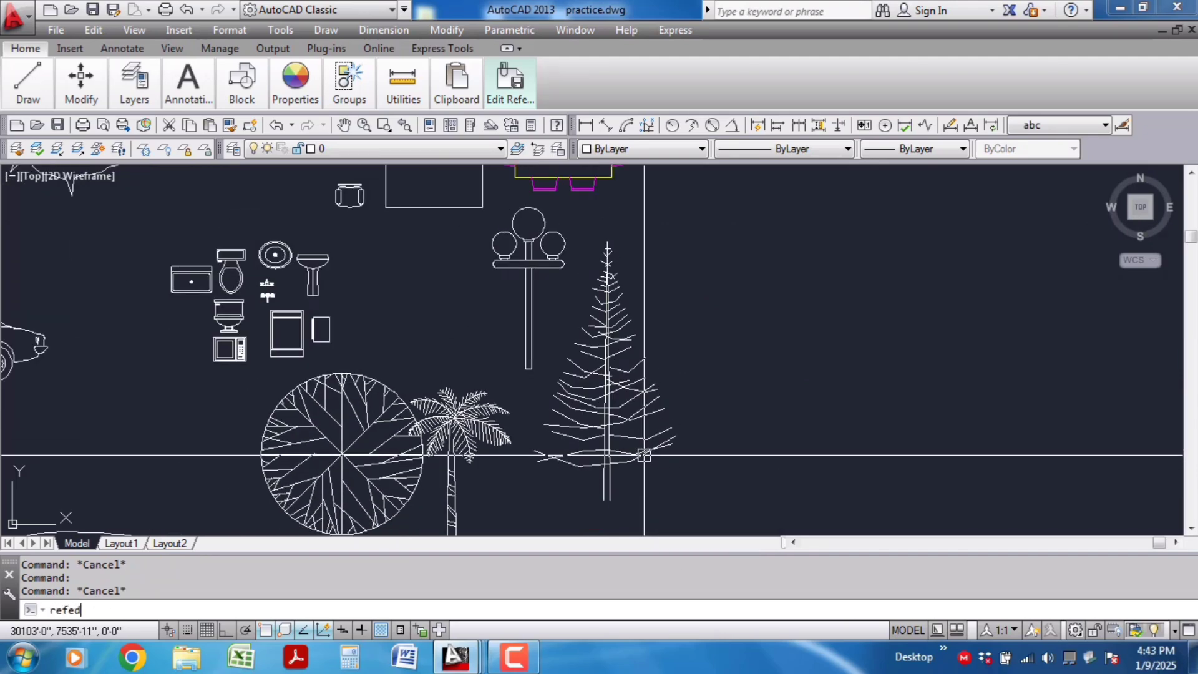
key(Return)
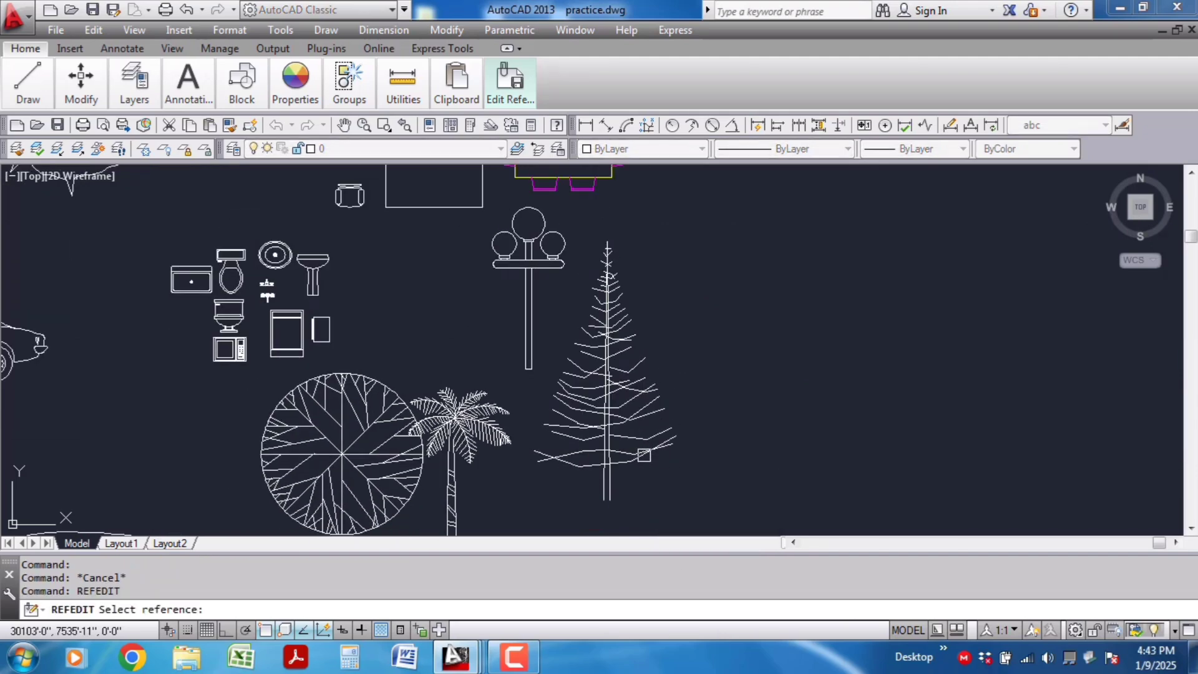
scroll(639, 417, down, 2)
click(617, 388)
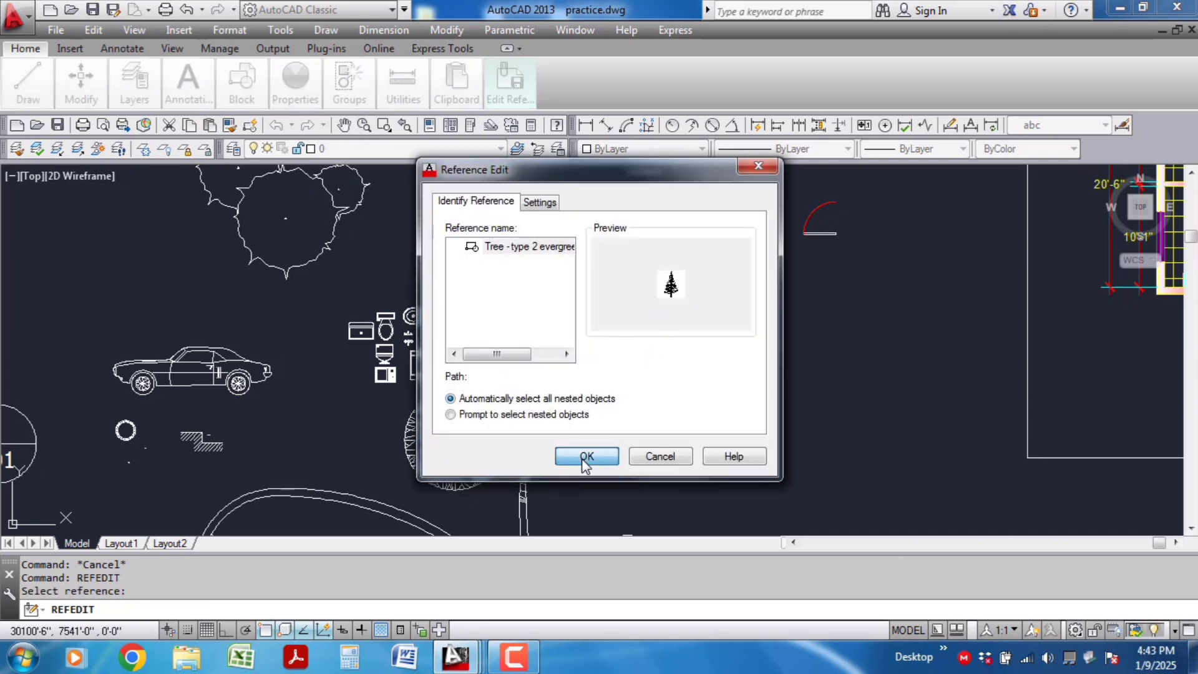
click(587, 456)
scroll(669, 414, up, 4)
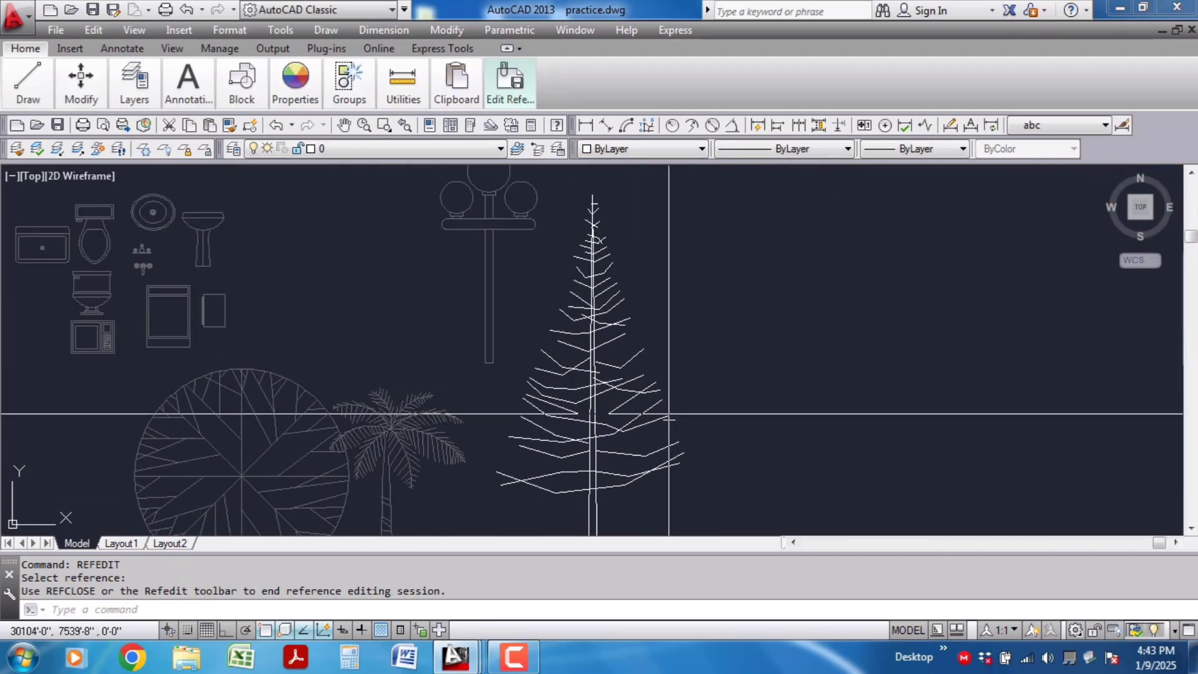
scroll(669, 414, down, 2)
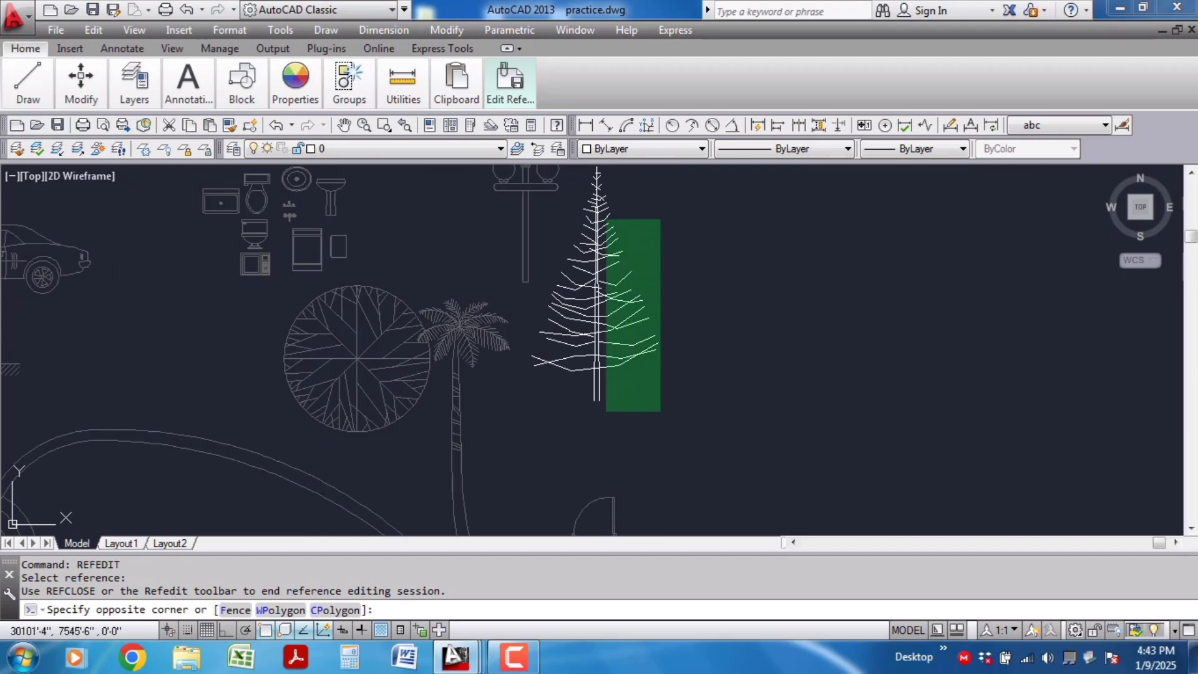
click(603, 181)
scroll(643, 269, up, 3)
key(Escape)
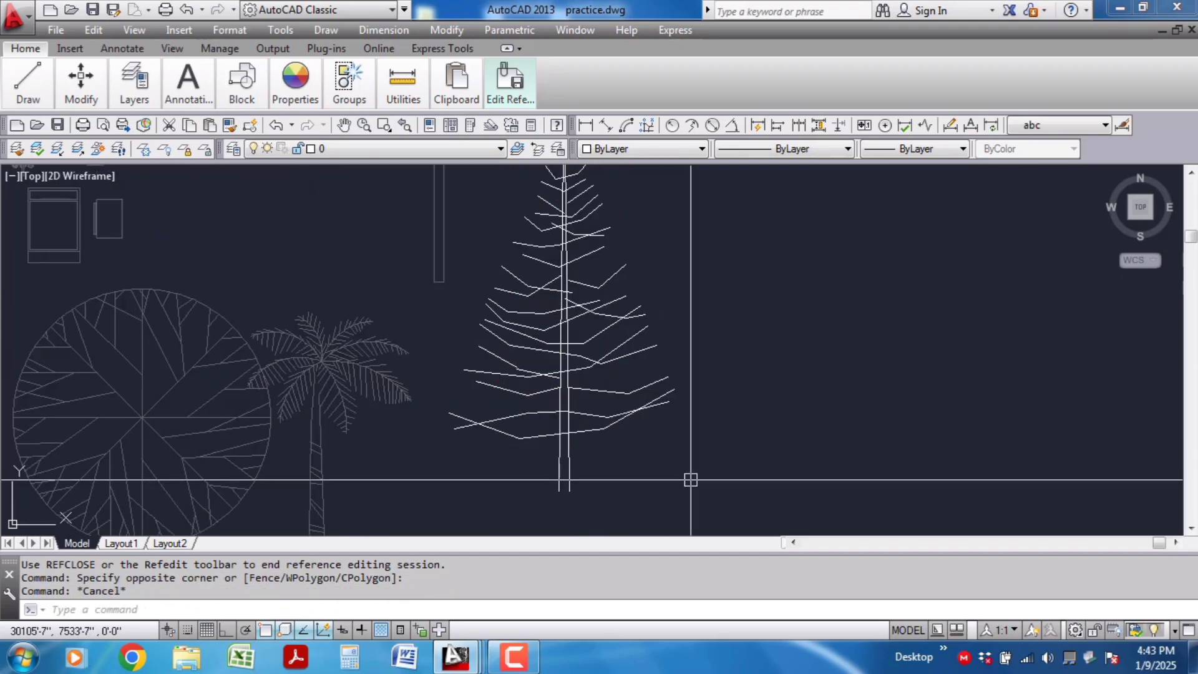
click(690, 482)
click(603, 263)
key(Escape)
Step: Draw a vertical line with Ortho on through the branches right of the evergreen's trunk as a cutting edge
scroll(685, 470, down, 2)
text(l)
key(Return)
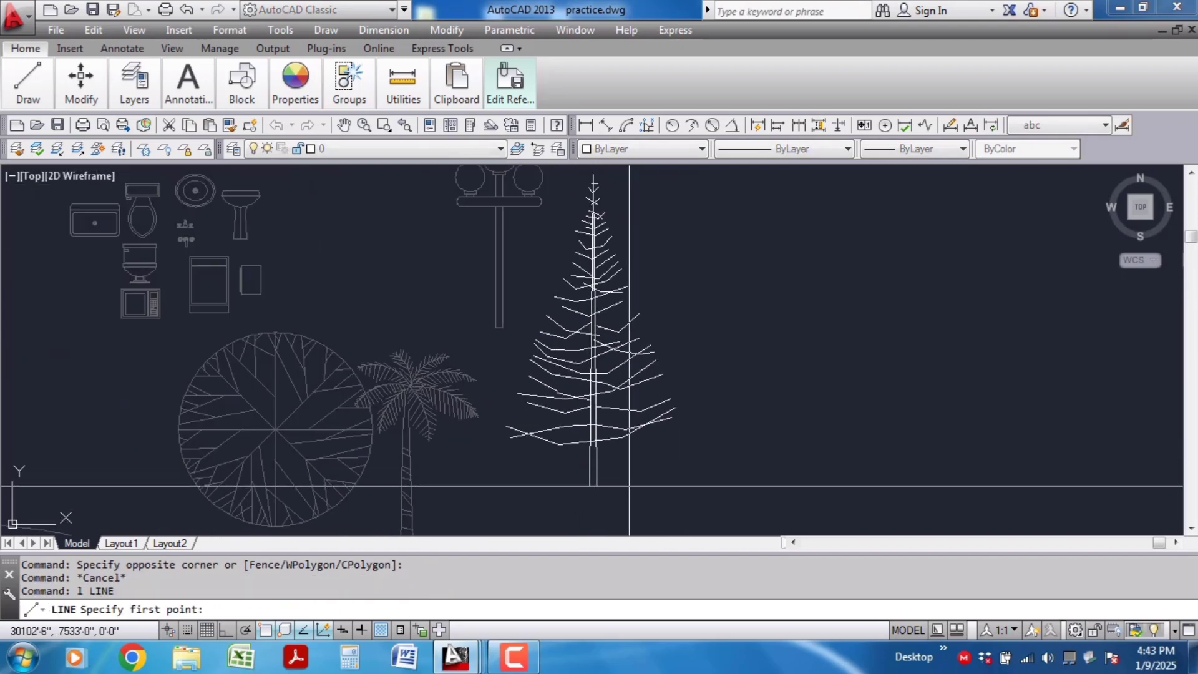
click(628, 470)
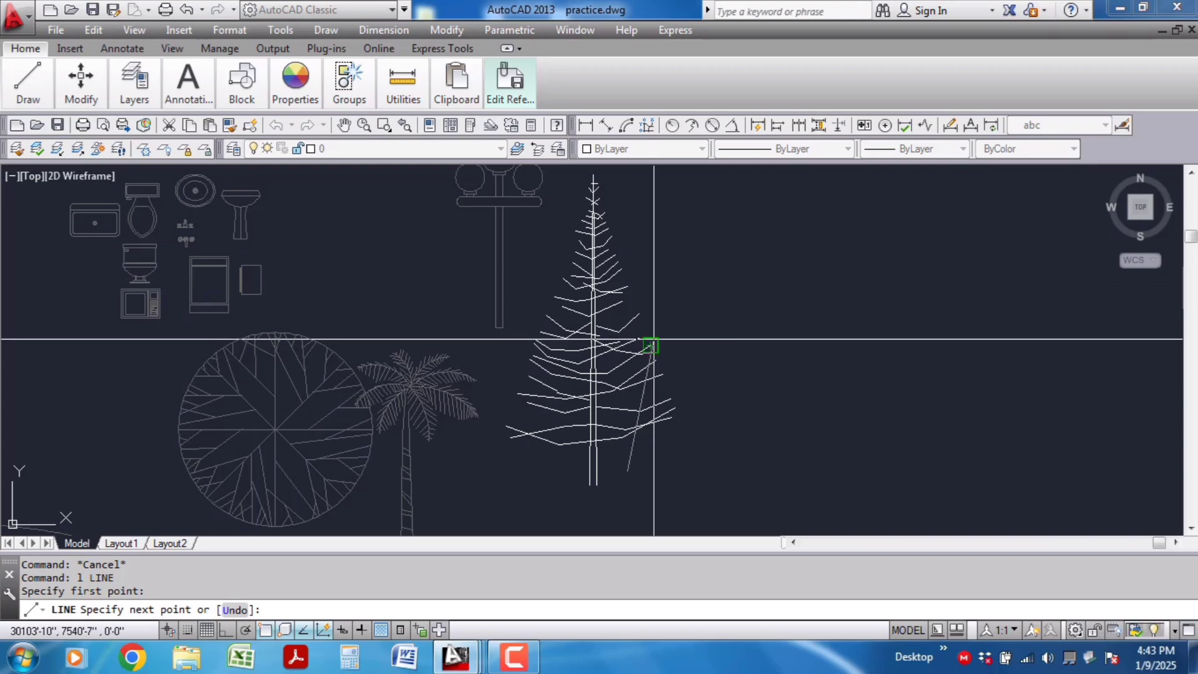
key(F8)
click(648, 236)
key(Return)
Step: Trim the evergreen's branches that extend beyond the vertical line right of the trunk
scroll(681, 431, up, 1)
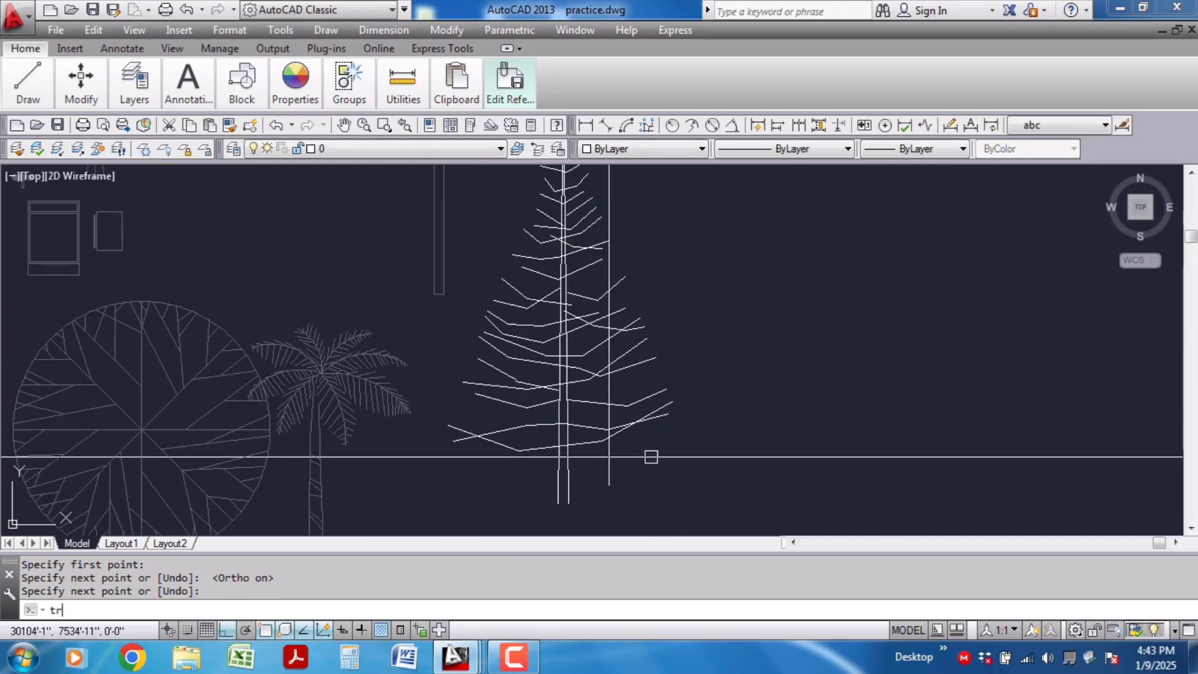
text(tr)
key(Return)
click(609, 473)
key(Return)
click(689, 475)
click(619, 259)
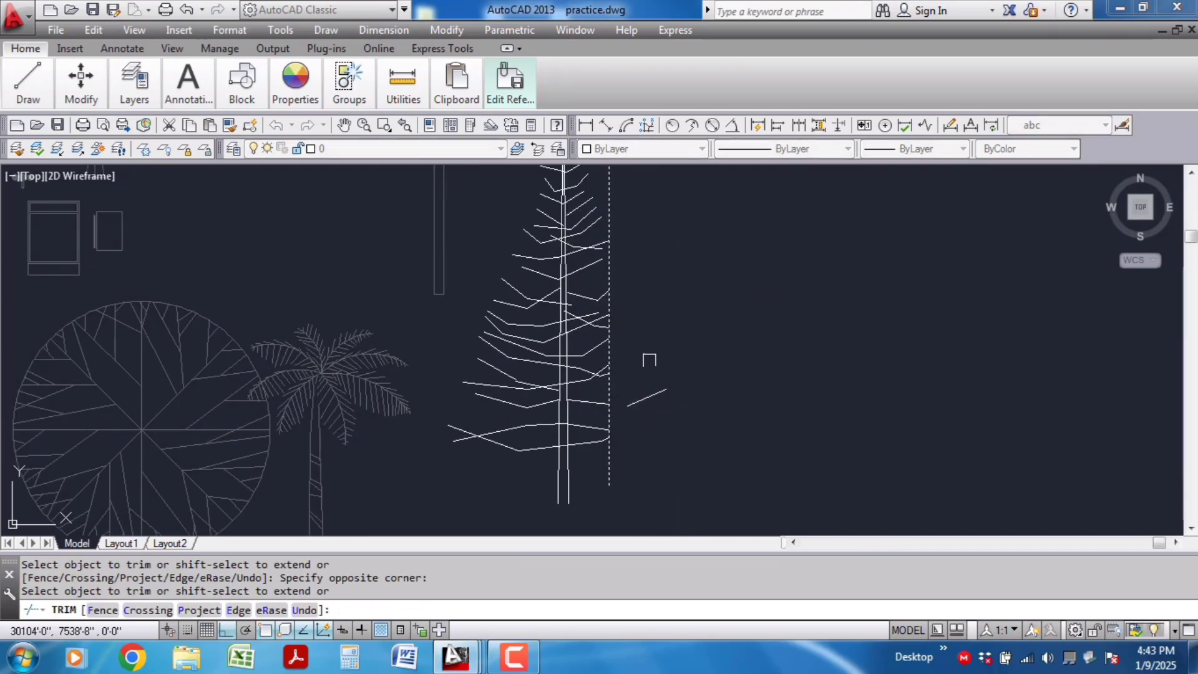
key(Return)
Step: Delete the detached branch piece left outside the cutting line right of the trunk
click(720, 345)
click(655, 430)
scroll(706, 465, down, 2)
key(Delete)
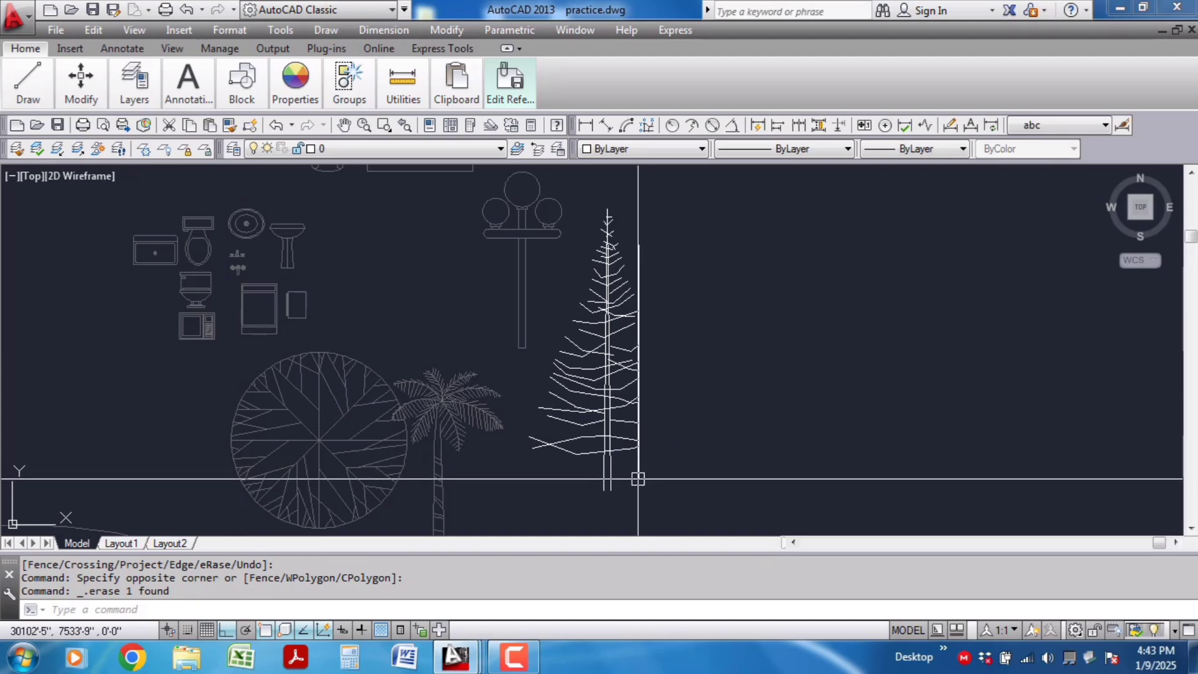
Step: Copy the vertical cutting line horizontally to the left side of the evergreen's trunk
click(637, 476)
text(co)
key(Return)
click(831, 444)
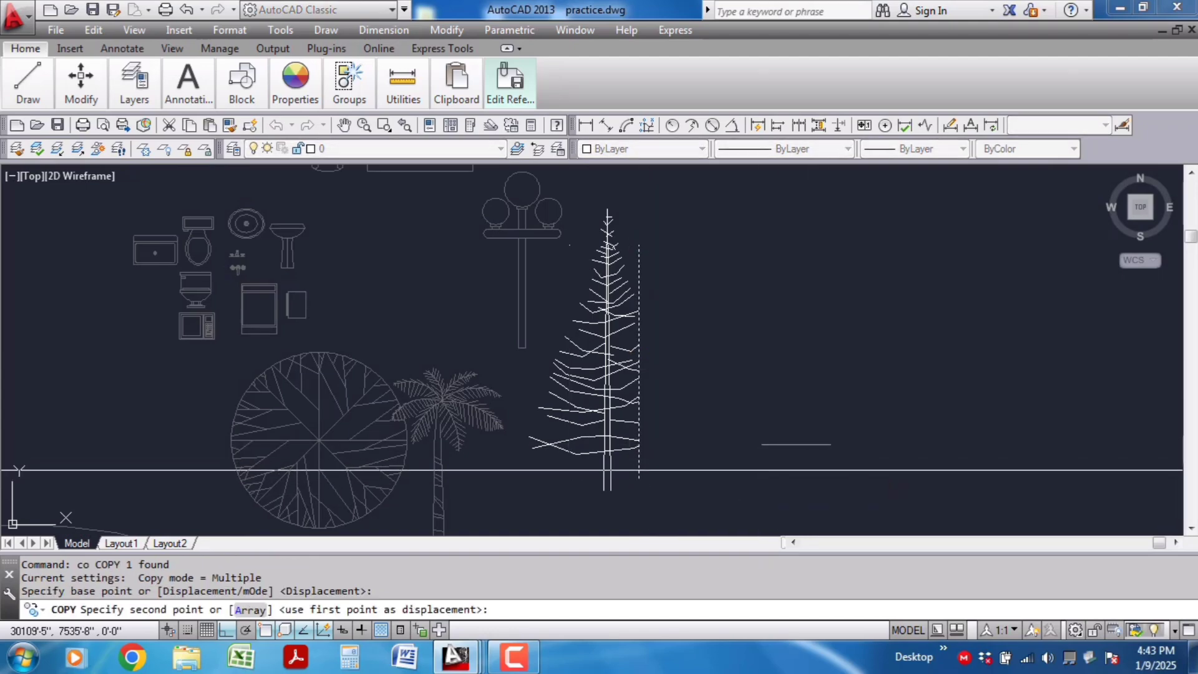
click(761, 463)
key(Return)
Step: Trim the evergreen's lower branches that extend beyond the copied vertical line left of the trunk
scroll(601, 492, up, 2)
key(Return)
click(558, 463)
key(Return)
click(543, 472)
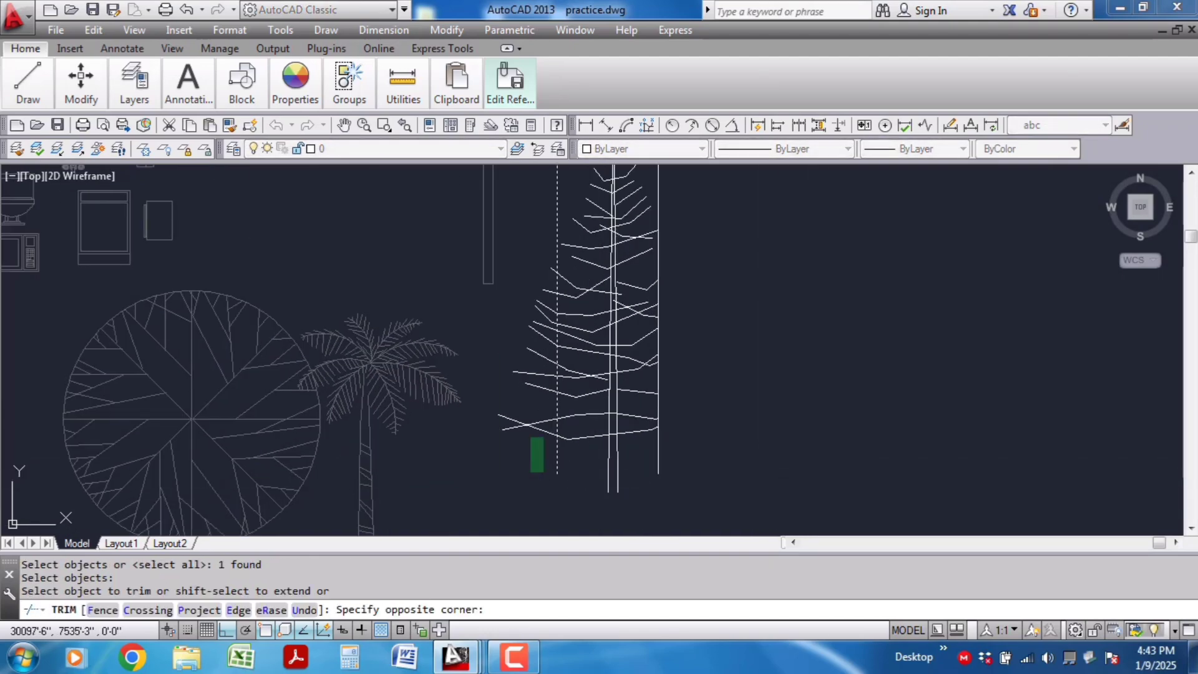
click(496, 279)
key(Return)
Step: Delete the two vertical cutting lines on either side of the evergreen tree
click(557, 462)
scroll(698, 493, down, 2)
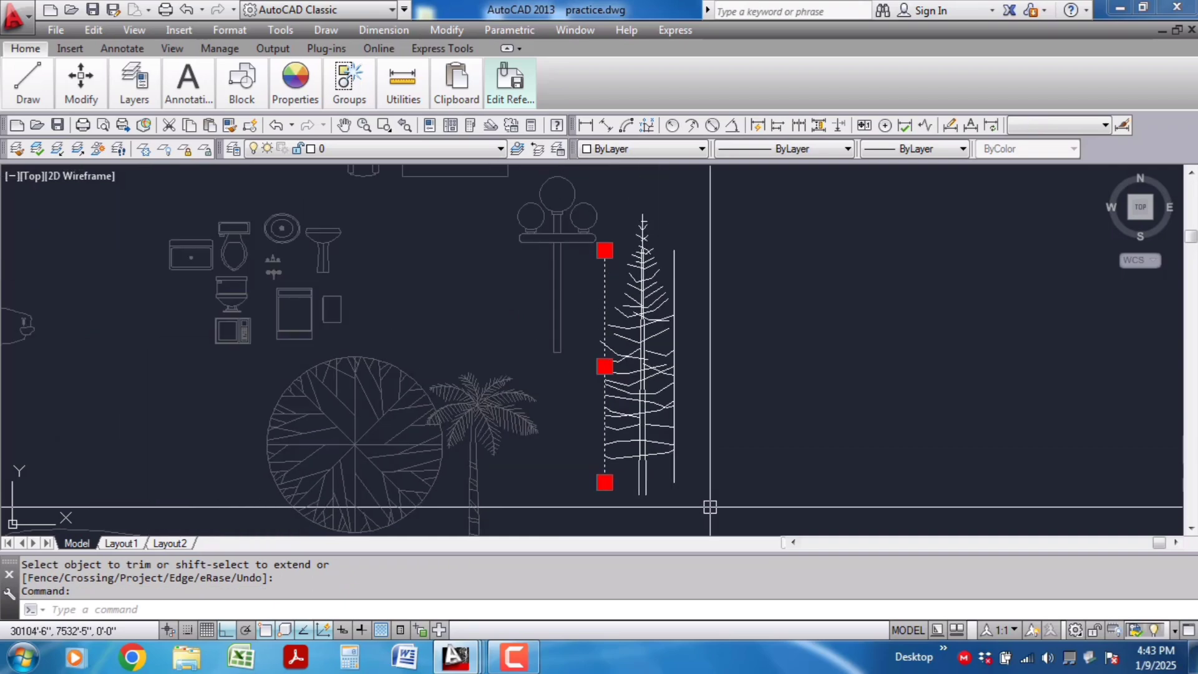
key(Delete)
scroll(743, 446, down, 2)
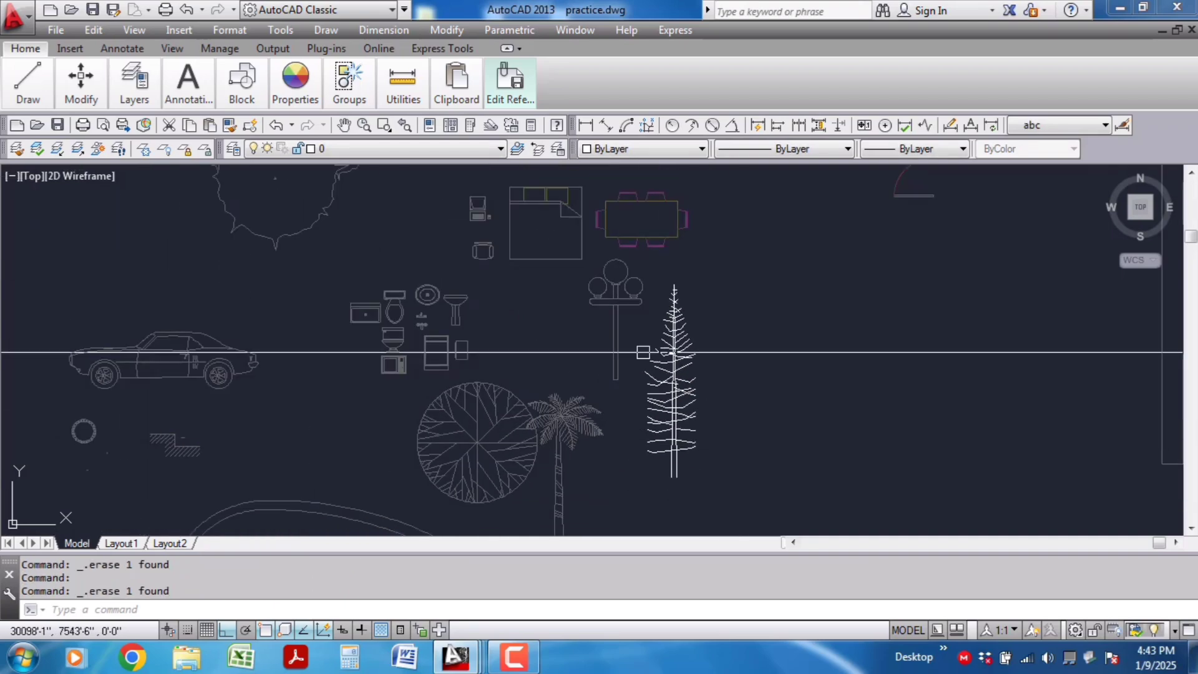
Step: Save the edits to the evergreen tree reference back to its block
scroll(428, 342, down, 2)
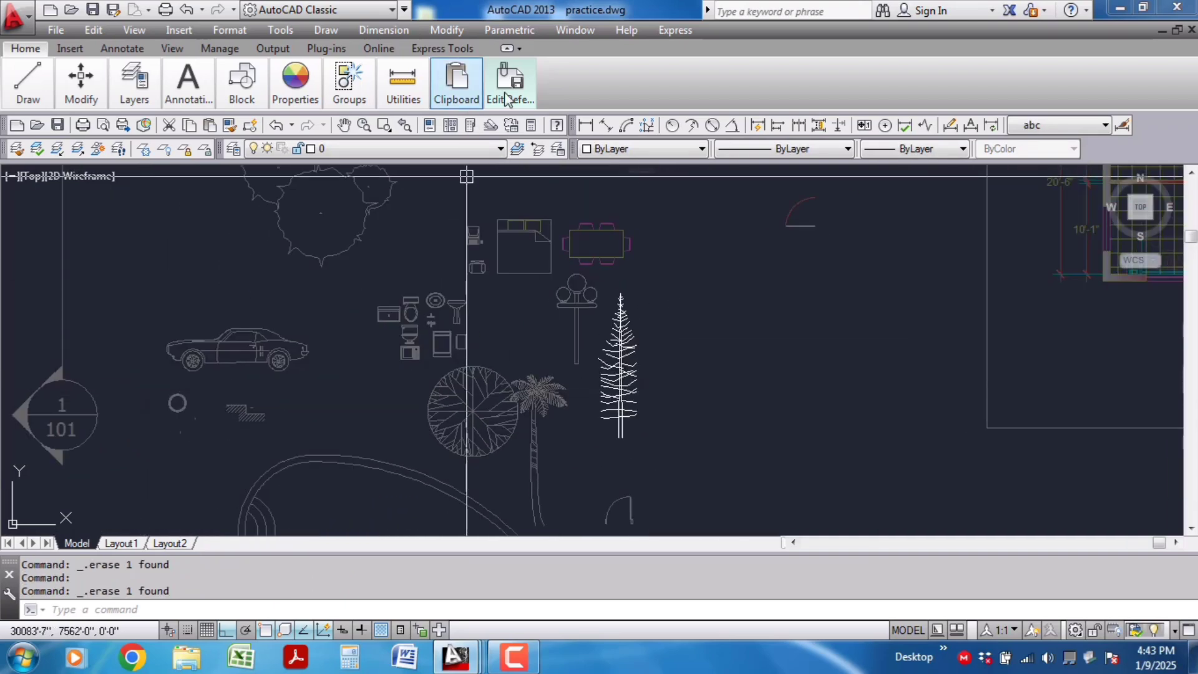
mouse_move(509, 95)
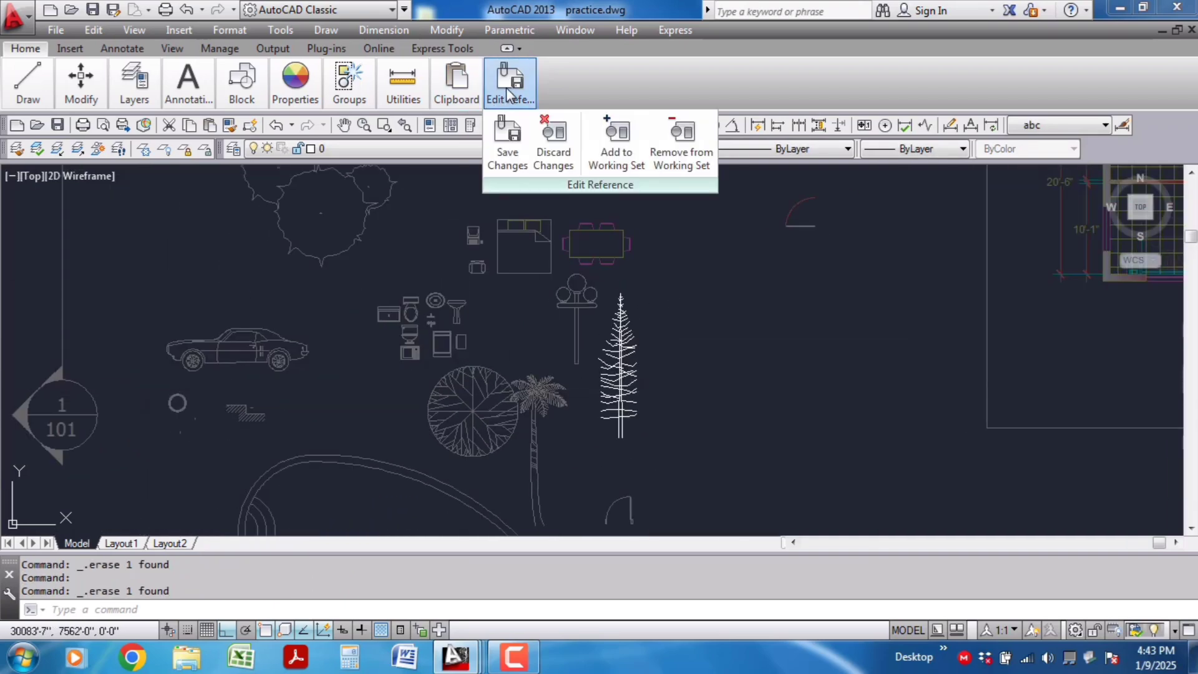
click(690, 154)
click(515, 161)
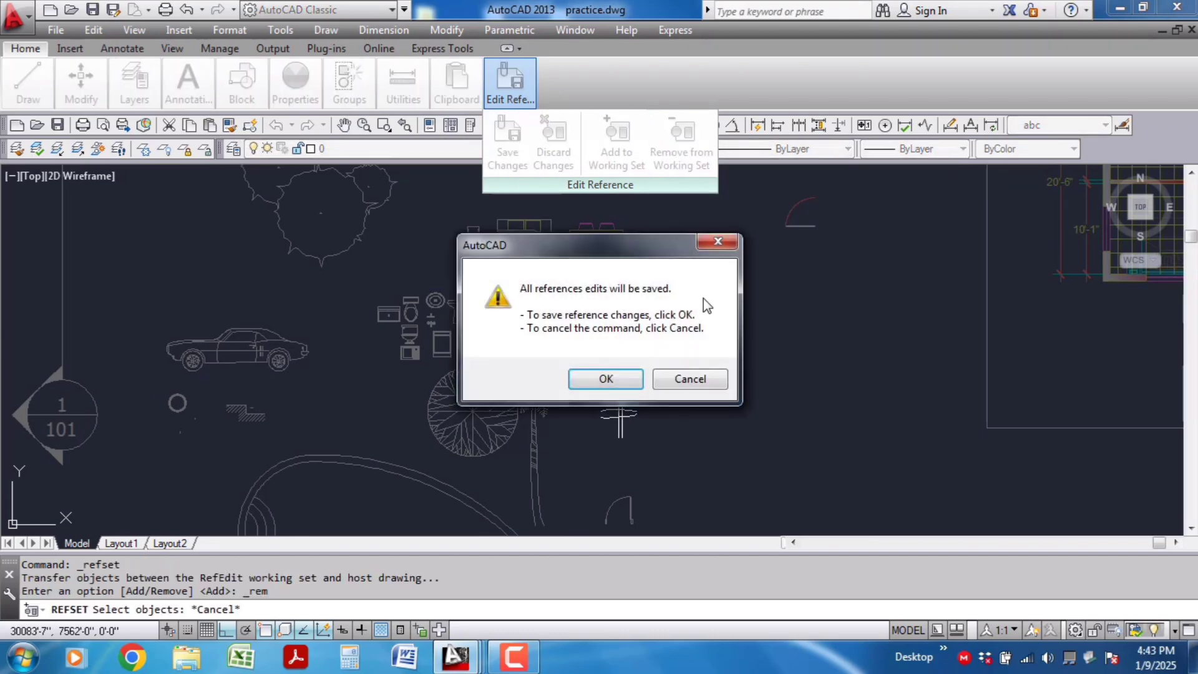
click(612, 377)
Step: Examine the trimmed evergreen tree among the surrounding blocks, test-selecting blocks and leaving nothing selected
scroll(676, 347, down, 2)
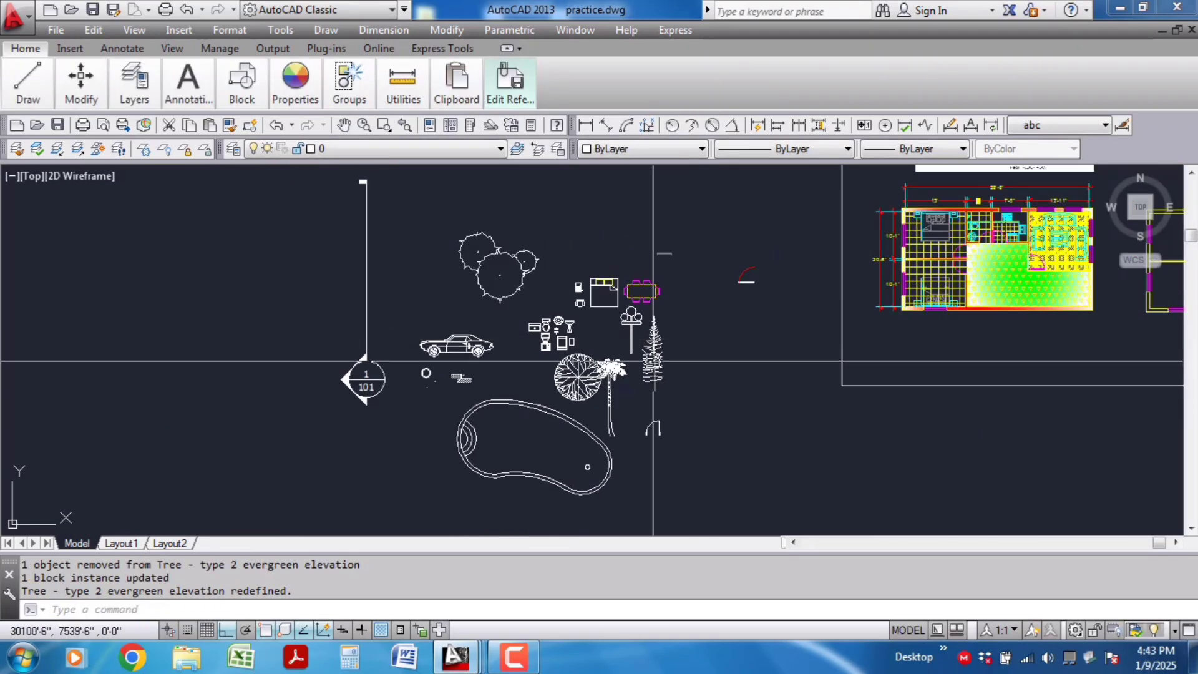
click(653, 362)
scroll(685, 442, up, 2)
key(Escape)
scroll(680, 427, down, 4)
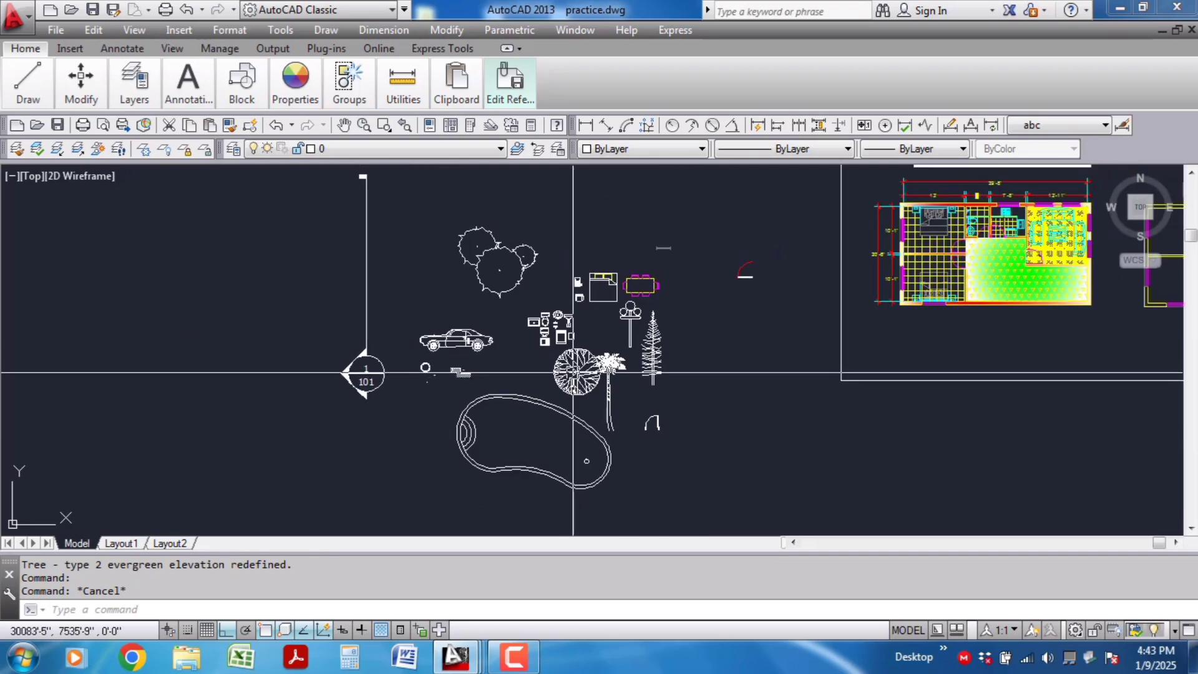
click(526, 331)
scroll(607, 326, up, 3)
key(Escape)
scroll(637, 272, up, 1)
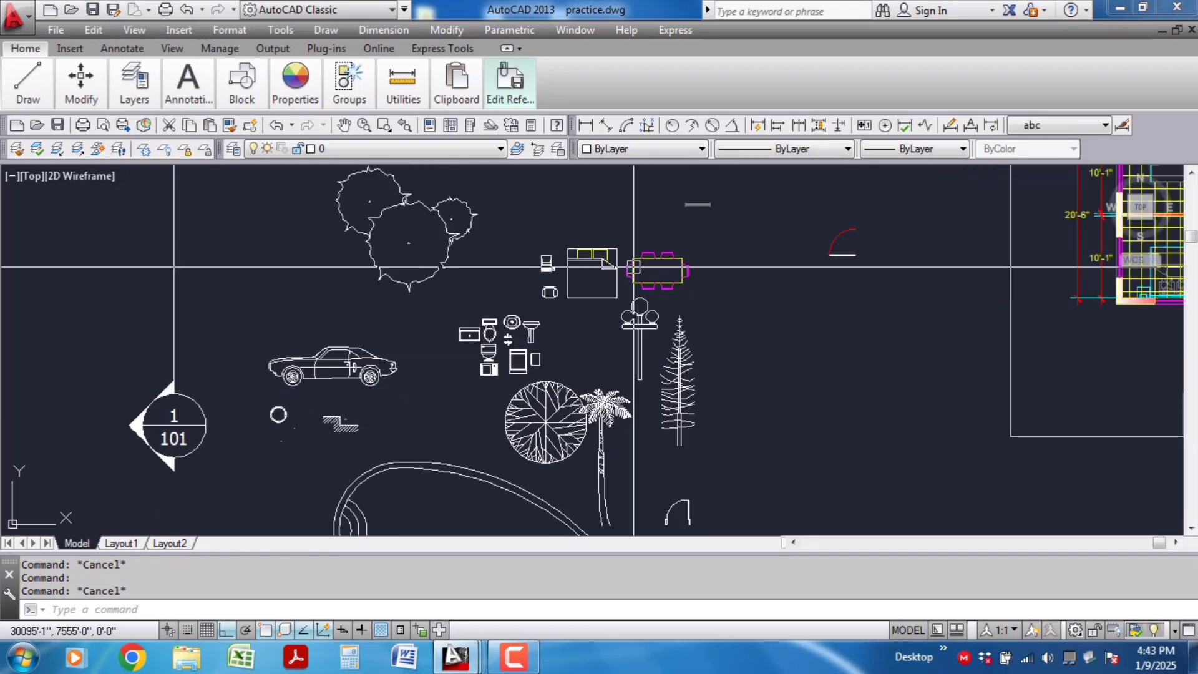
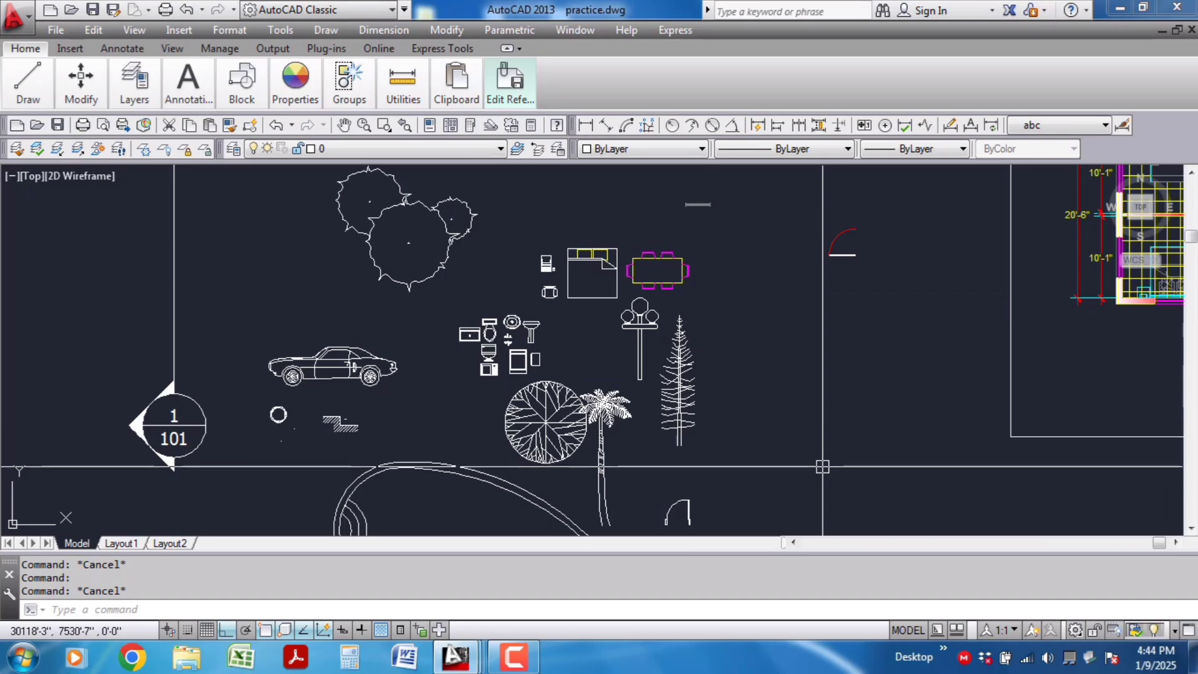
scroll(823, 468, up, 2)
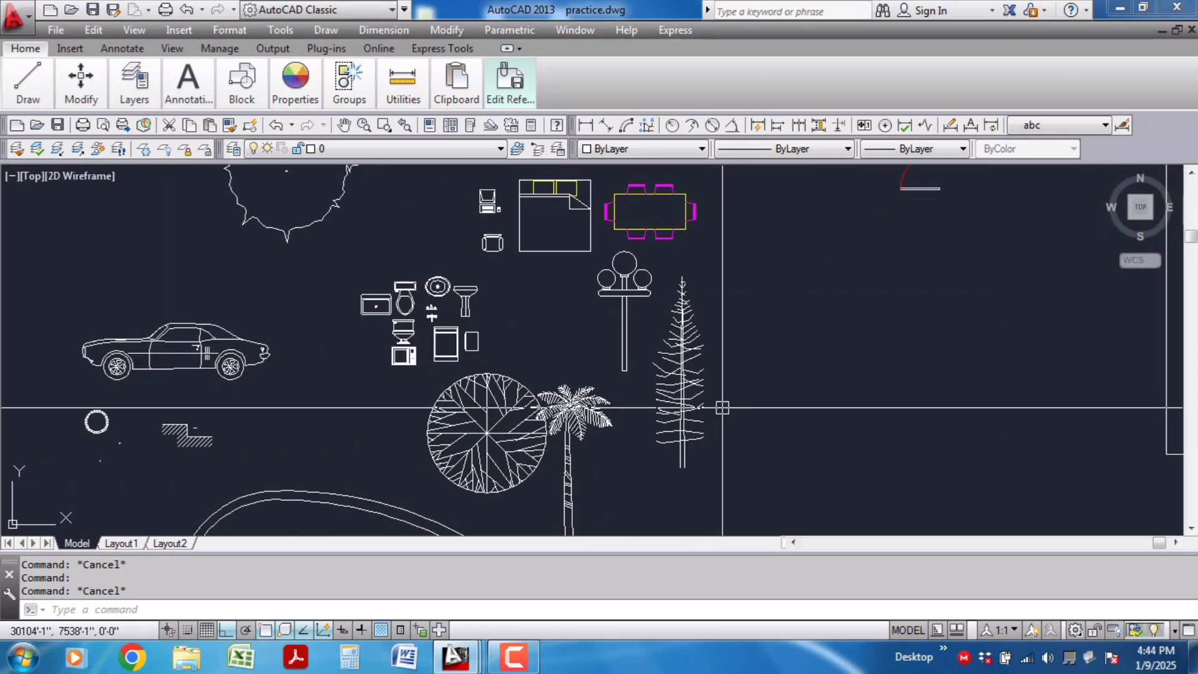
scroll(722, 408, down, 3)
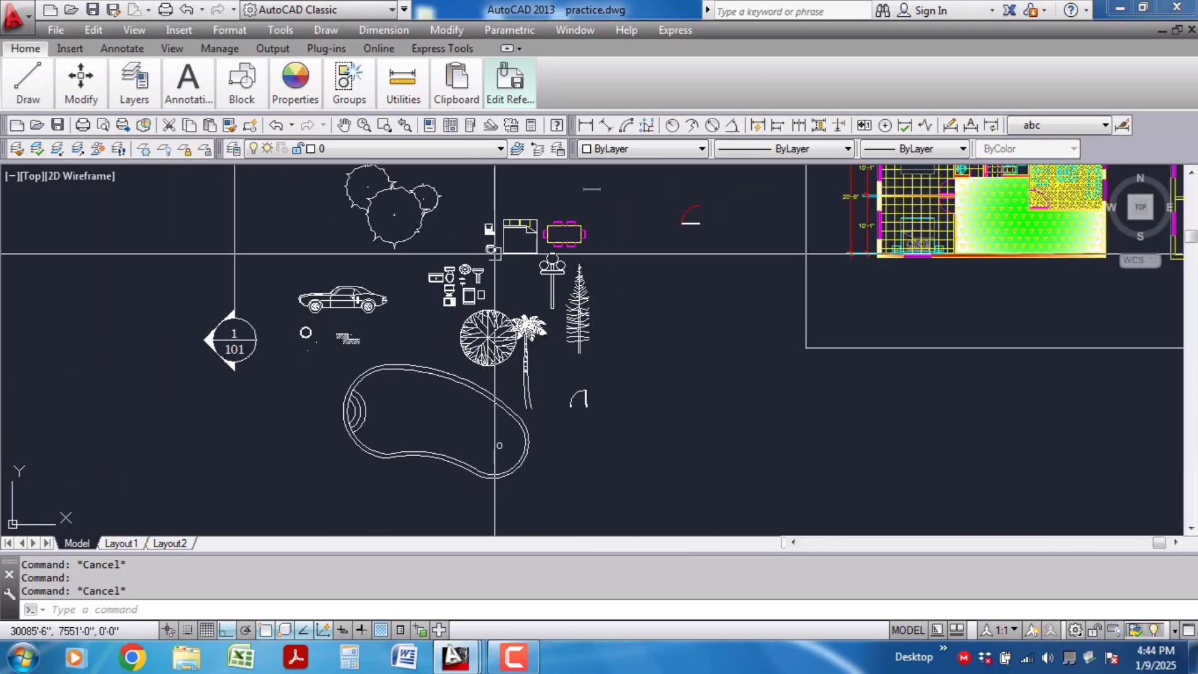
scroll(639, 450, up, 1)
scroll(639, 449, down, 1)
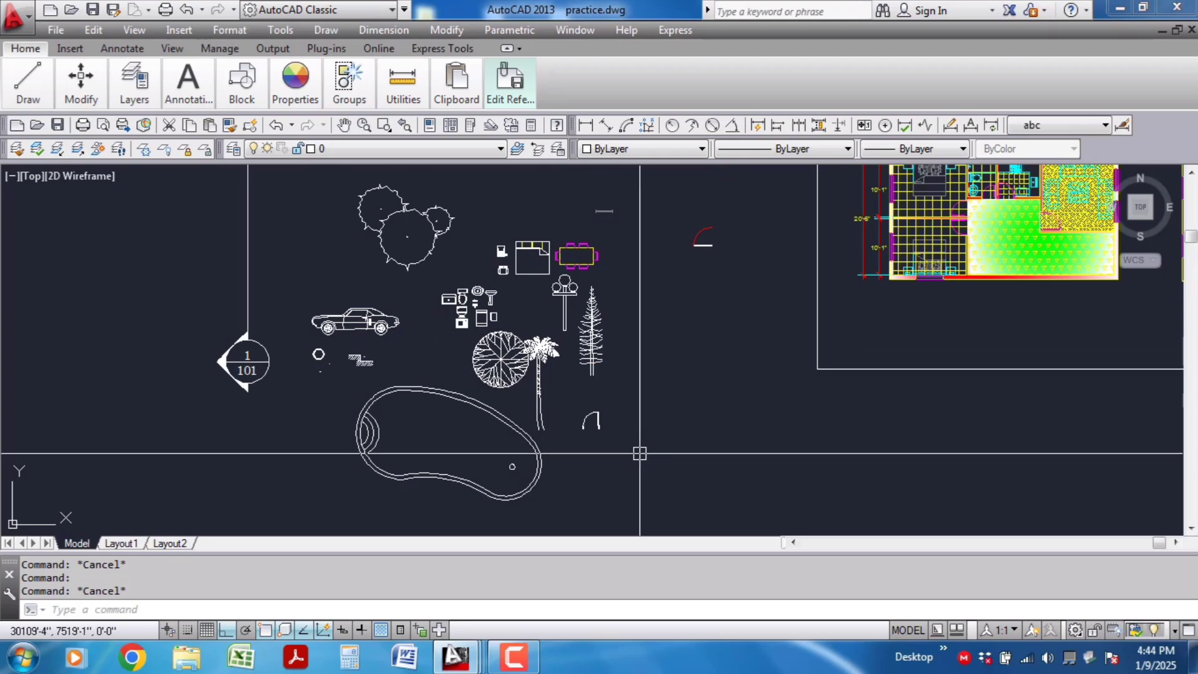
scroll(641, 336, up, 1)
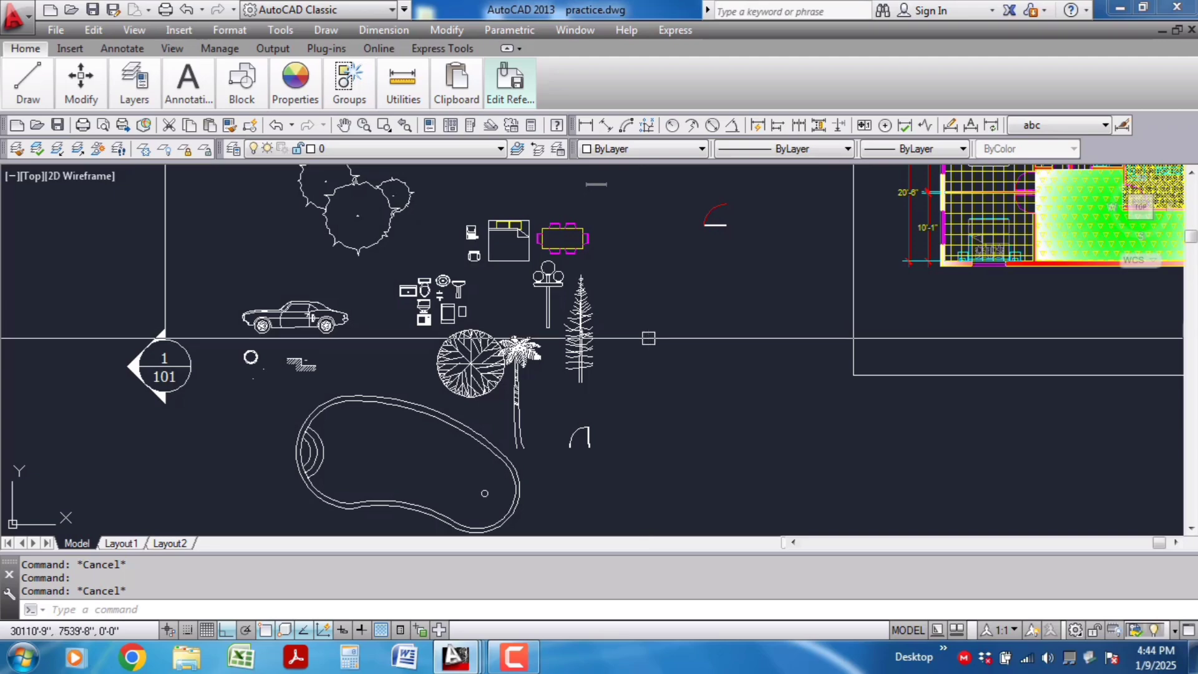
scroll(565, 281, down, 2)
scroll(577, 262, up, 2)
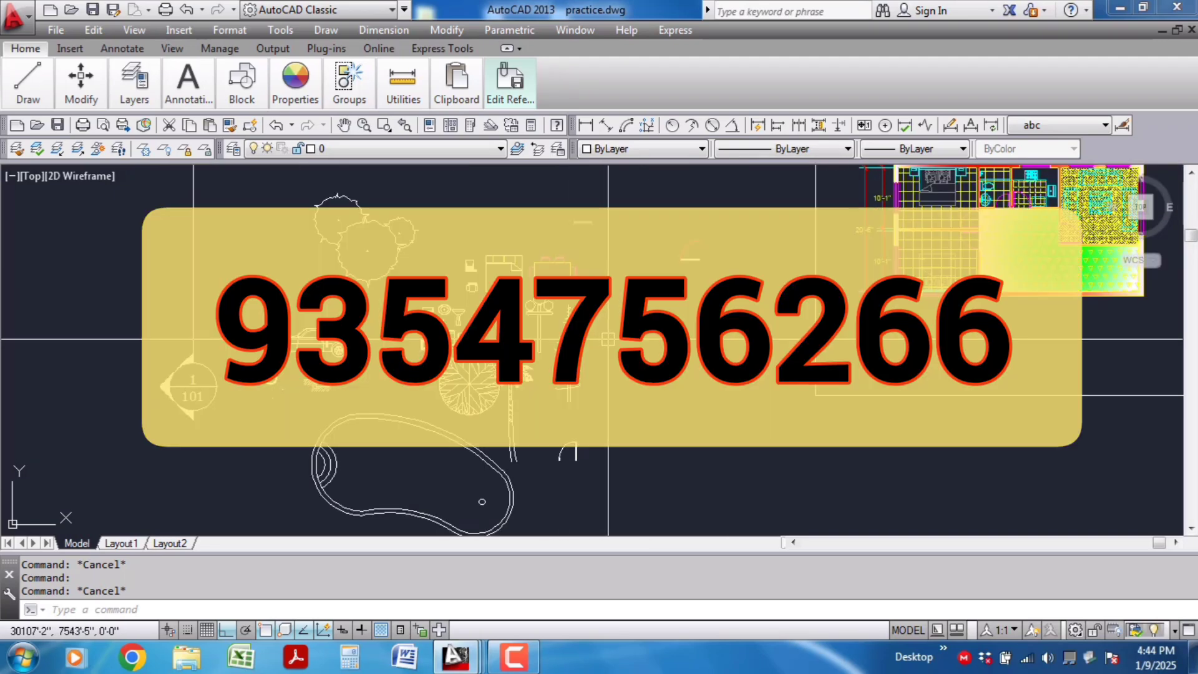
scroll(609, 400, up, 1)
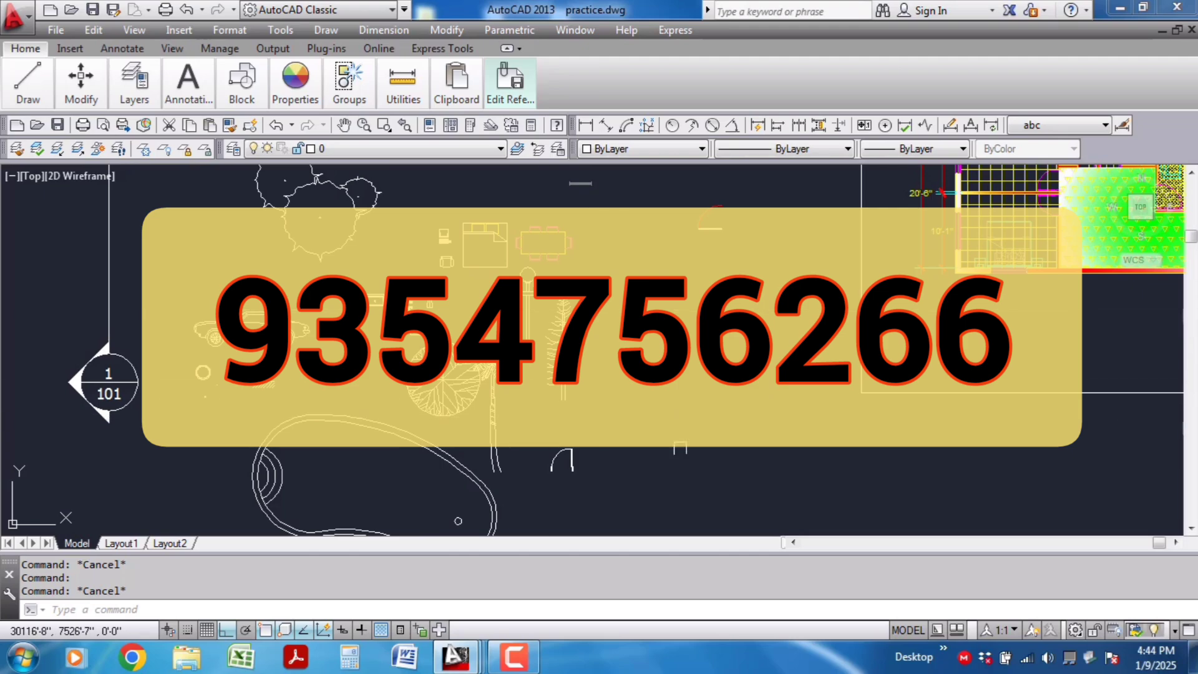